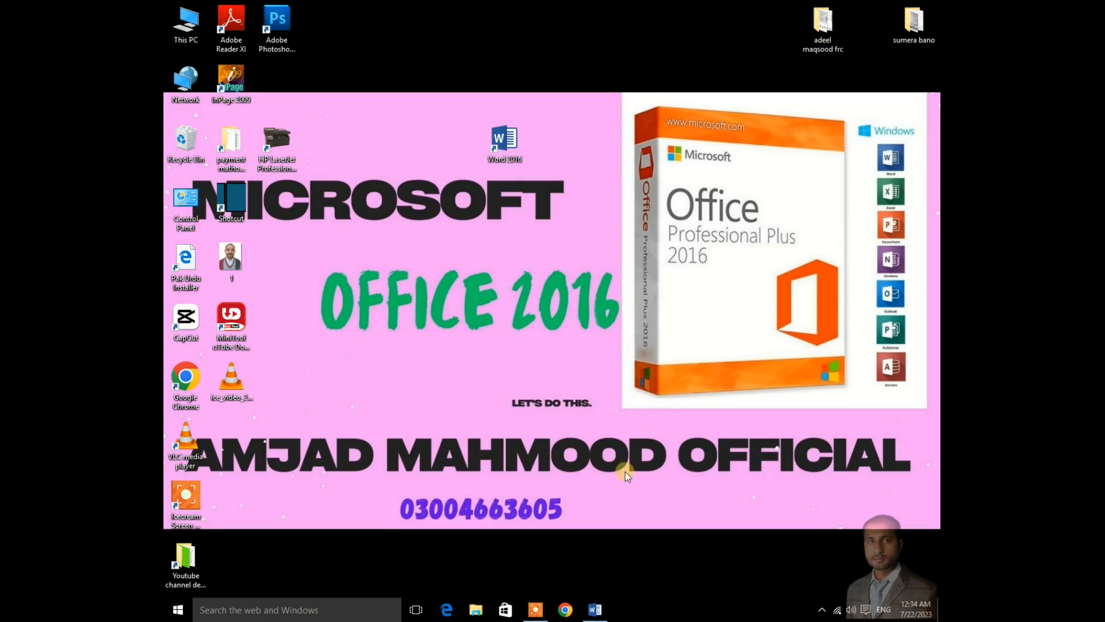
Step: Switch to the blank Word document and generate sample text with =rand()
click(595, 609)
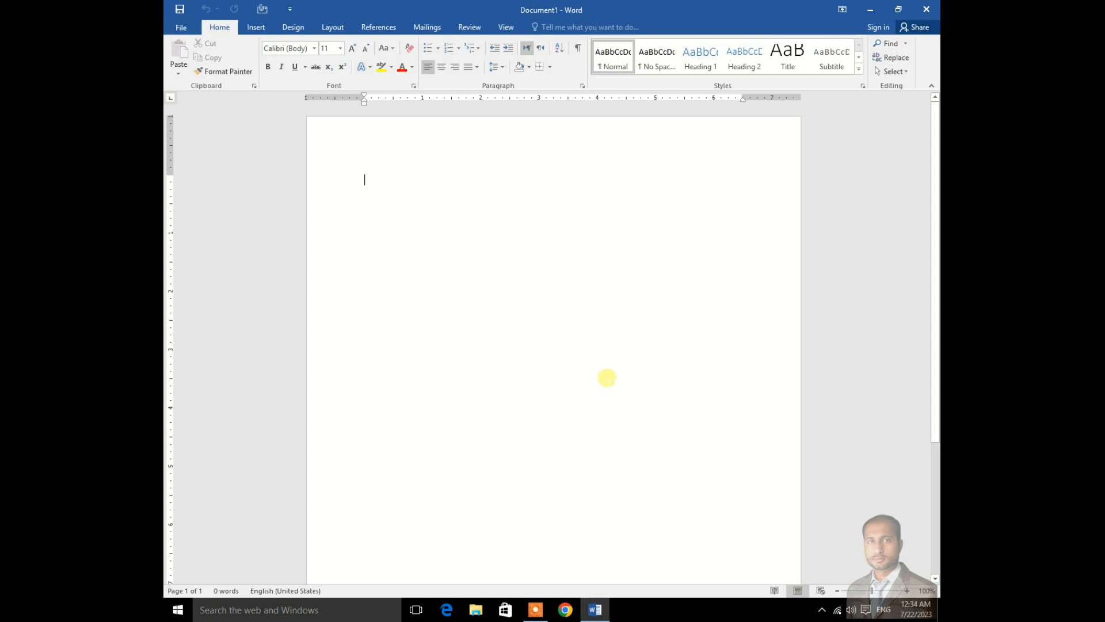
text(=)
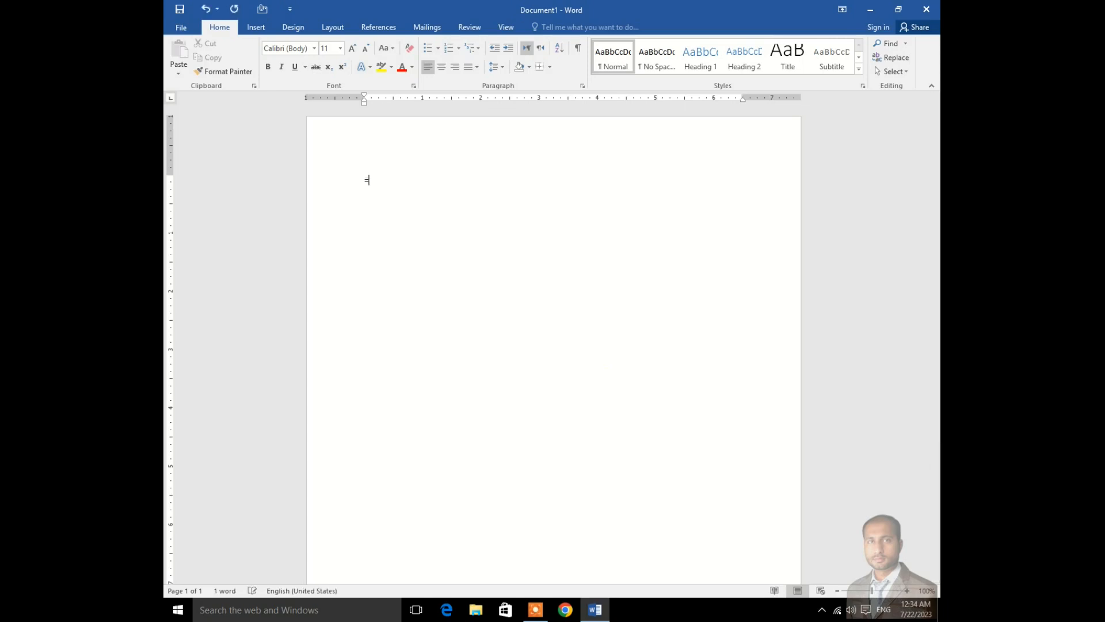
text(rand())
key(Return)
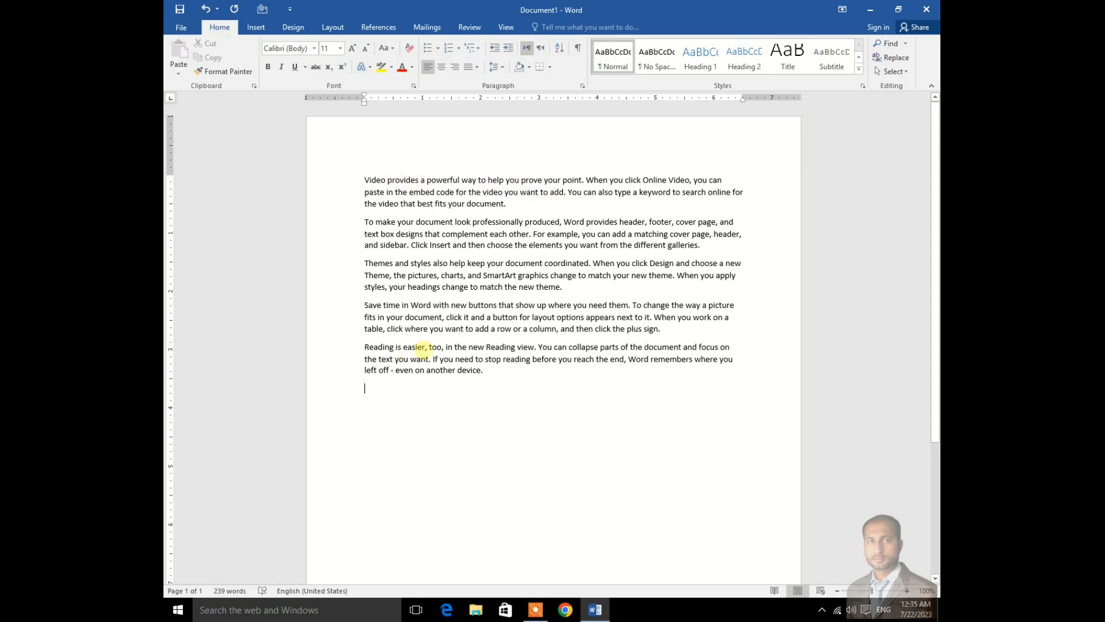
Step: Highlight sentences in the first paragraph, undo the generated text, and regenerate it with =rand(1,5)
drag(364, 180, 565, 192)
ctrl+click(570, 192)
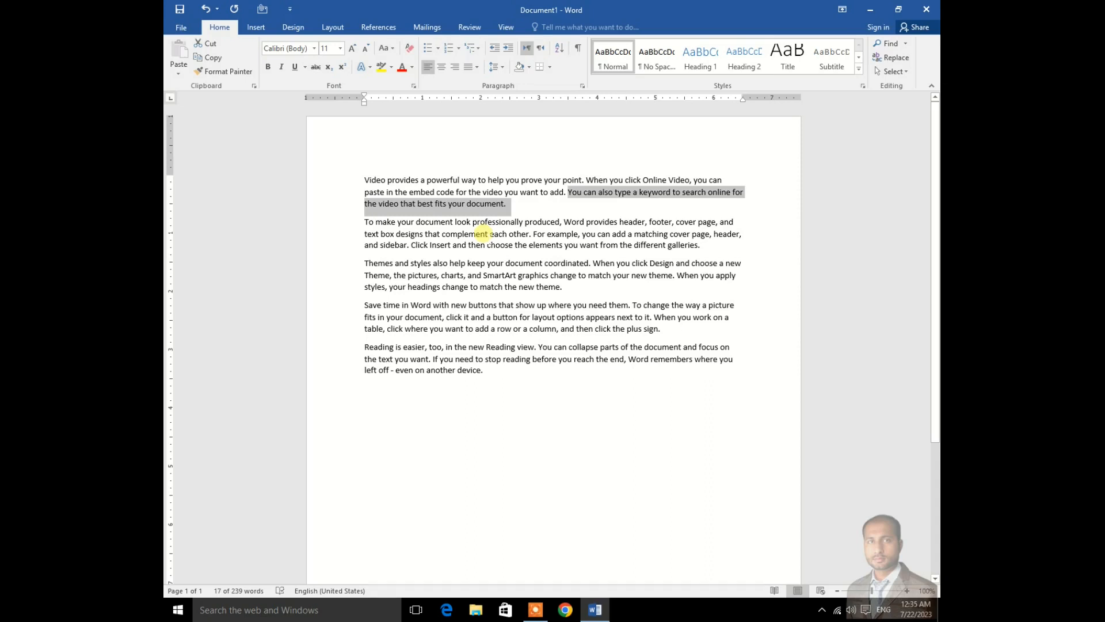
key(ctrl+z)
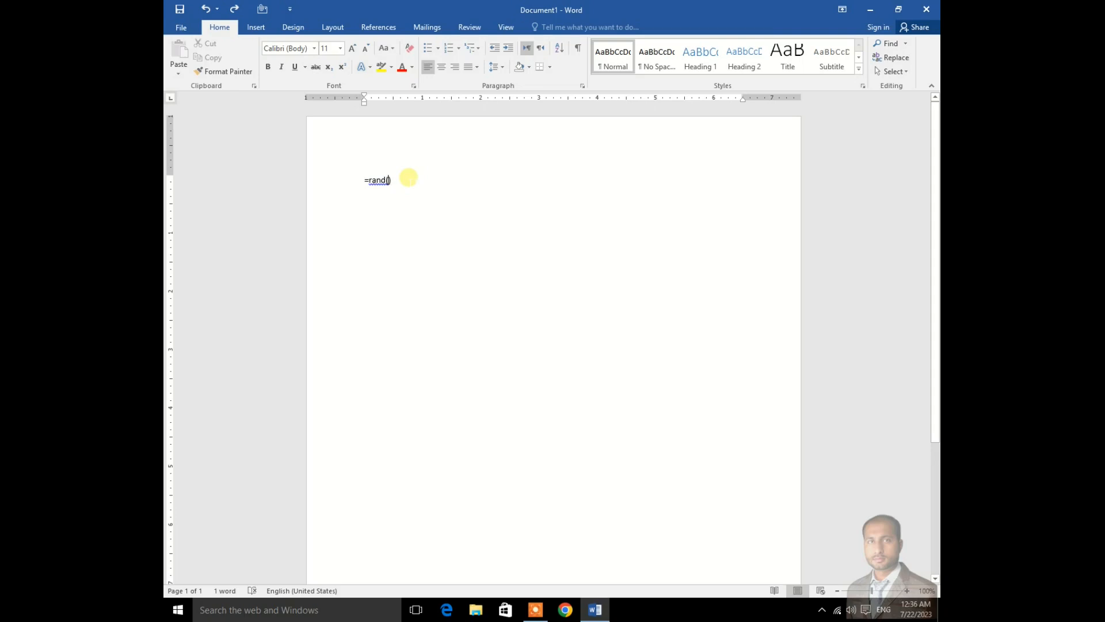
text(1)
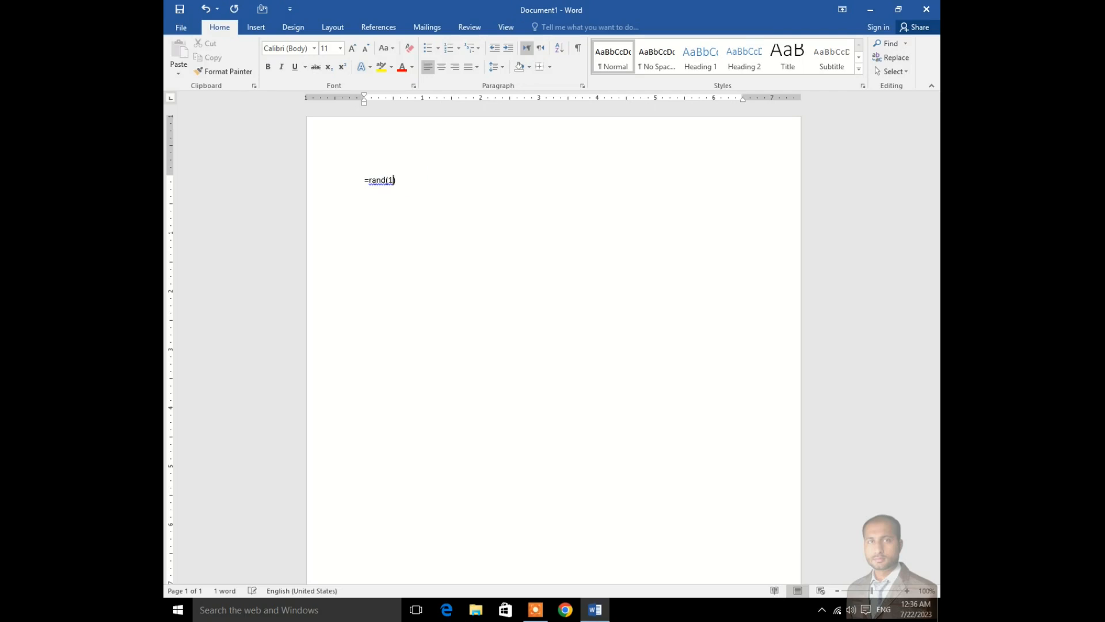
text(,5)
key(End)
key(Return)
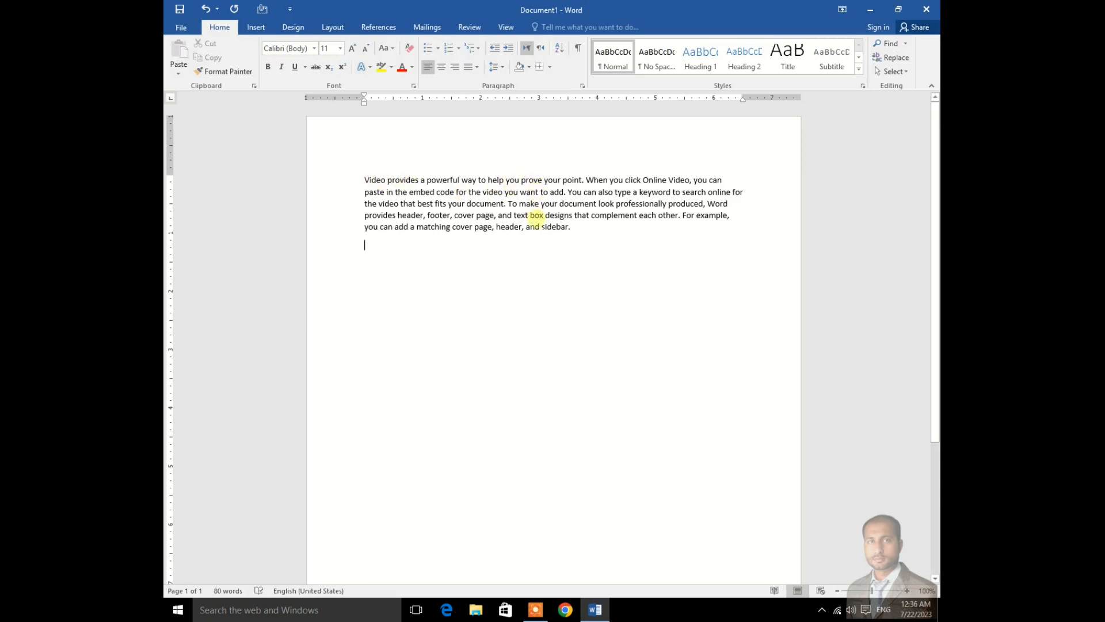
Step: Undo the generated text and regenerate it with =rand(2,5)
key(ctrl+z)
key(ctrl+z)
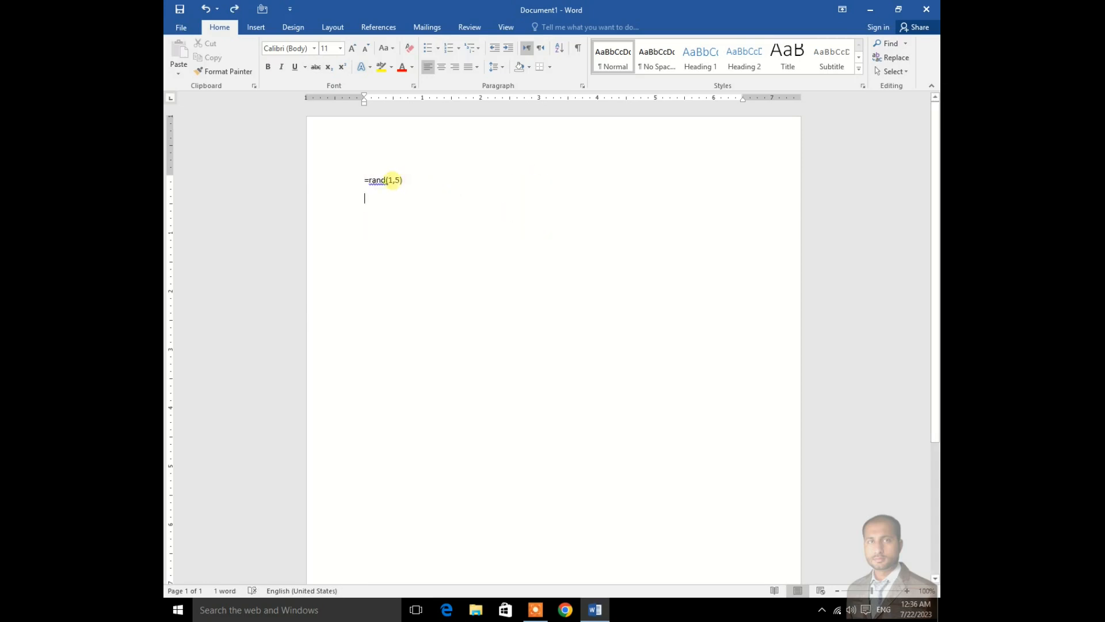
click(393, 180)
key(BackSpace)
text(2)
key(End)
key(Return)
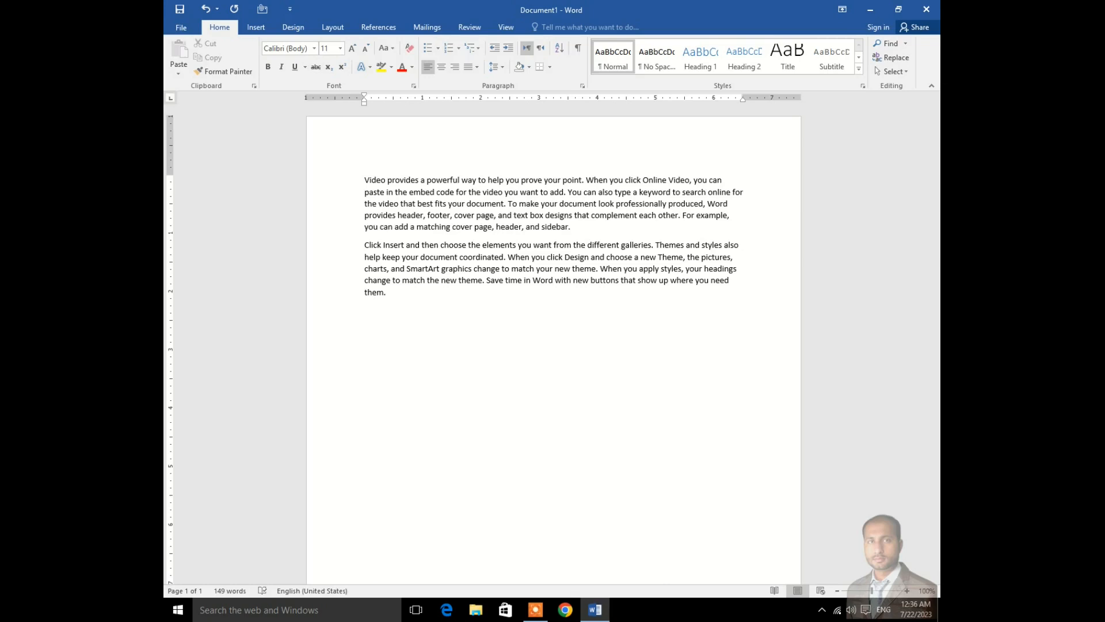
Step: Undo the generated text and regenerate it with =rand(5,10)
key(ctrl+z)
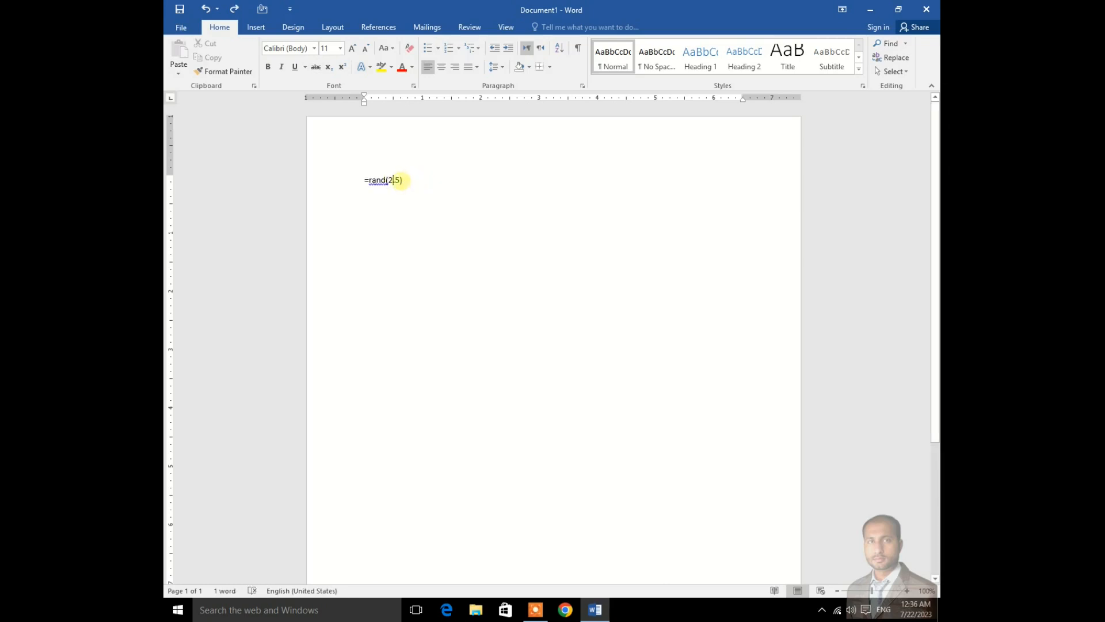
key(BackSpace)
text(5)
key(BackSpace)
text(10)
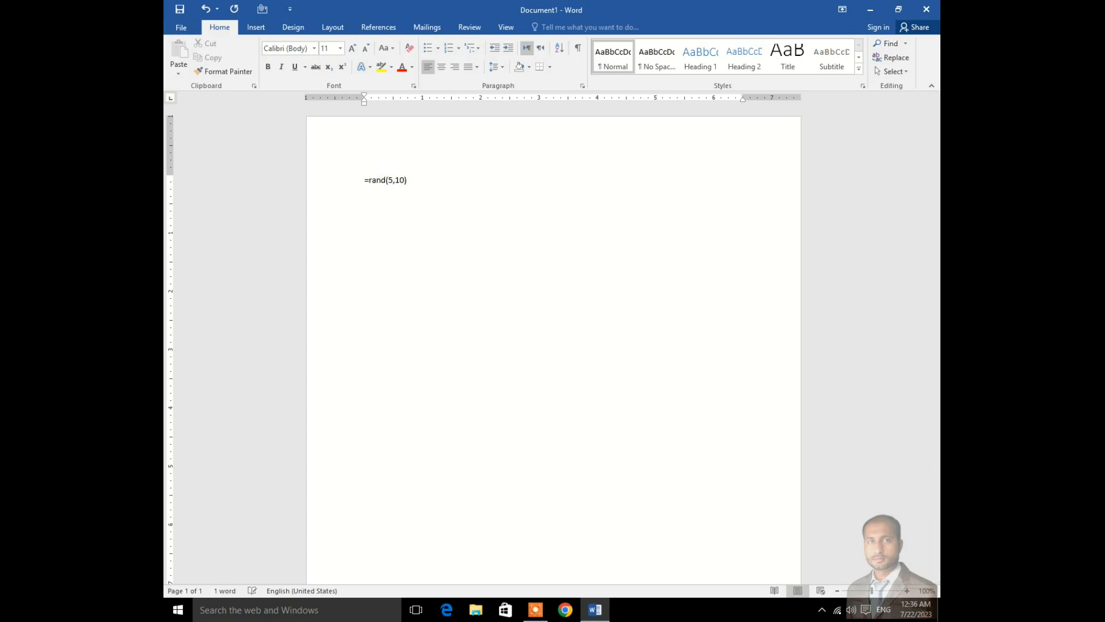
click(416, 180)
key(Return)
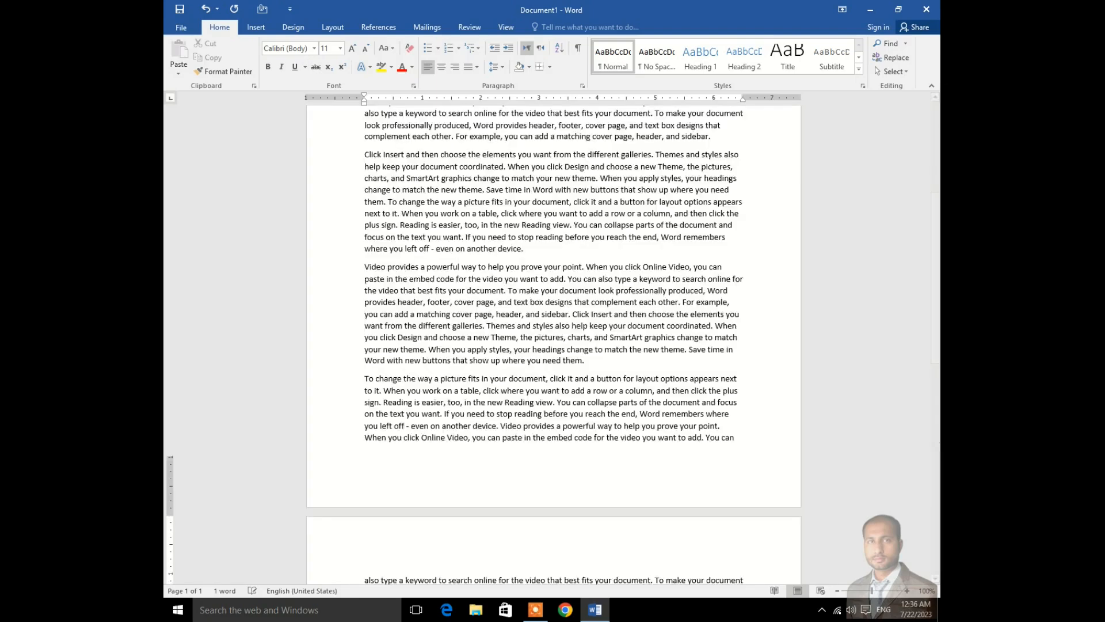
scroll(413, 180, up, 10)
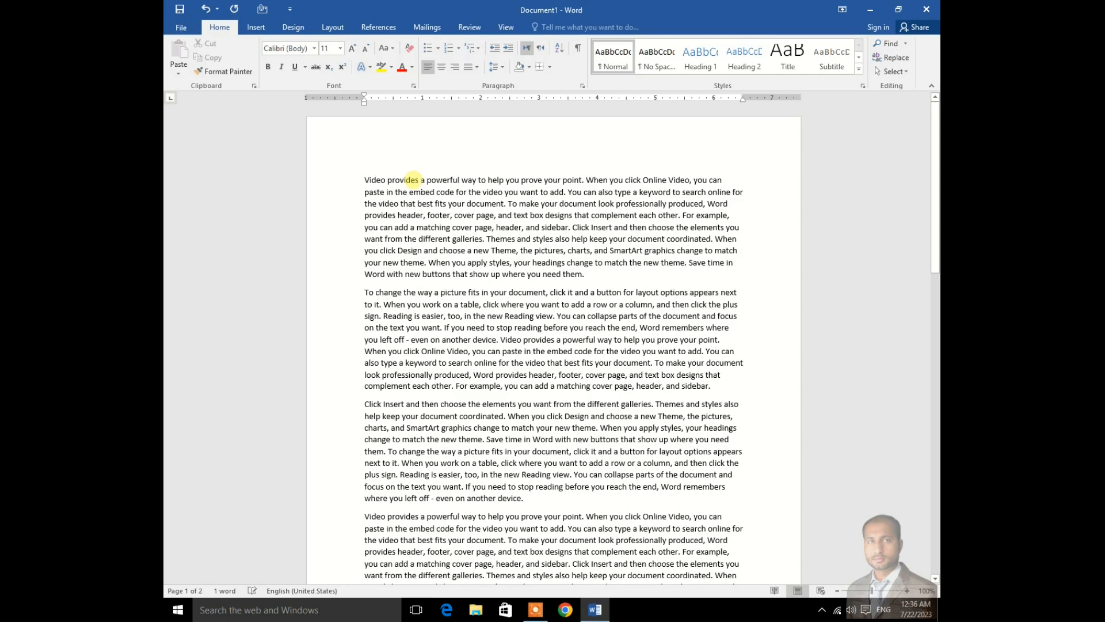
Step: Undo the generated text, remove the arguments from the formula, and generate the default sample text with =rand()
key(ctrl+z)
key(ctrl+z)
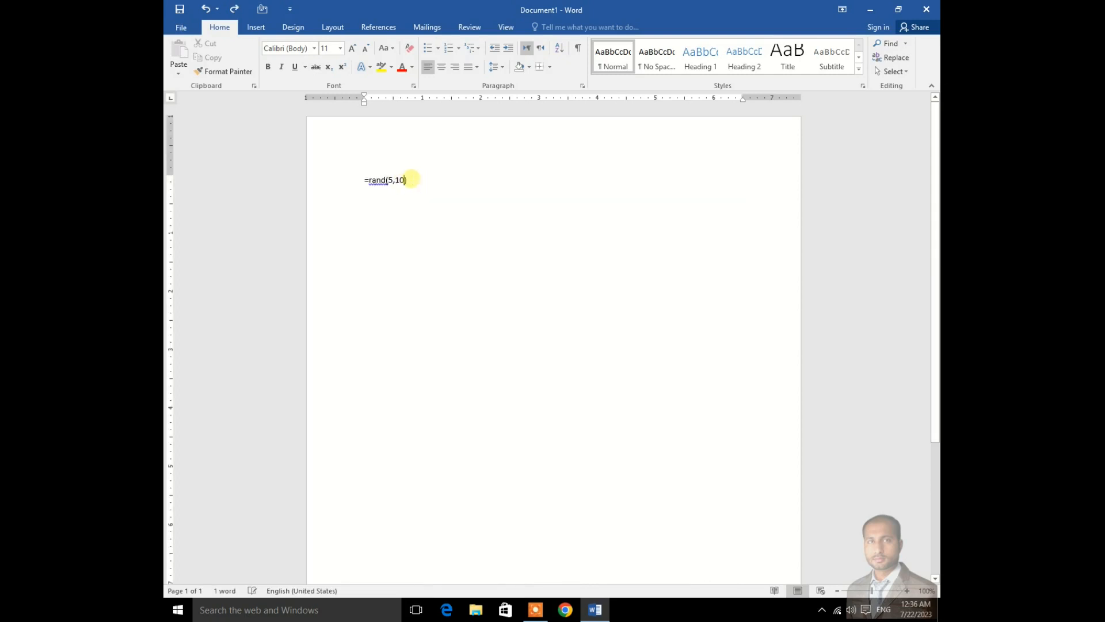
key(BackSpace)
key(BackSpace)
key(BackSpace)
key(BackSpace)
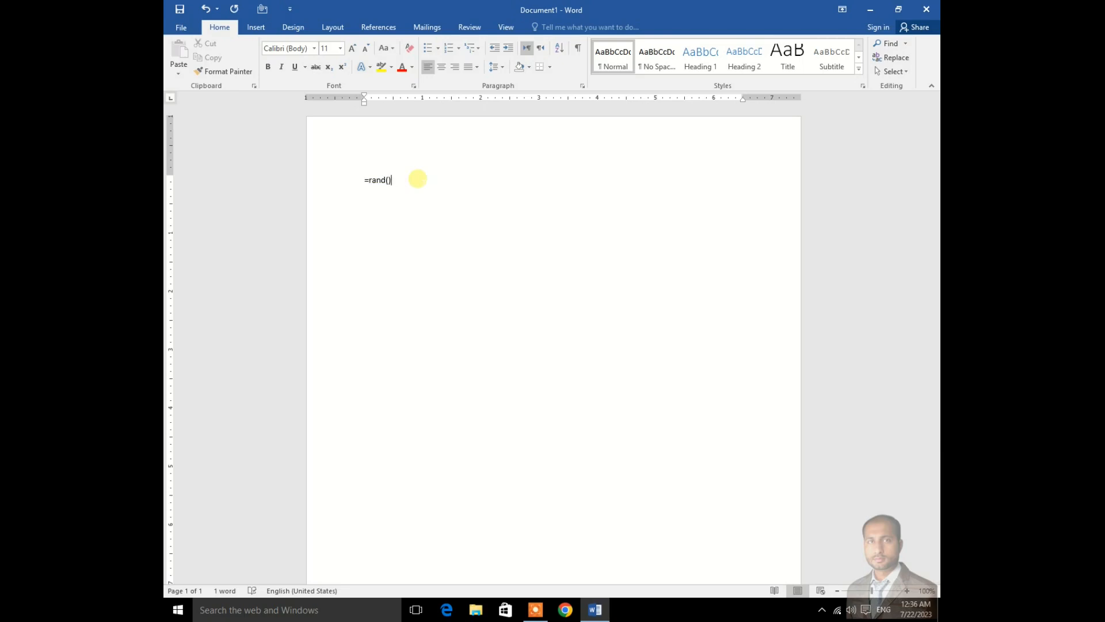
key(Return)
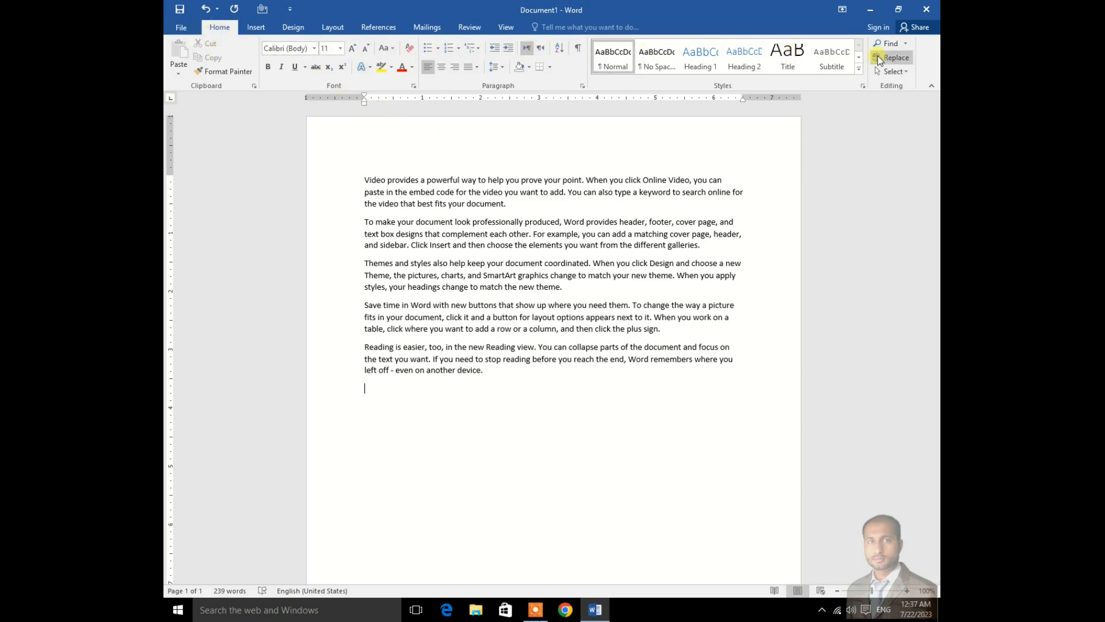
Step: Examine the Insert, Design, Layout, References, Mailings, Review and View commands, and return to the Home commands
click(256, 27)
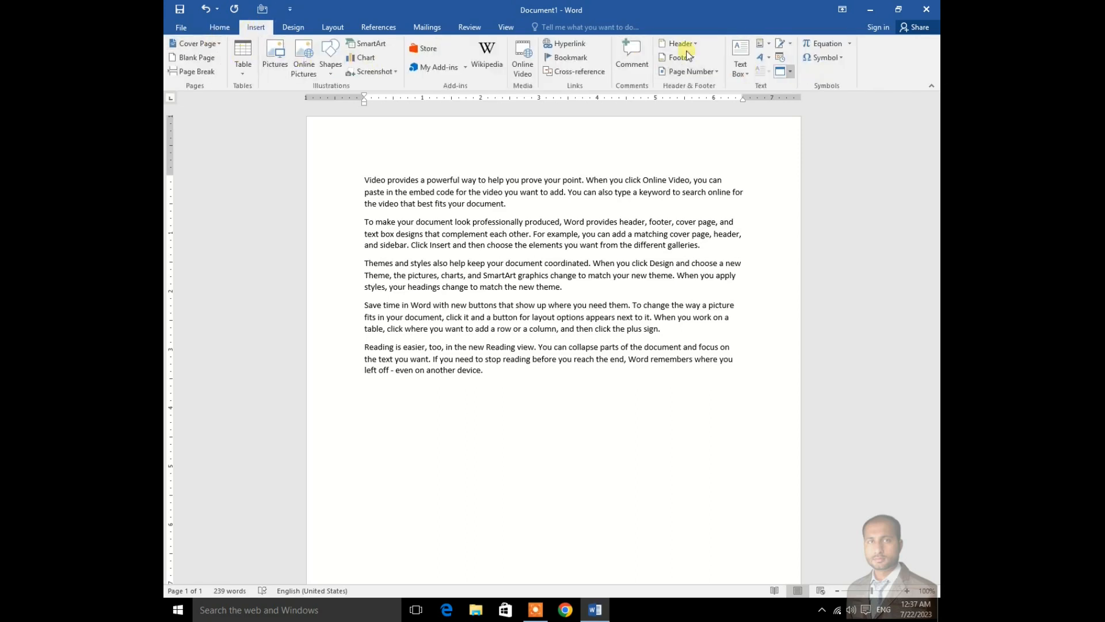
click(295, 27)
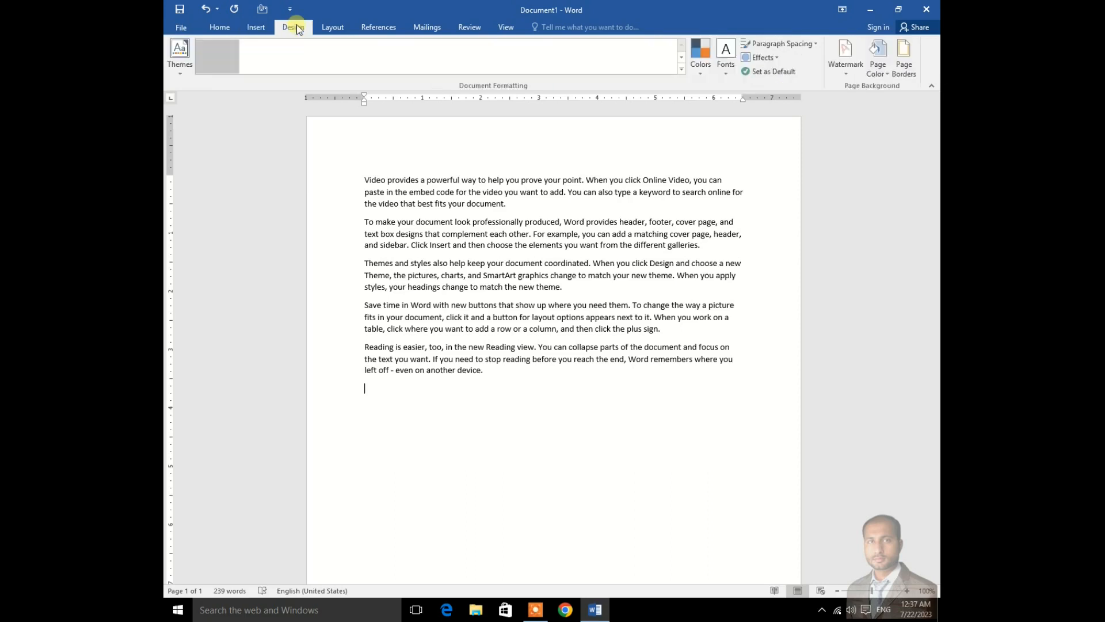
click(334, 27)
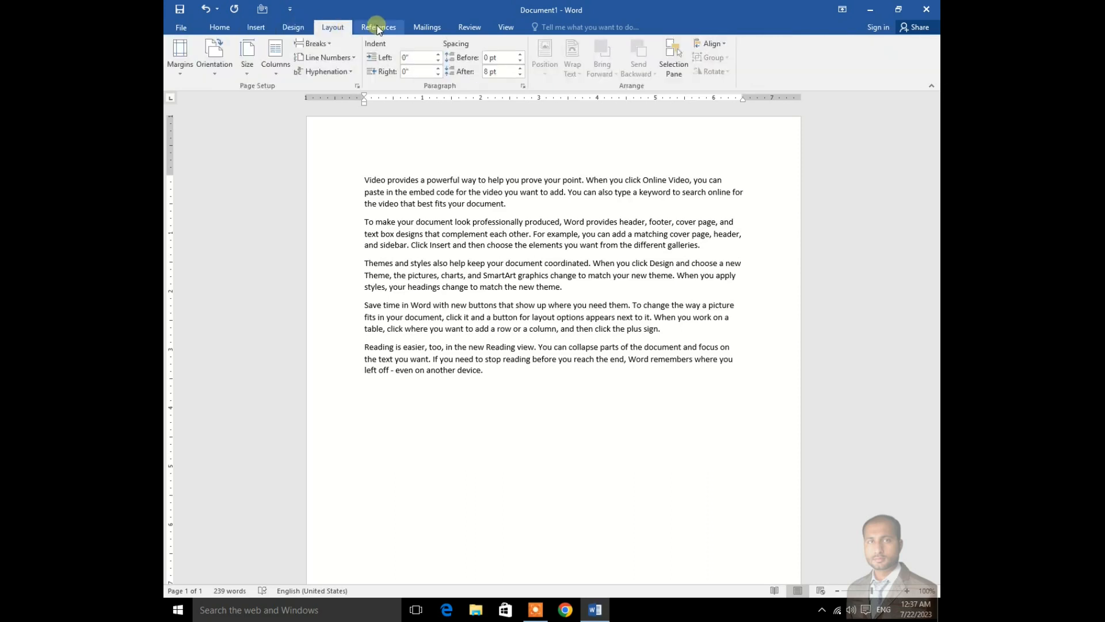
click(377, 27)
click(428, 27)
click(469, 27)
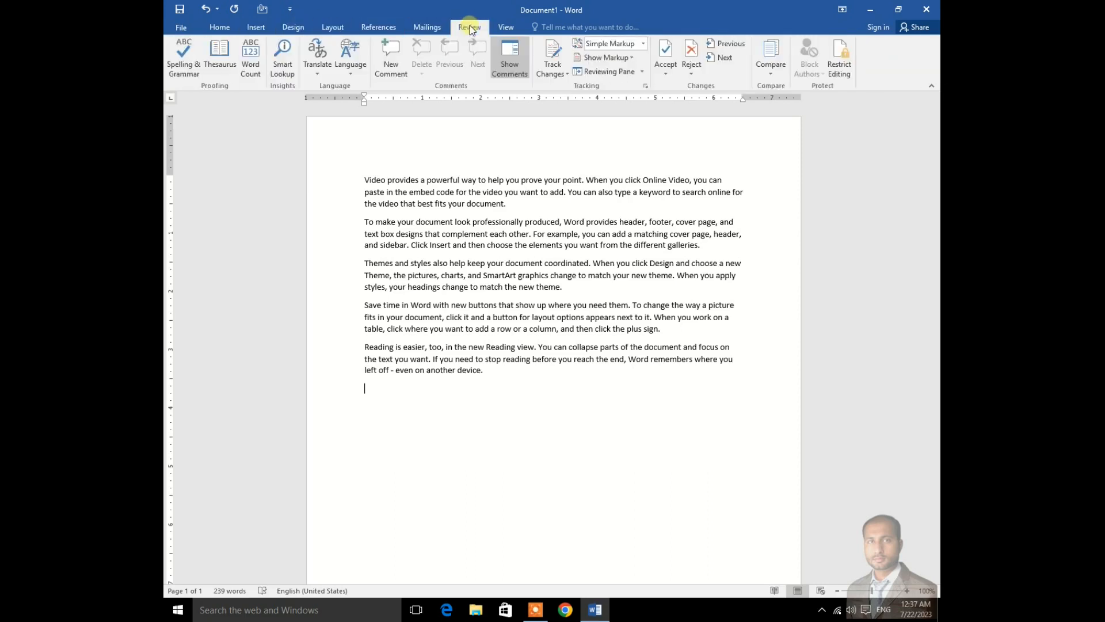
click(509, 27)
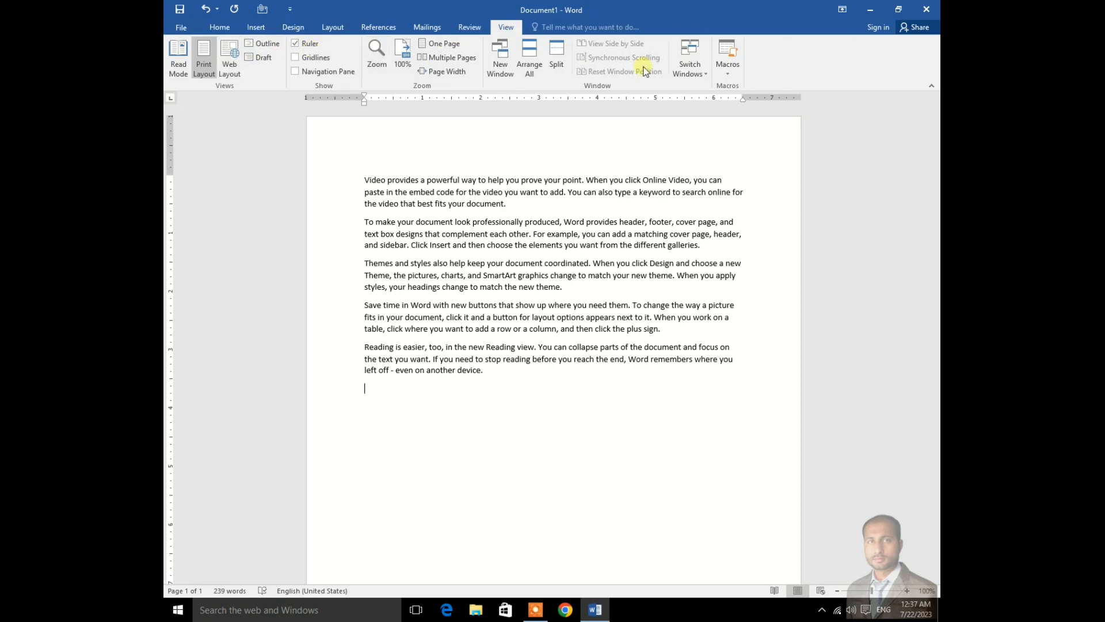
click(220, 29)
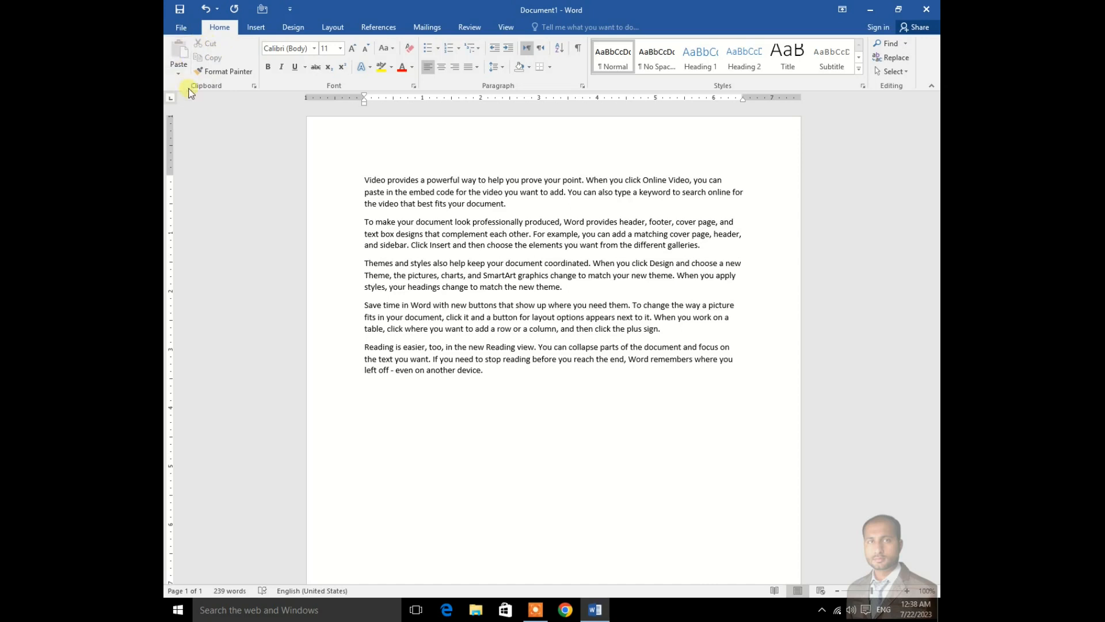
click(202, 70)
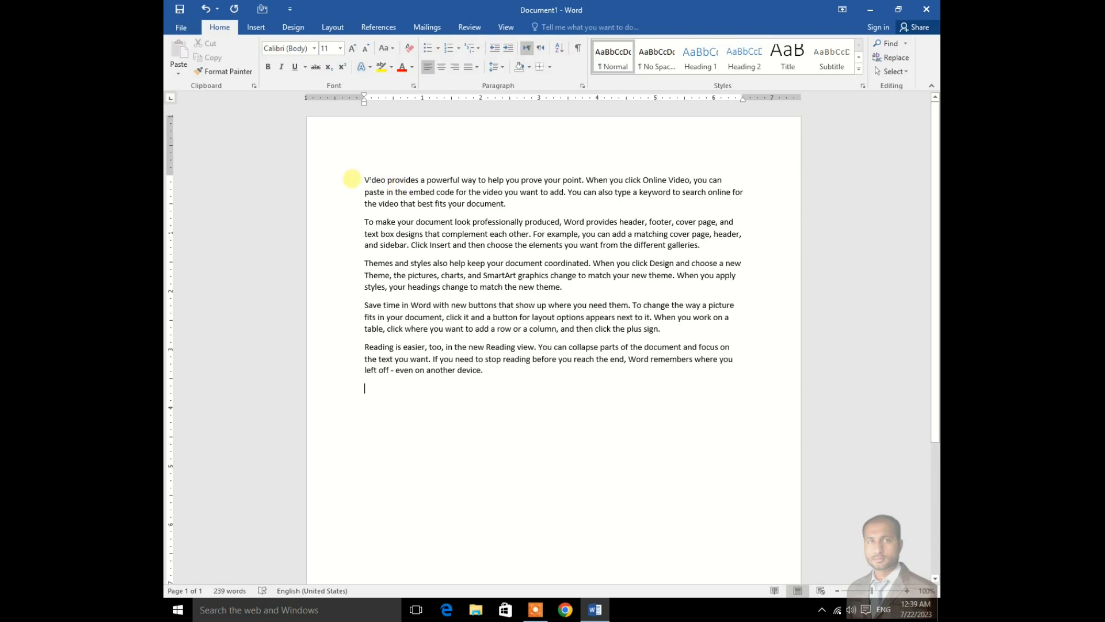
Step: Select the text from the start through "footer", clear that selection, and select and deselect the whole first paragraph
drag(363, 179, 671, 223)
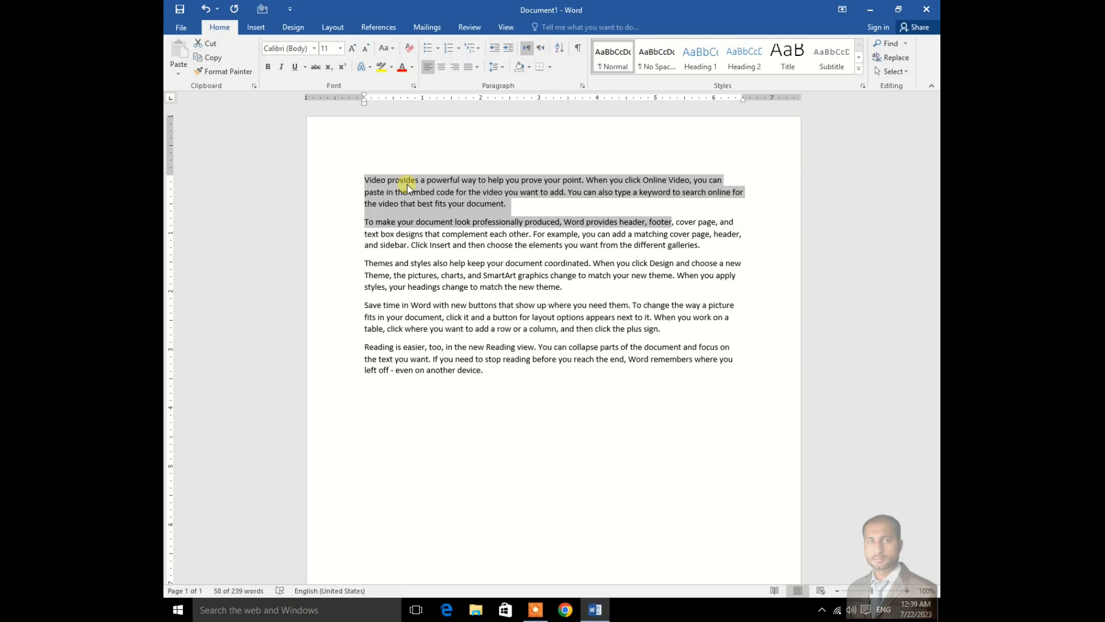
click(416, 154)
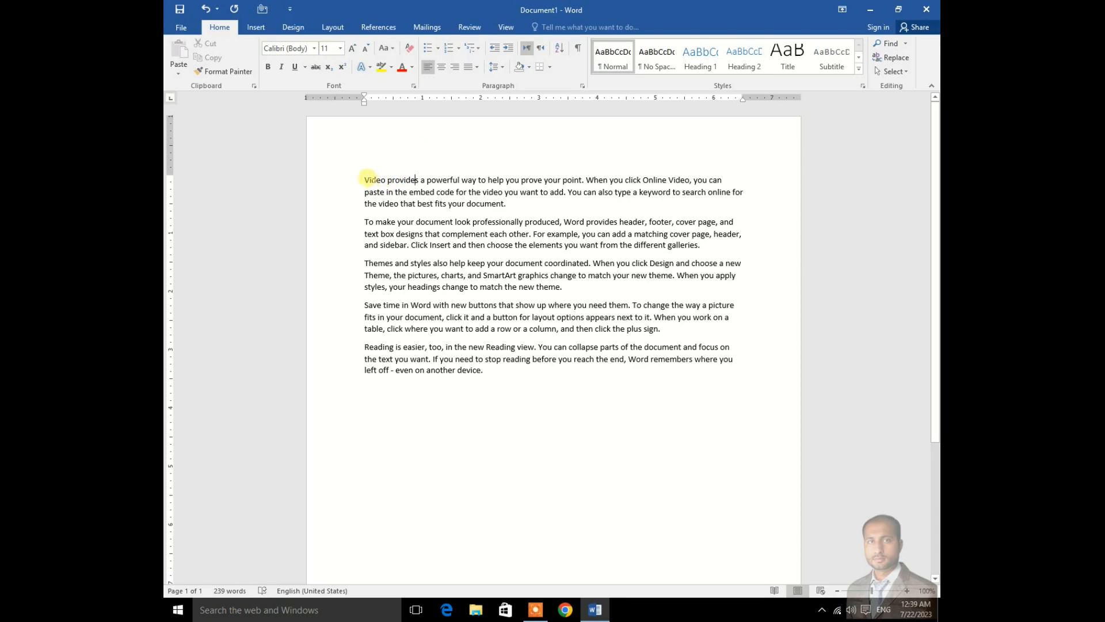
drag(365, 179, 507, 206)
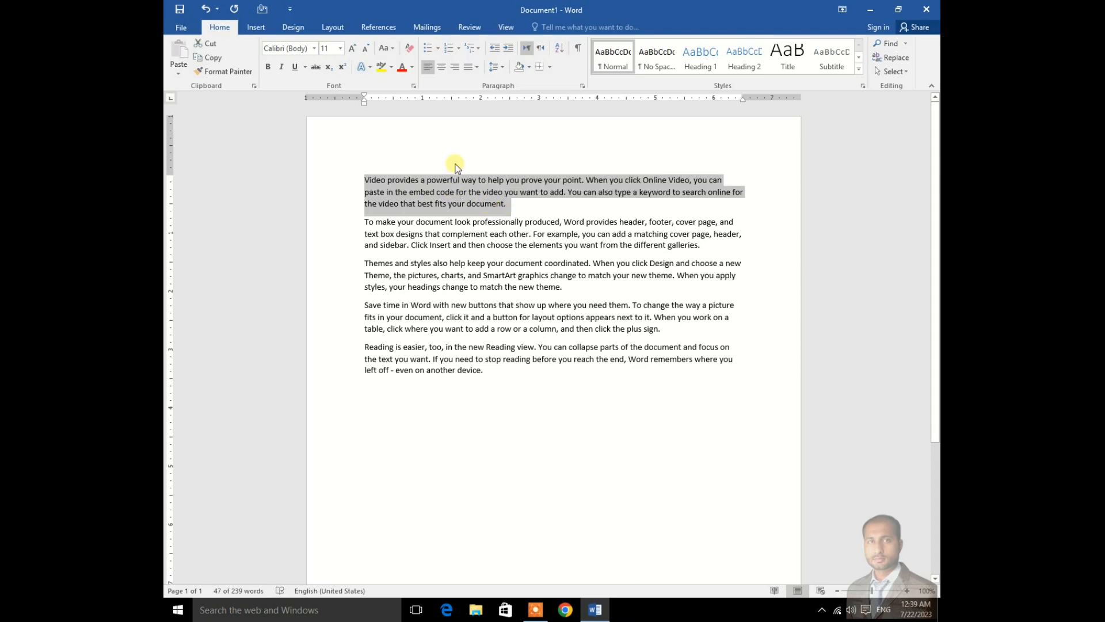
click(461, 140)
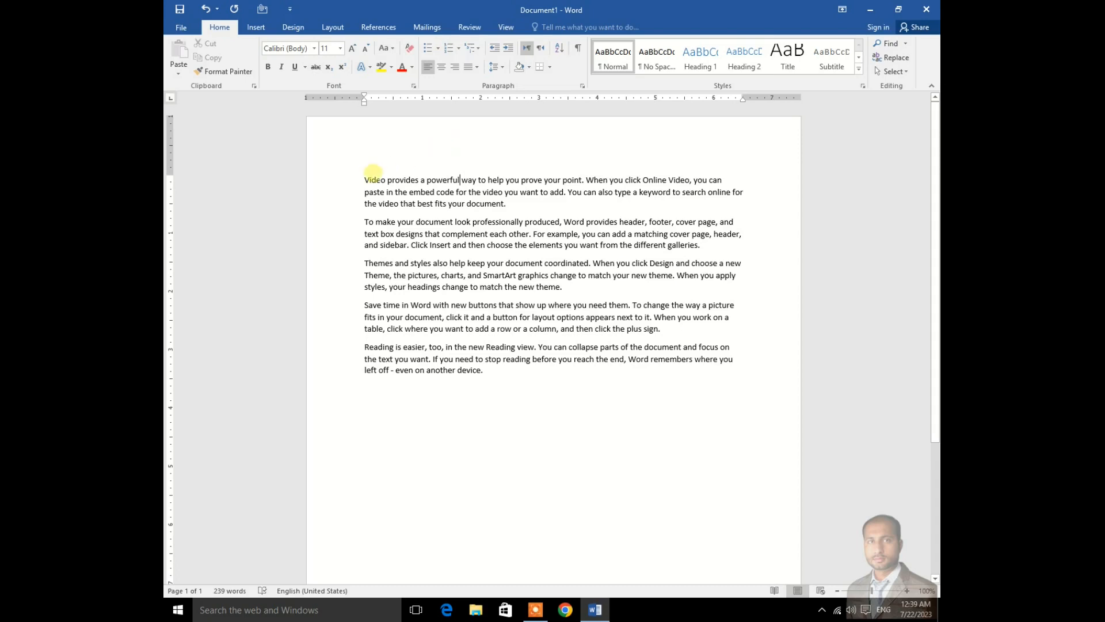
Step: Select the first line character by character from the start of the document through "When you"
click(364, 179)
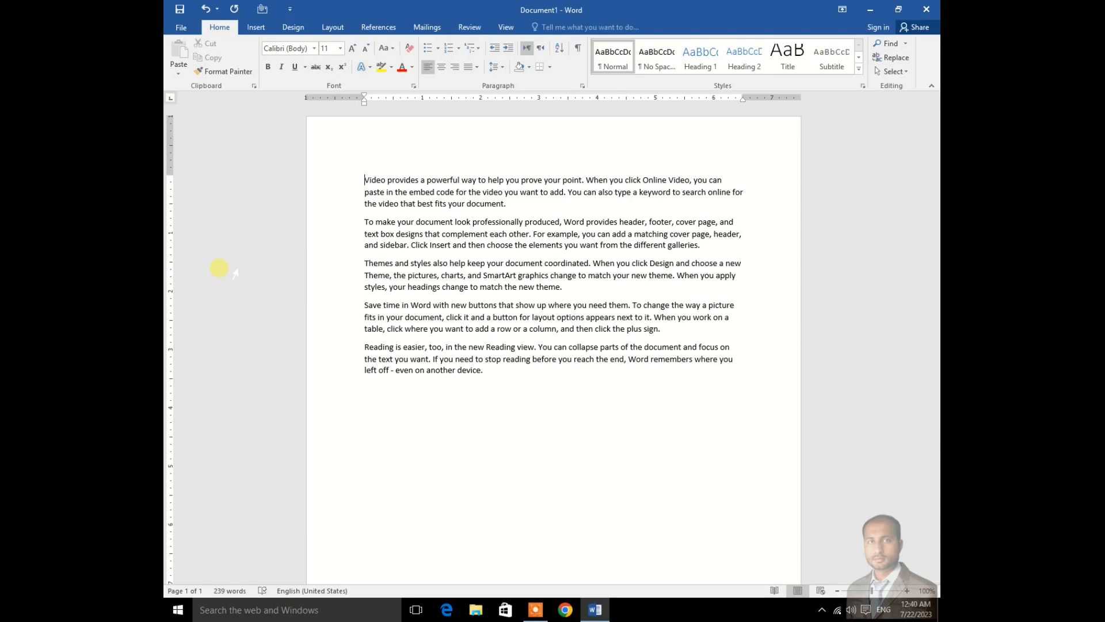
key(shift+Right)
key(shift+Right)
key(shift+Right)
key(shift+Right)
key(shift+Right)
key(shift+Right)
key(shift+Right)
key(shift+Right)
key(shift+Right)
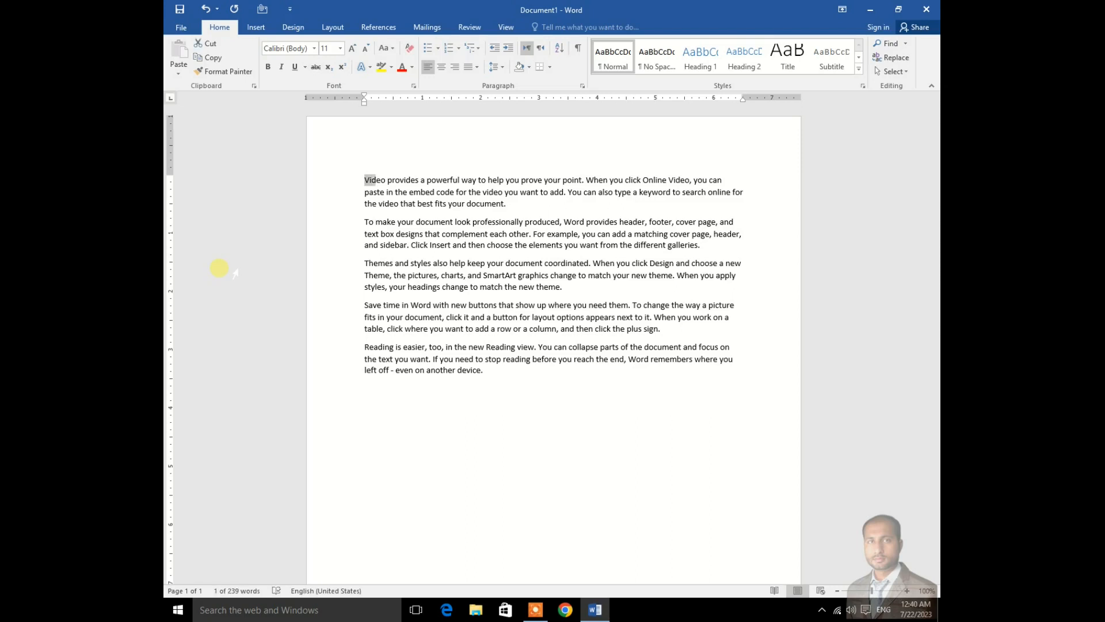
key(shift+Right)
key(shift+Right)
key(shift+Right)
key(shift+Right)
key(shift+Right)
key(shift+Right)
key(shift+Right)
key(shift+Right)
key(shift+Right)
key(shift+Right)
key(shift+Right)
key(shift+Right)
key(shift+Right)
key(shift+Right)
key(shift+Right)
key(shift+Right)
key(shift+Right)
key(shift+Right)
key(shift+Right)
key(shift+Right)
key(shift+Right)
key(shift+Right)
key(shift+Right)
key(shift+Right)
key(shift+Right)
key(shift+Right)
key(shift+Right)
key(shift+Right)
key(shift+Right)
key(shift+Right)
key(shift+Right)
key(shift+Right)
key(shift+Right)
key(shift+Right)
key(shift+Right)
key(shift+Right)
key(shift+Right)
key(shift+Right)
key(shift+Right)
key(shift+Right)
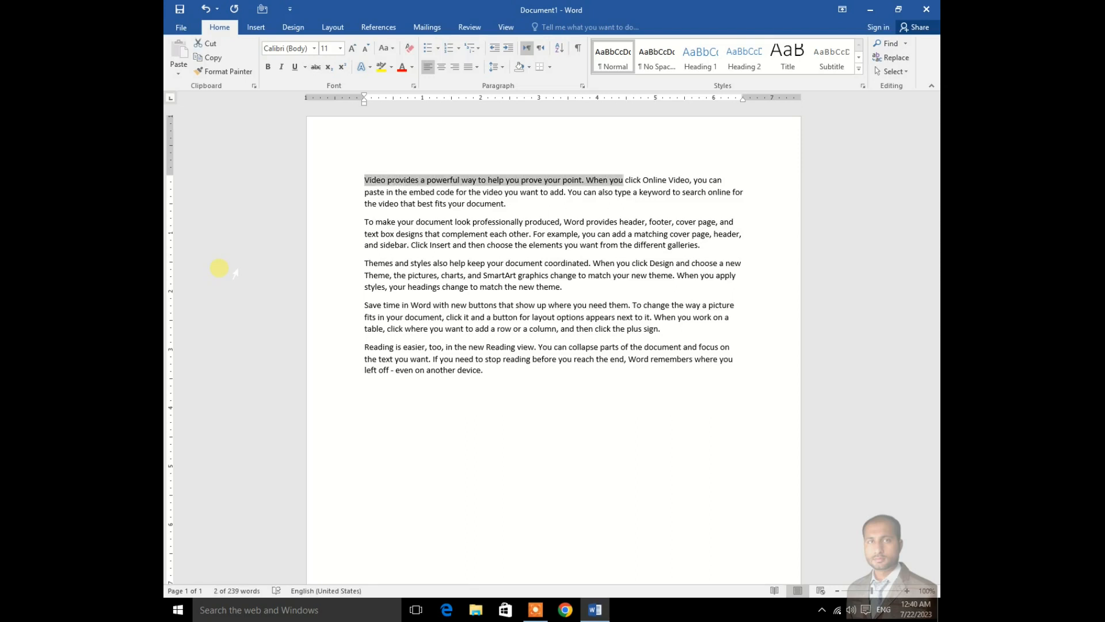
Step: Extend the selection downward line by line into the fourth paragraph
key(shift+Down)
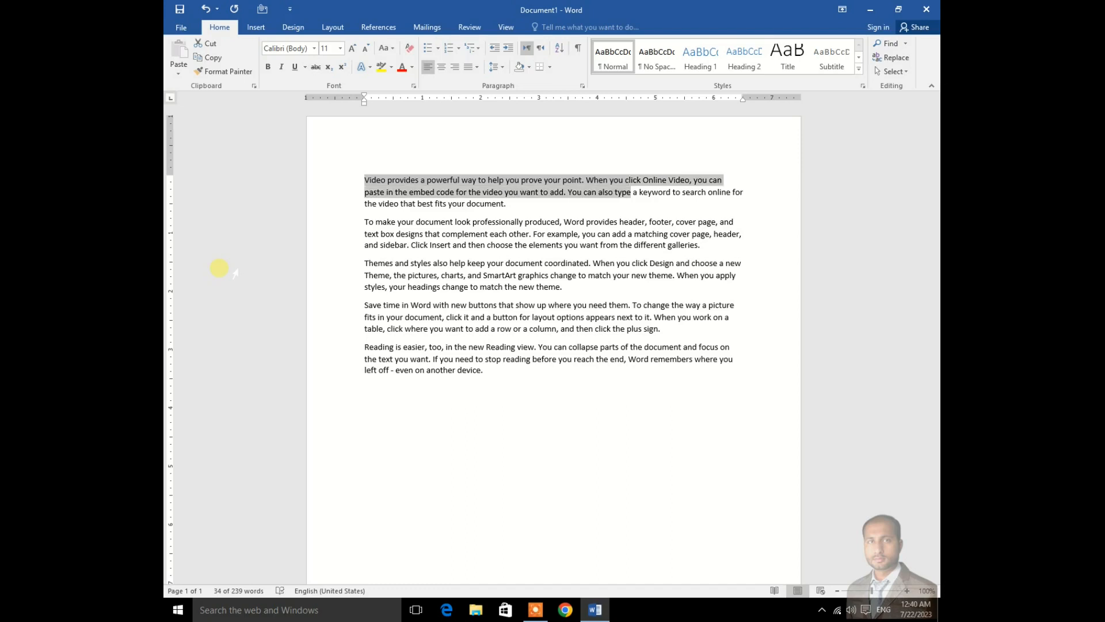
key(shift+Down)
key(shift+Down)
key(shift+Down)
key(shift+Down)
key(shift+Down)
key(shift+Down)
key(shift+Down)
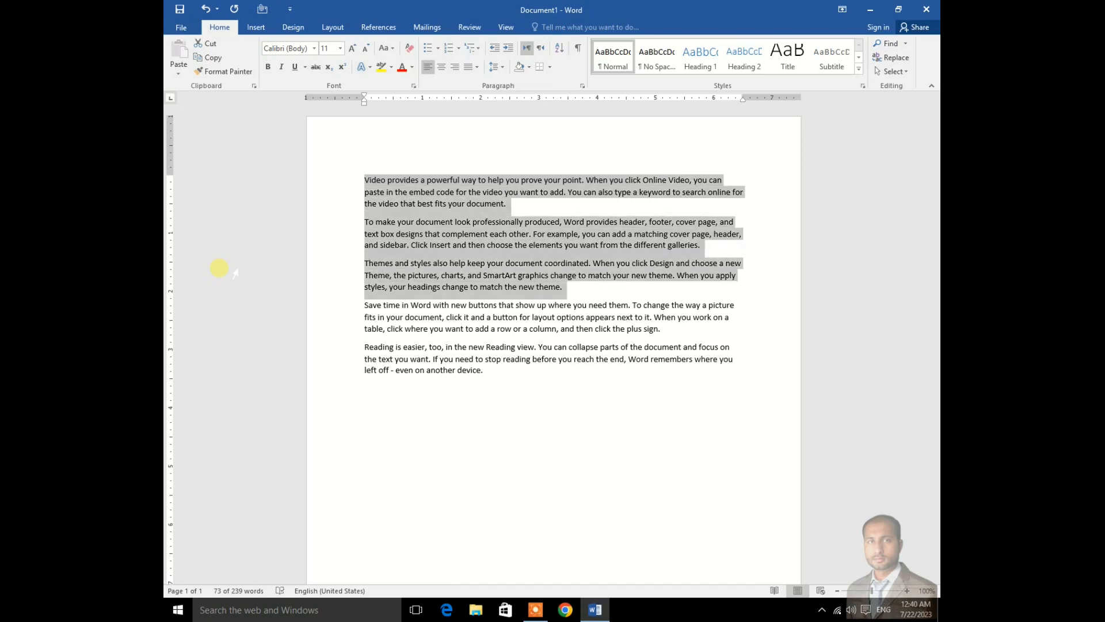
key(shift+Down)
key(shift+Down)
Step: Shrink the selection upward line by line until only the first paragraph's text is selected
key(shift+Up)
key(shift+Up)
key(shift+Up)
key(shift+Up)
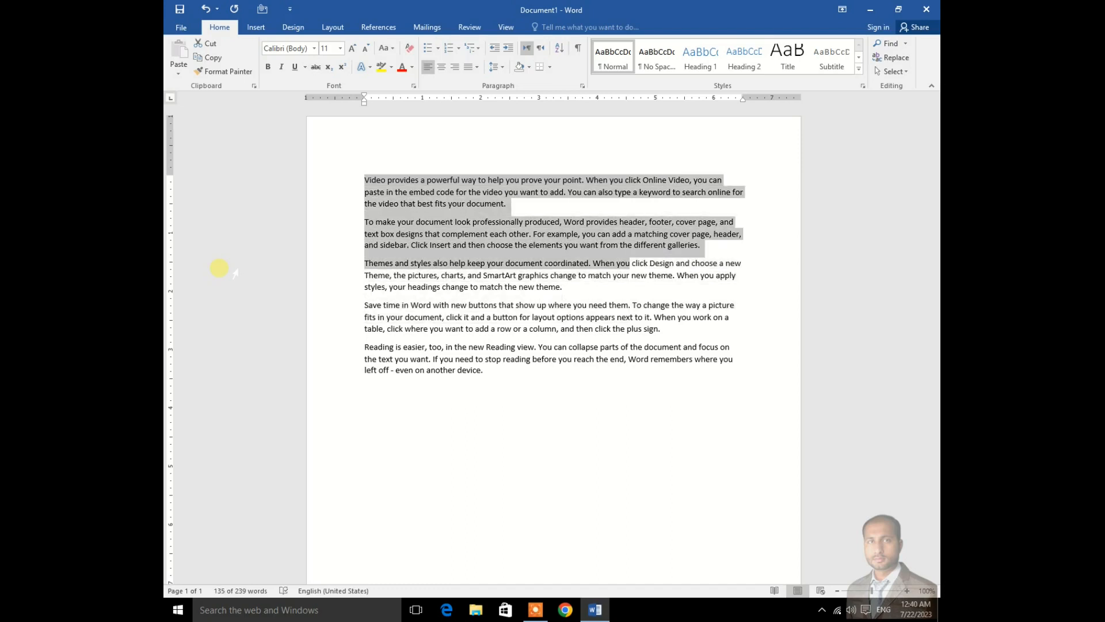
key(shift+Up)
key(shift+Up)
key(shift+Up)
key(shift+Up)
key(shift+Up)
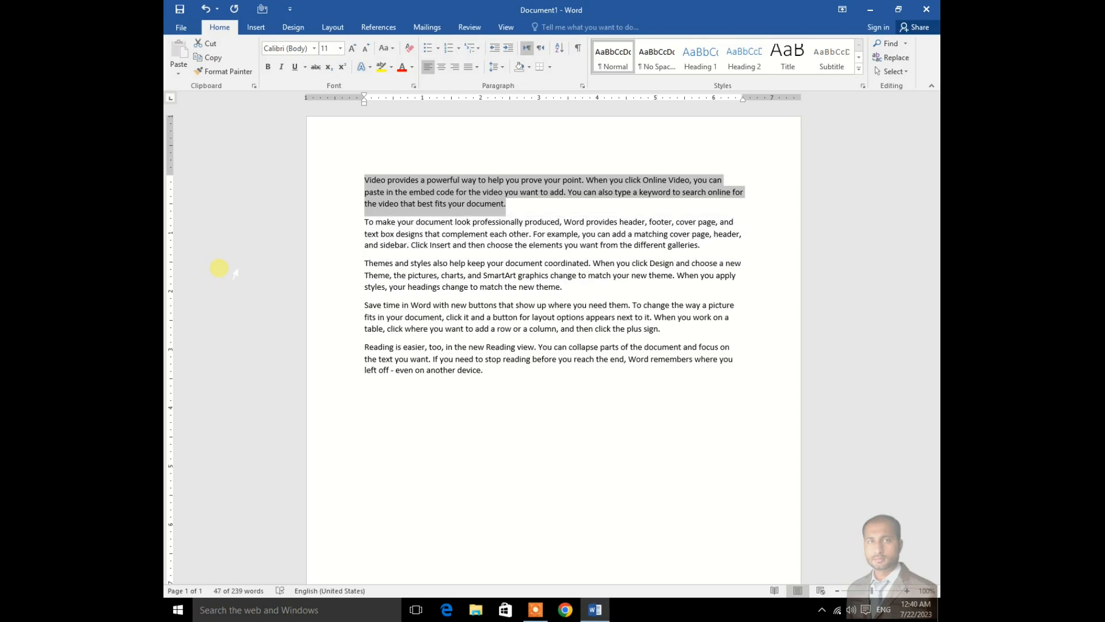
Step: Shrink the selection character by character until it ends after "the video" in the first paragraph's third line
key(shift+Left)
key(shift+Left)
key(shift+Left)
key(shift+Left)
key(shift+Left)
key(shift+Left)
key(shift+Left)
key(shift+Left)
key(shift+Left)
key(shift+Left)
key(shift+Left)
key(shift+Left)
key(shift+Left)
key(shift+Left)
key(shift+Left)
key(shift+Left)
key(shift+Left)
key(shift+Left)
key(shift+Left)
key(shift+Left)
key(shift+Left)
key(shift+Left)
key(shift+Left)
key(shift+Left)
key(shift+Left)
key(shift+Left)
key(shift+Left)
key(shift+Left)
key(shift+Left)
key(shift+Left)
key(shift+Left)
key(shift+Left)
key(shift+Left)
key(shift+Left)
key(shift+Left)
key(shift+Left)
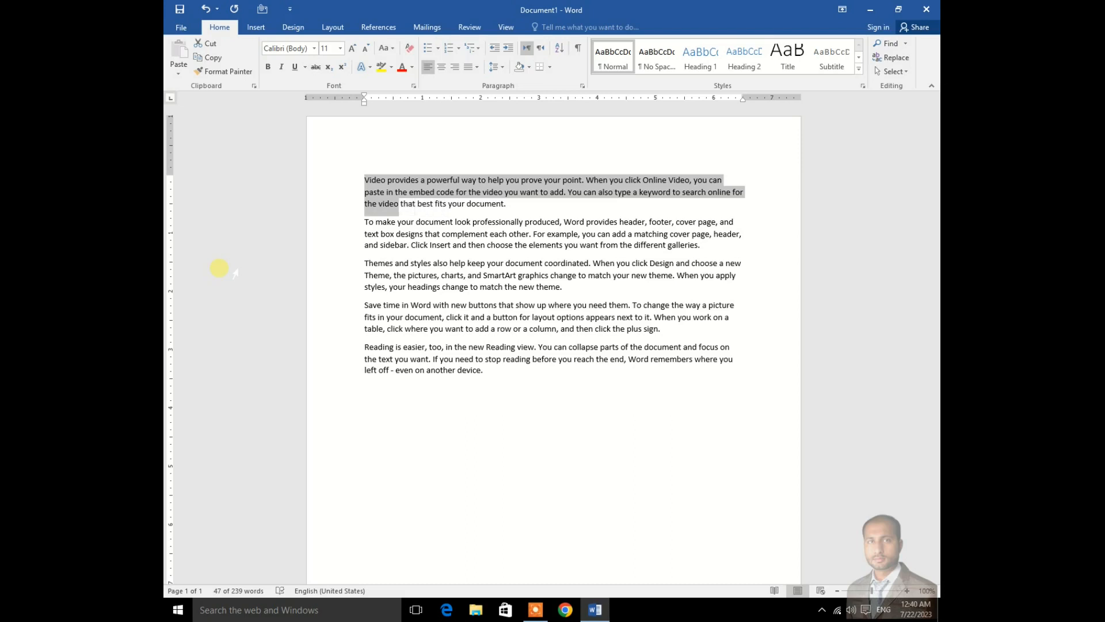
Step: Shrink the selection character by character from after "the video" back towards the start of the first paragraph
key(shift+Left)
key(shift+Left)
key(shift+Left)
key(shift+Left)
key(shift+Left)
key(shift+Left)
key(shift+Left)
key(shift+Left)
key(shift+Left)
key(shift+Left)
key(shift+Left)
key(shift+Left)
key(shift+Left)
key(shift+Left)
key(shift+Left)
key(shift+Left)
key(shift+Left)
key(shift+Left)
key(shift+Left)
key(shift+Left)
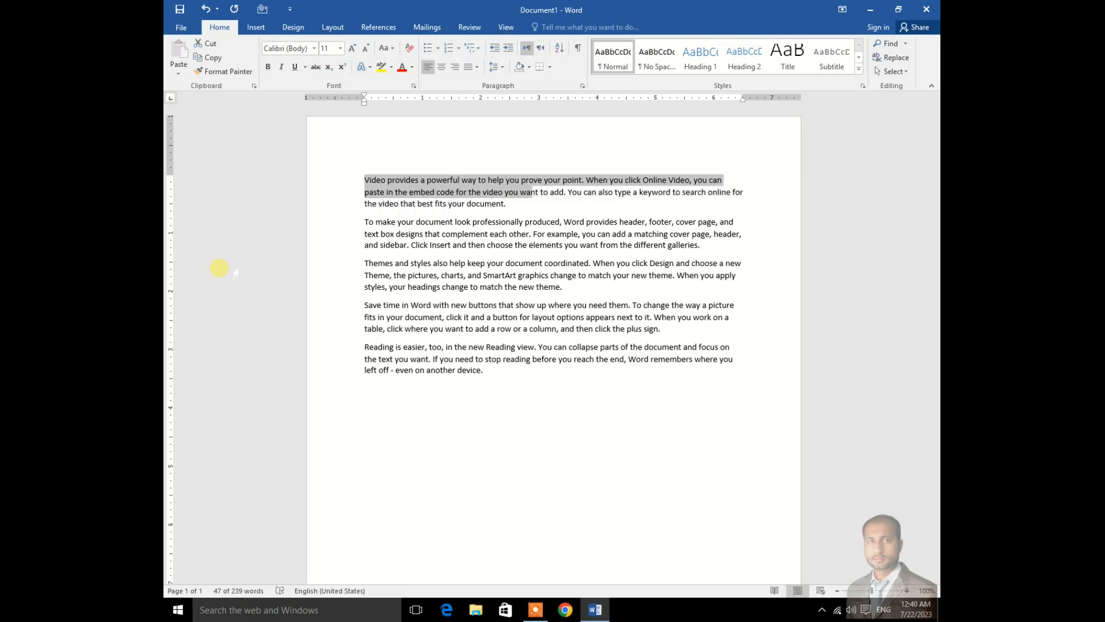
key(shift+Left)
key(shift+Left)
key(shift+Left)
key(shift+Left)
key(shift+Left)
key(shift+Left)
key(shift+Left)
key(shift+Left)
key(shift+Left)
key(shift+Left)
key(shift+Left)
key(shift+Left)
key(shift+Left)
key(shift+Left)
key(shift+Left)
key(shift+Left)
key(shift+Left)
key(shift+Left)
key(shift+Left)
key(shift+Left)
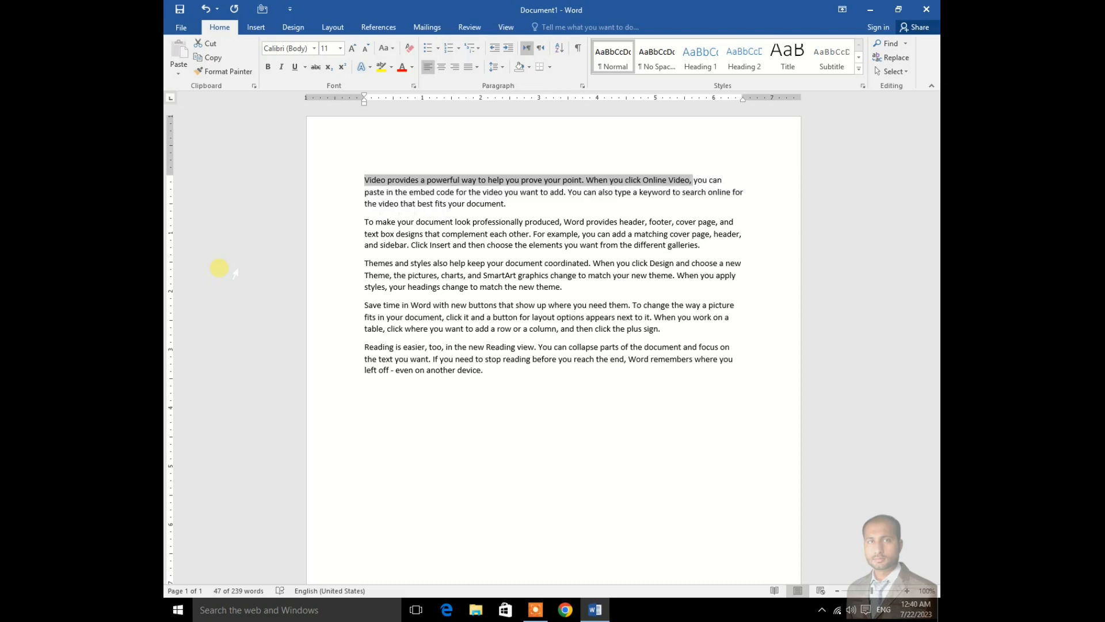
key(shift+Left)
key(shift+Left)
key(shift+Left)
key(shift+Left)
key(shift+Left)
key(shift+Left)
key(shift+Left)
key(shift+Left)
key(shift+Left)
key(shift+Left)
key(shift+Left)
key(shift+Left)
key(shift+Left)
key(shift+Left)
key(shift+Left)
key(shift+Left)
key(shift+Left)
key(shift+Left)
key(shift+Left)
key(shift+Left)
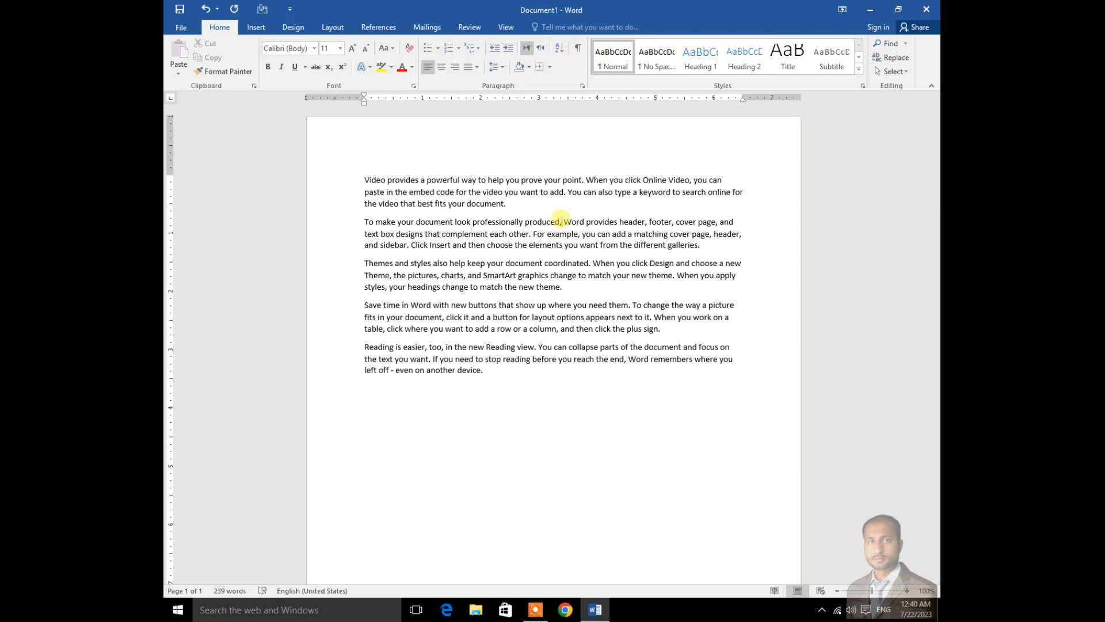
Step: Select from after "produced" to the end of the fourth paragraph, clear it, then select the whole document and deselect
drag(562, 221, 660, 338)
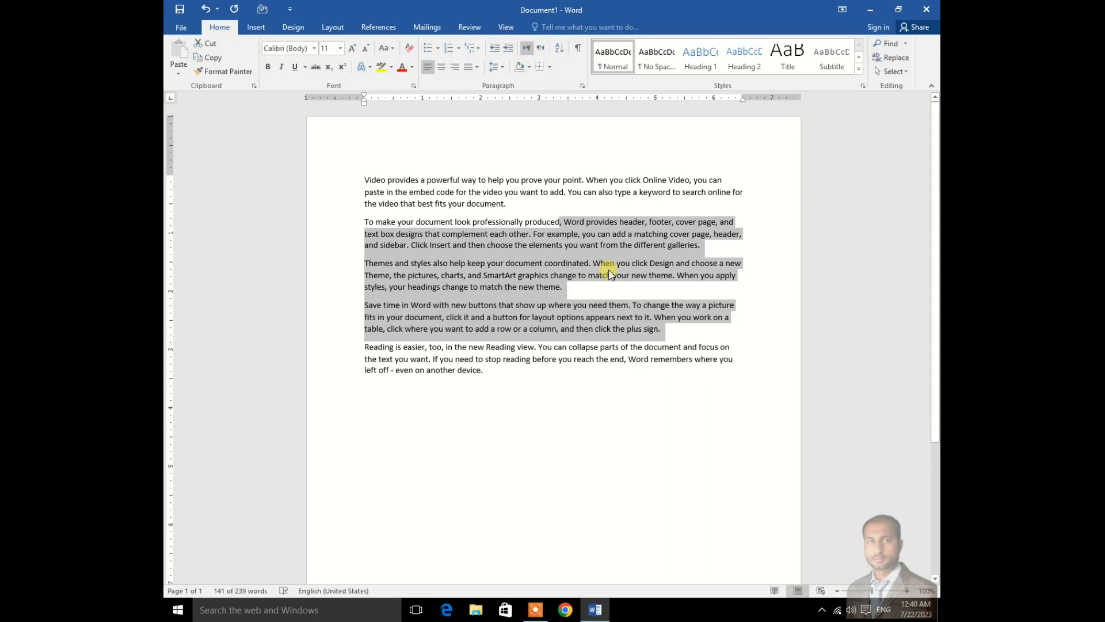
click(519, 222)
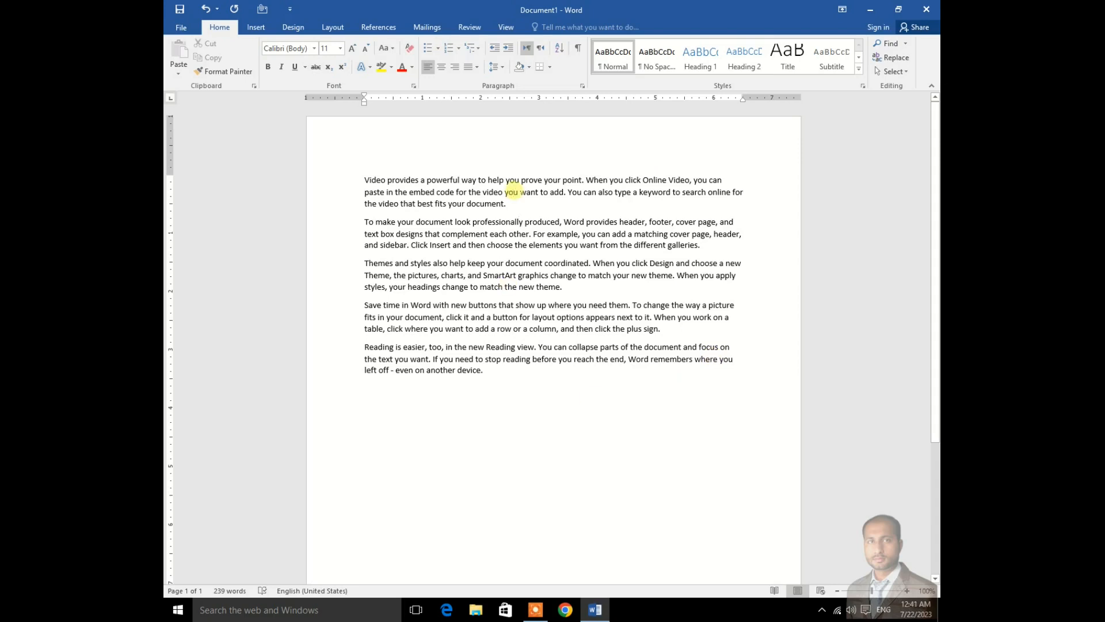
key(ctrl+a)
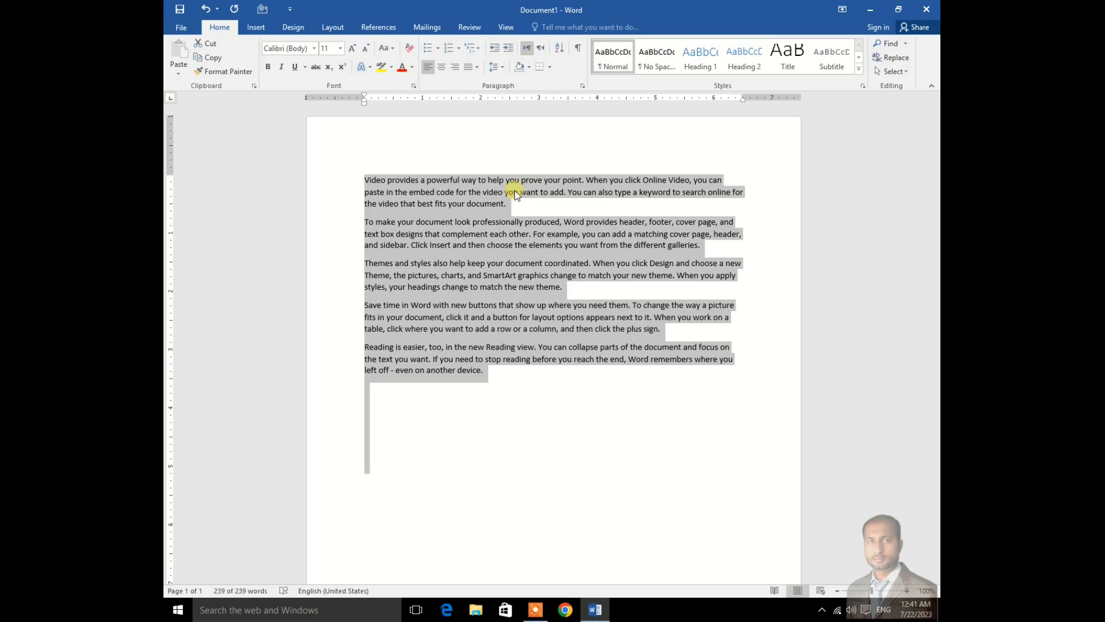
click(485, 255)
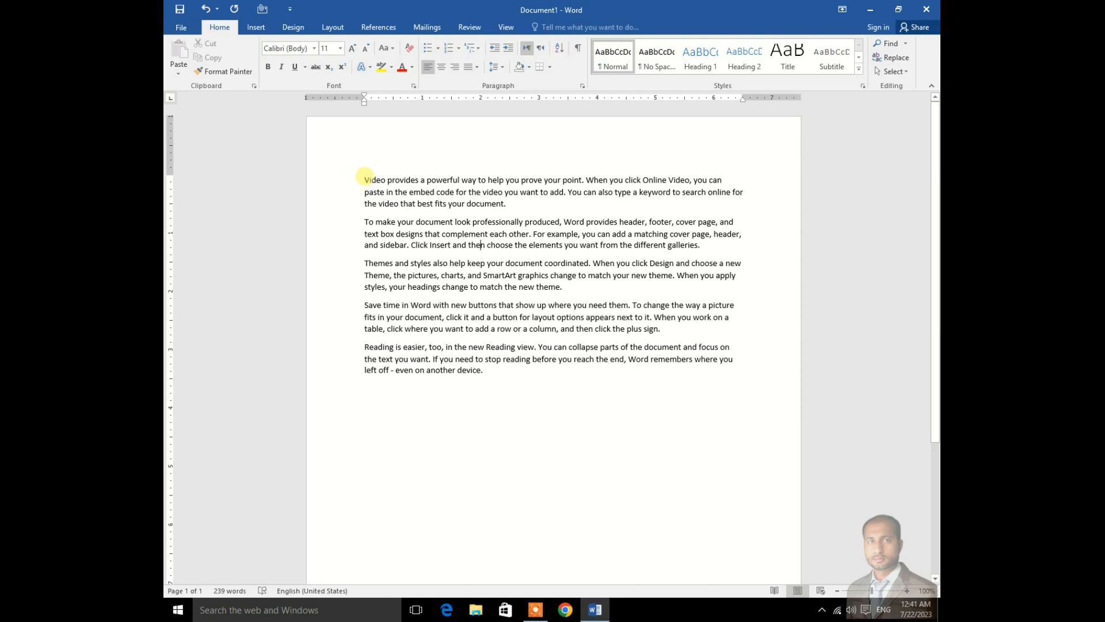
Step: Change the font of the whole first paragraph to Berlin Sans FB Demi and deselect it
drag(364, 180, 510, 206)
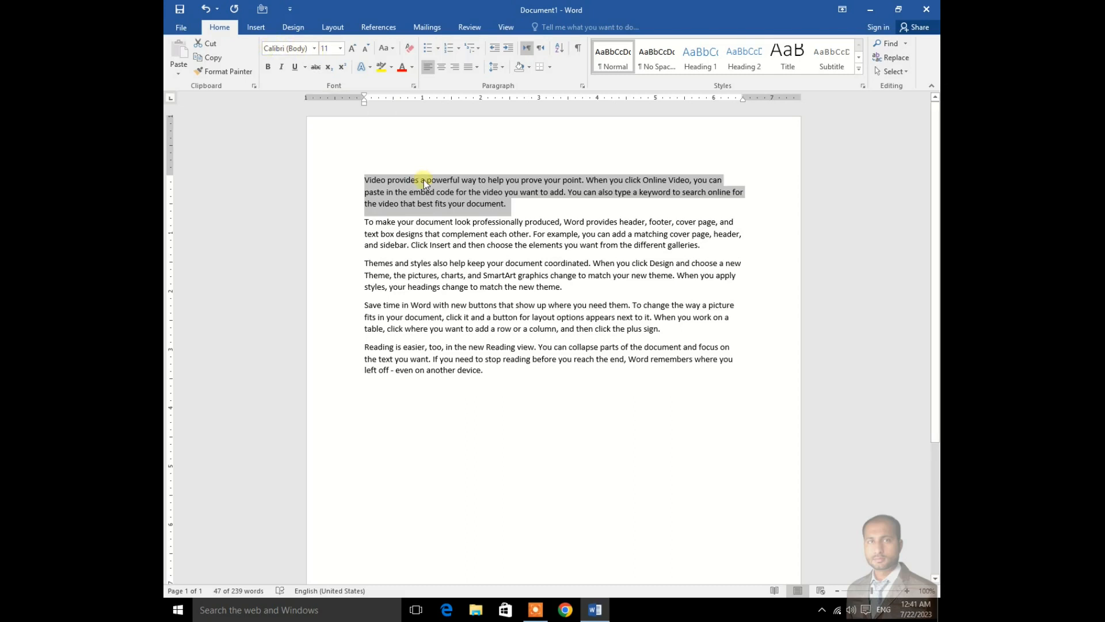
click(313, 49)
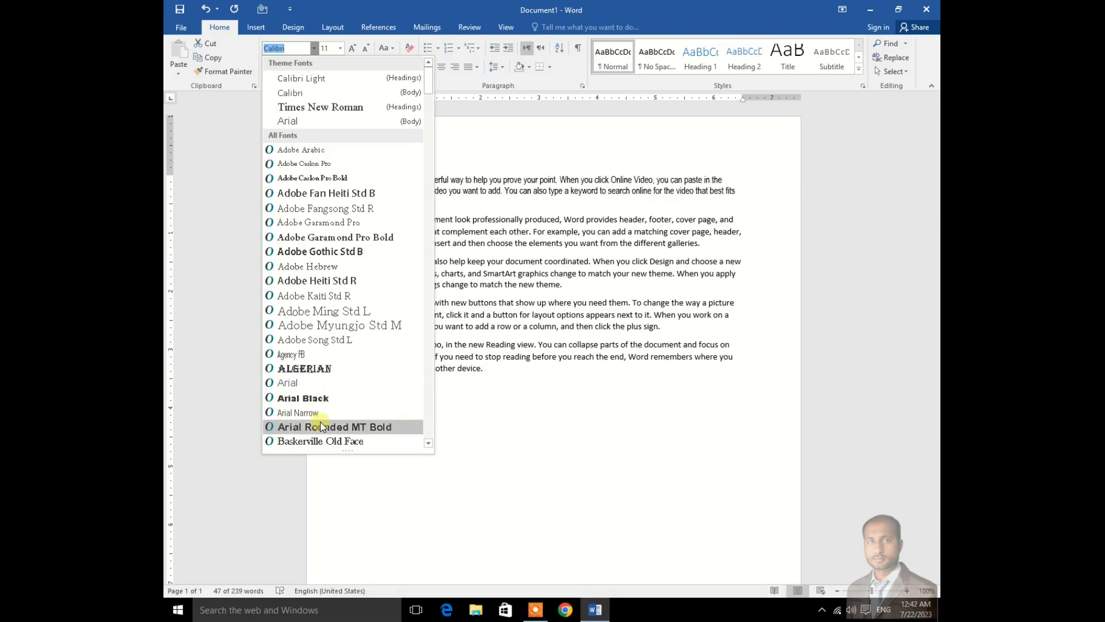
scroll(320, 424, down, 3)
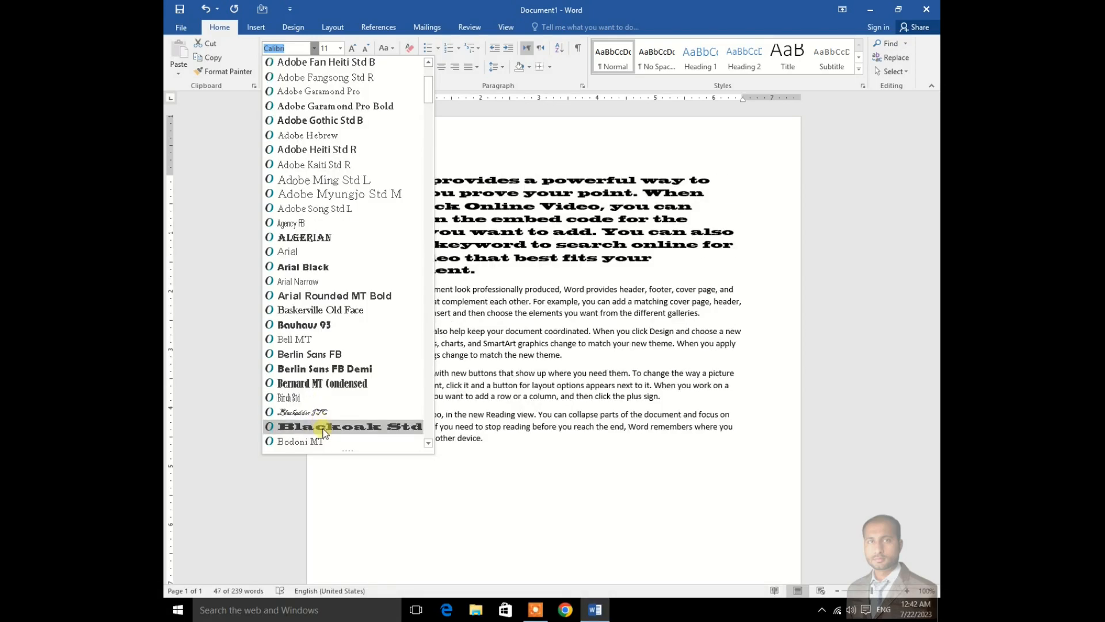
scroll(324, 433, down, 3)
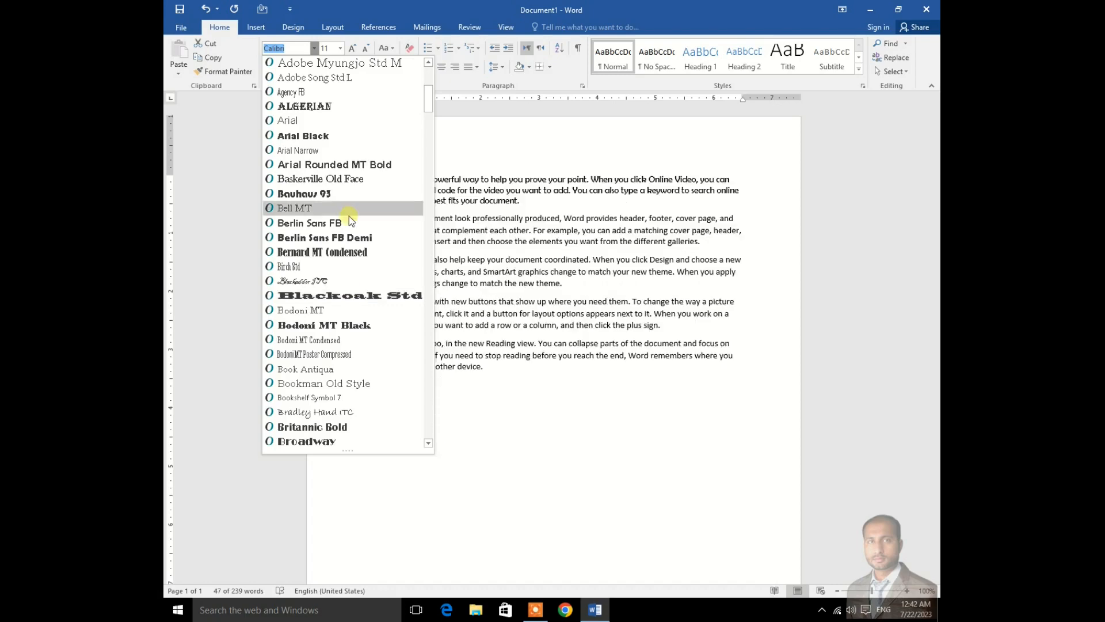
click(349, 237)
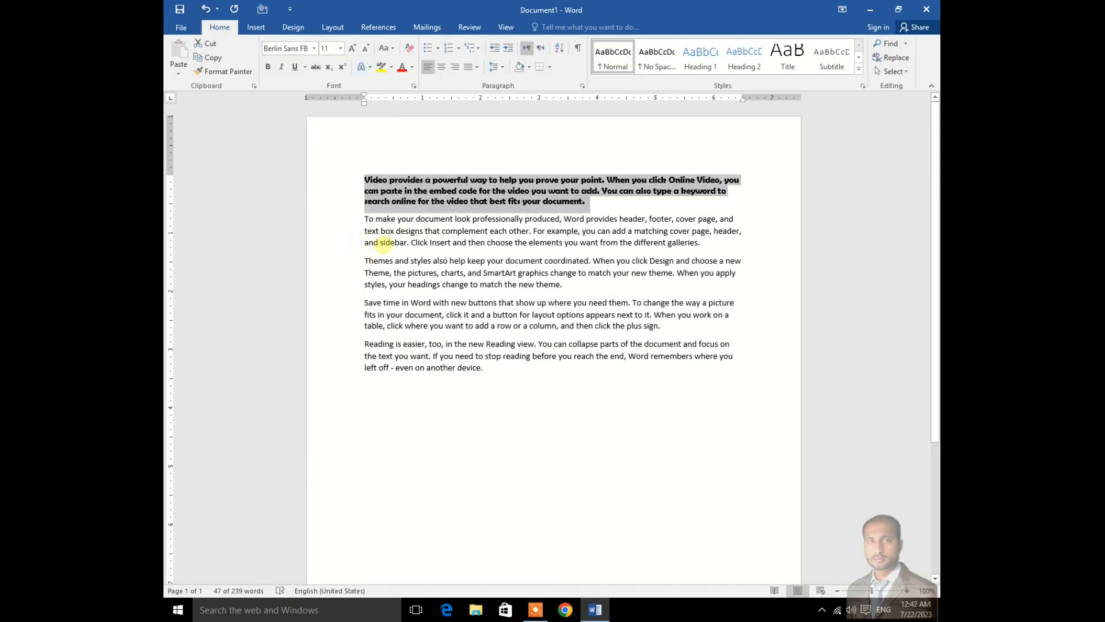
click(424, 220)
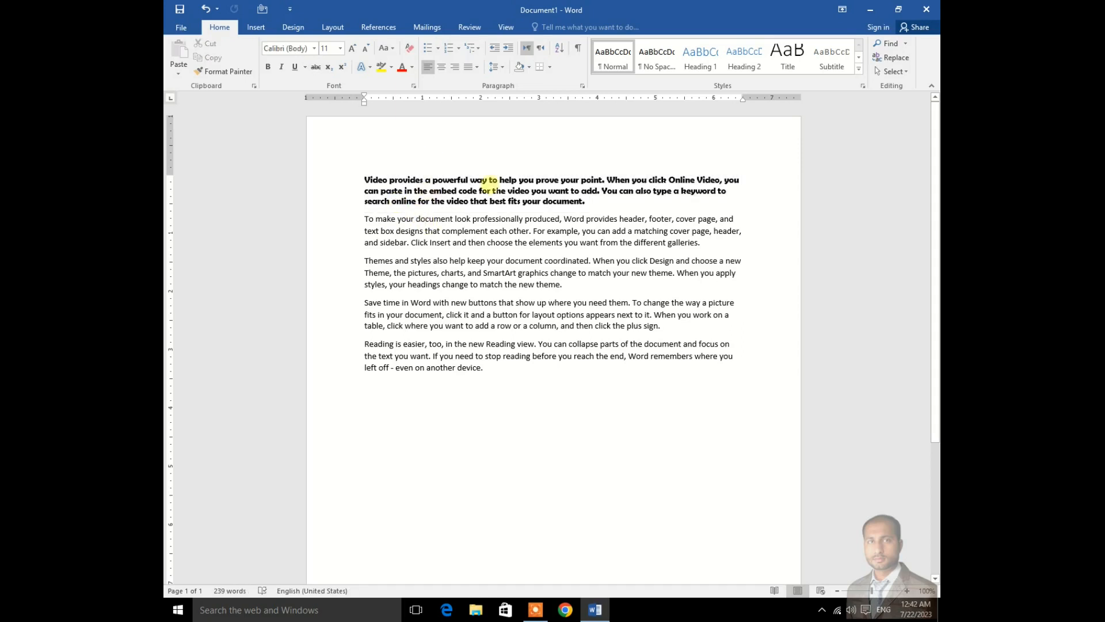
Step: Reselect the first paragraph and set its font size to 100
drag(364, 172, 595, 205)
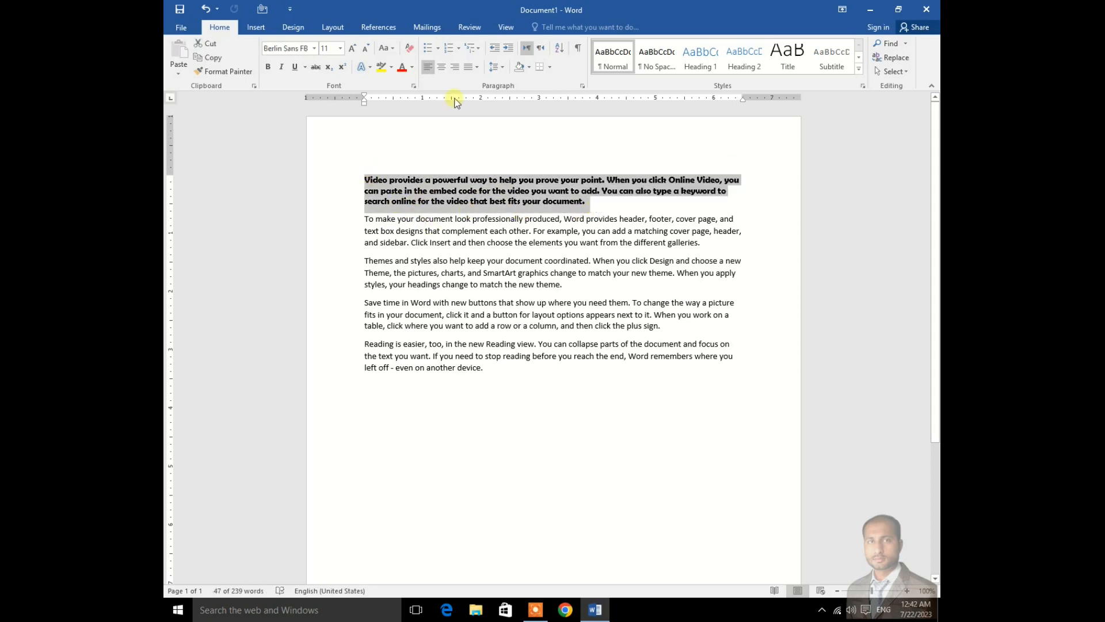
click(342, 50)
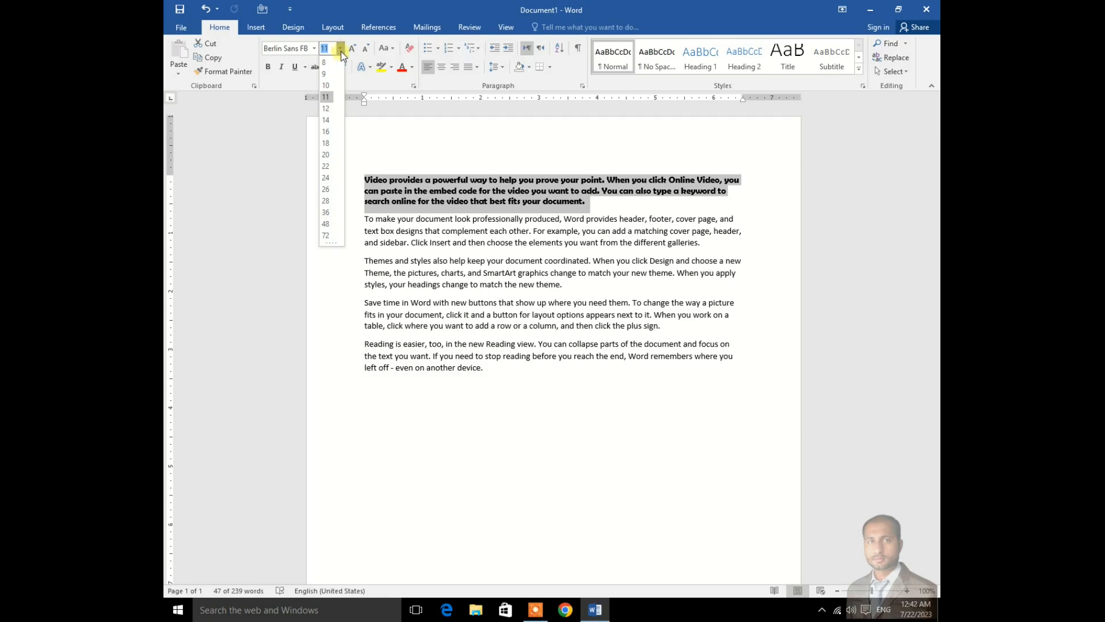
click(341, 51)
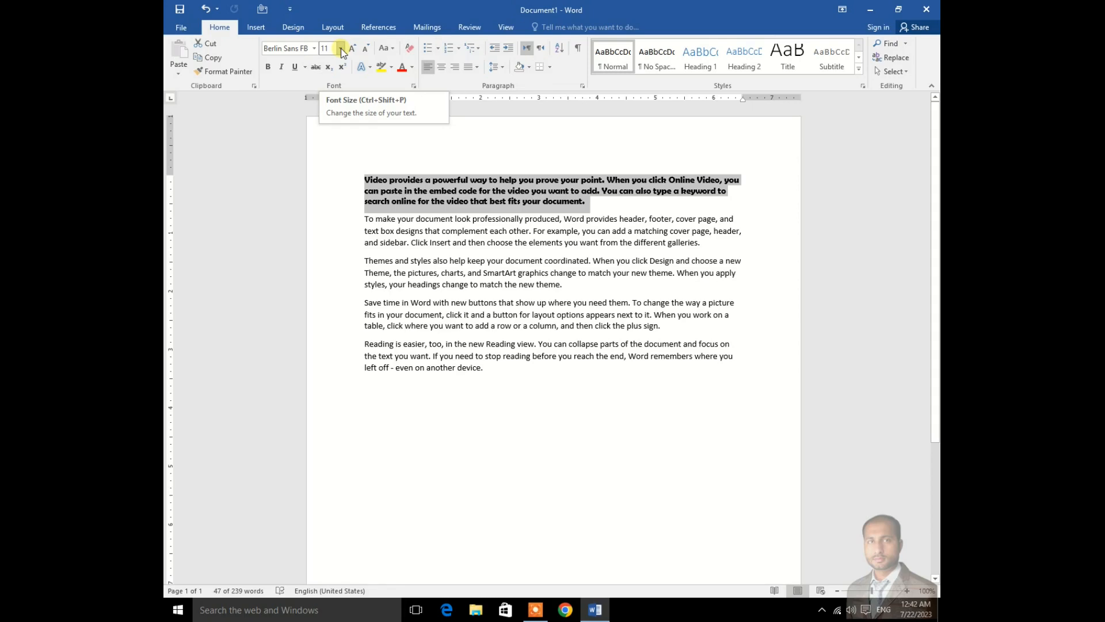
click(341, 51)
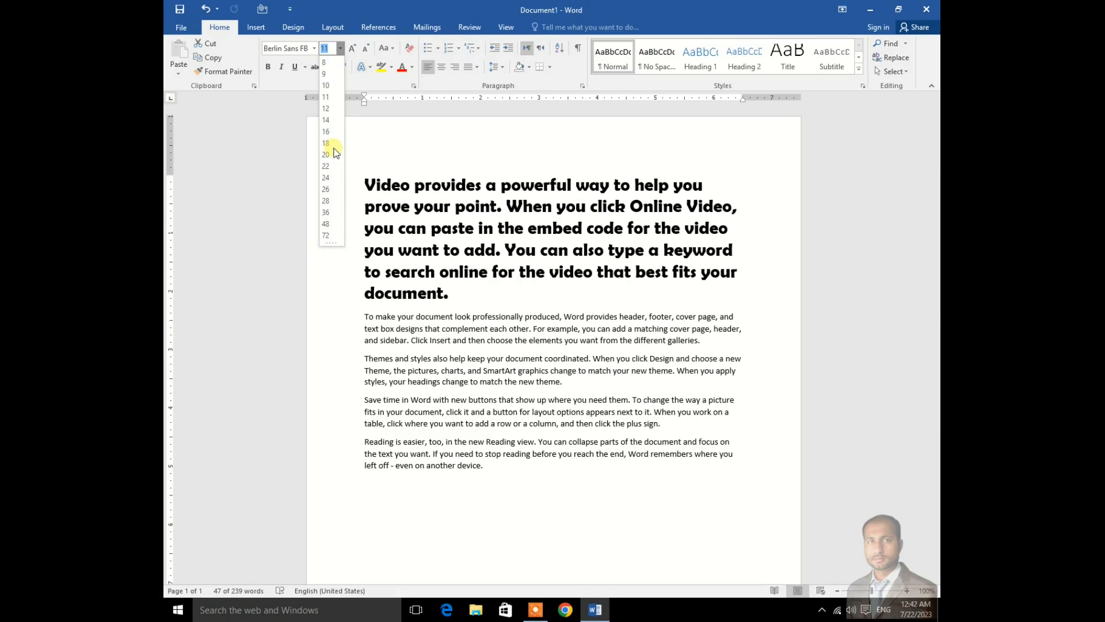
click(325, 50)
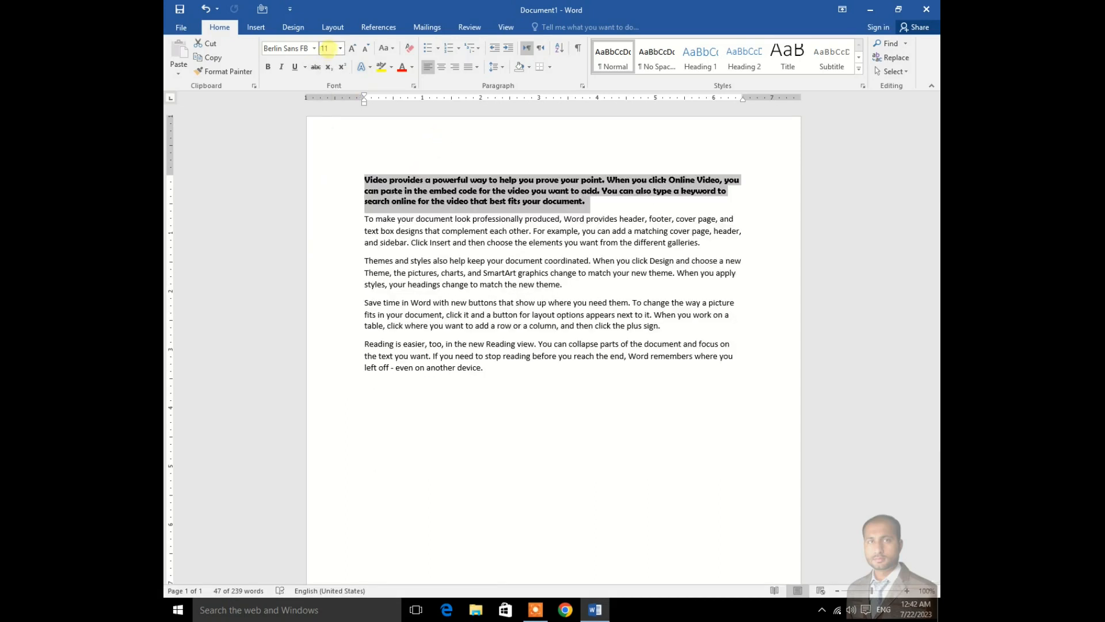
click(326, 49)
text(100)
key(Return)
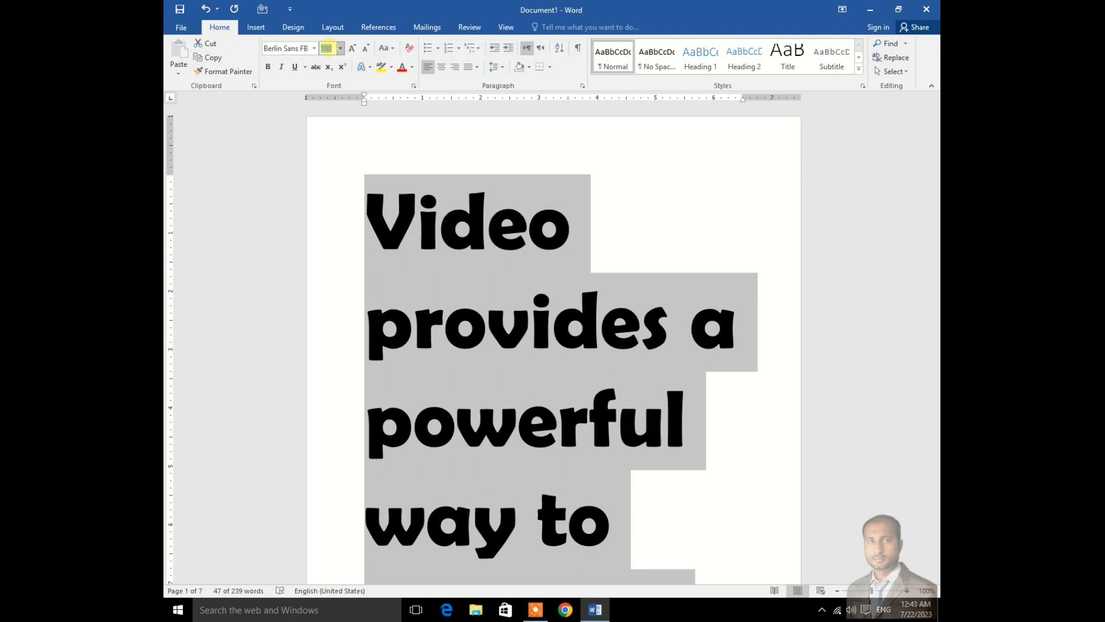
Step: Set the first paragraph's font size to 1638 and look at the enlarged text
text(1638)
key(Return)
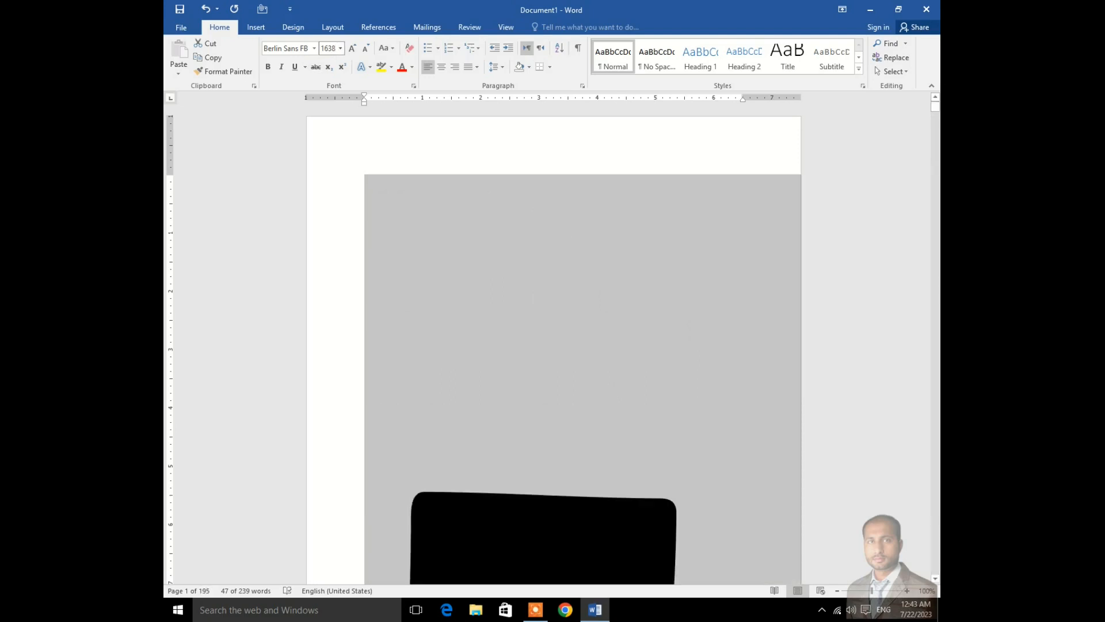
mouse_move(935, 107)
mouse_down()
mouse_move(938, 148)
mouse_move(936, 103)
mouse_up()
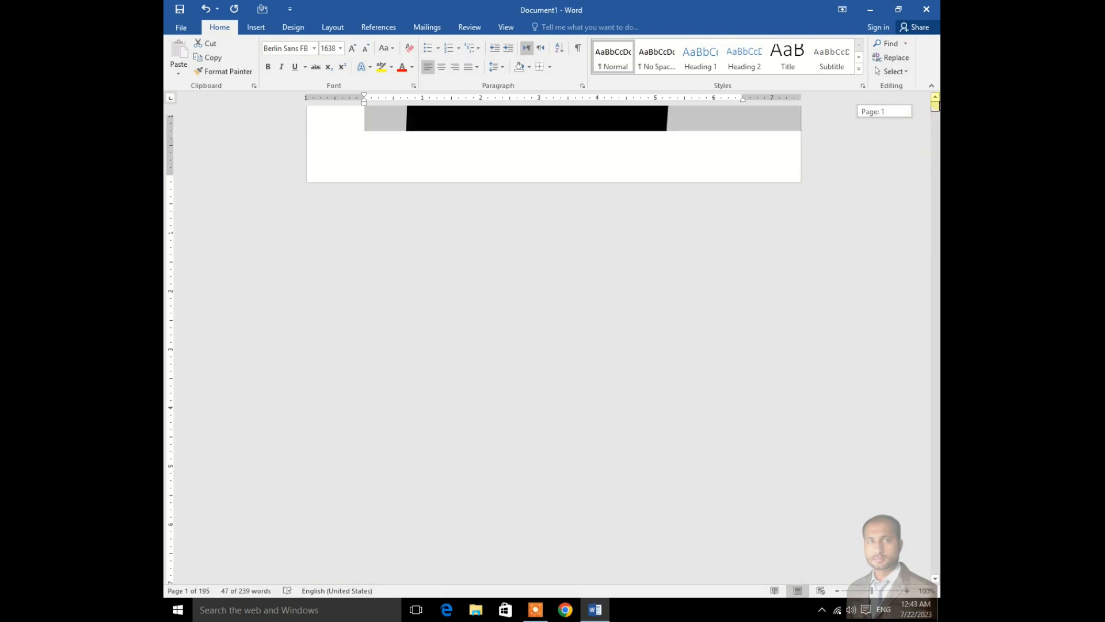
Step: Set the first paragraph's font size to 50, then reduce it to 20
click(329, 48)
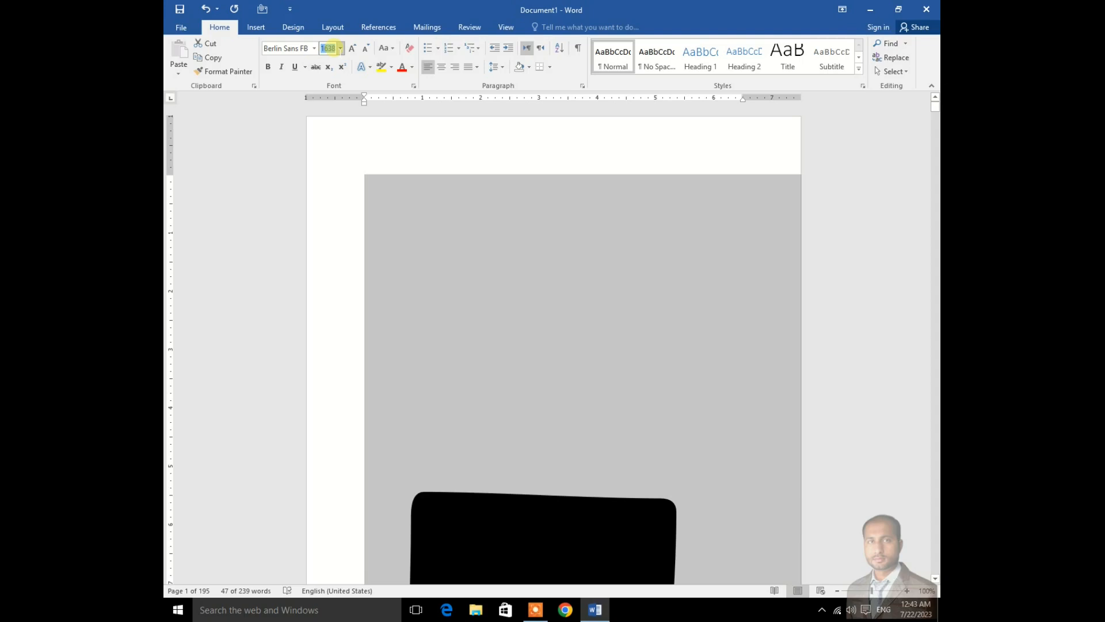
text(50)
key(Return)
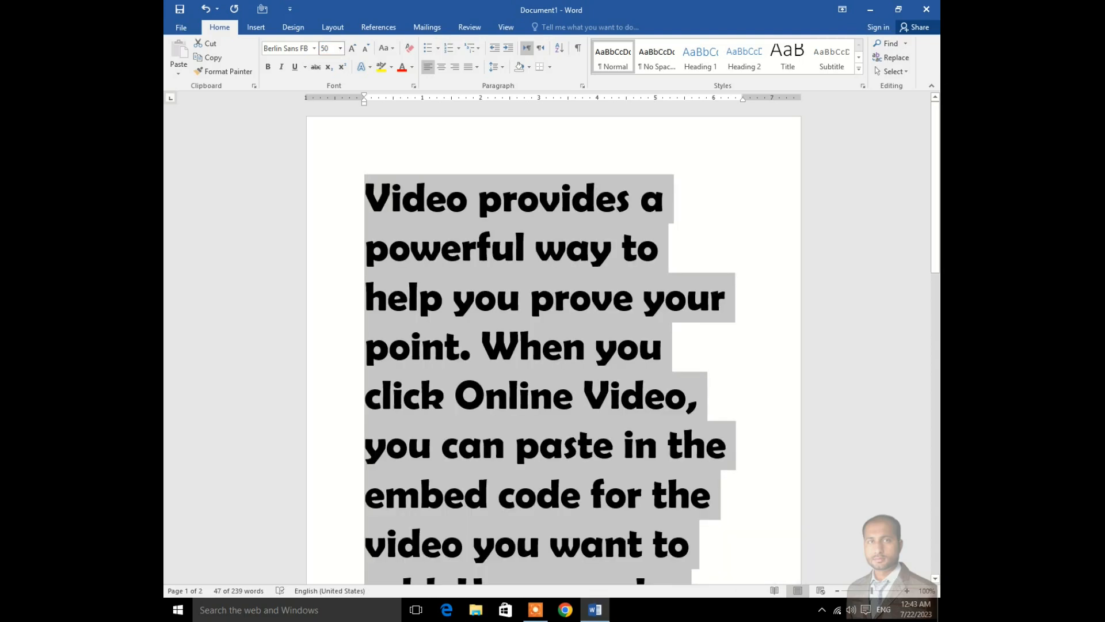
click(325, 49)
text(20)
key(Return)
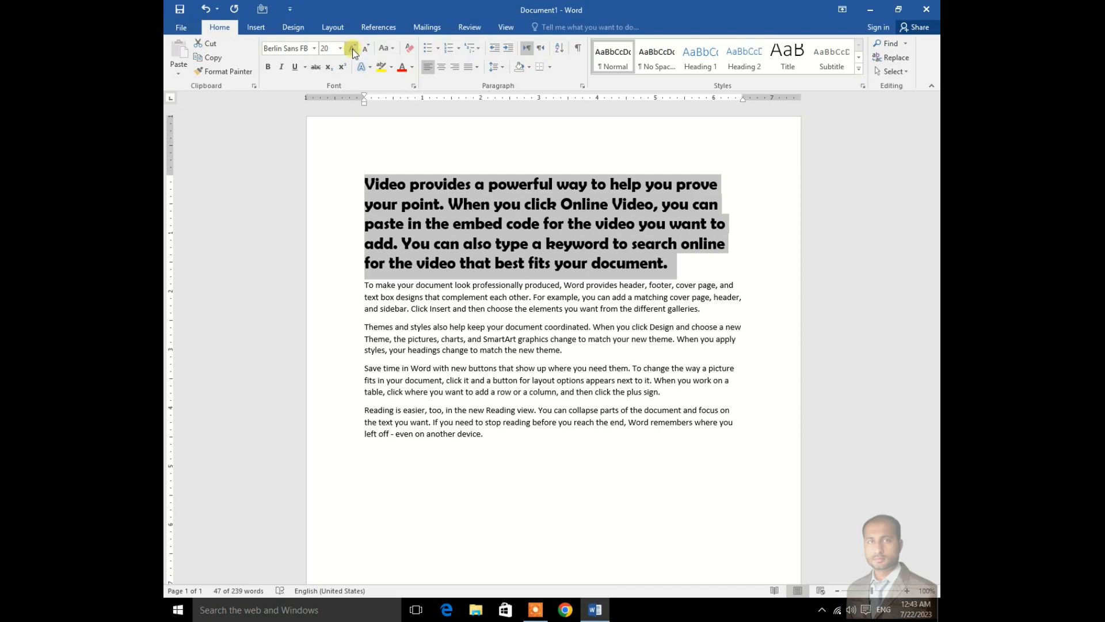
Step: Increase the first paragraph's font size step by step up to 340
click(352, 48)
click(352, 48)
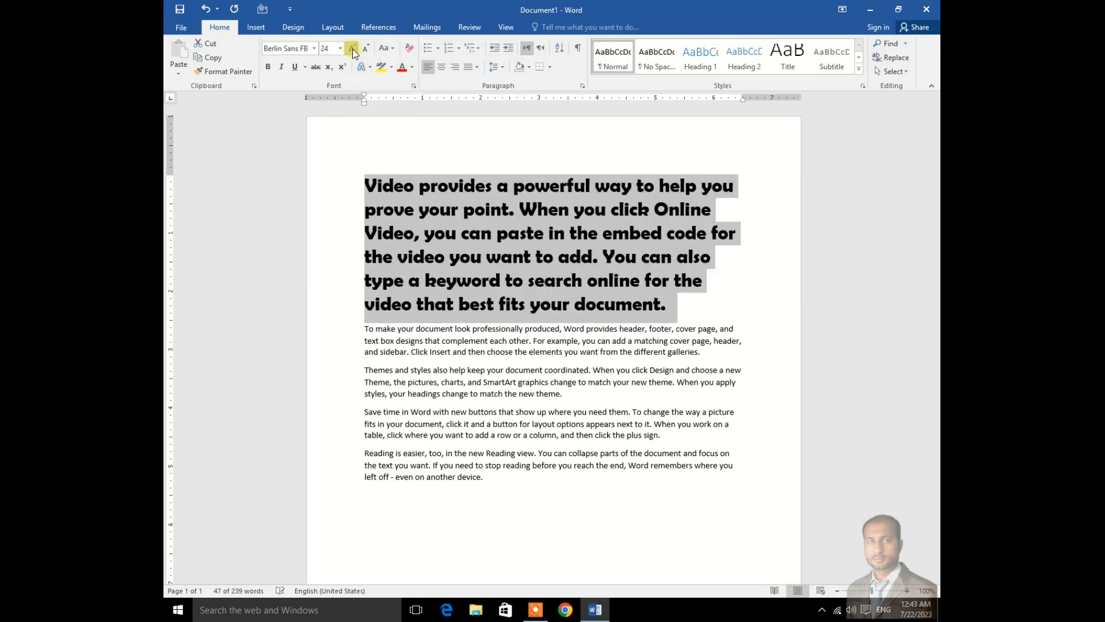
click(353, 48)
click(352, 48)
click(352, 48)
click(353, 48)
click(352, 49)
click(353, 48)
click(352, 48)
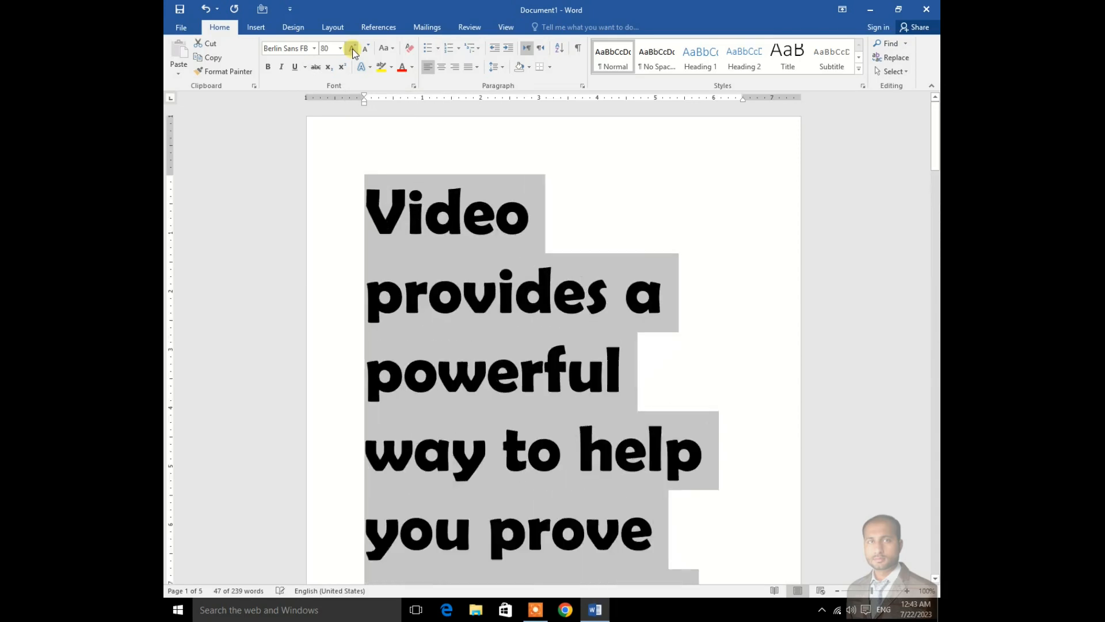
click(353, 48)
click(352, 49)
click(352, 48)
click(352, 48)
click(352, 48)
click(352, 49)
click(352, 48)
click(353, 49)
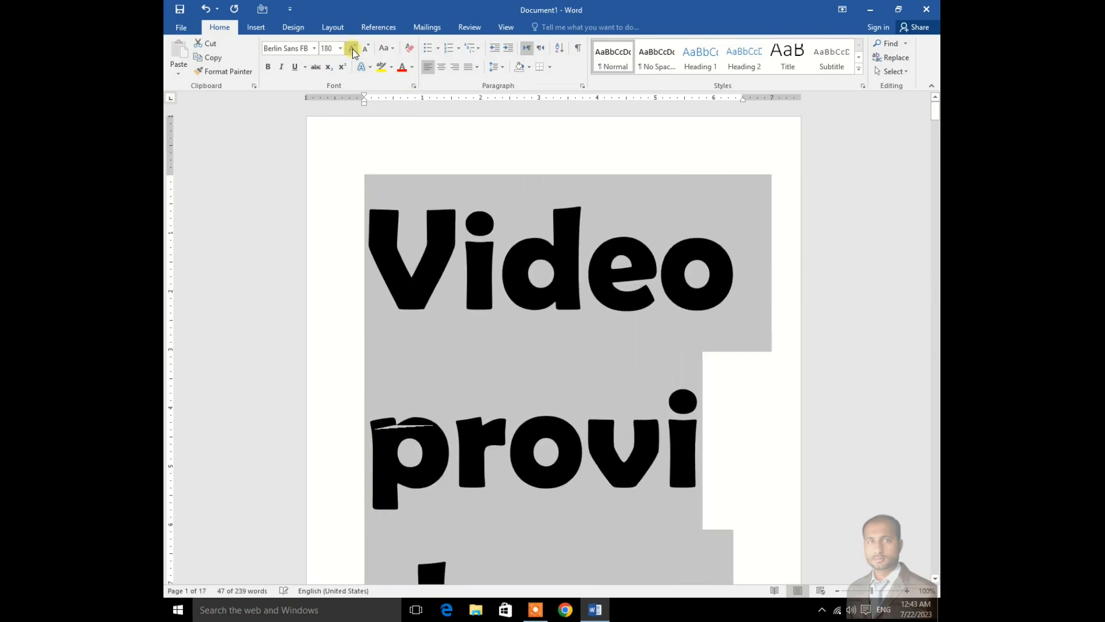
click(353, 48)
click(352, 49)
click(353, 49)
click(353, 48)
click(352, 48)
click(352, 49)
click(353, 48)
click(352, 48)
click(352, 48)
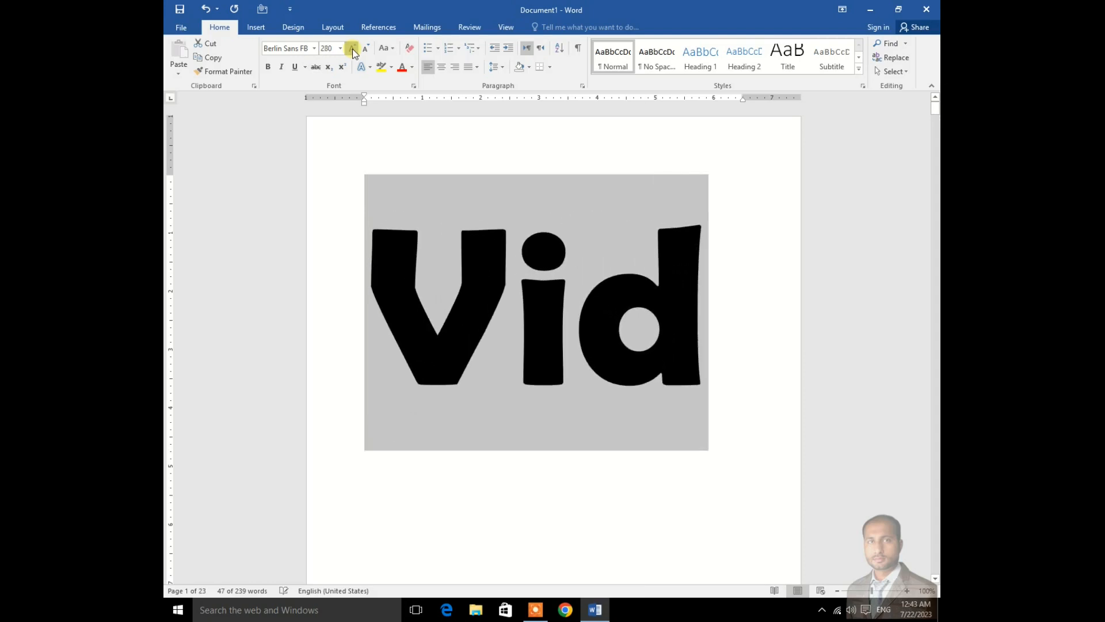
click(353, 48)
click(353, 49)
click(352, 49)
click(353, 49)
click(353, 50)
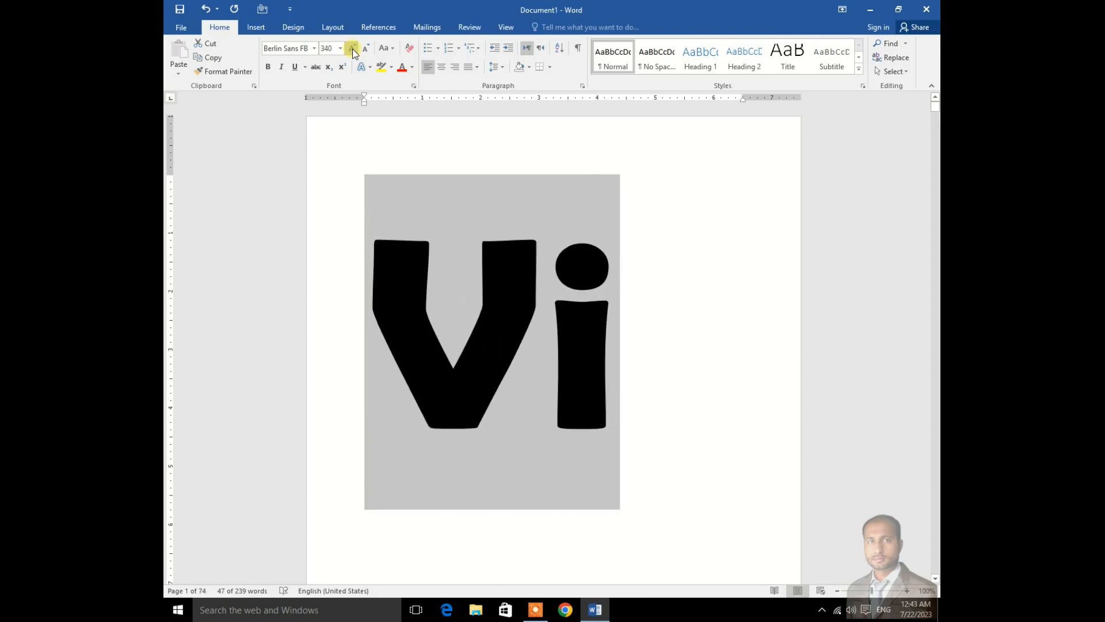
Step: Decrease the first paragraph's font size step by step down to 1
click(366, 50)
click(366, 49)
click(365, 50)
click(366, 49)
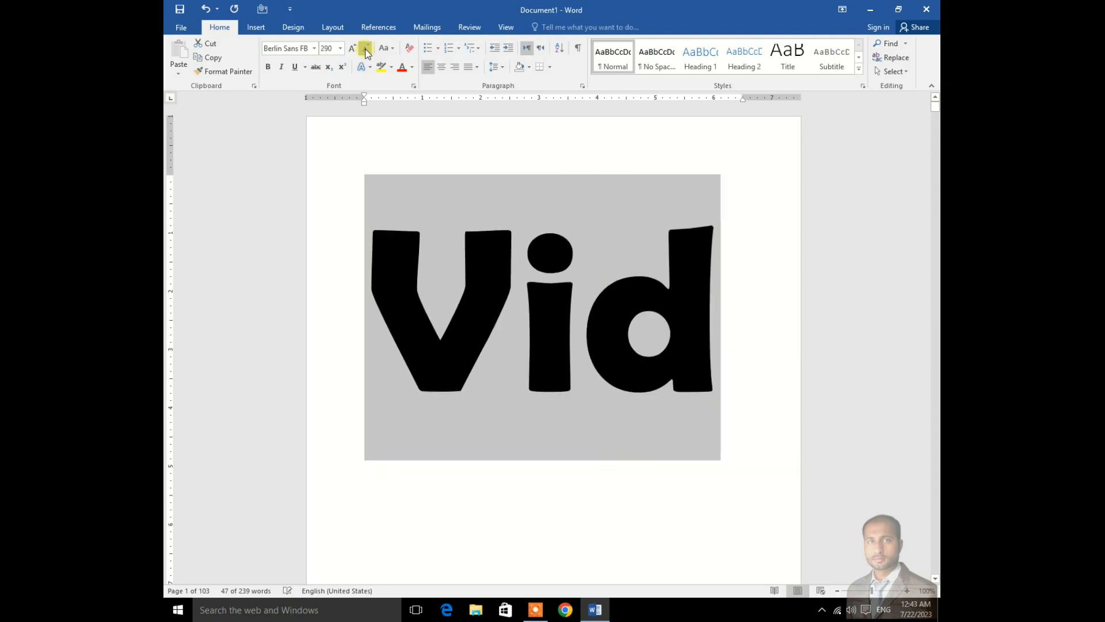
click(365, 49)
click(365, 50)
click(366, 49)
click(365, 50)
click(366, 49)
click(366, 50)
click(366, 50)
click(365, 50)
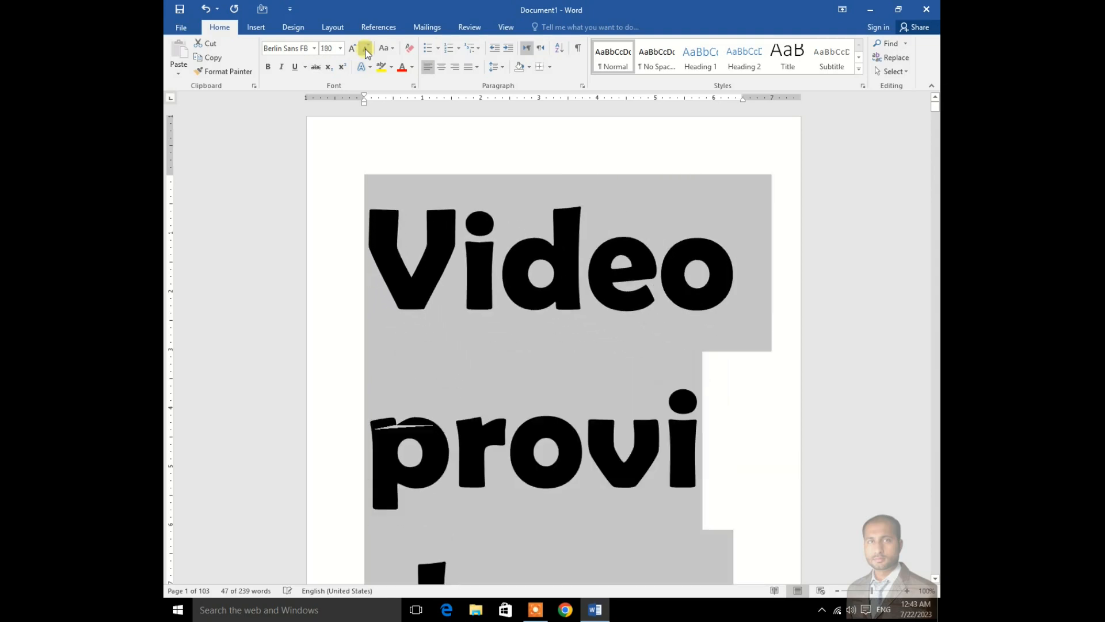
click(365, 49)
click(366, 49)
click(365, 49)
click(366, 50)
click(365, 49)
click(365, 49)
click(366, 50)
click(365, 50)
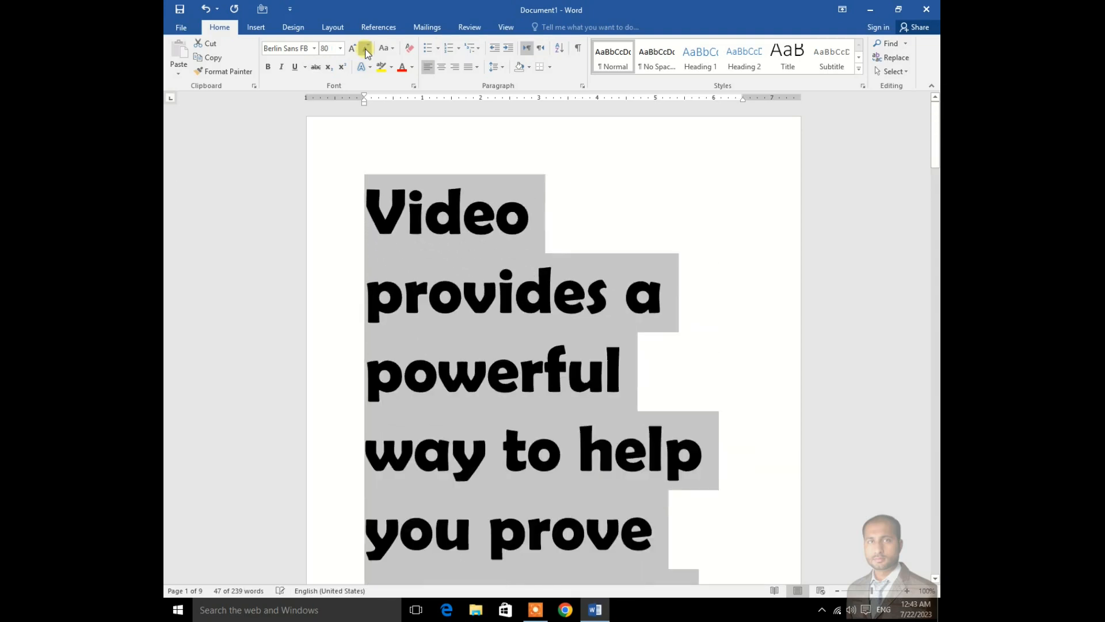
click(366, 50)
click(365, 49)
click(366, 49)
click(366, 49)
click(366, 49)
click(366, 50)
click(365, 49)
click(366, 50)
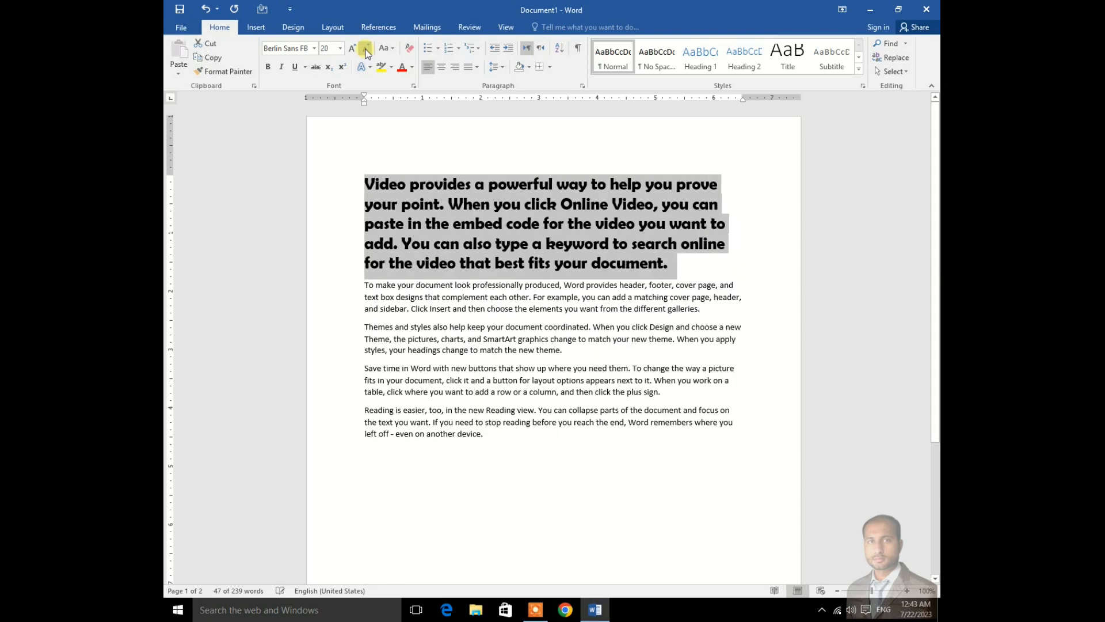
click(366, 49)
click(366, 50)
click(365, 49)
click(365, 50)
click(366, 49)
click(366, 50)
click(366, 49)
click(365, 50)
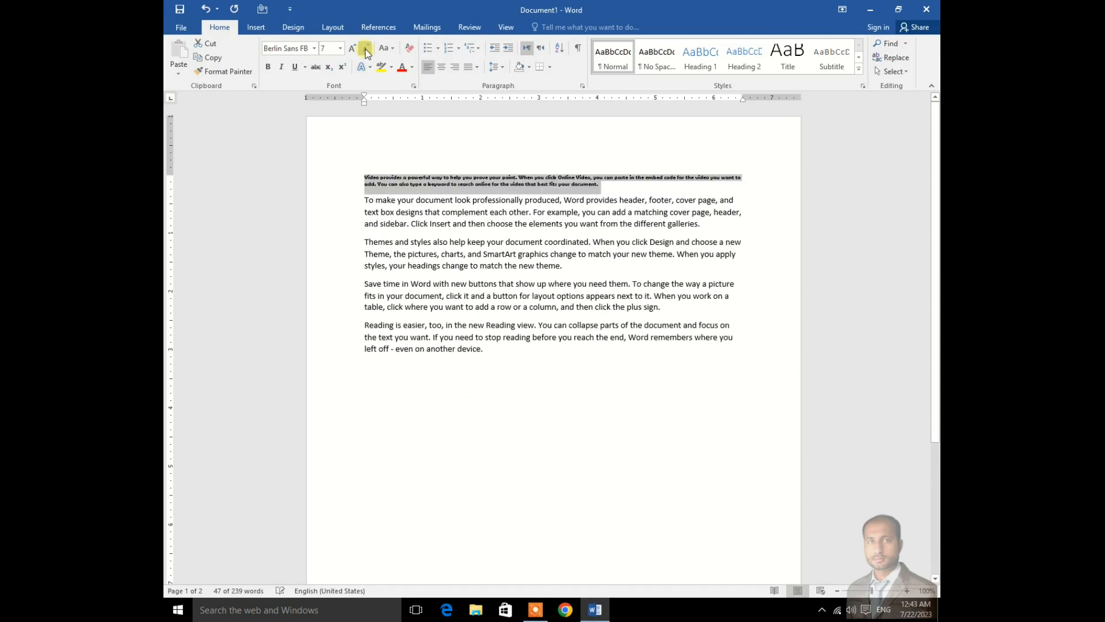
click(366, 49)
click(365, 50)
click(366, 49)
click(365, 50)
click(366, 51)
click(366, 50)
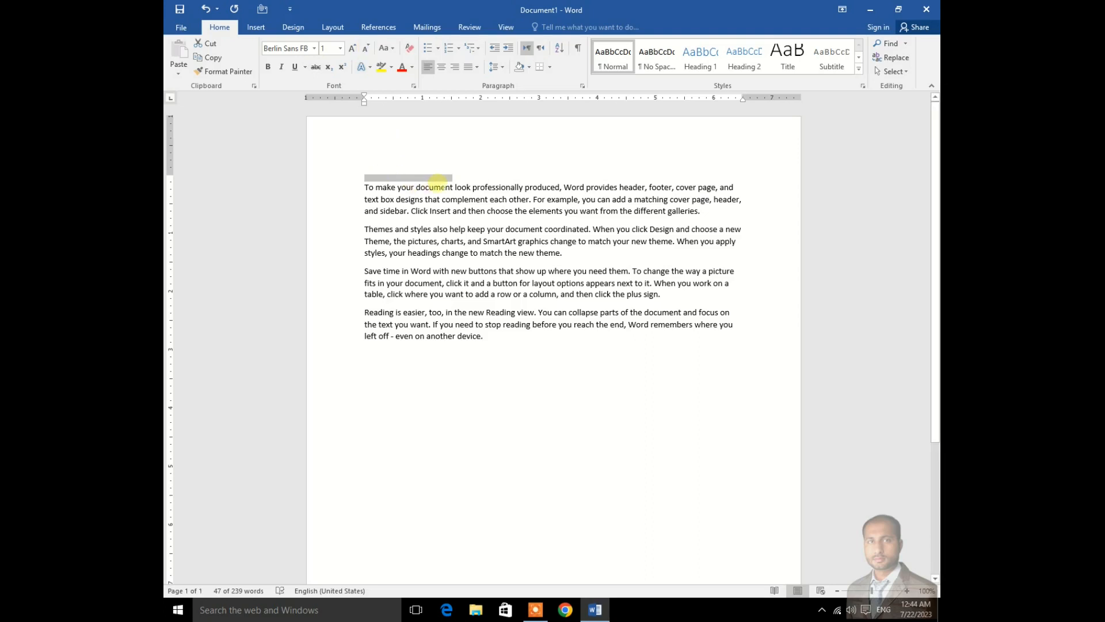
Step: Increase the first paragraph's font size step by step up to 18
click(352, 50)
click(353, 51)
click(353, 51)
click(352, 51)
click(352, 51)
click(352, 51)
click(353, 51)
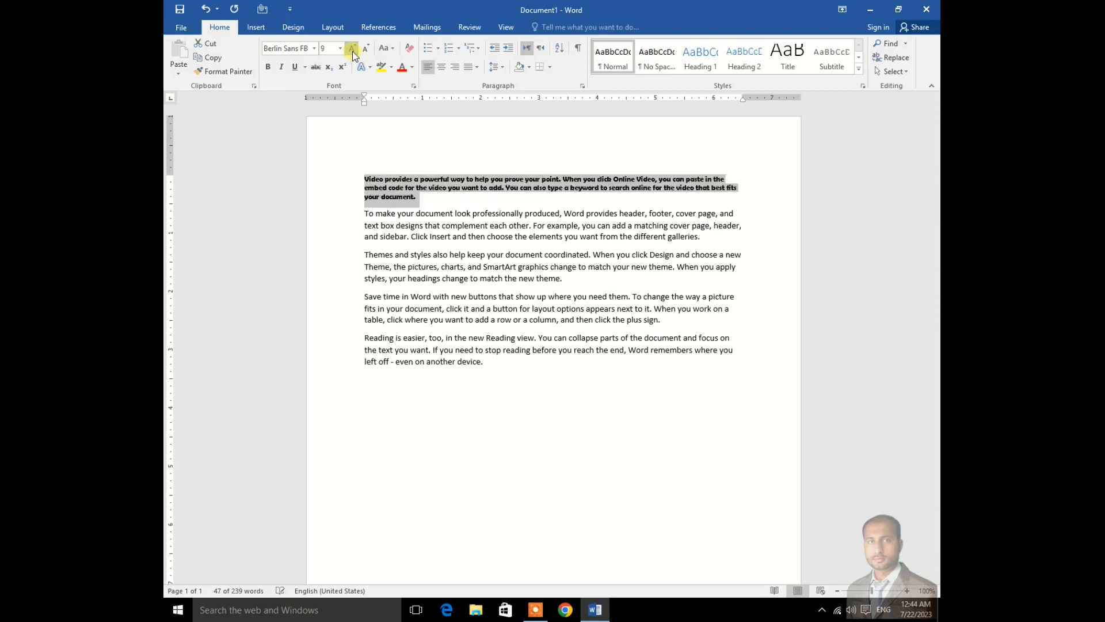
click(352, 51)
click(352, 51)
click(352, 51)
click(352, 51)
click(353, 51)
click(353, 51)
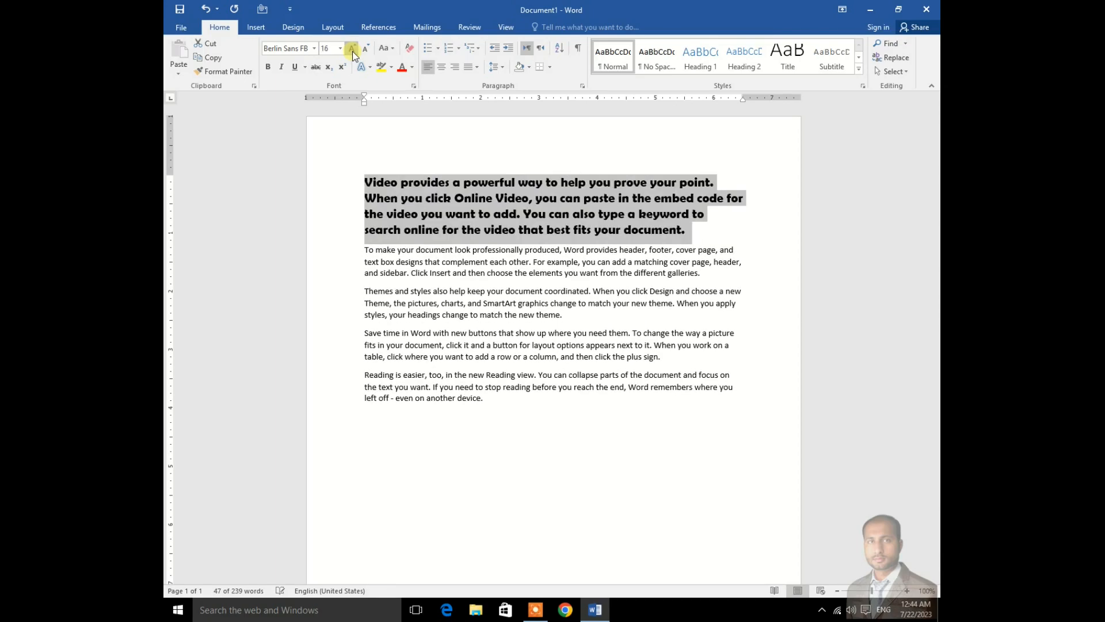
click(352, 51)
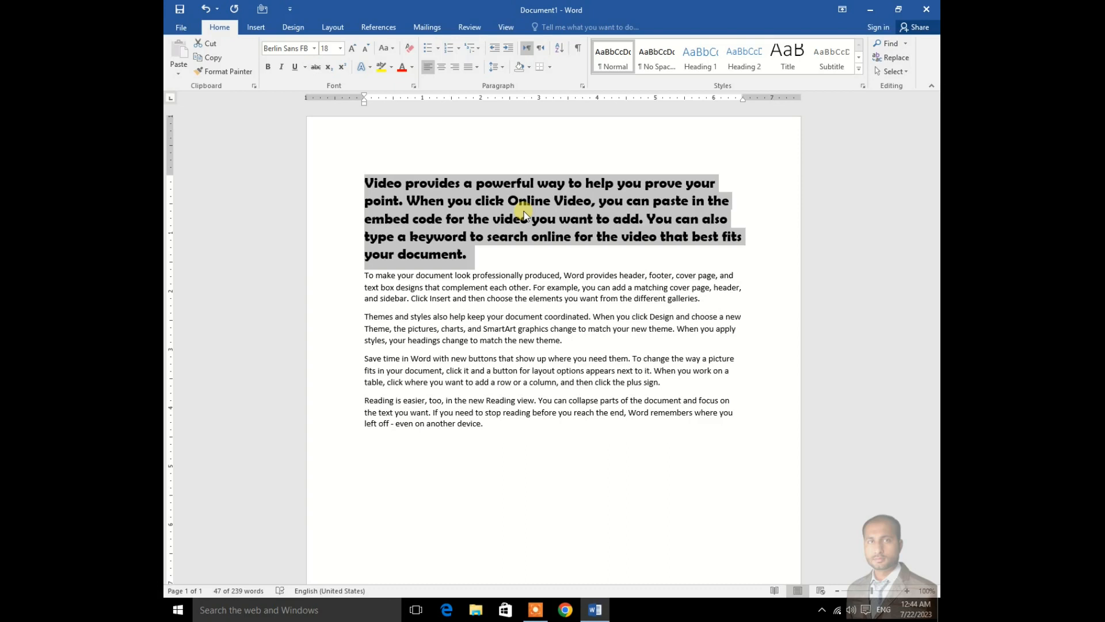
Step: Enlarge the first paragraph's text through the preset font sizes up to 90
key(ctrl+shift+period)
key(ctrl+shift+period)
key(ctrl+shift+period)
key(ctrl+shift+period)
key(ctrl+shift+period)
key(ctrl+shift+period)
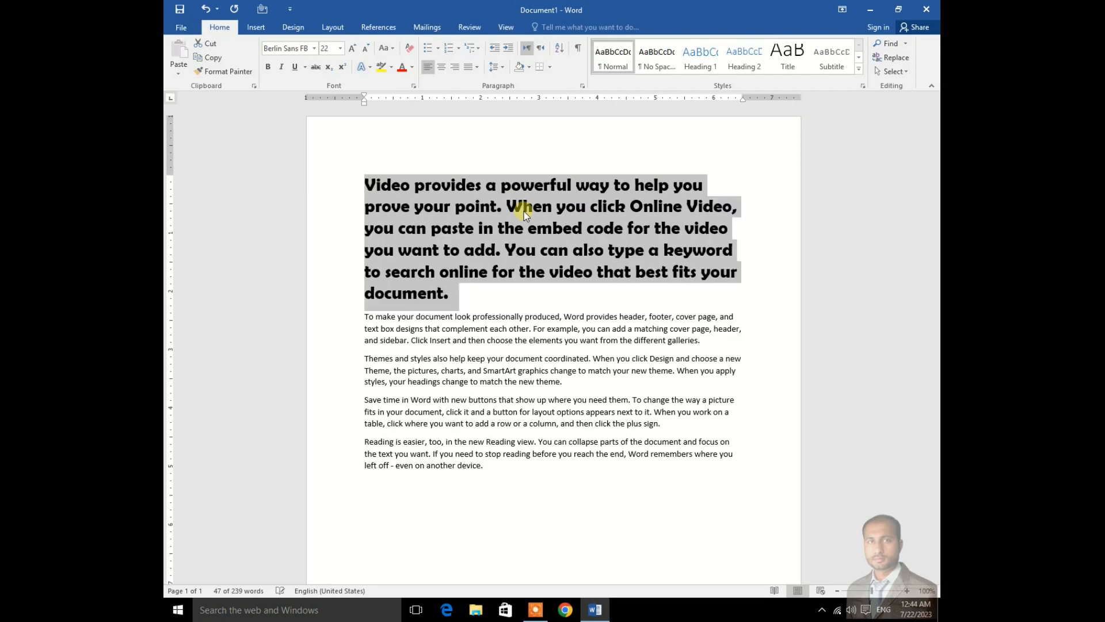
key(ctrl+shift+period)
key(ctrl+shift+period)
key(ctrl+shift+period)
key(ctrl+shift+period)
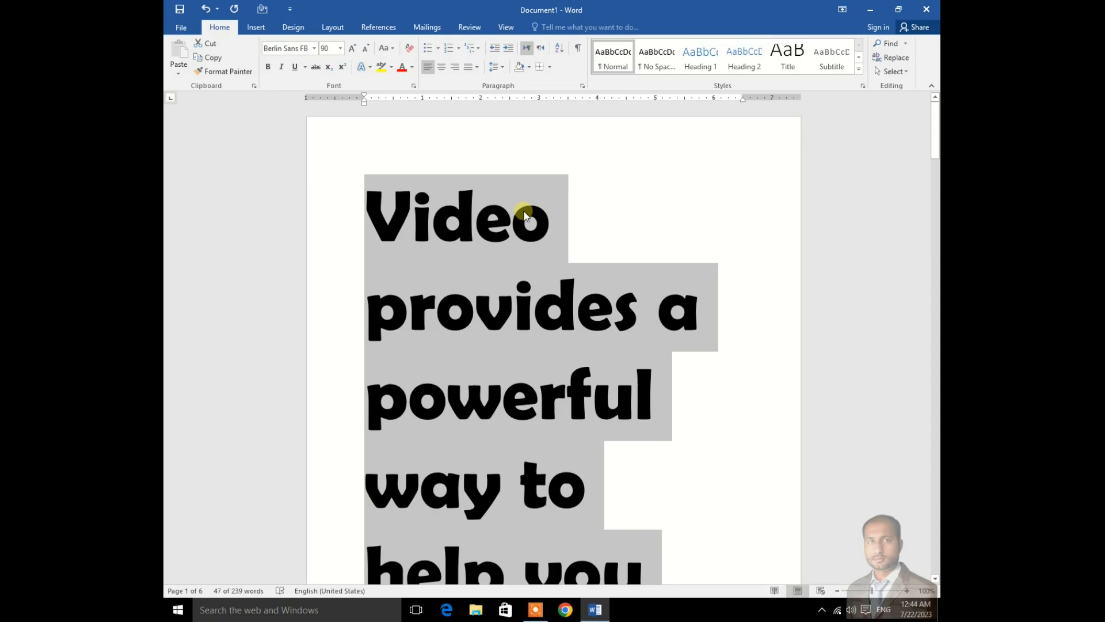
Step: Shrink the first paragraph's text through the preset font sizes down to 9
key(ctrl+shift+comma)
key(ctrl+shift+comma)
key(ctrl+shift+comma)
key(ctrl+shift+comma)
key(ctrl+shift+comma)
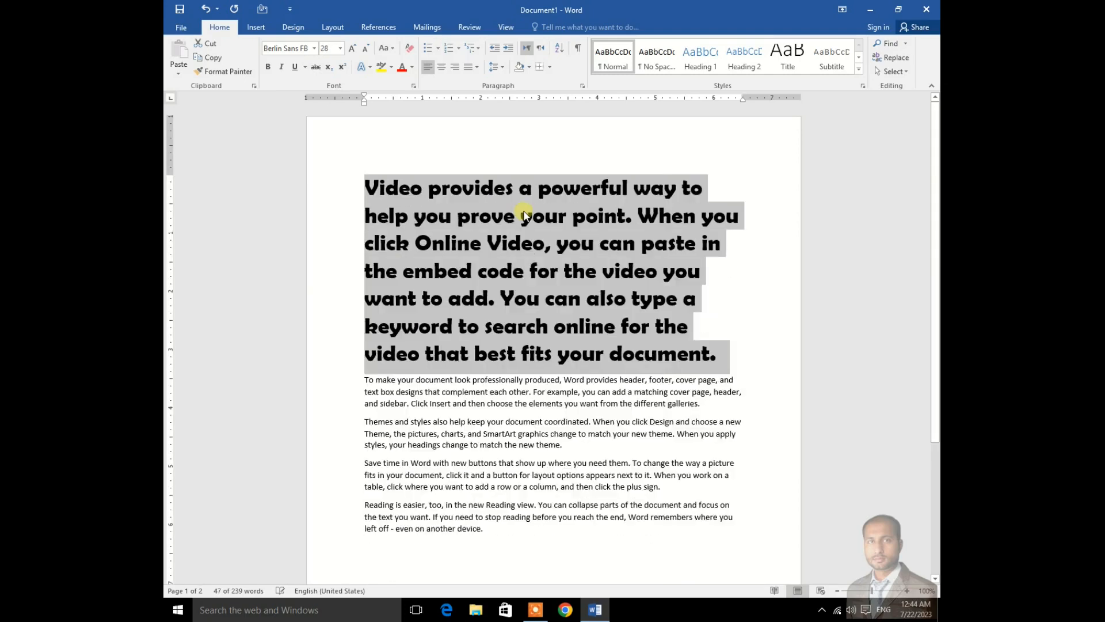
key(ctrl+shift+comma)
key(ctrl+shift+comma)
key(ctrl+shift+comma)
key(ctrl+shift+comma)
key(ctrl+shift+comma)
key(ctrl+shift+comma)
key(ctrl+shift+comma)
key(ctrl+shift+comma)
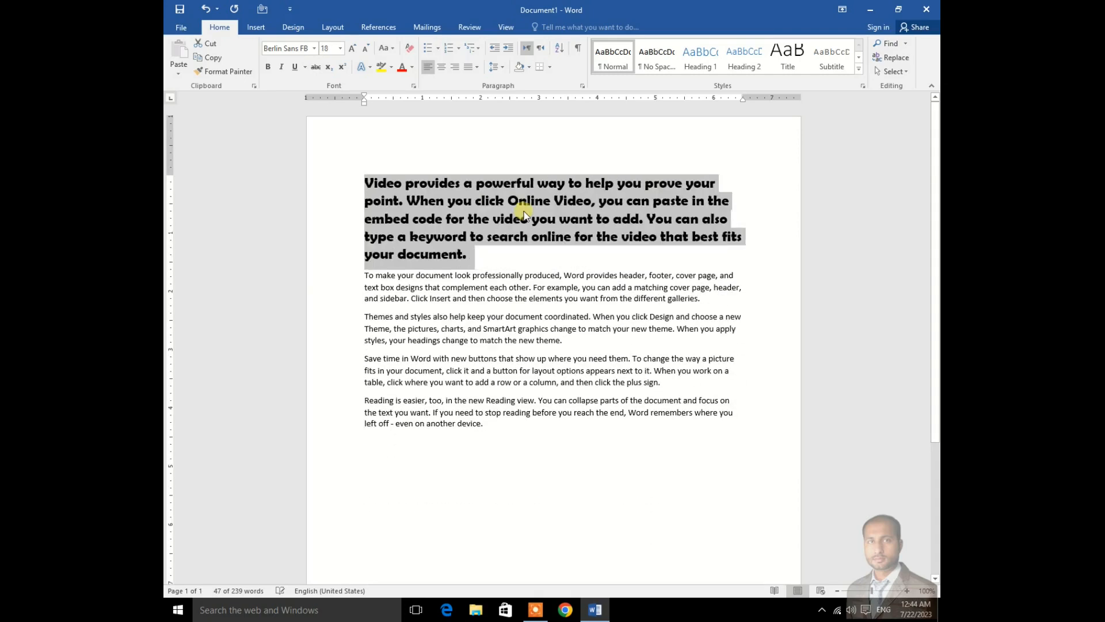
key(ctrl+shift+comma)
key(ctrl+shift+comma)
key(ctrl+shift+comma)
key(ctrl+shift+comma)
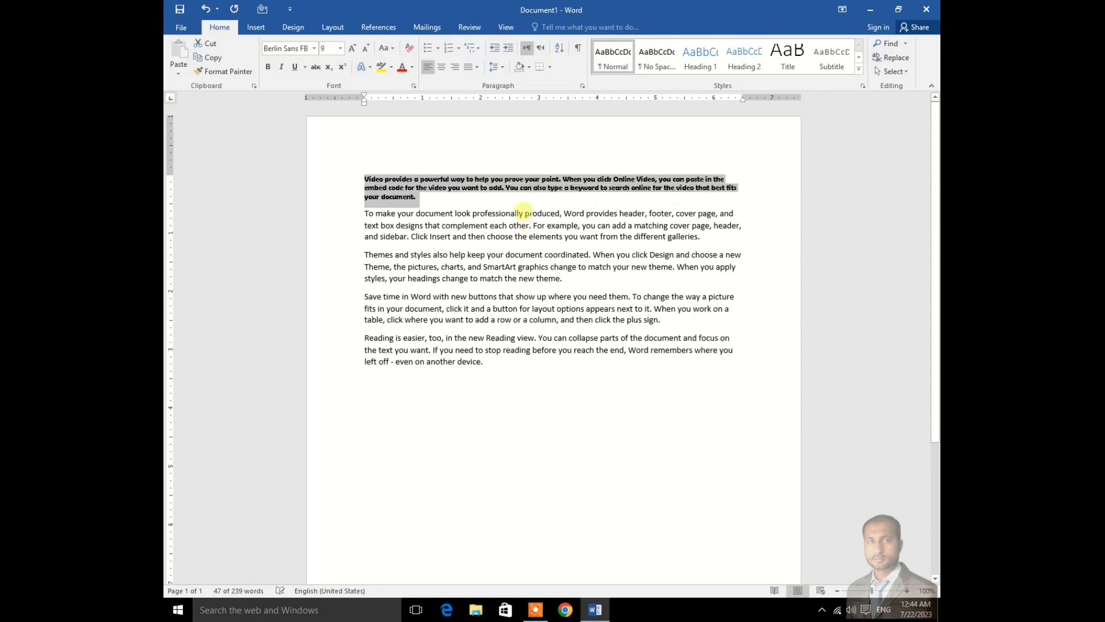
Step: Enlarge the first paragraph's text through the preset font sizes up to 16
key(ctrl+shift+period)
key(ctrl+shift+period)
key(ctrl+shift+period)
key(ctrl+shift+period)
key(ctrl+shift+period)
key(ctrl+shift+period)
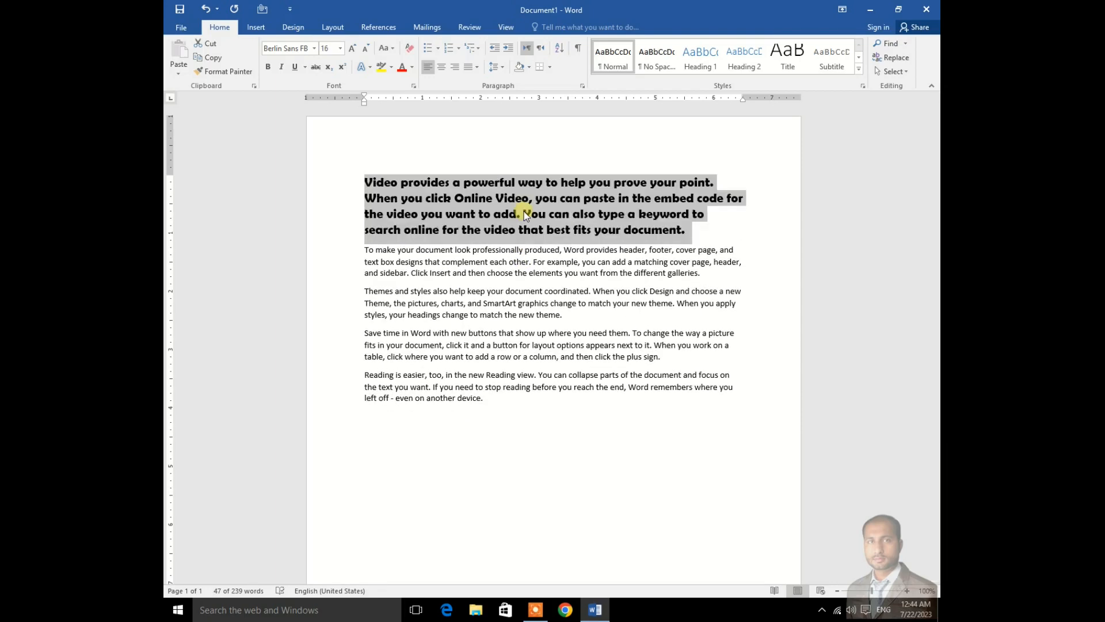
Step: Decrease the first paragraph's font size one point at a time down to 6
key(ctrl+bracketleft)
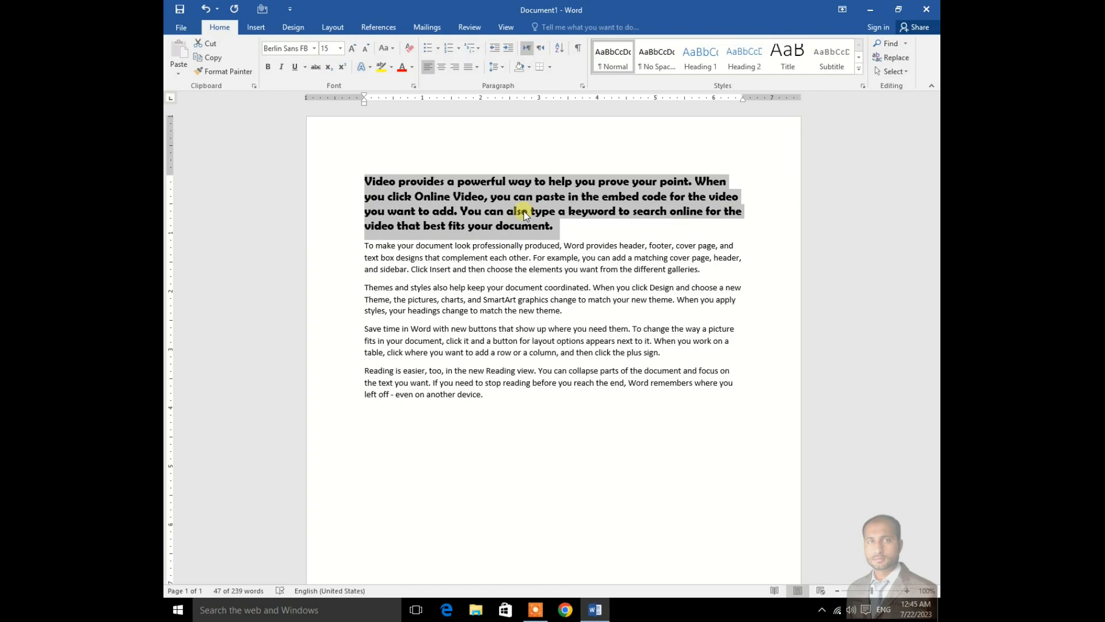
key(ctrl+bracketleft)
key(ctrl+bracketleft)
key(ctrl+bracketleft)
key(ctrl+bracketleft)
key(ctrl+bracketleft)
key(ctrl+bracketleft)
key(ctrl+bracketleft)
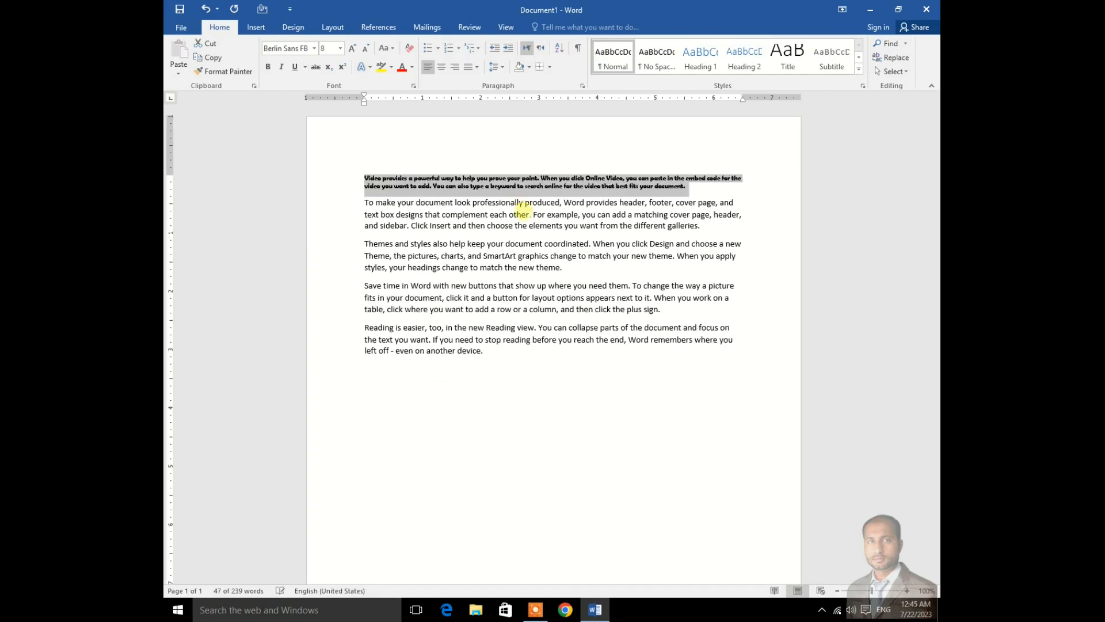
key(ctrl+bracketleft)
key(ctrl+bracketleft)
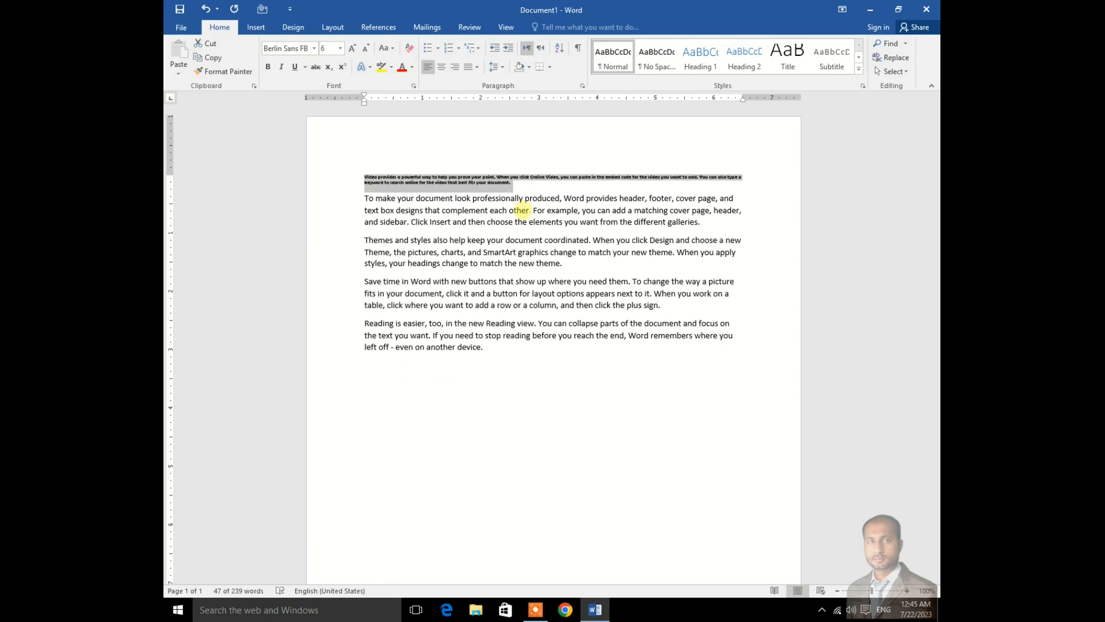
Step: Increase the first paragraph's font size one point at a time up to 24
key(ctrl+bracketright)
key(ctrl+bracketright)
key(ctrl+bracketright)
key(ctrl+bracketright)
key(ctrl+bracketright)
key(ctrl+bracketright)
key(ctrl+bracketright)
key(ctrl+bracketright)
key(ctrl+bracketright)
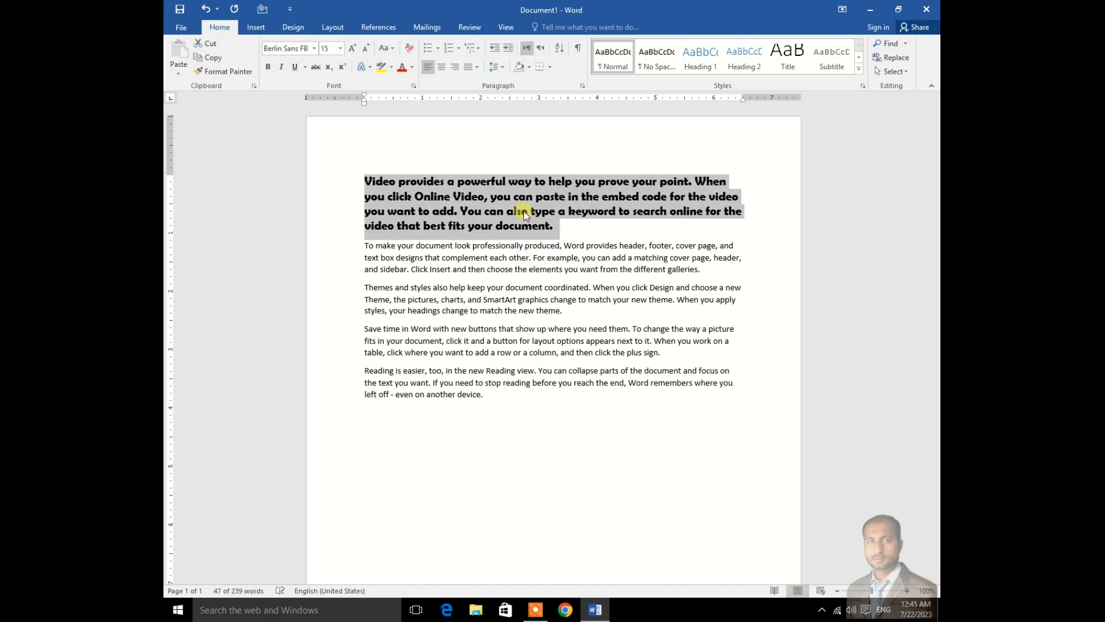
key(ctrl+bracketright)
key(ctrl+bracketright)
key(ctrl+bracketright)
key(ctrl+bracketright)
key(ctrl+bracketright)
key(ctrl+bracketright)
key(ctrl+bracketright)
key(ctrl+bracketright)
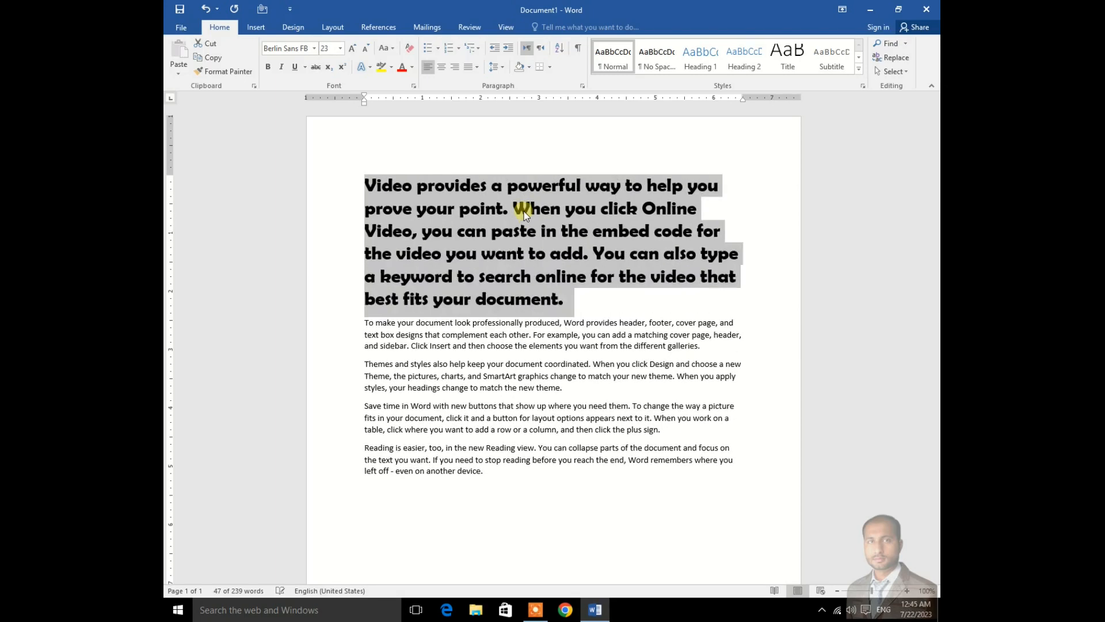
key(ctrl+bracketright)
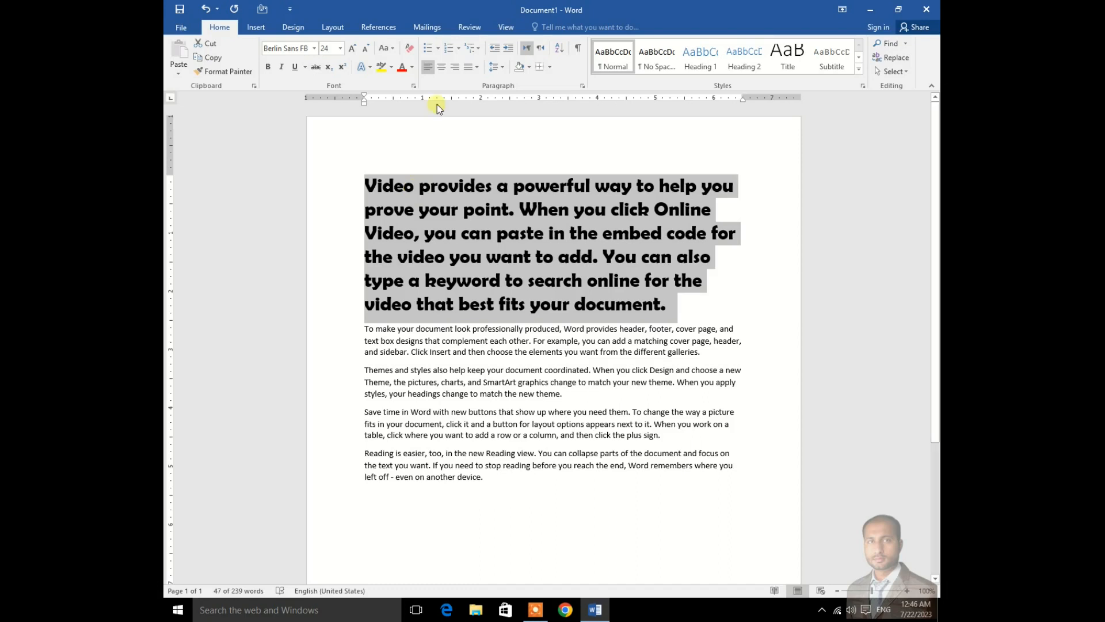
Step: Reselect the whole first paragraph and apply Sentence case to its text
click(396, 47)
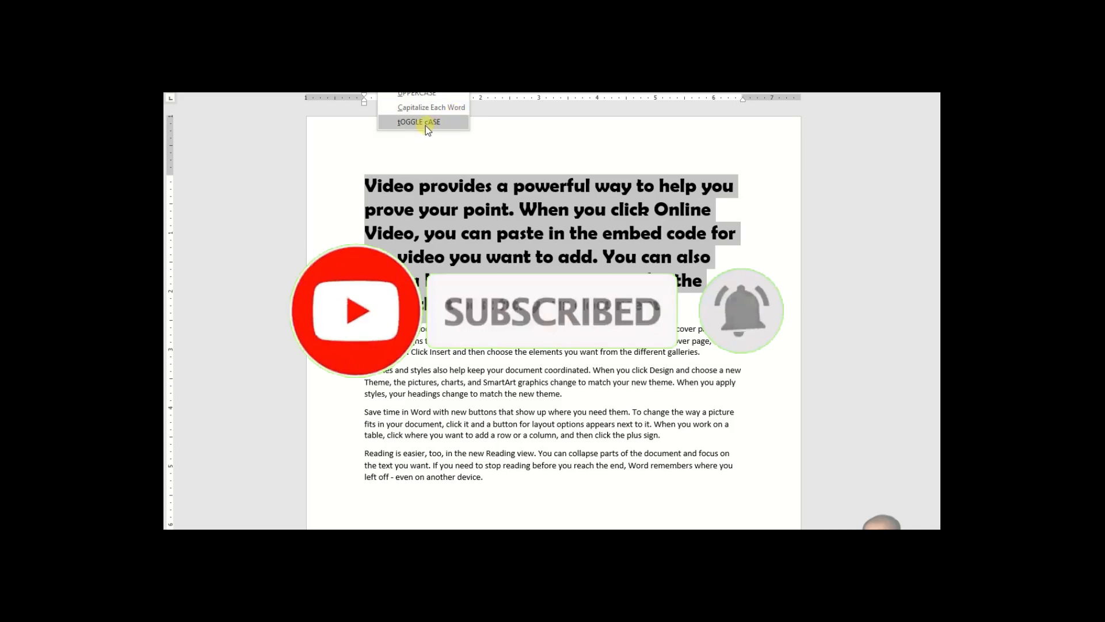
click(426, 162)
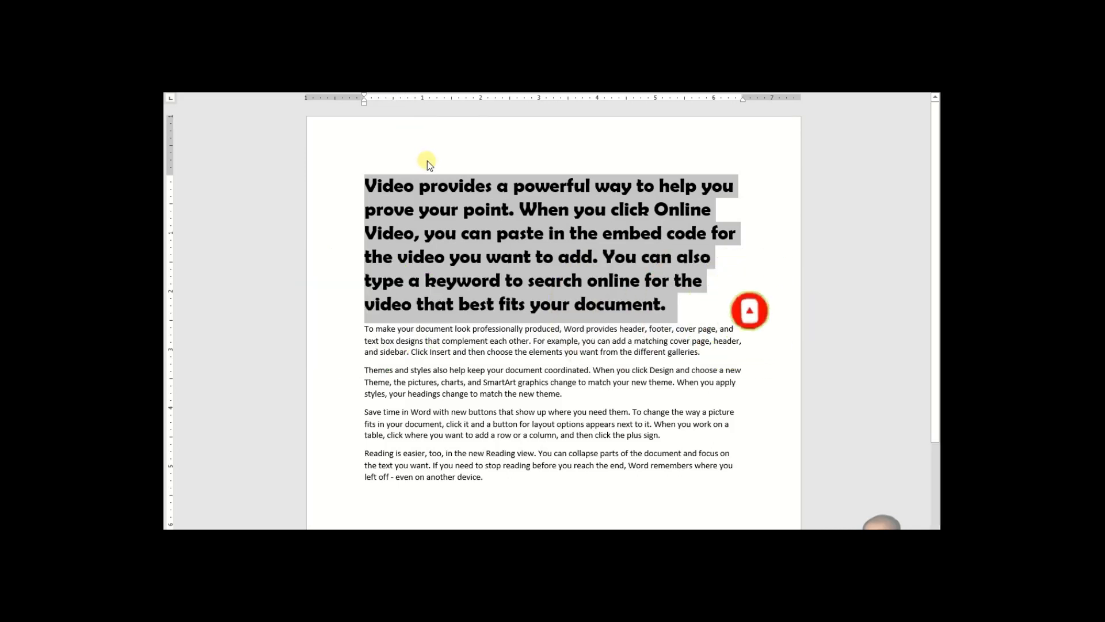
click(366, 185)
drag(365, 186, 670, 314)
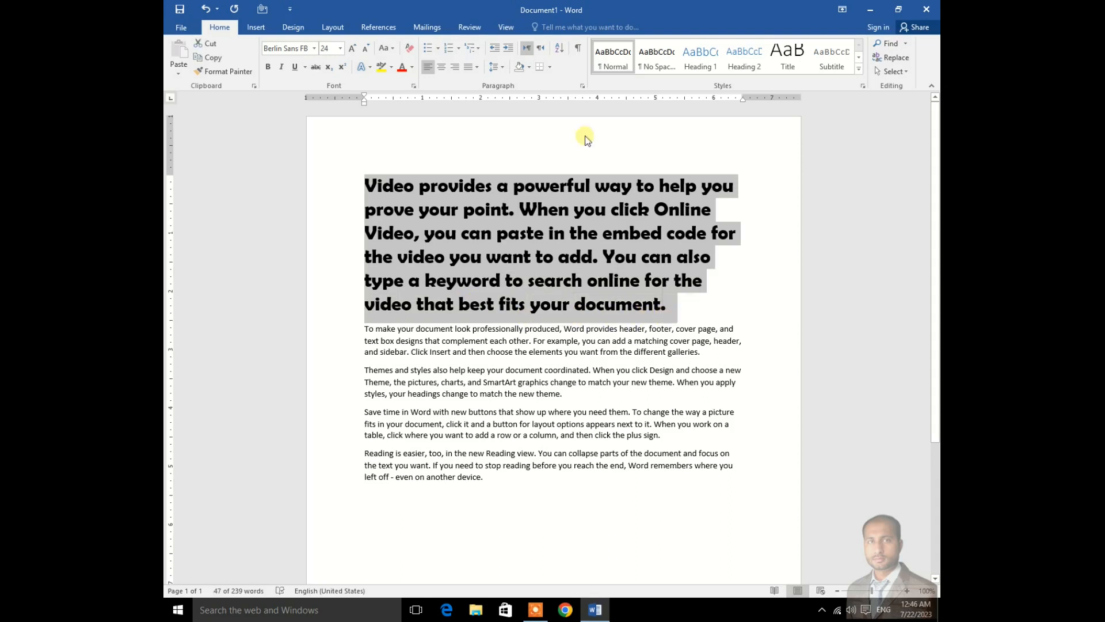
click(393, 51)
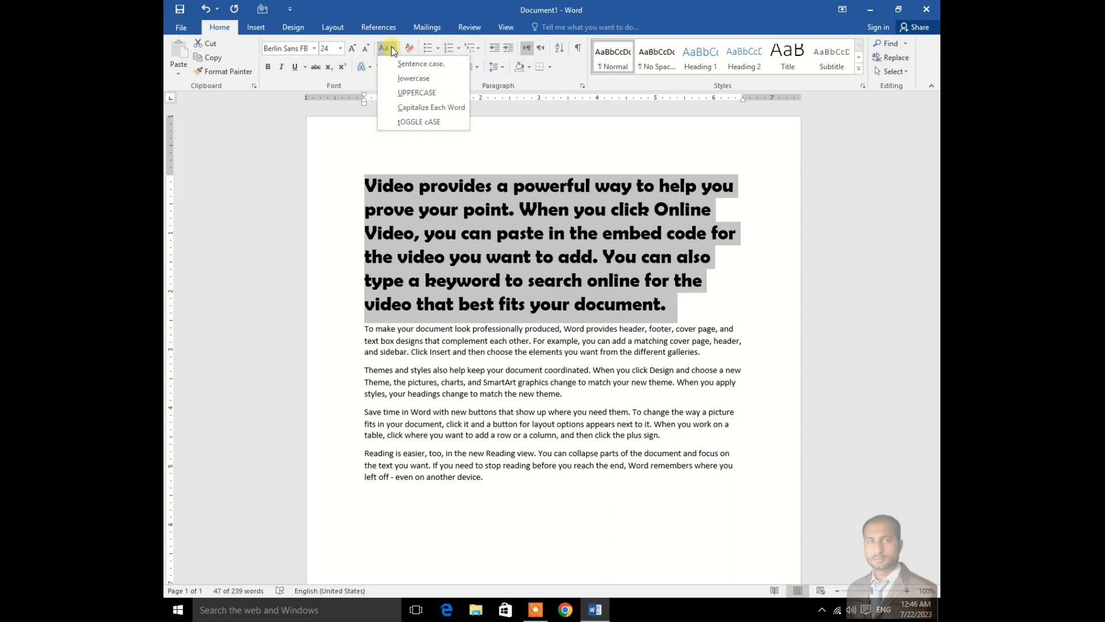
click(436, 67)
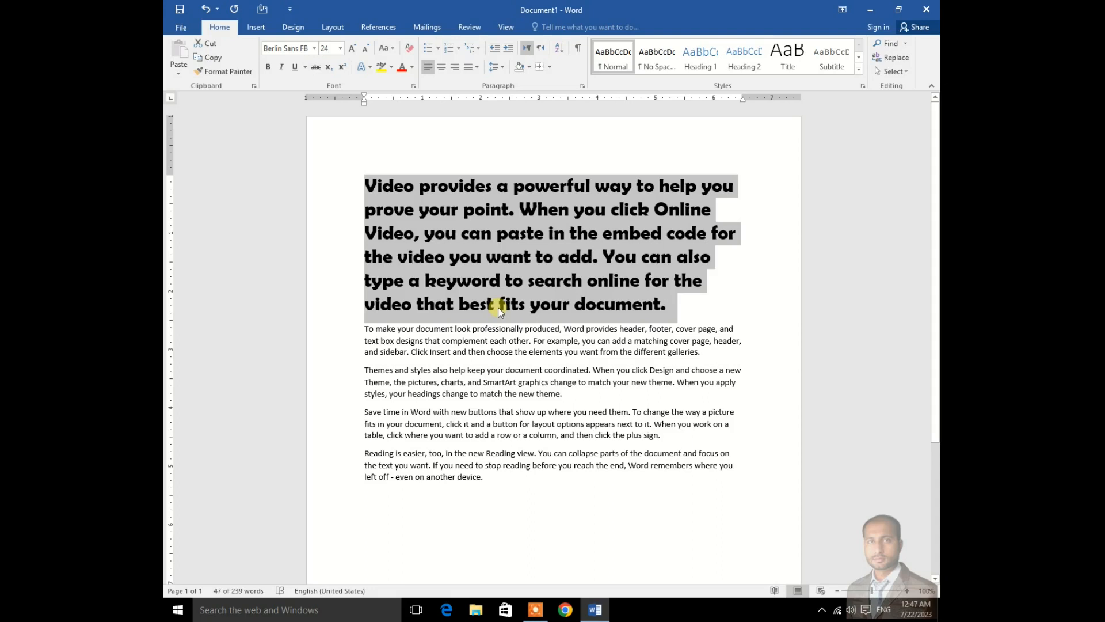
Step: Change the first paragraph's text to lowercase, and after that to UPPERCASE
click(392, 49)
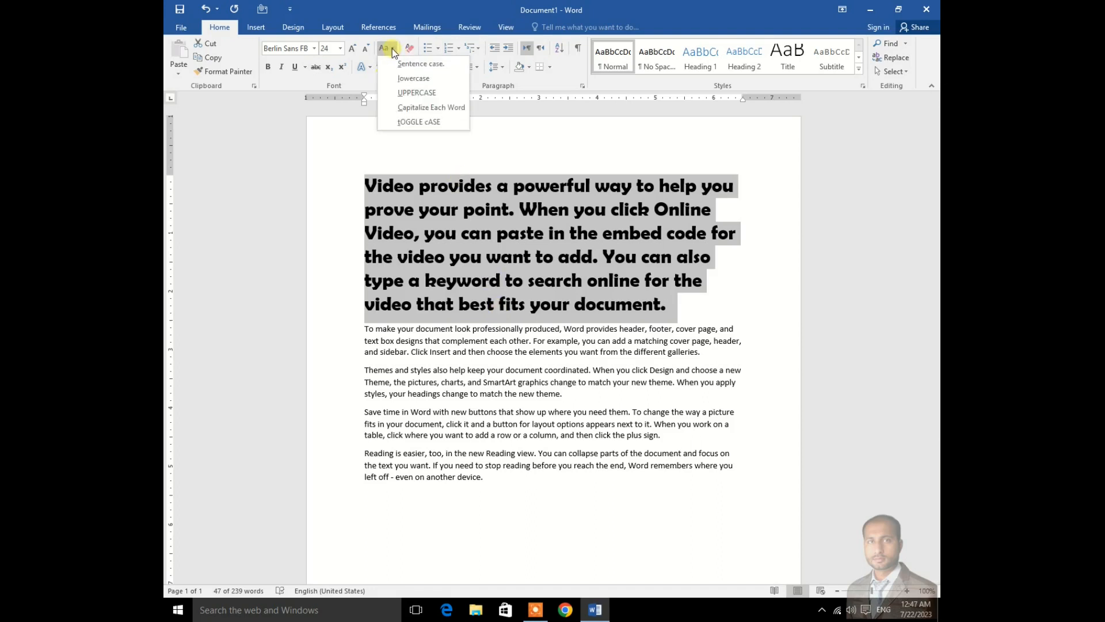
click(406, 79)
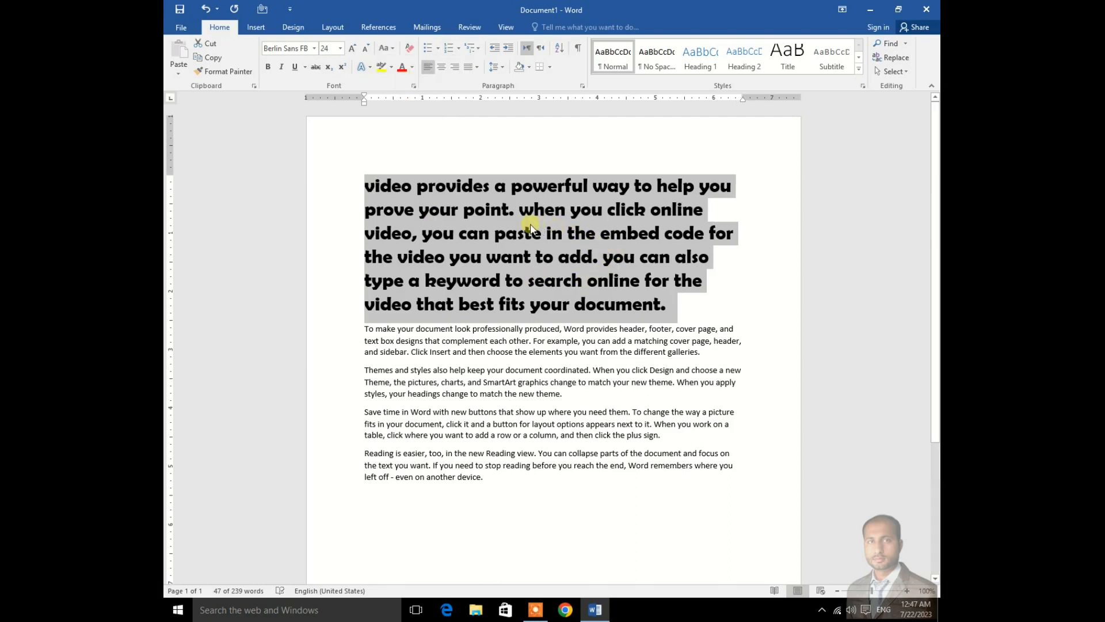
click(385, 48)
click(404, 95)
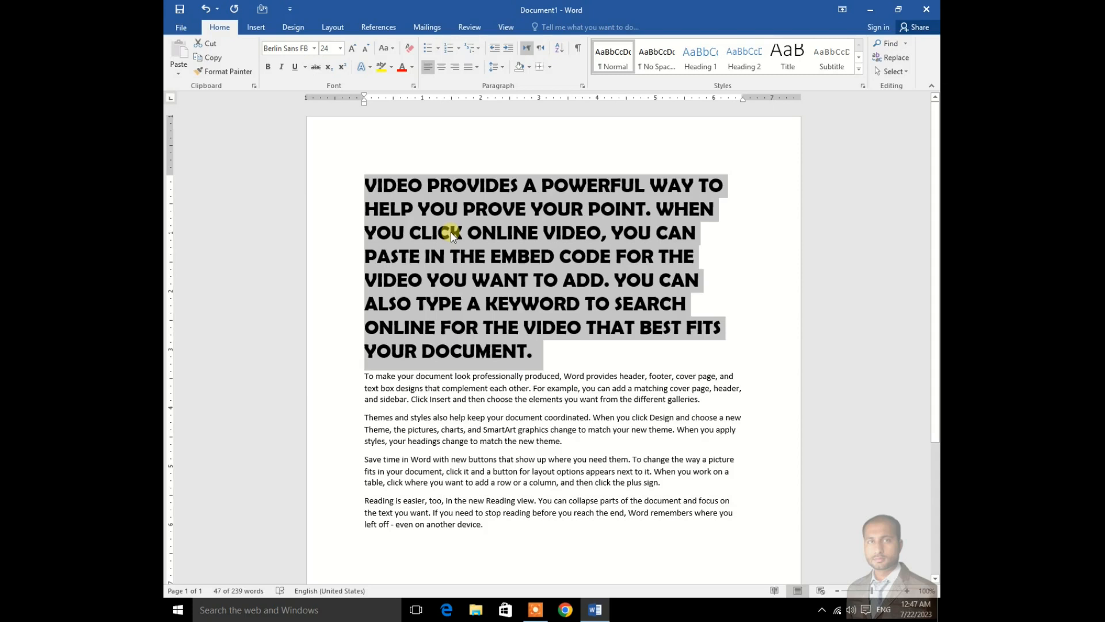
Step: Apply Capitalize Each Word to the first paragraph and point out capital letters by selecting parts of its first line
click(385, 48)
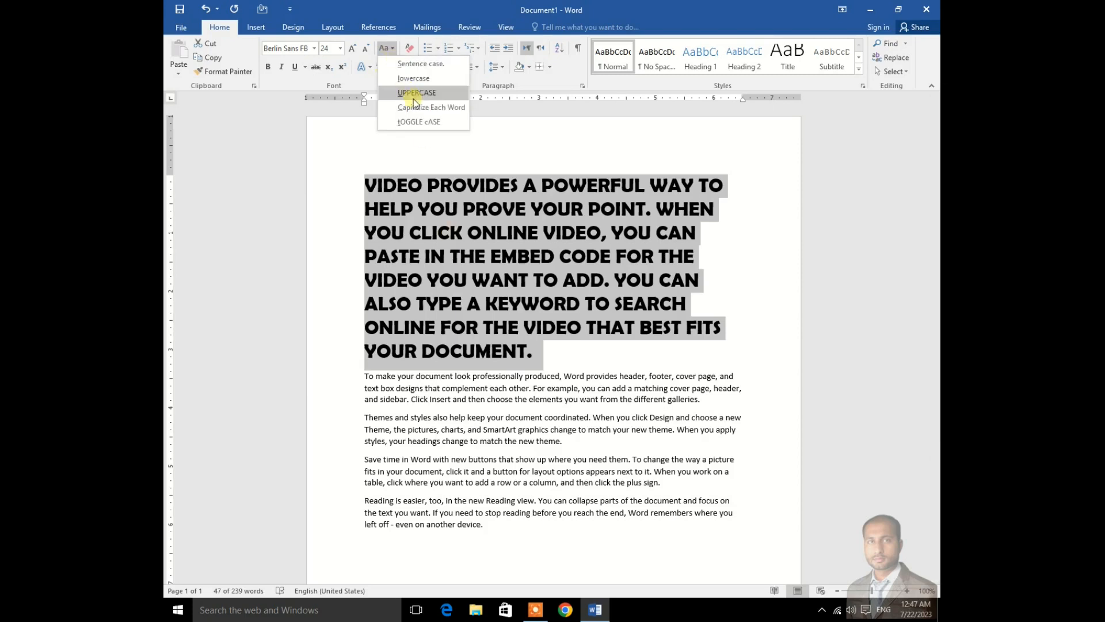
click(441, 108)
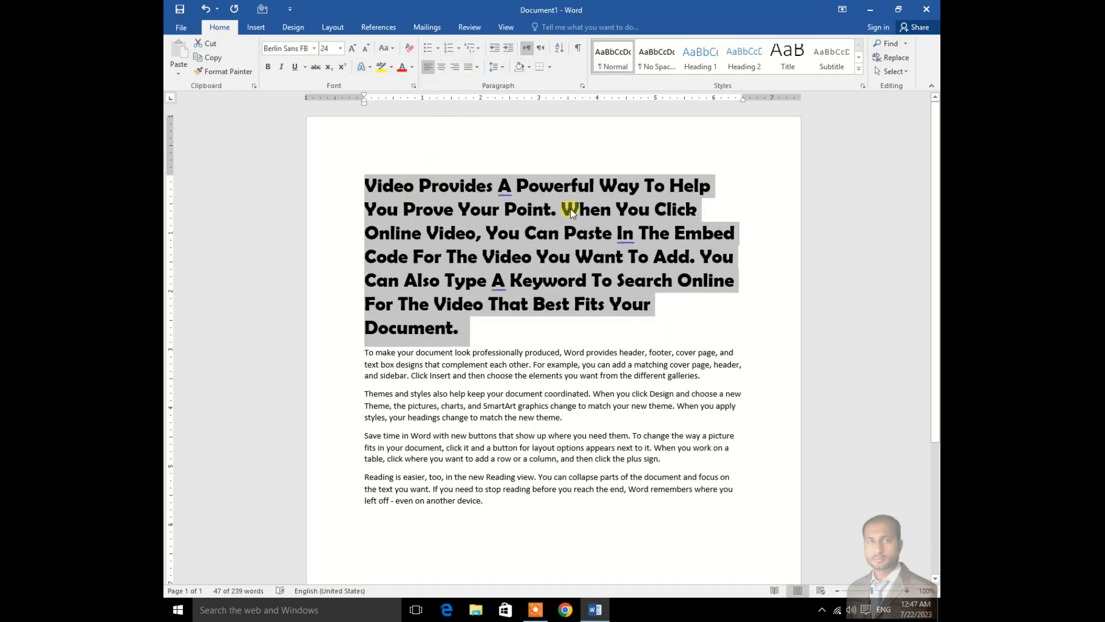
click(373, 187)
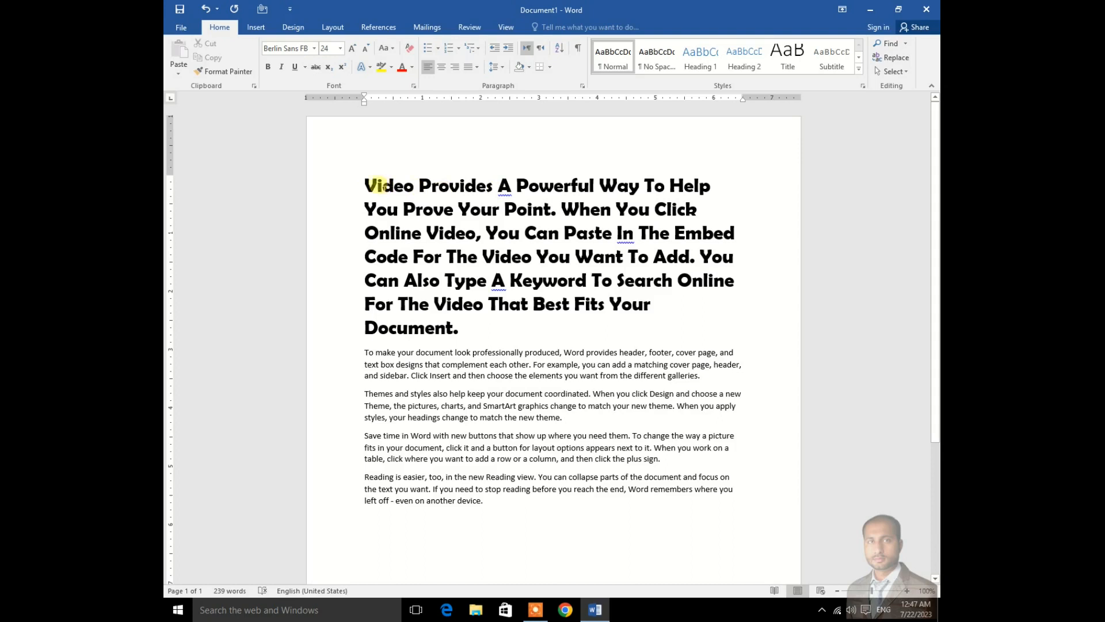
drag(366, 185, 431, 186)
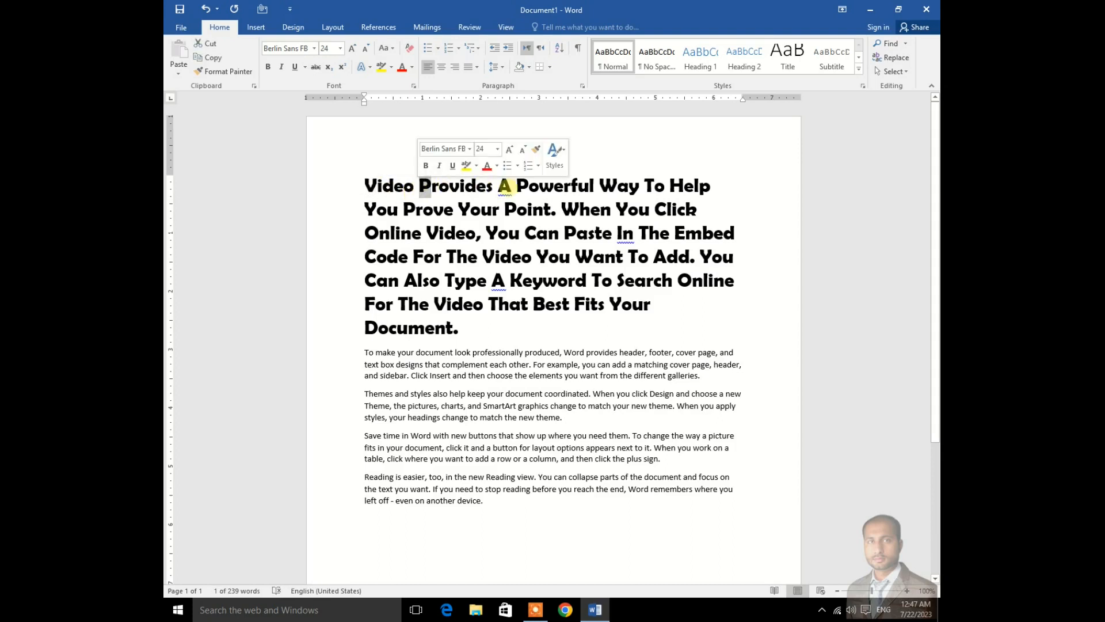
drag(517, 185, 634, 190)
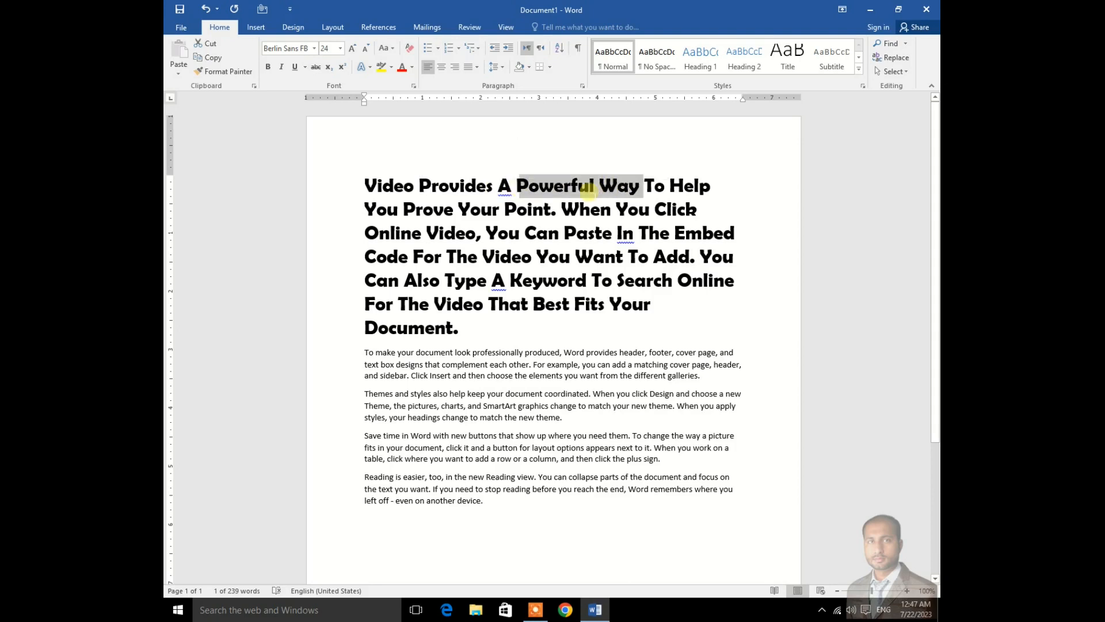
click(611, 234)
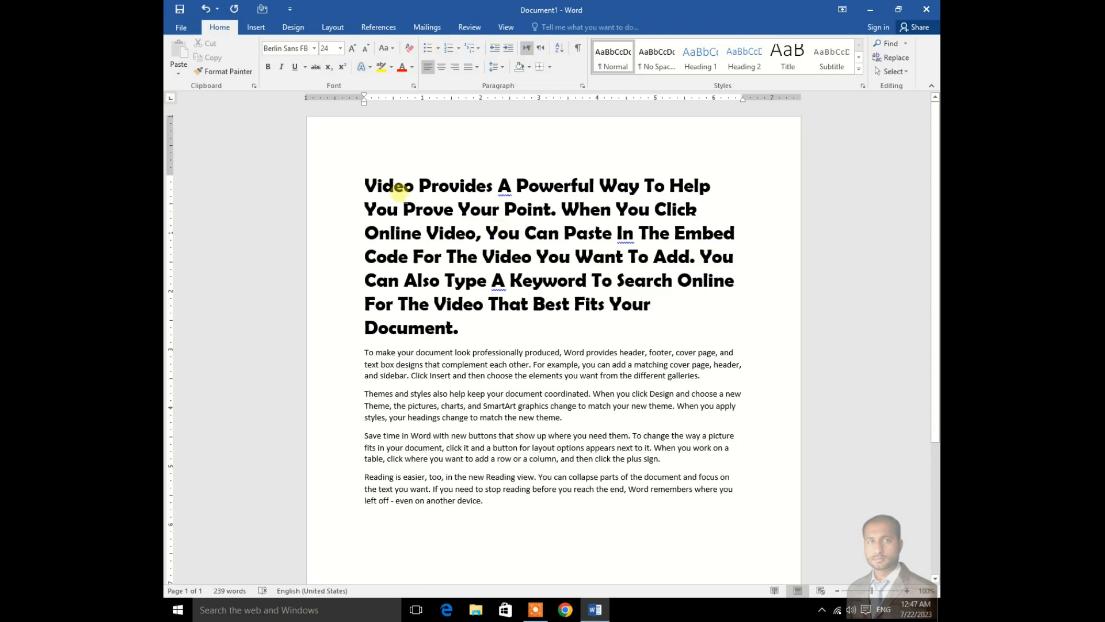
Step: Select the whole first paragraph and change its text to tOGGLE cASE
drag(369, 184, 471, 322)
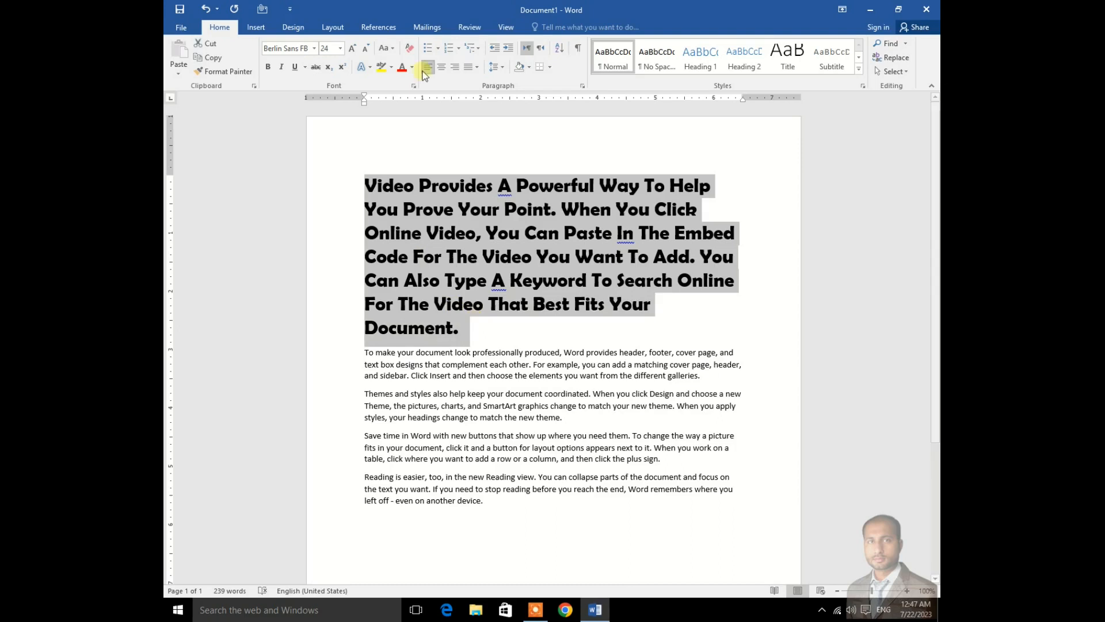
click(395, 49)
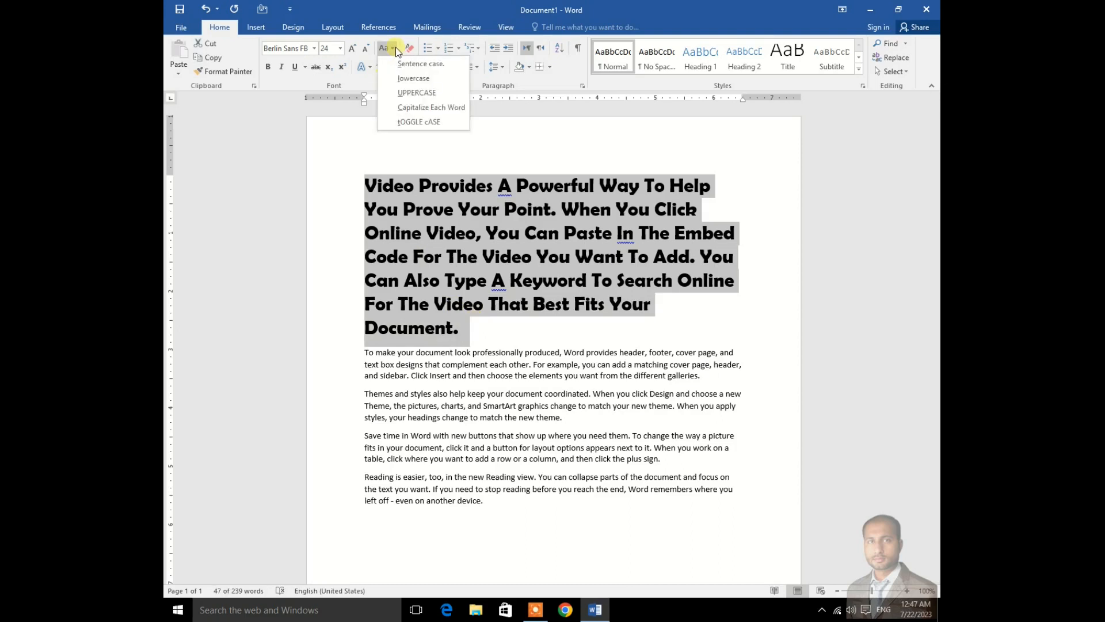
click(426, 120)
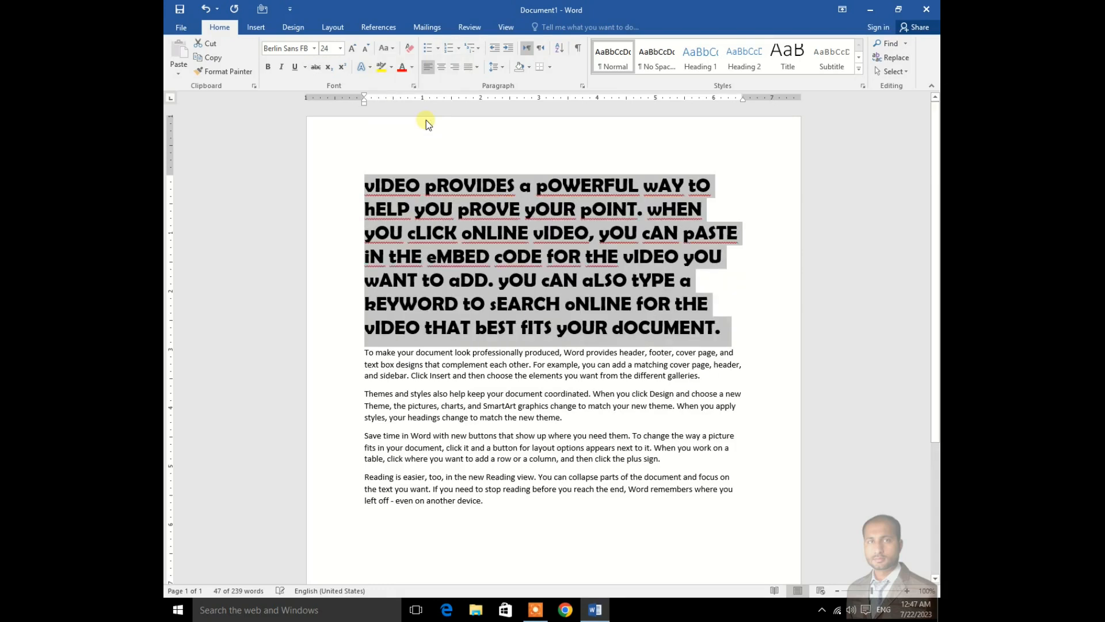
Step: Select the capital letters of the first word, then select the whole first paragraph again
click(374, 189)
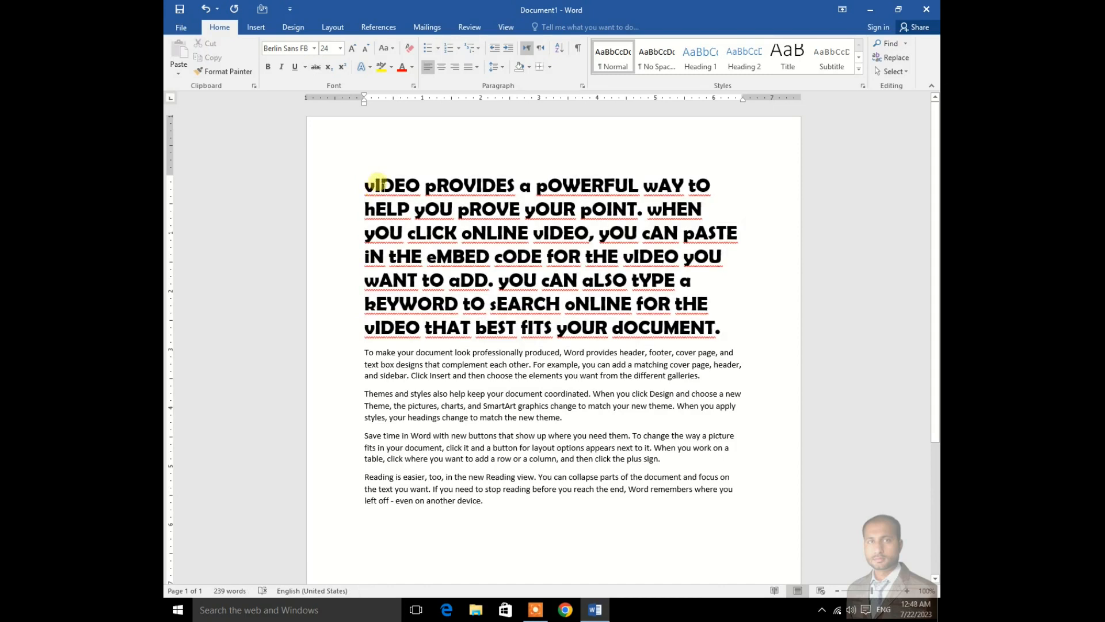
drag(377, 183, 416, 186)
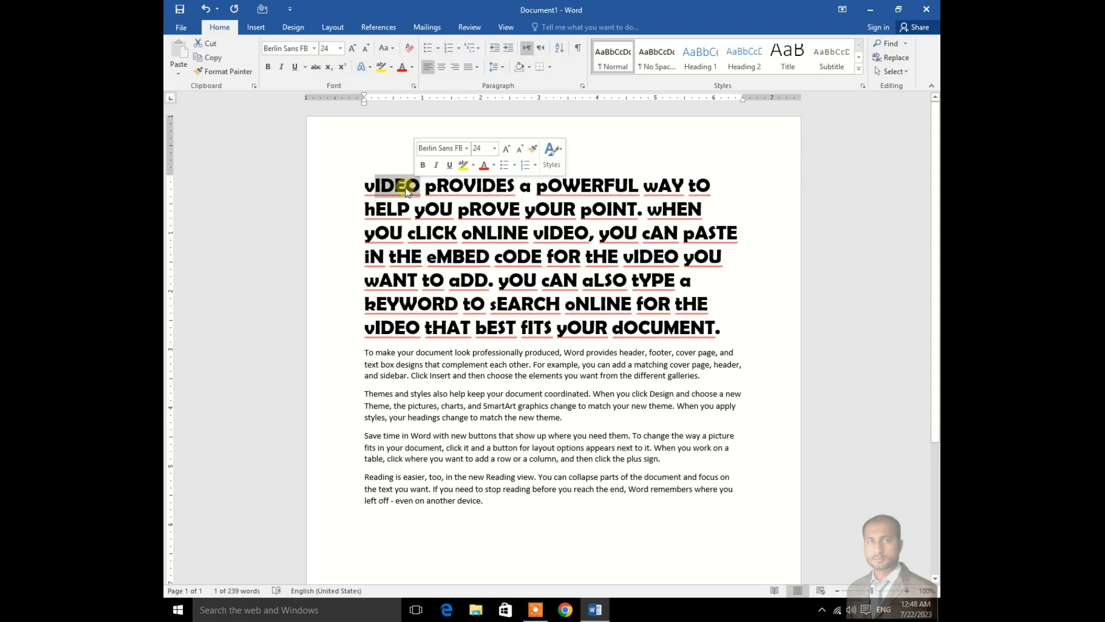
drag(375, 186, 722, 329)
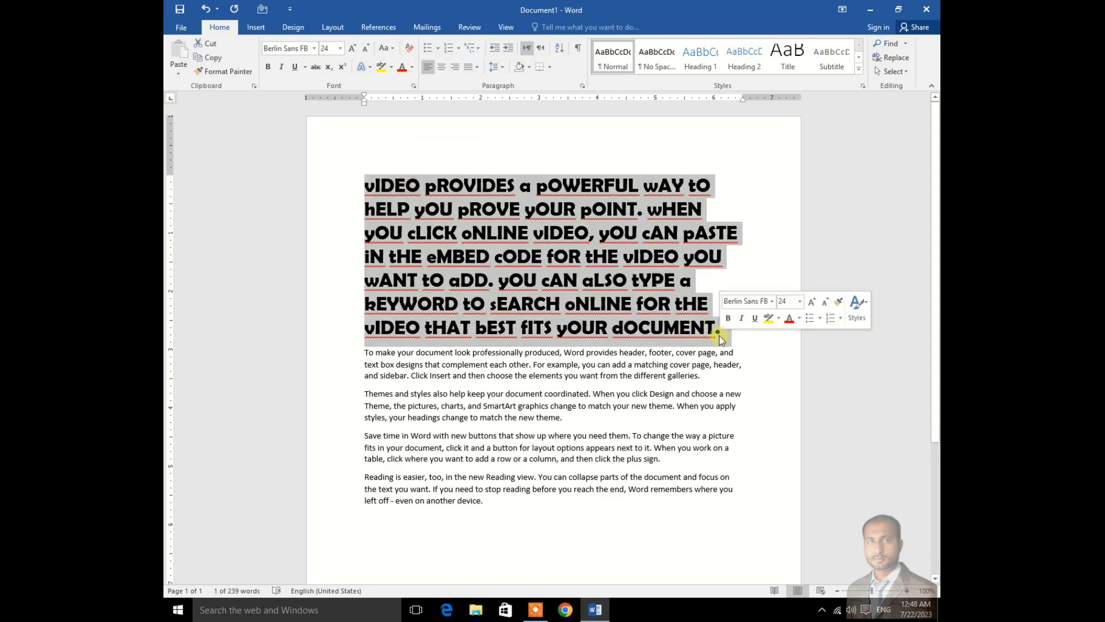
Step: Change the first paragraph's text to Sentence case
click(393, 49)
click(415, 64)
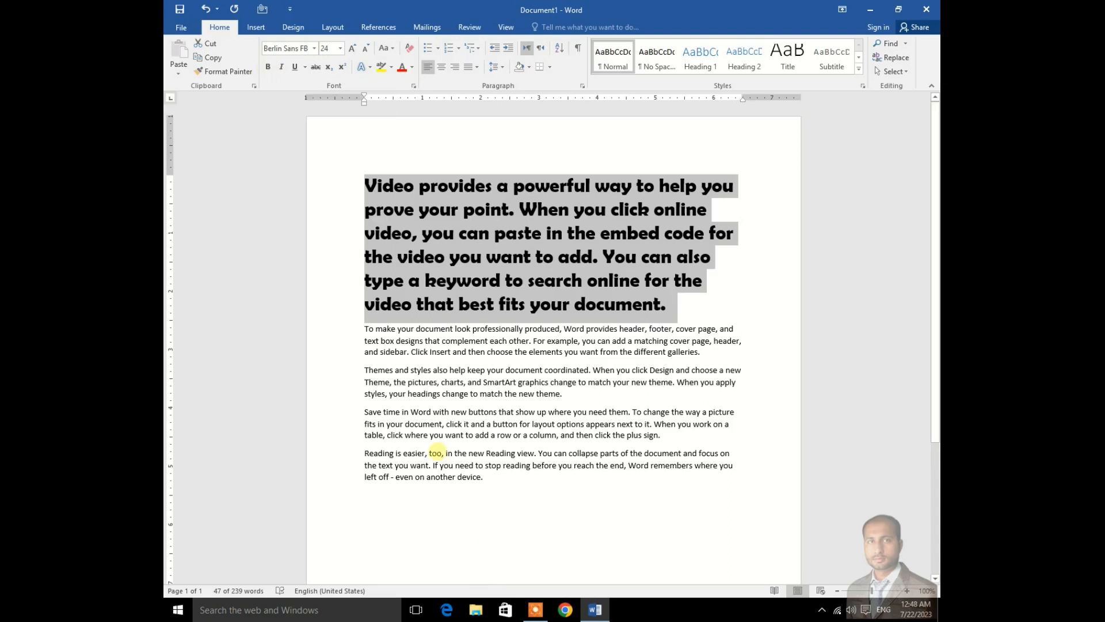
Step: Select the second paragraph, beginning "To make your document", and increase its font size to 18
drag(365, 329, 700, 357)
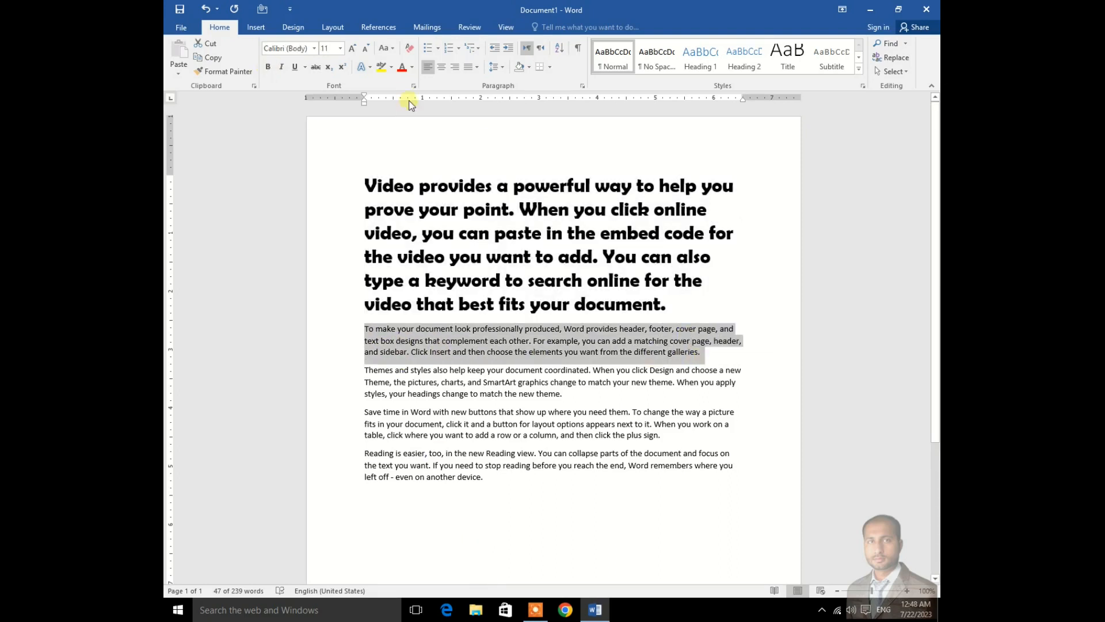
click(352, 48)
click(352, 48)
click(352, 48)
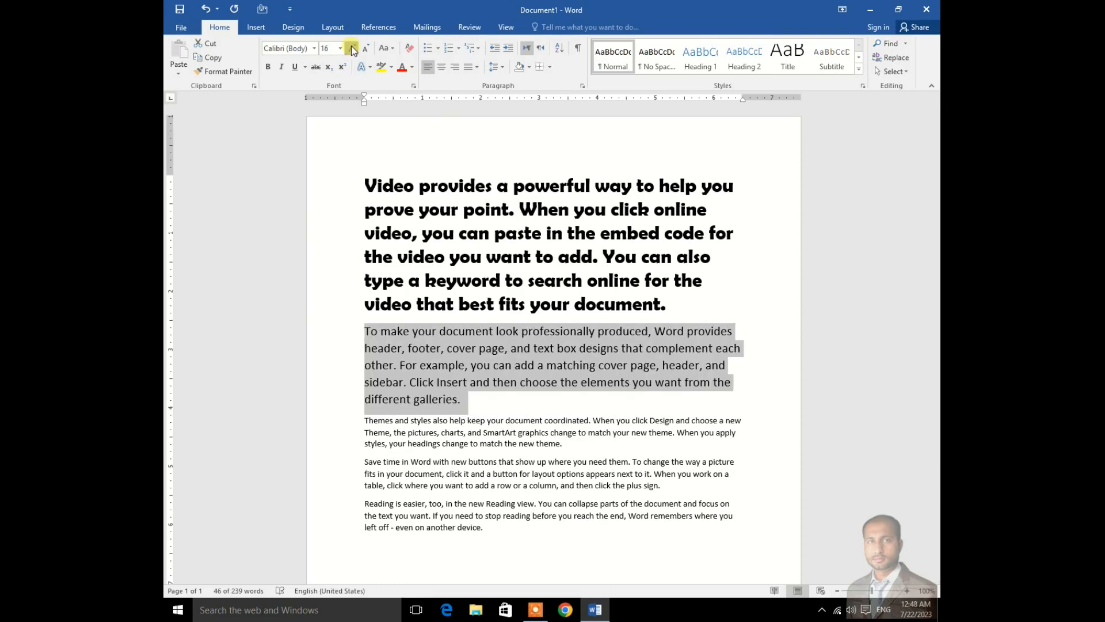
click(352, 48)
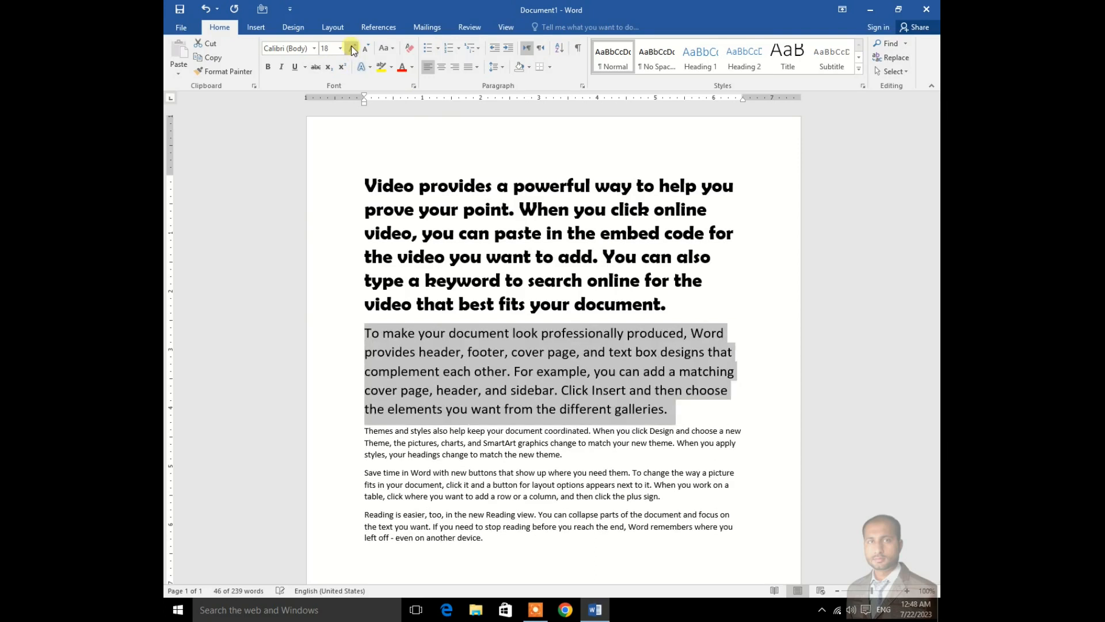
Step: Toggle bold on and off several times for the second paragraph, leaving it off
click(268, 68)
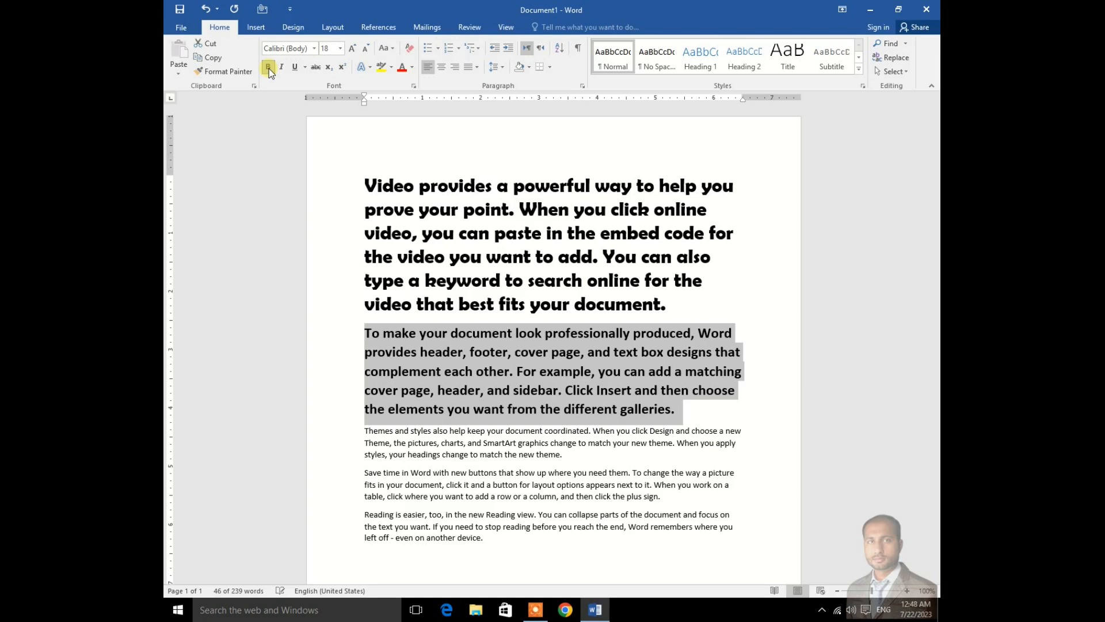
click(269, 68)
click(268, 68)
click(268, 68)
click(269, 68)
click(268, 68)
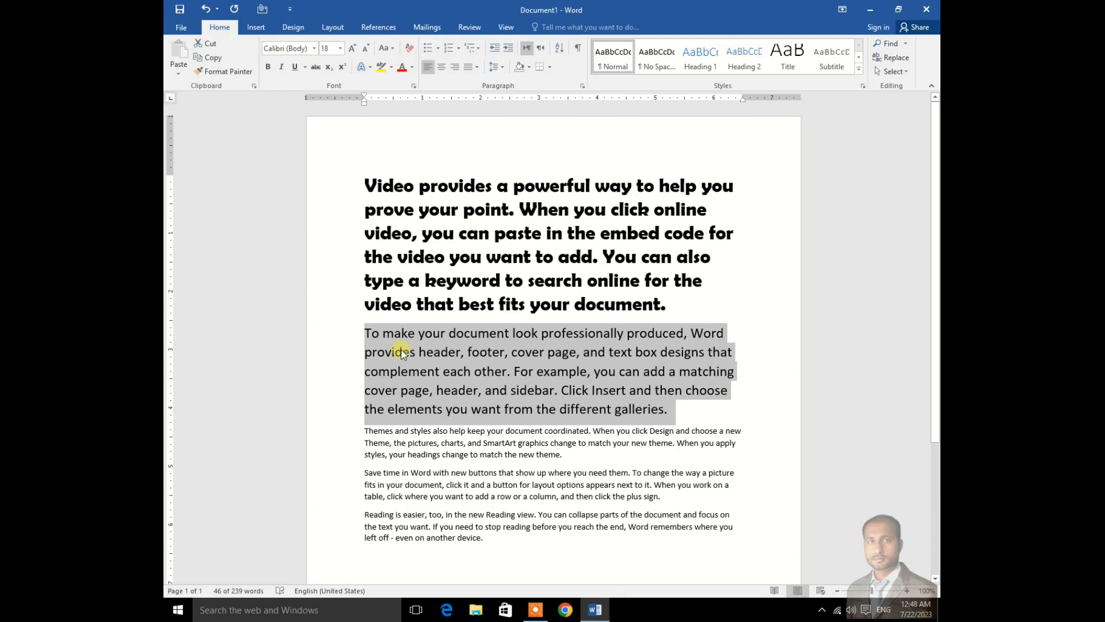
key(ctrl+b)
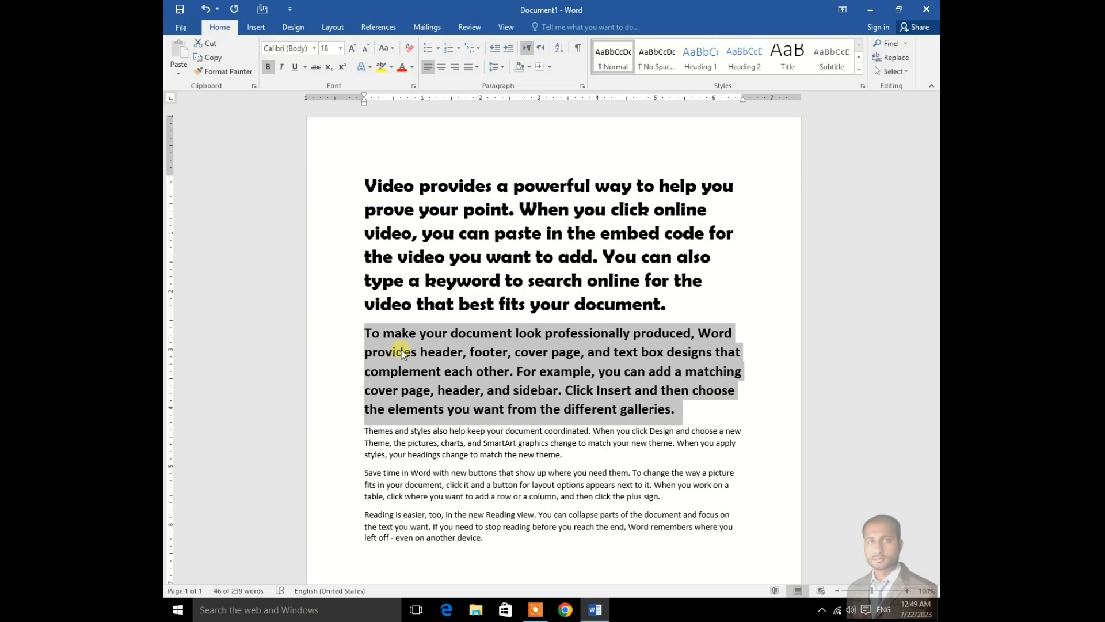
key(ctrl+b)
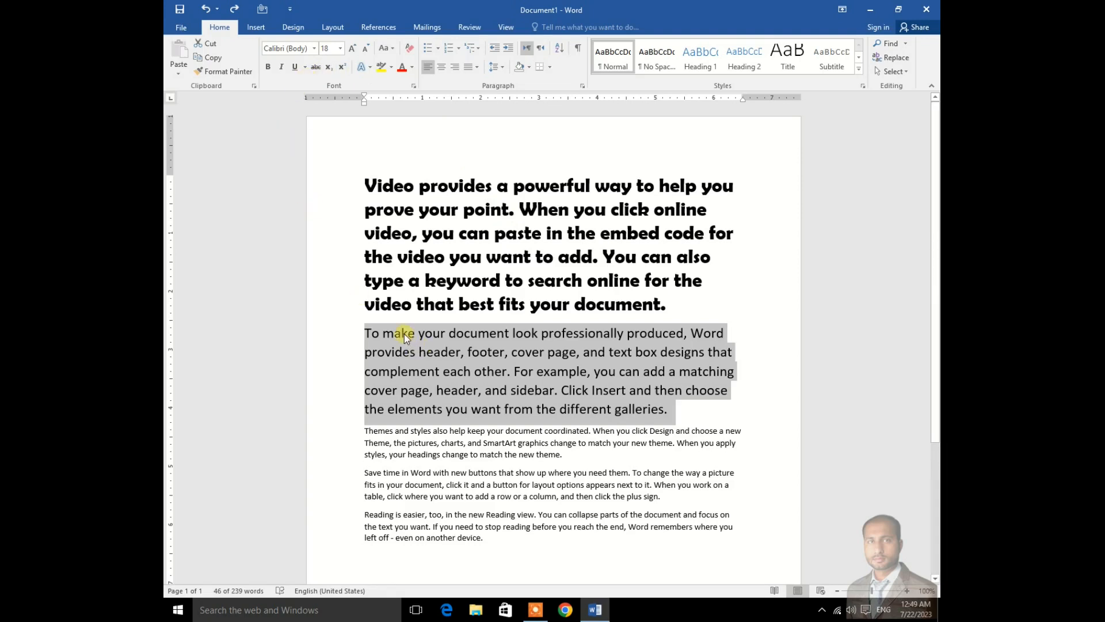
Step: Toggle italic on and off several times for the second paragraph, leaving it off
click(281, 68)
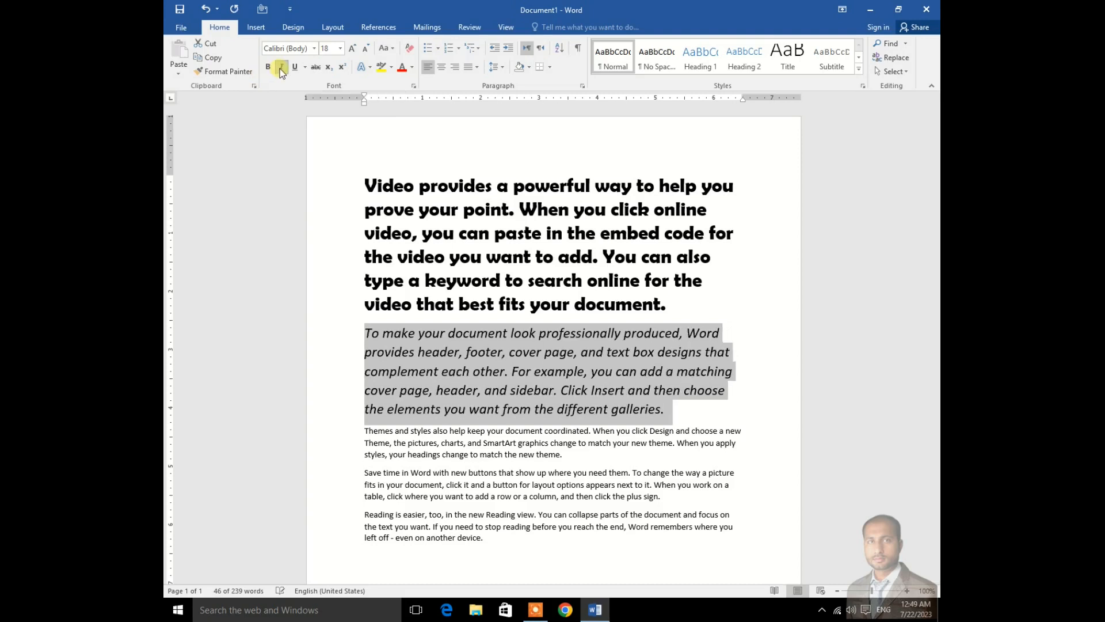
click(281, 68)
click(282, 68)
click(282, 68)
click(281, 68)
click(281, 68)
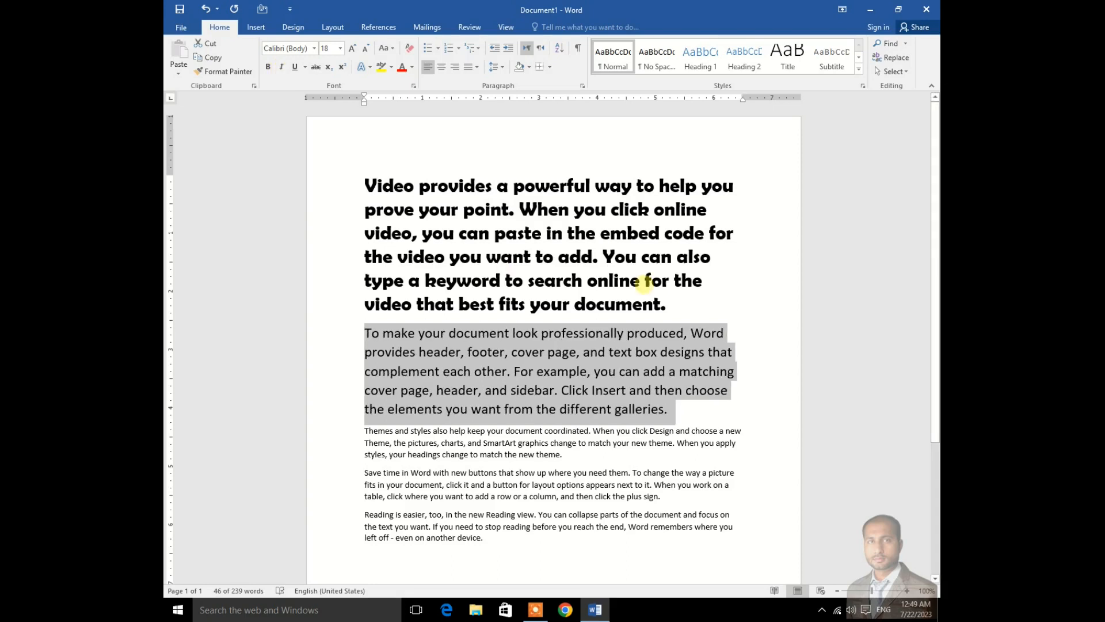
key(ctrl+i)
key(ctrl+i)
key(ctrl+i)
key(ctrl+i)
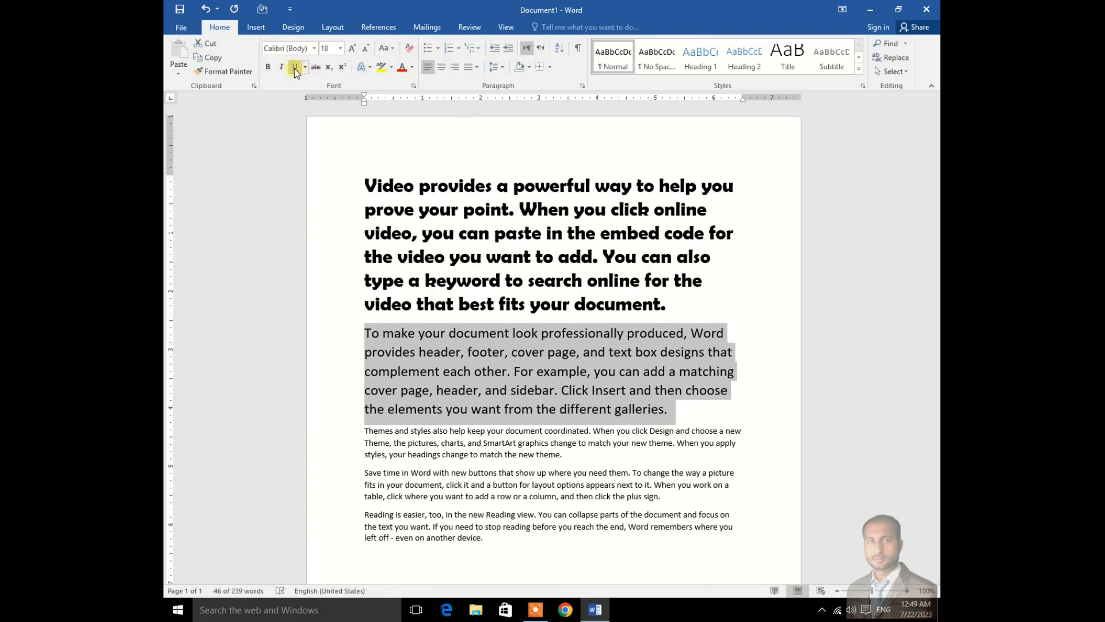
Step: Apply a single underline to the whole first paragraph and deselect it
click(487, 257)
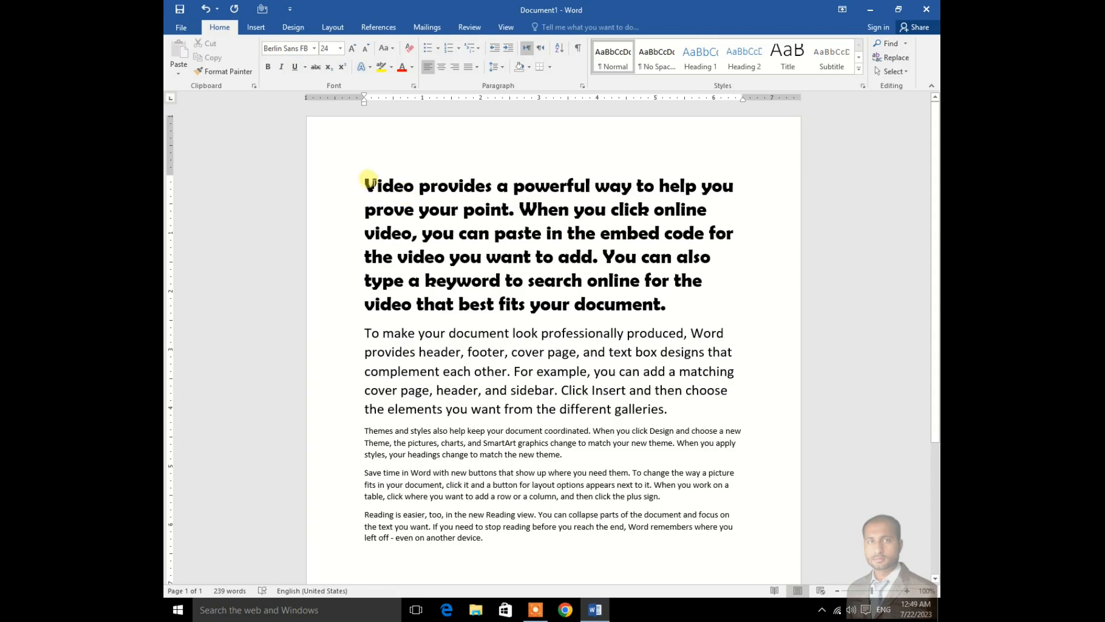
drag(365, 184, 674, 304)
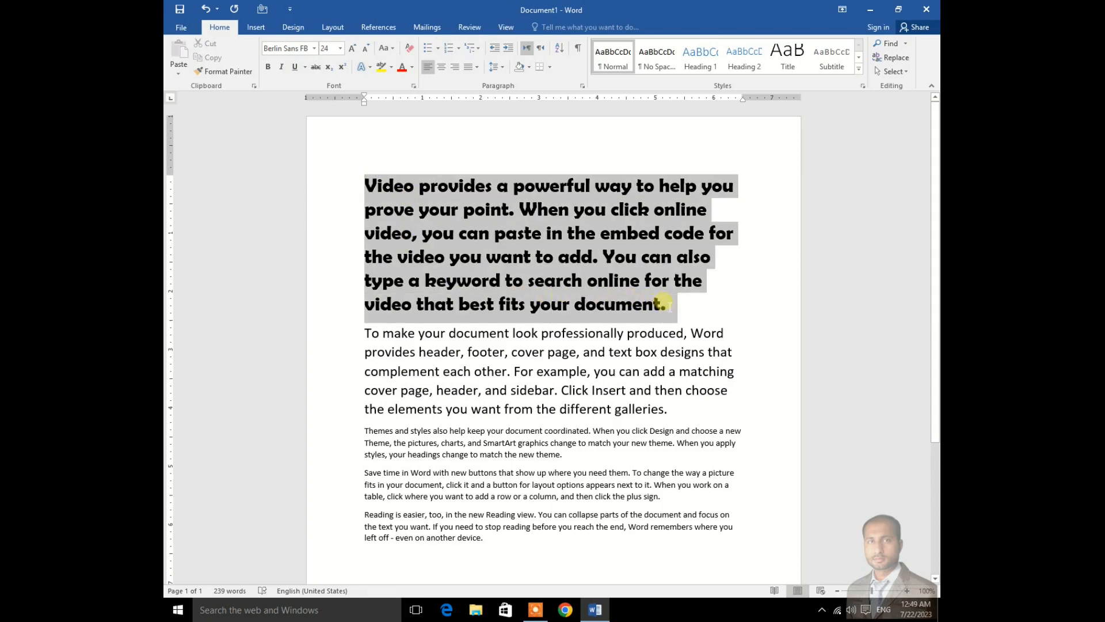
click(294, 67)
click(548, 352)
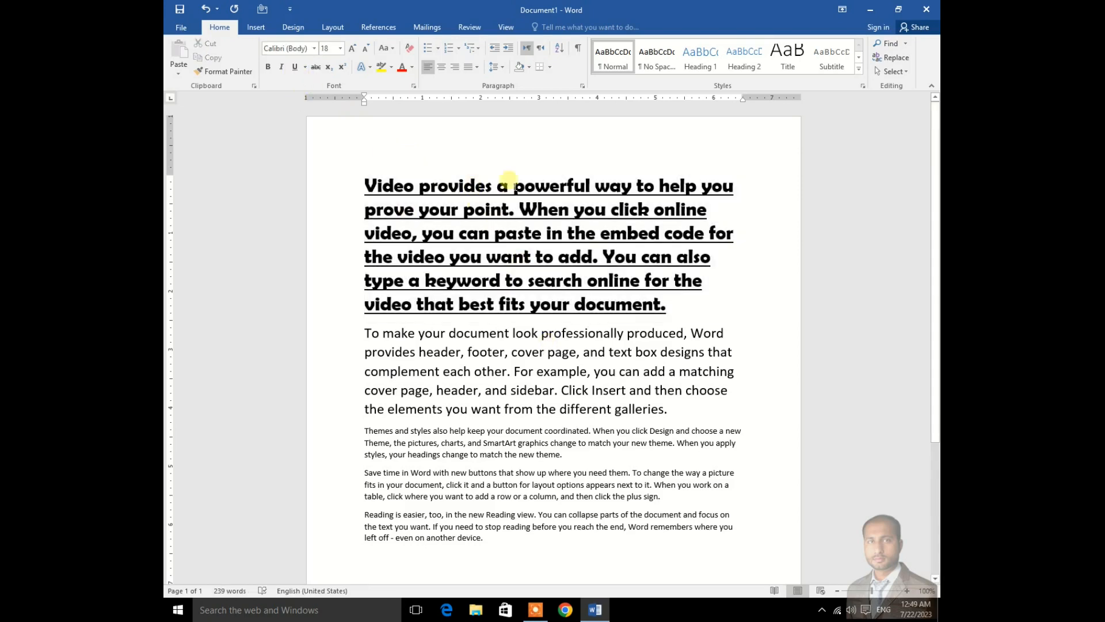
Step: Reselect the first paragraph's text and apply the double wavy underline style from the Font settings
drag(363, 173, 653, 307)
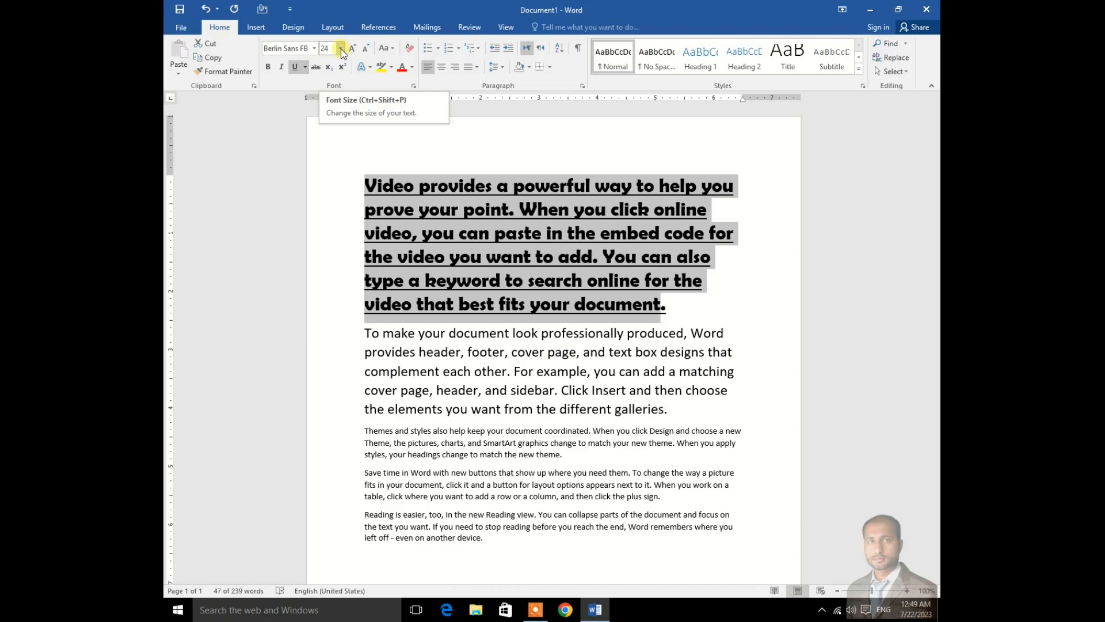
click(306, 68)
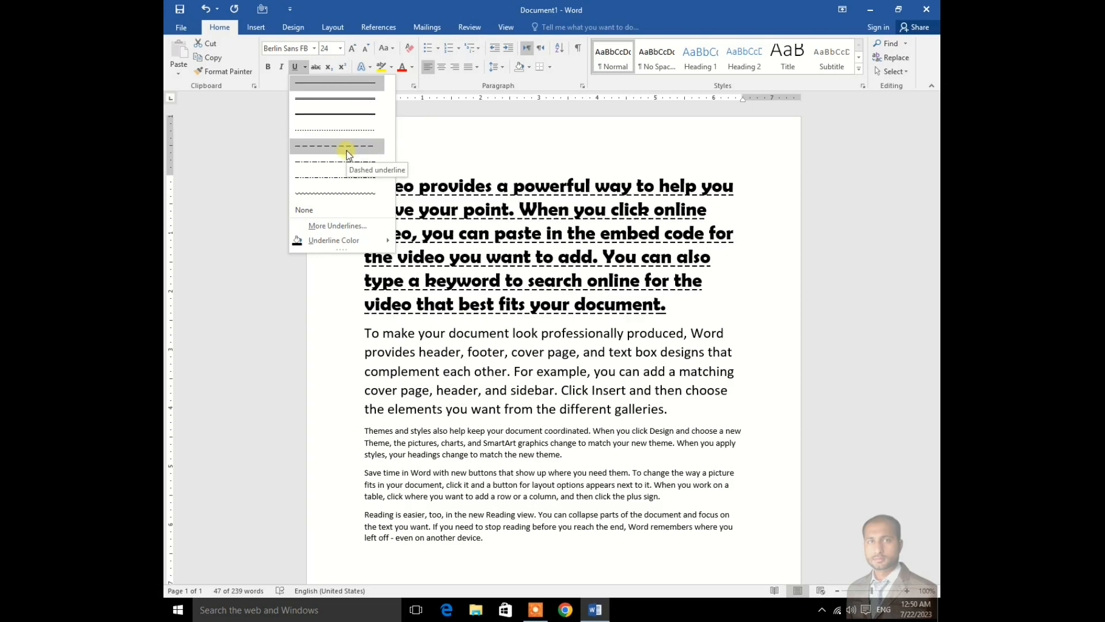
click(355, 119)
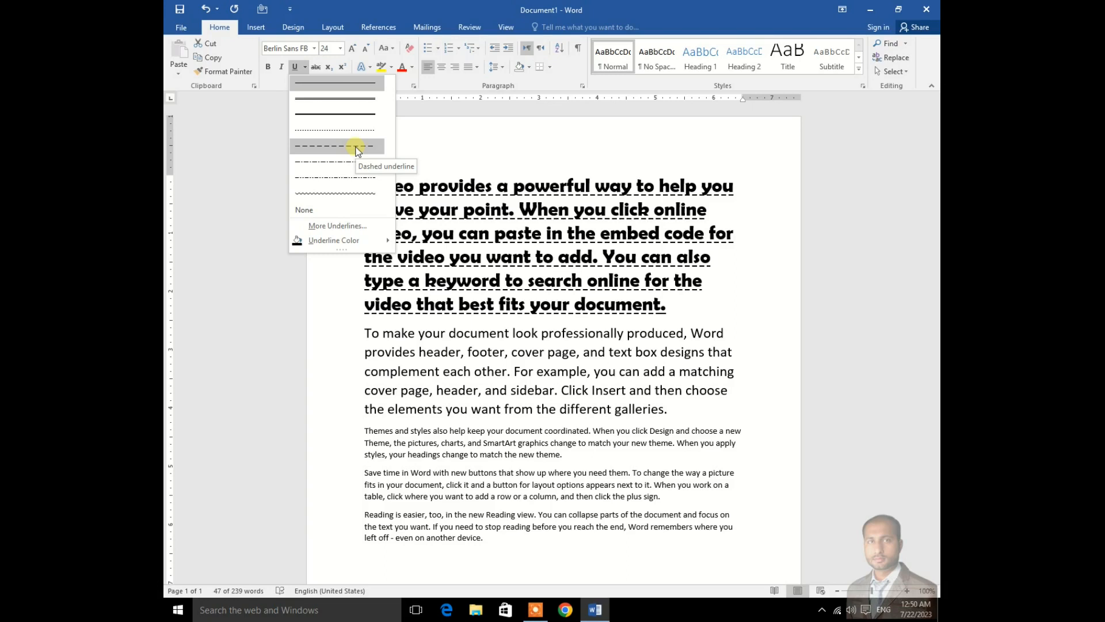
click(357, 228)
drag(585, 138, 668, 135)
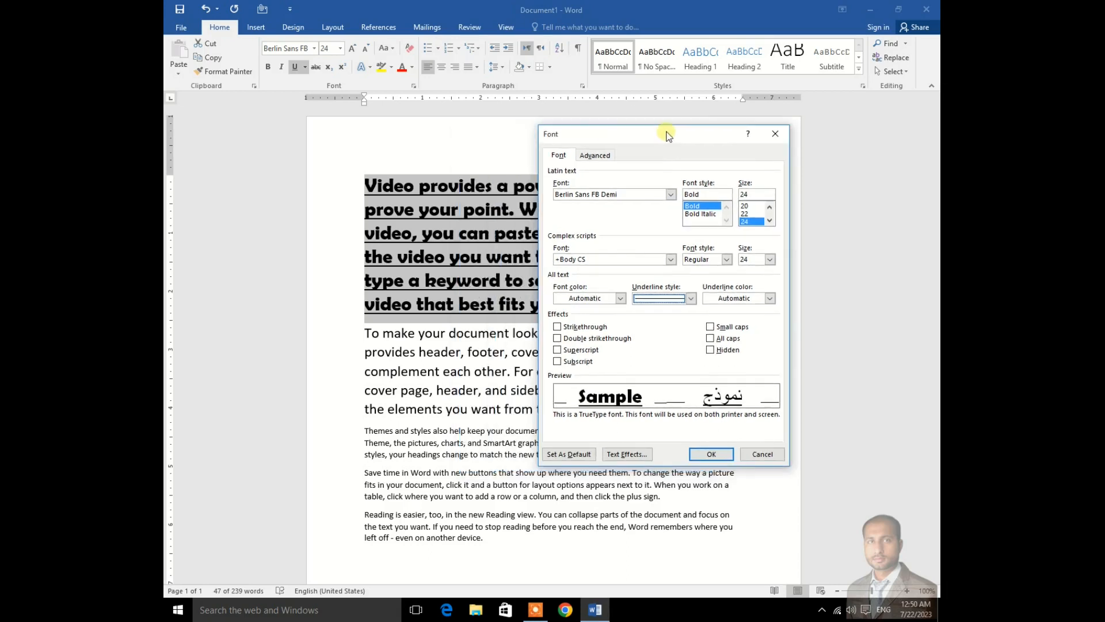
click(691, 299)
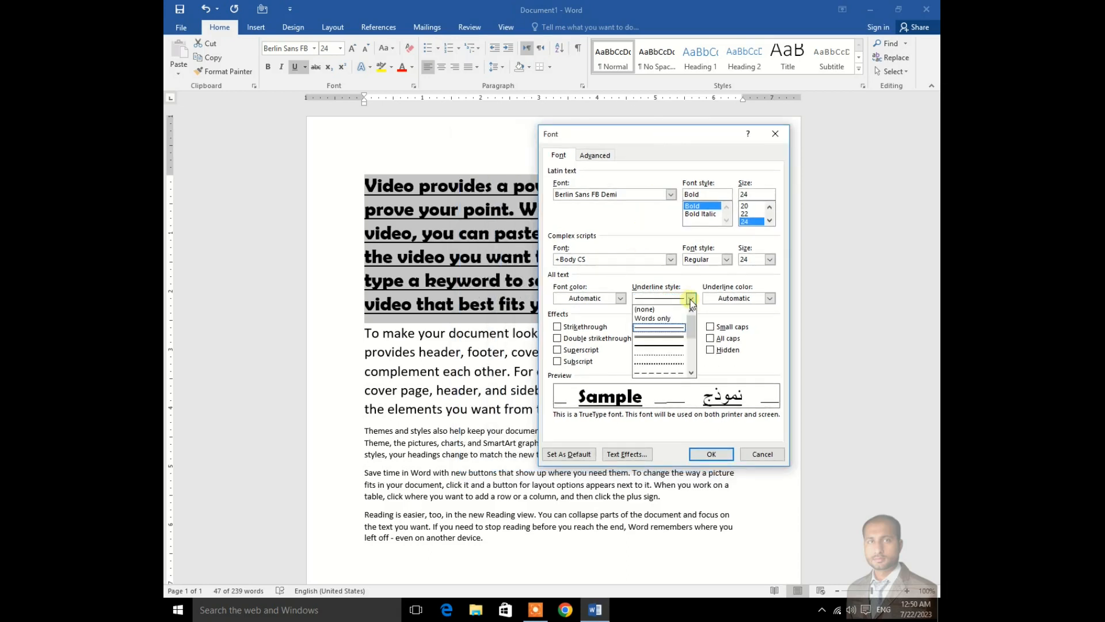
drag(692, 325, 694, 365)
click(672, 372)
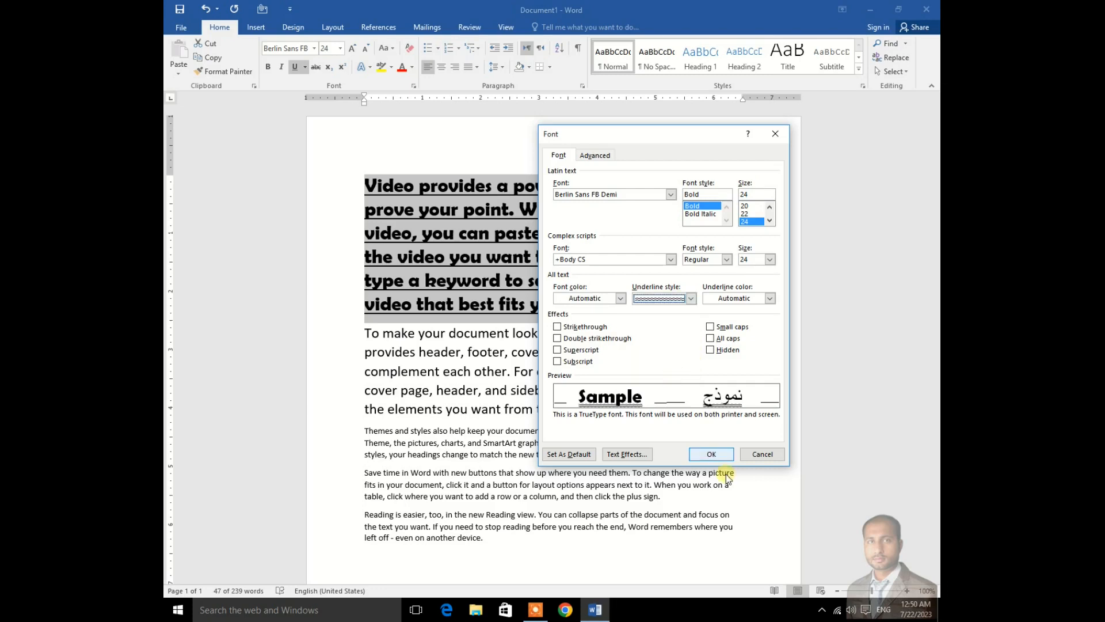
click(711, 454)
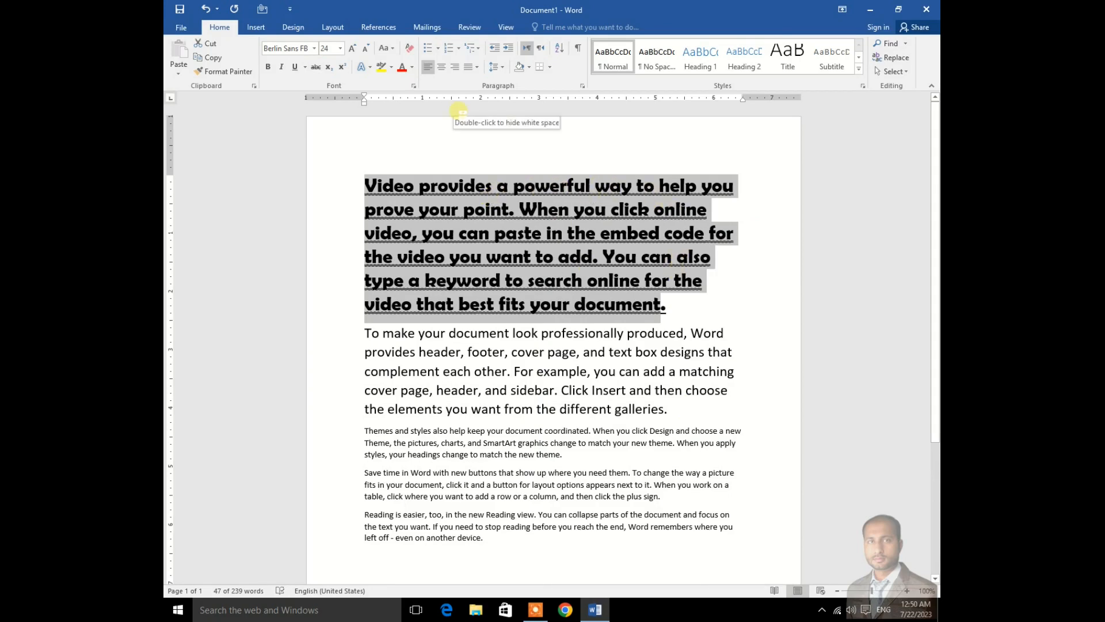
Step: Increase the first paragraph's font size to 41 and align the paragraph to the right
key(ctrl+bracketright)
key(ctrl+bracketright)
key(ctrl+bracketright)
key(ctrl+bracketright)
key(ctrl+bracketright)
key(ctrl+bracketright)
key(ctrl+bracketright)
key(ctrl+bracketright)
key(ctrl+bracketright)
key(ctrl+bracketright)
key(ctrl+bracketright)
key(ctrl+bracketright)
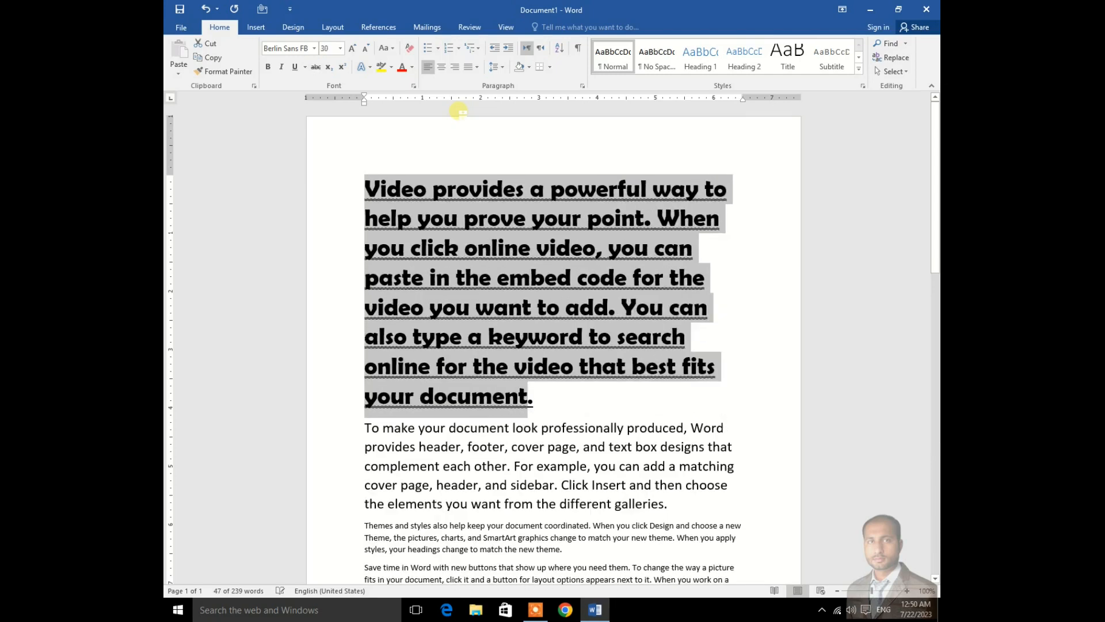
key(ctrl+bracketright)
key(ctrl+bracketright)
key(ctrl+bracketright)
key(ctrl+bracketright)
key(ctrl+bracketright)
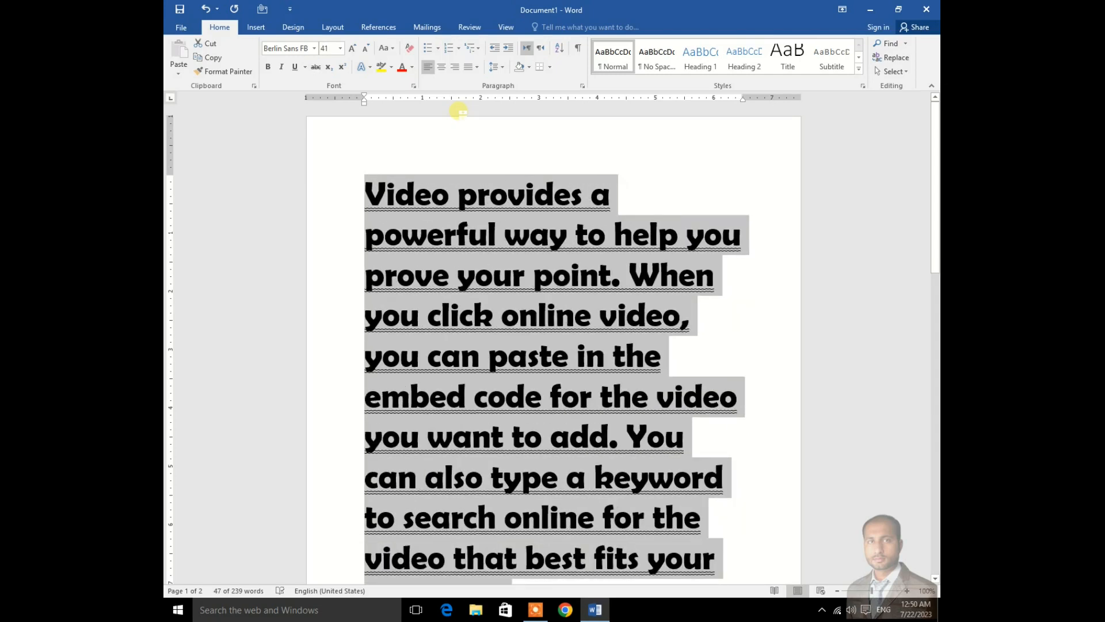
click(455, 68)
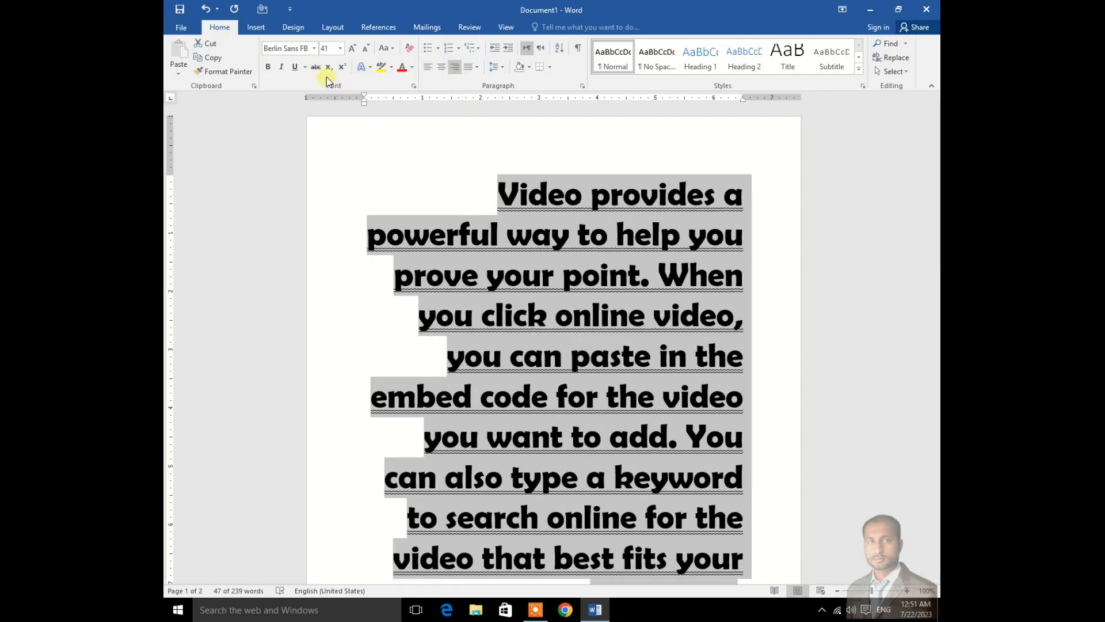
Step: Set the first paragraph's underline style to Words only in the Font settings and deselect the text
click(305, 67)
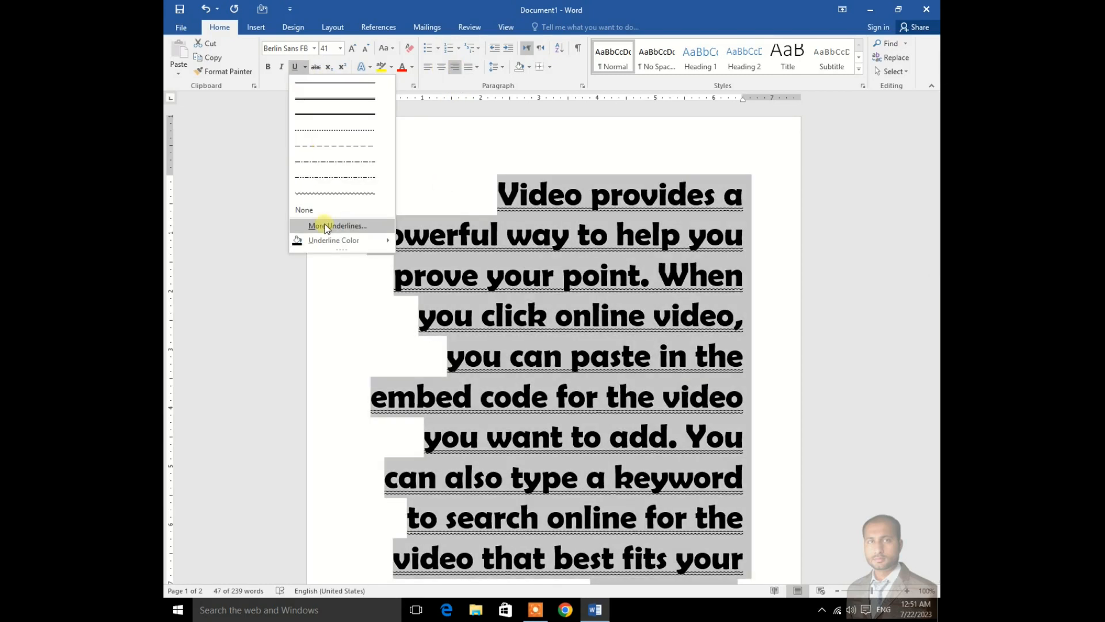
click(348, 226)
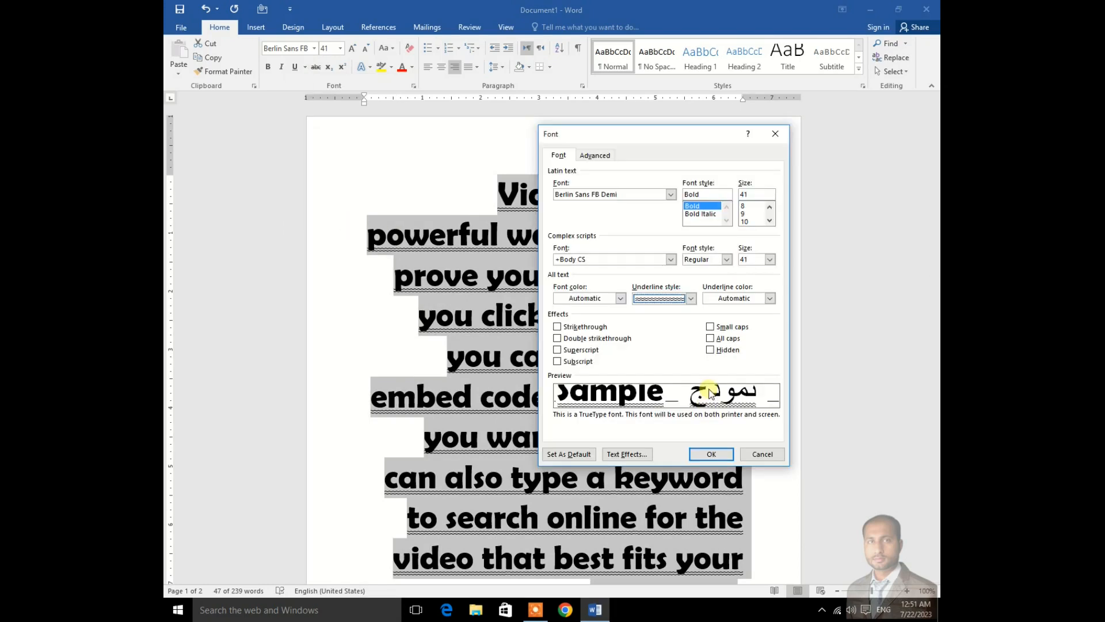
click(690, 301)
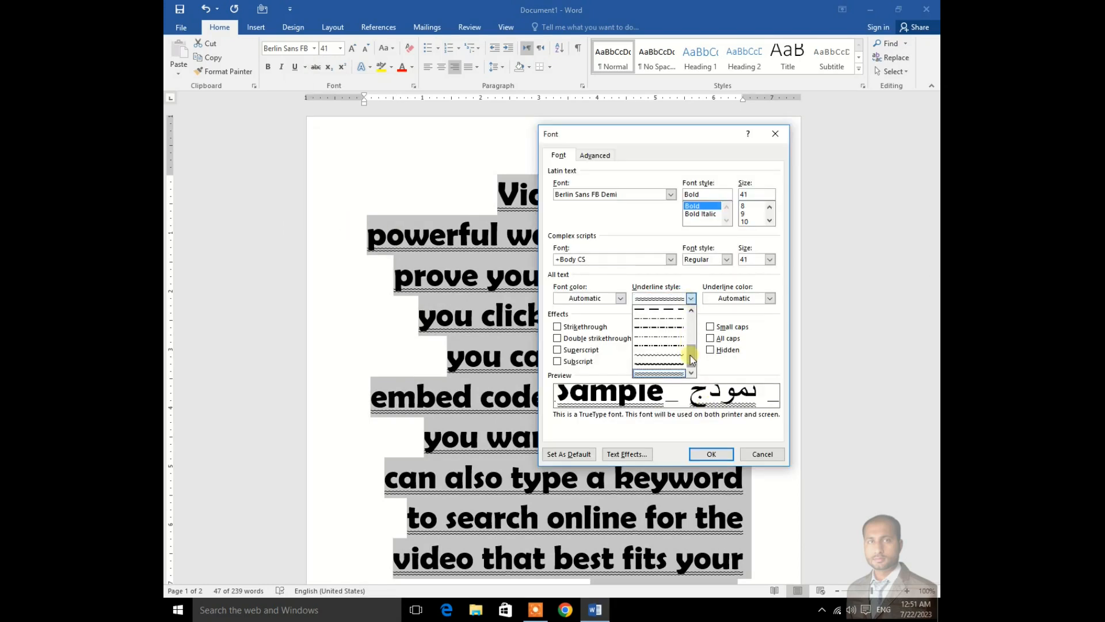
drag(692, 360, 694, 316)
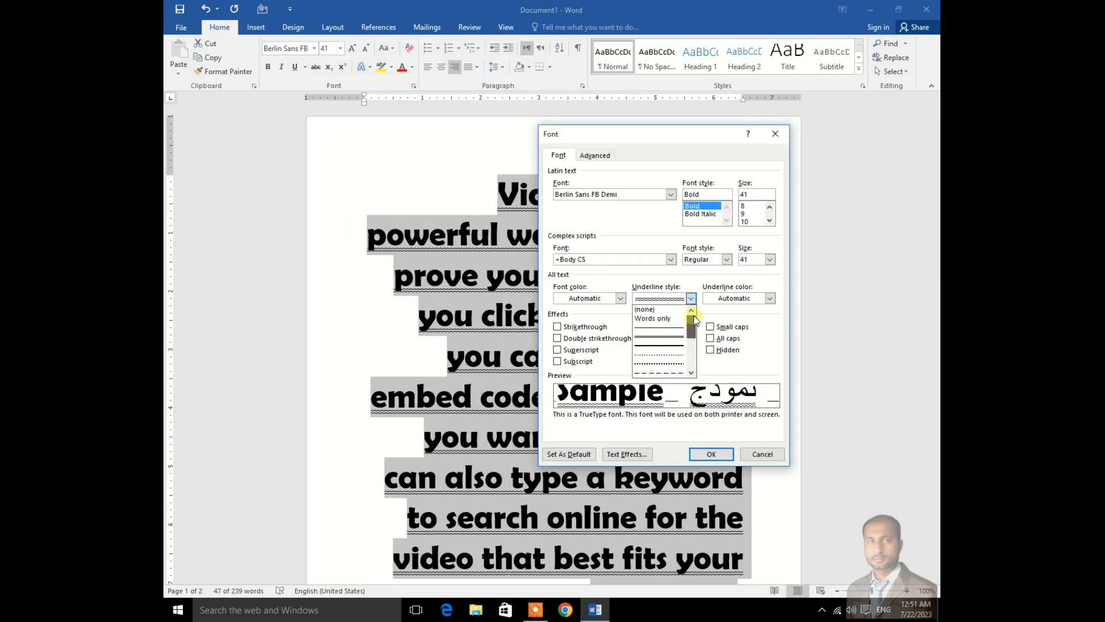
click(661, 319)
click(711, 454)
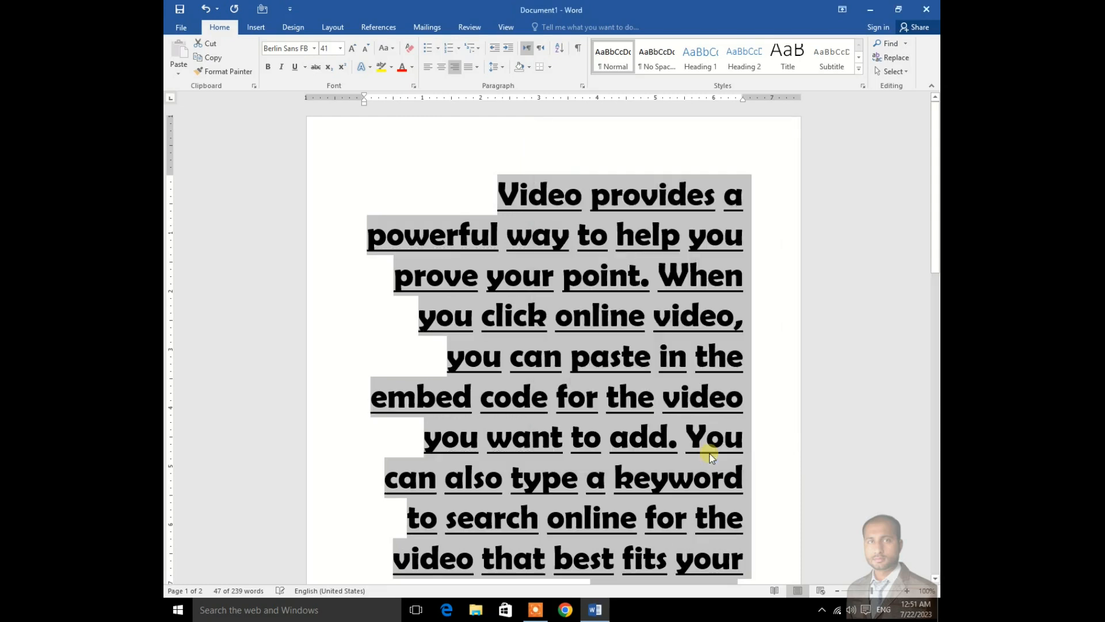
click(592, 231)
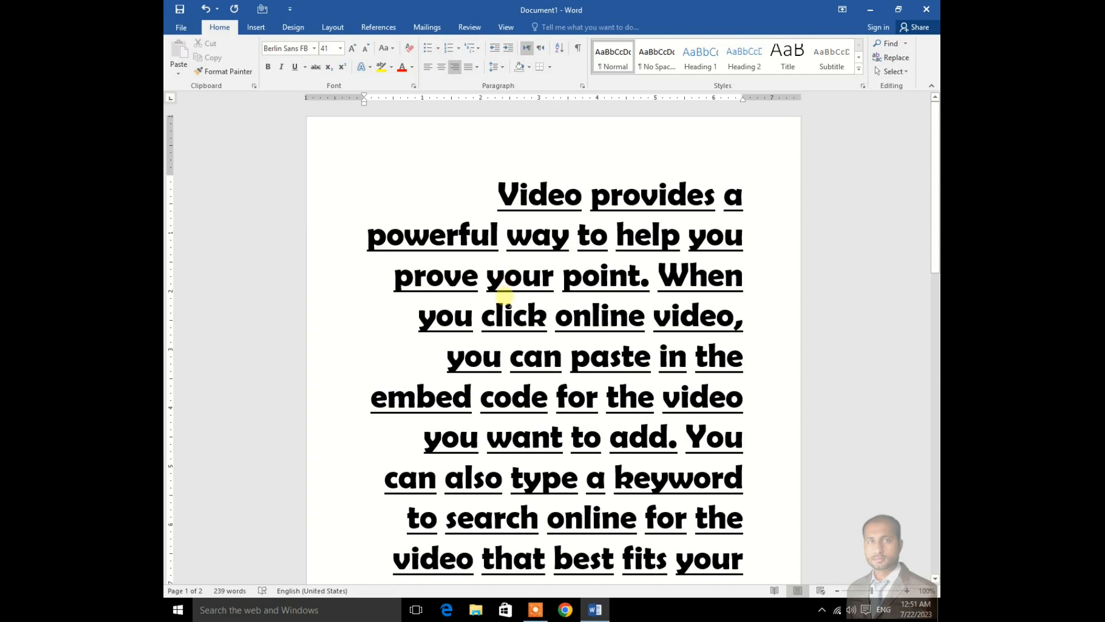
Step: Select the whole first paragraph and set its underline style to (none) in the Font settings
click(305, 67)
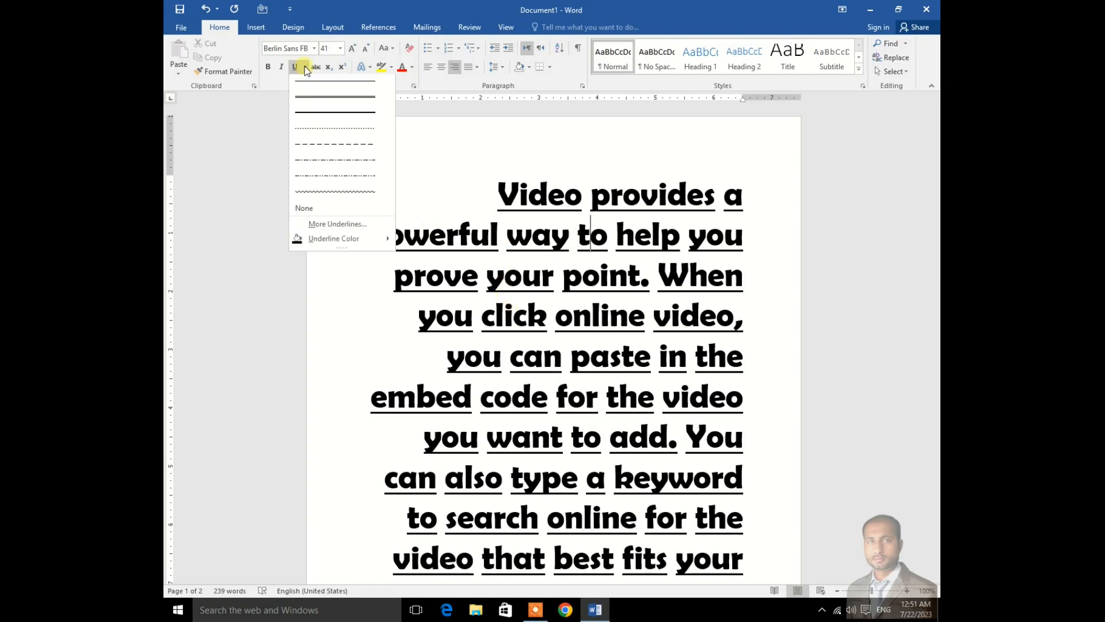
click(501, 276)
triple_click(500, 277)
scroll(691, 259, down, 6)
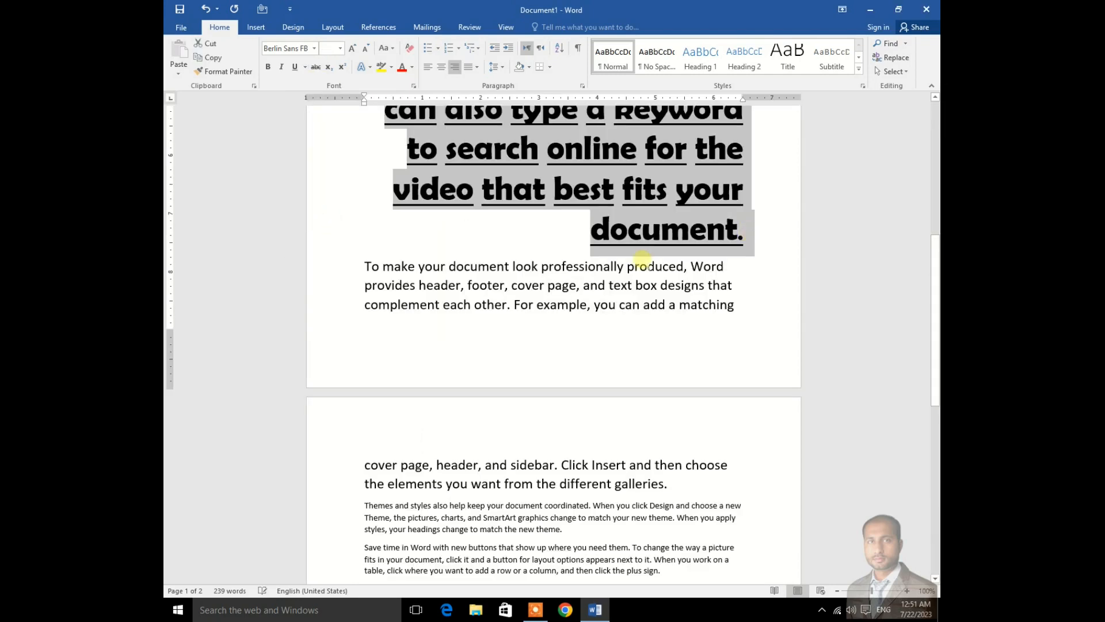
scroll(639, 253, up, 5)
scroll(644, 264, up, 2)
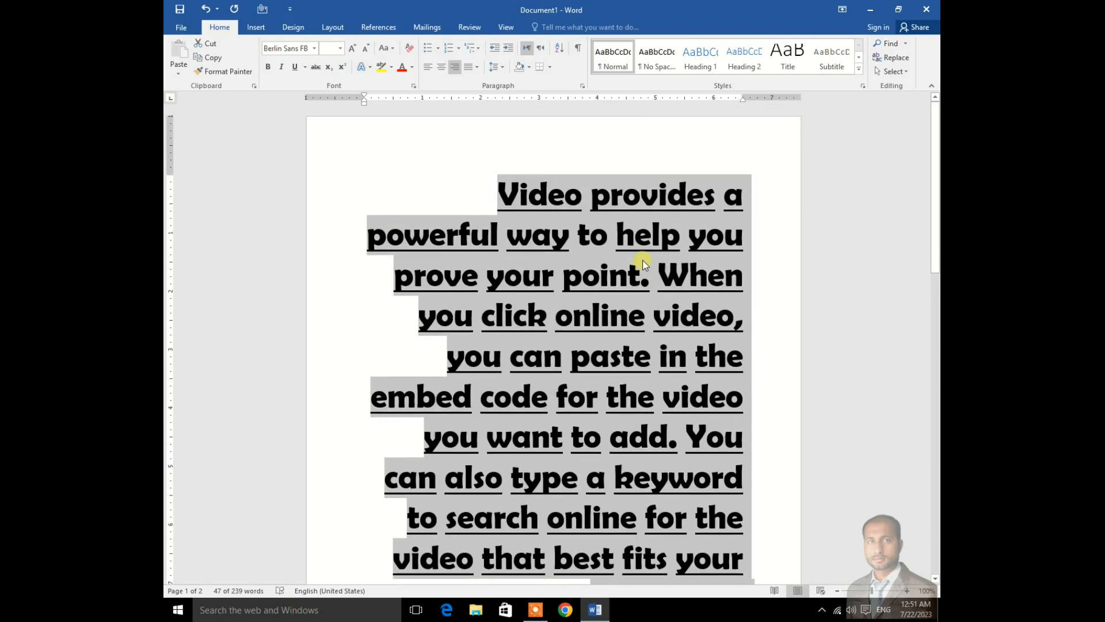
click(306, 67)
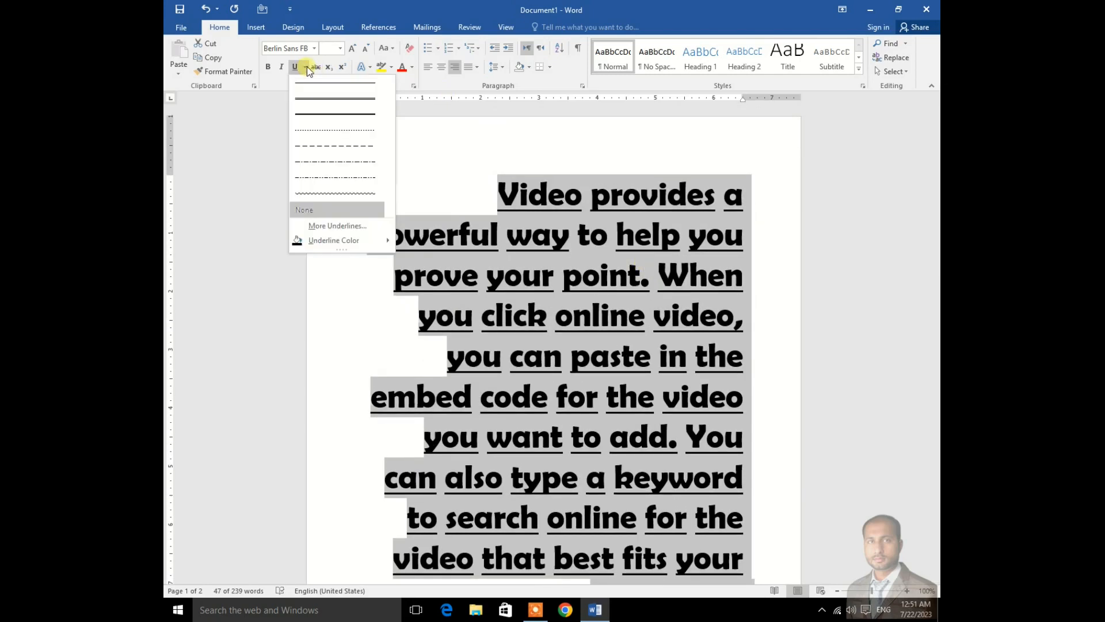
click(349, 226)
click(692, 299)
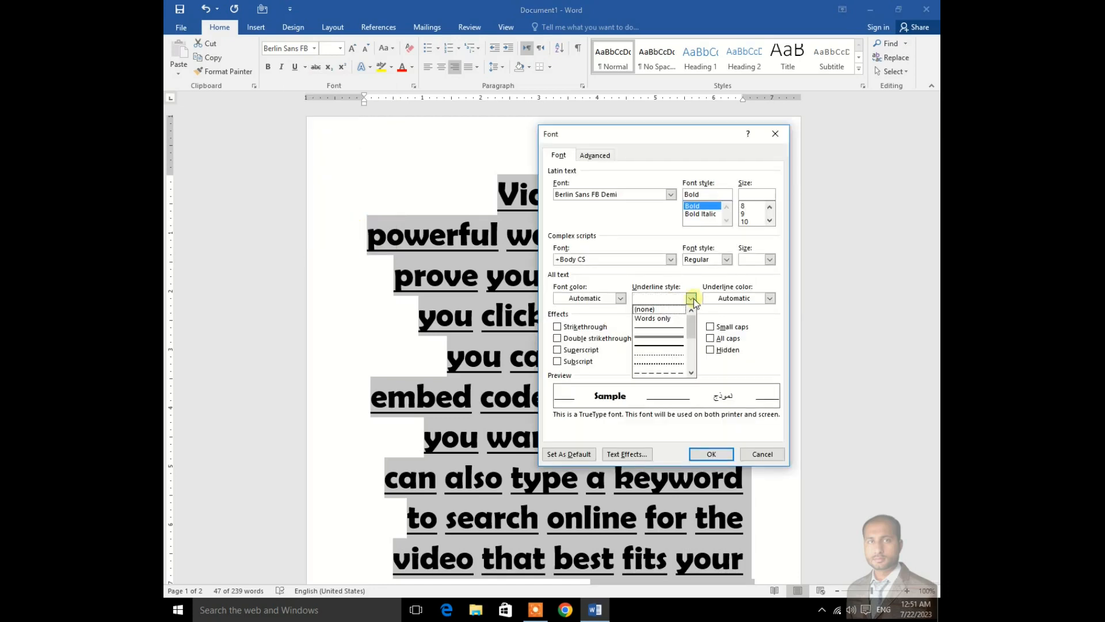
click(671, 309)
click(720, 455)
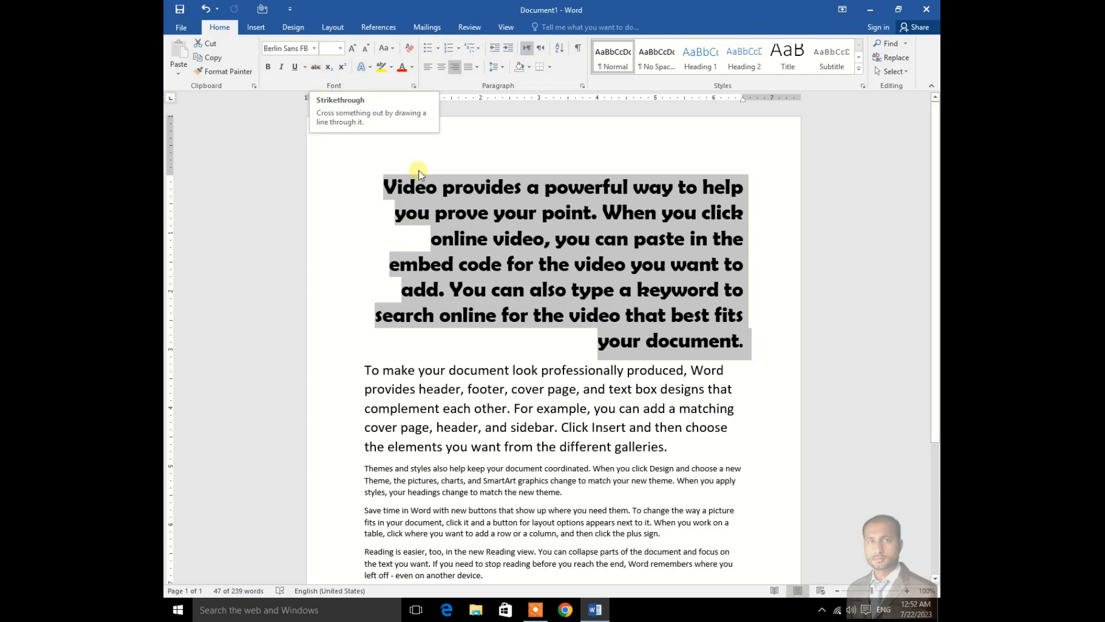
Step: Strike through the words "provides" and "powerful" in the first paragraph with a single line
click(450, 188)
drag(444, 188, 521, 194)
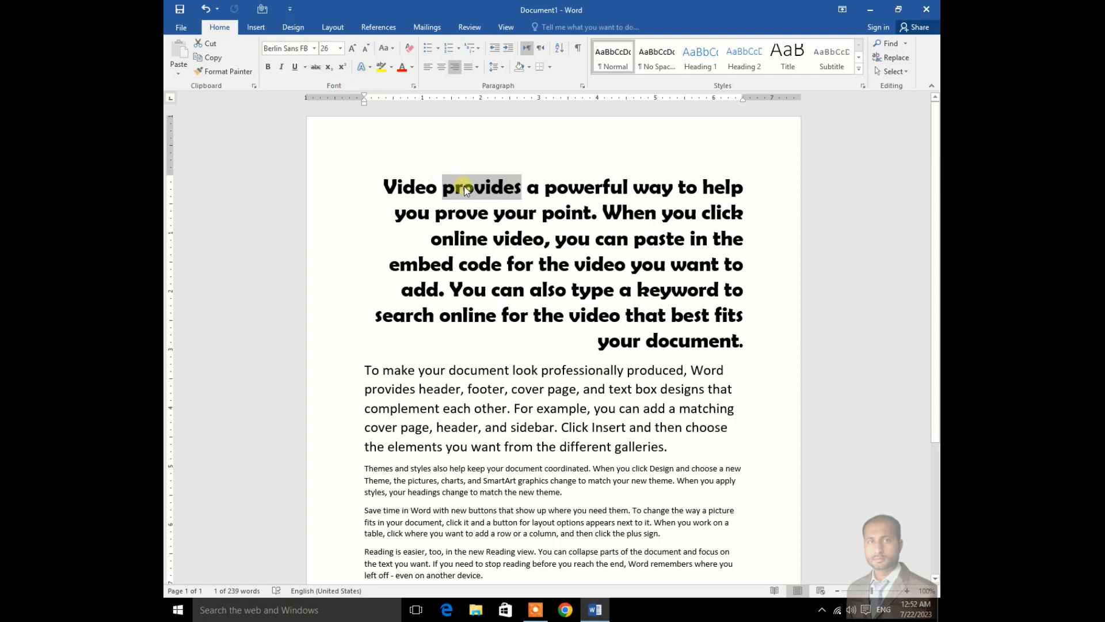
click(316, 68)
drag(545, 190, 628, 193)
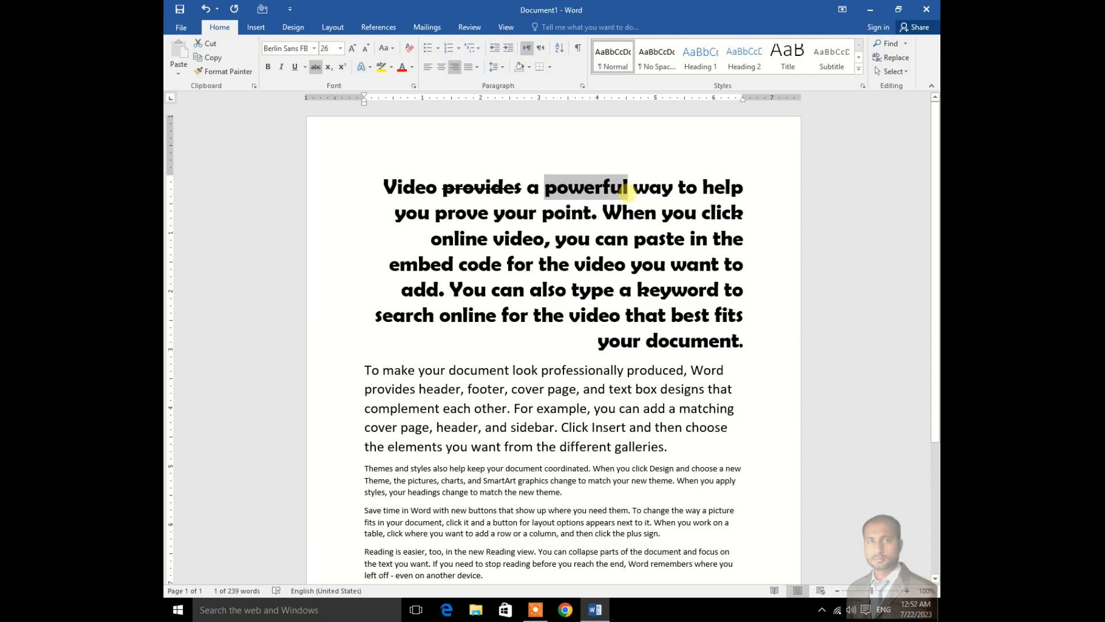
click(315, 67)
click(587, 184)
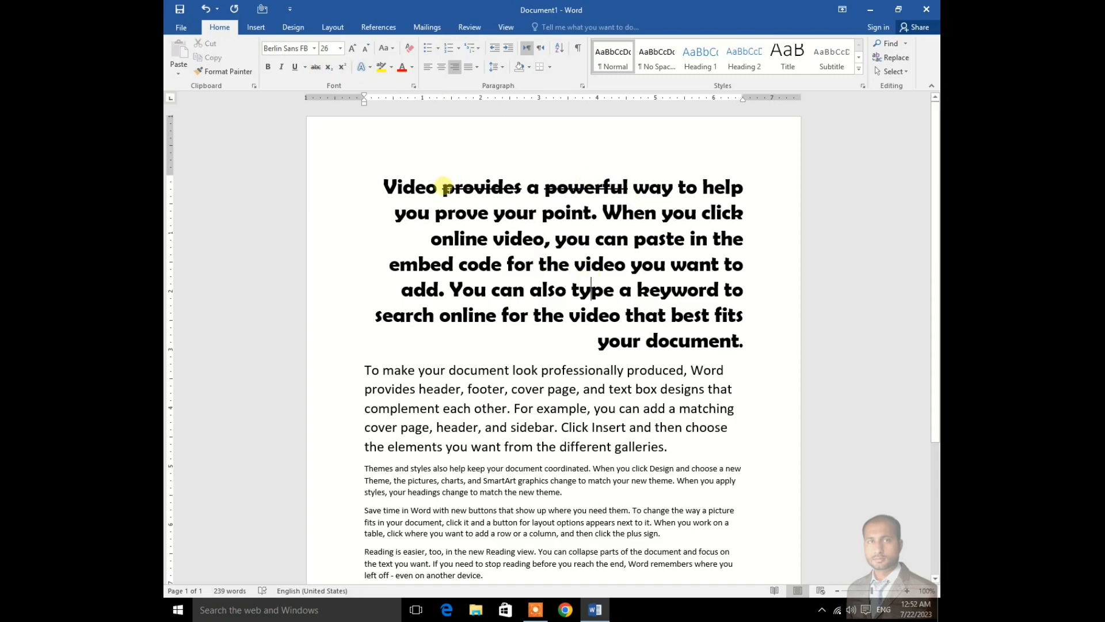
Step: Apply double strikethrough to "provides a powerful" through the Font settings and reselect the words
drag(443, 187, 597, 188)
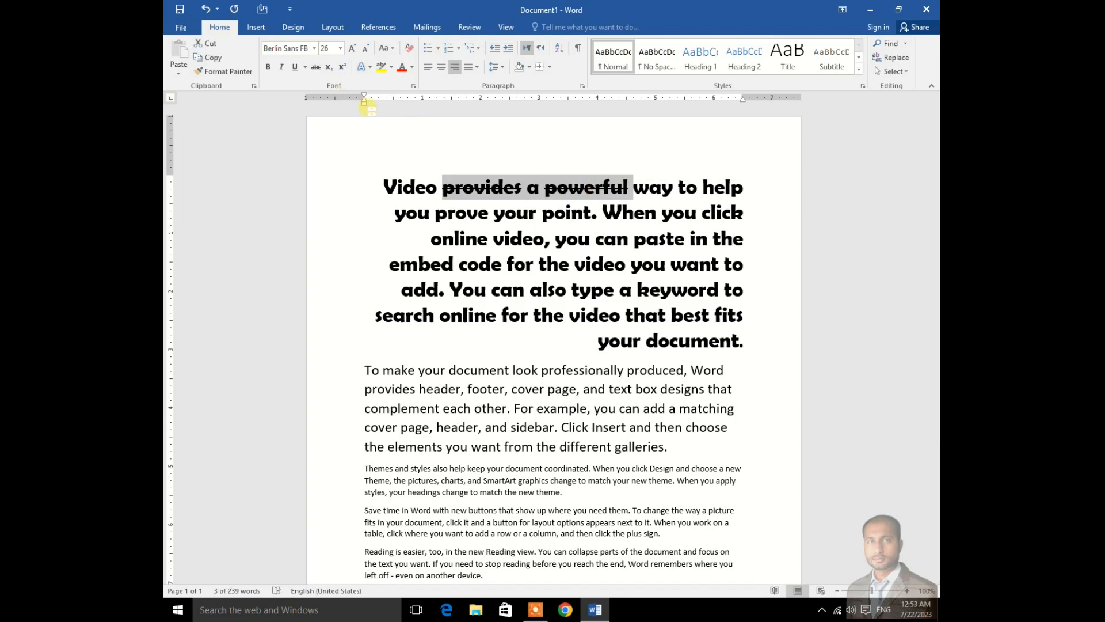
click(414, 87)
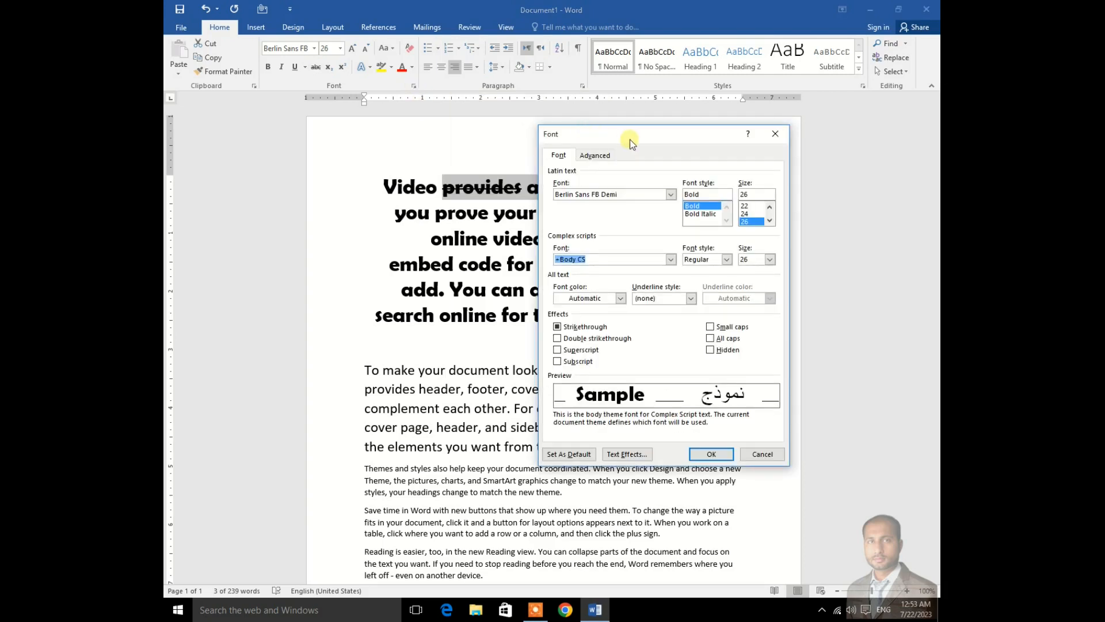
drag(630, 140, 600, 138)
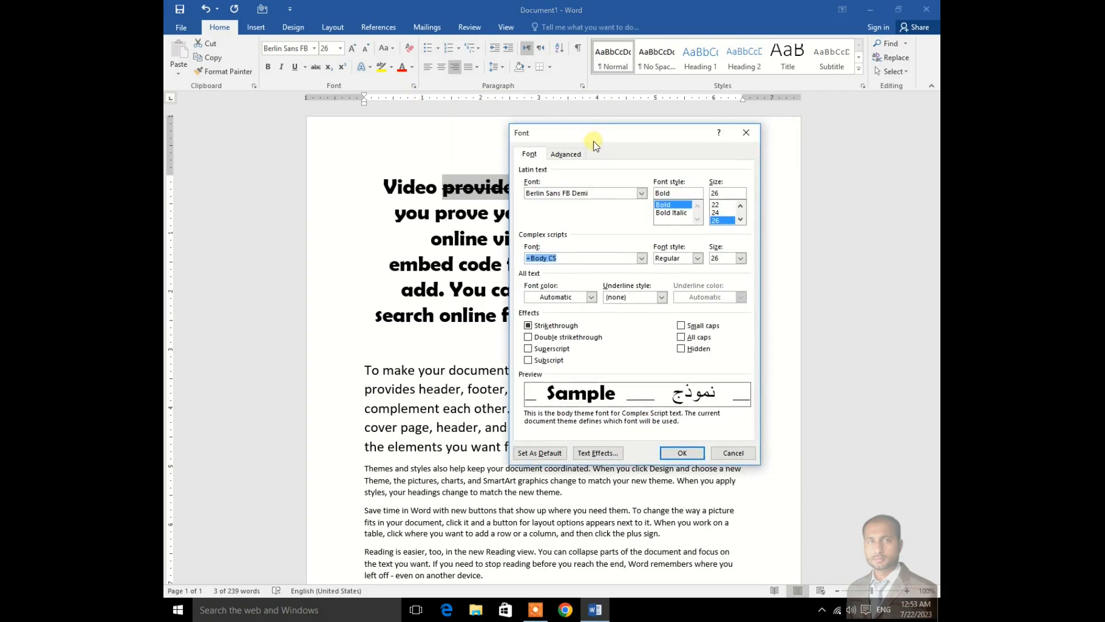
click(529, 339)
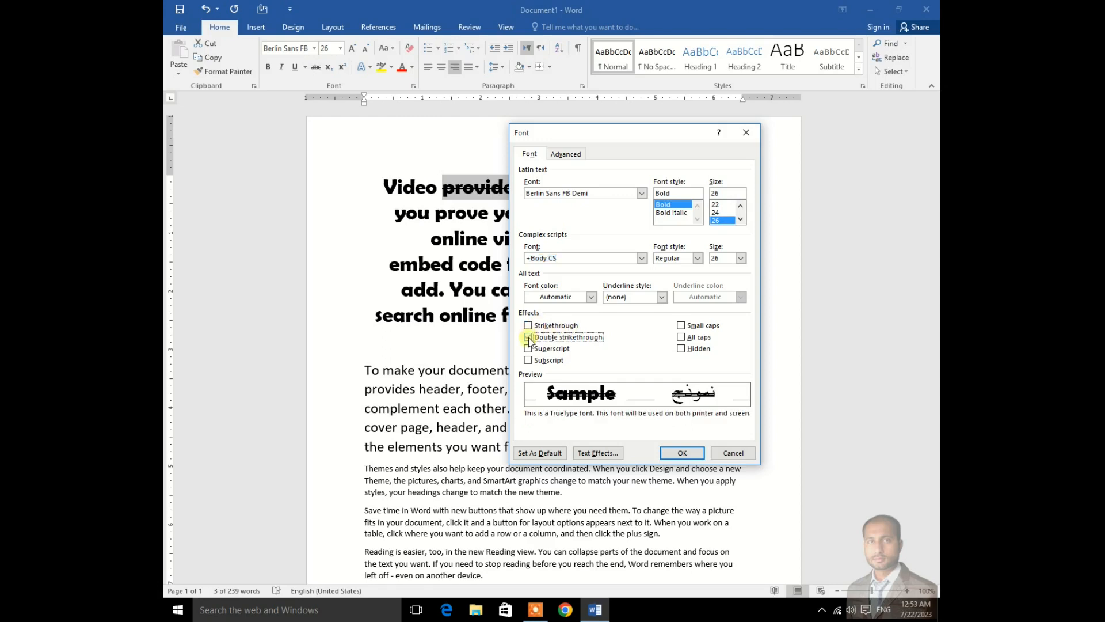
click(682, 452)
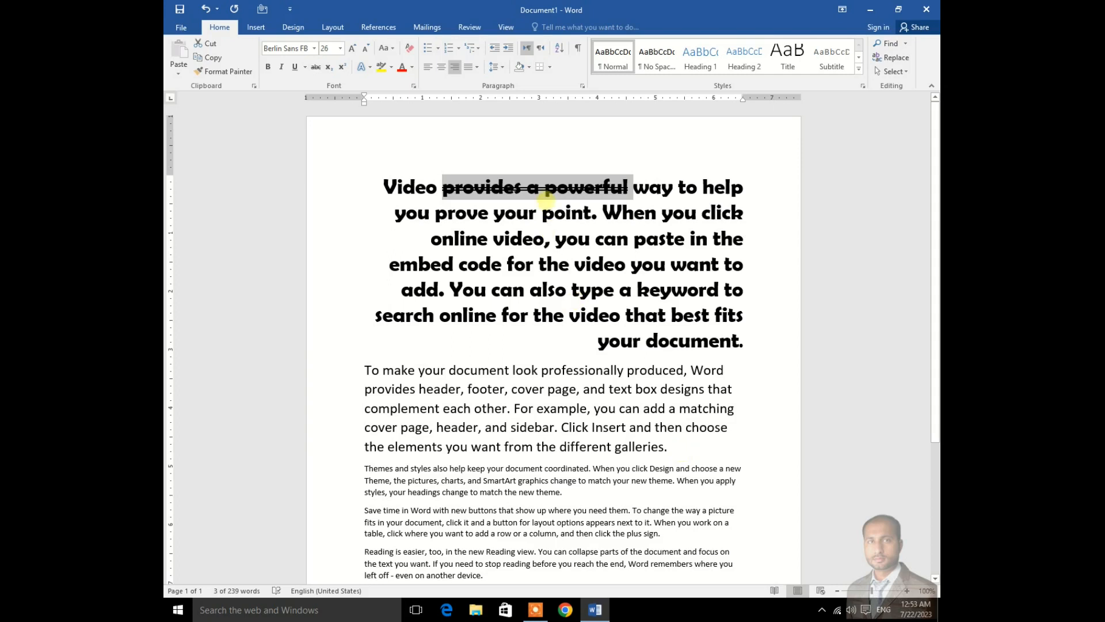
click(546, 200)
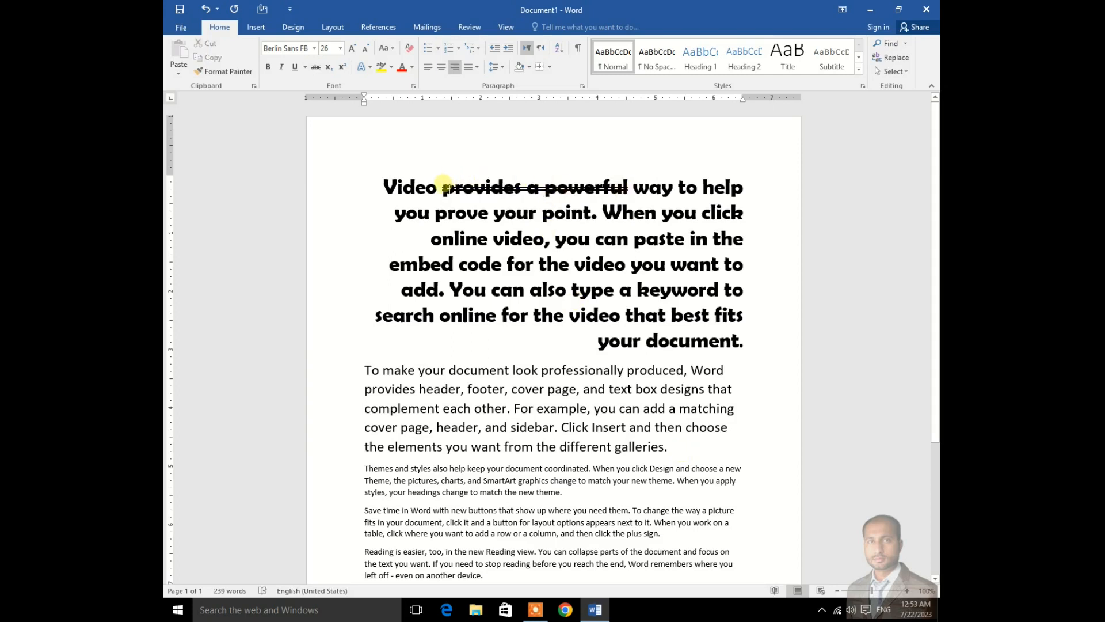
drag(443, 185, 614, 187)
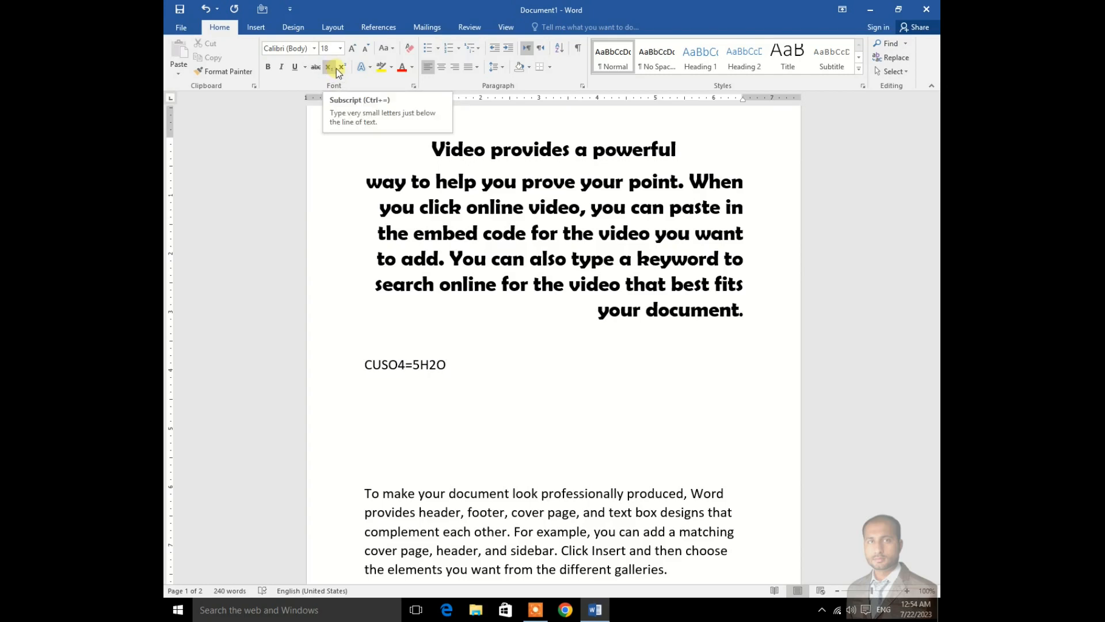
Step: In the formula CUSO4=5H2O, make the 4 subscript and the final O superscript, and deselect the text
click(341, 69)
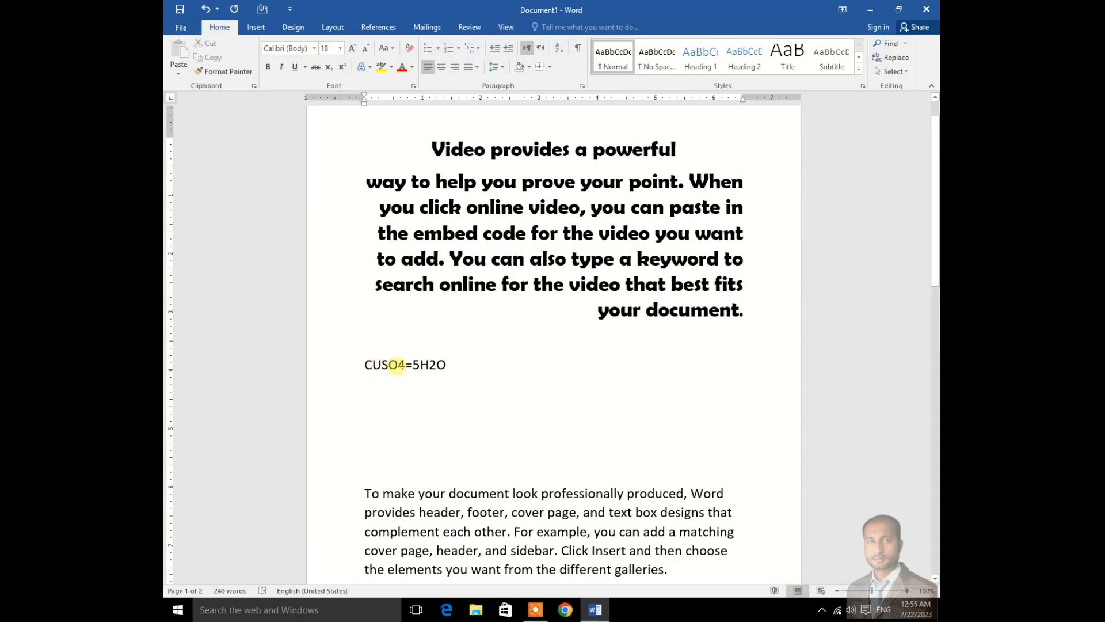
drag(398, 364, 398, 365)
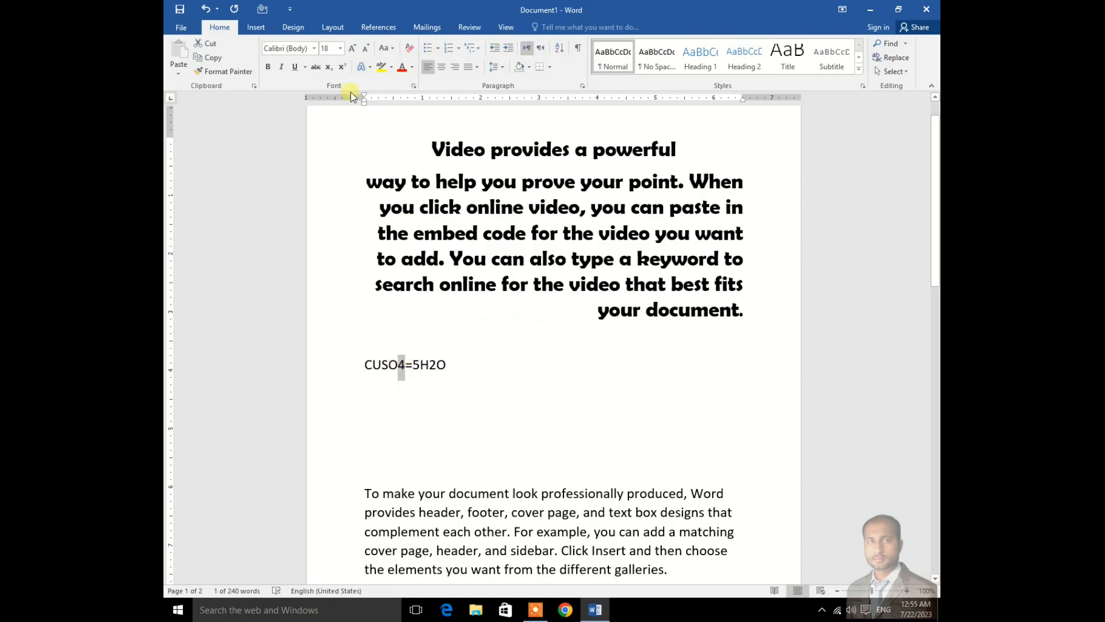
click(330, 67)
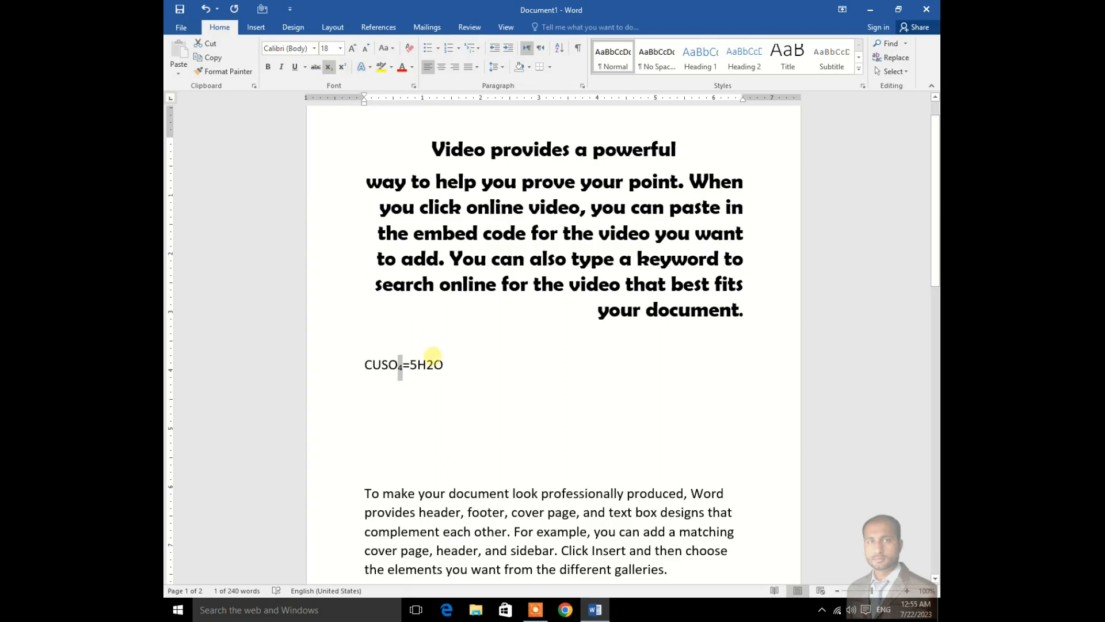
drag(434, 364, 444, 364)
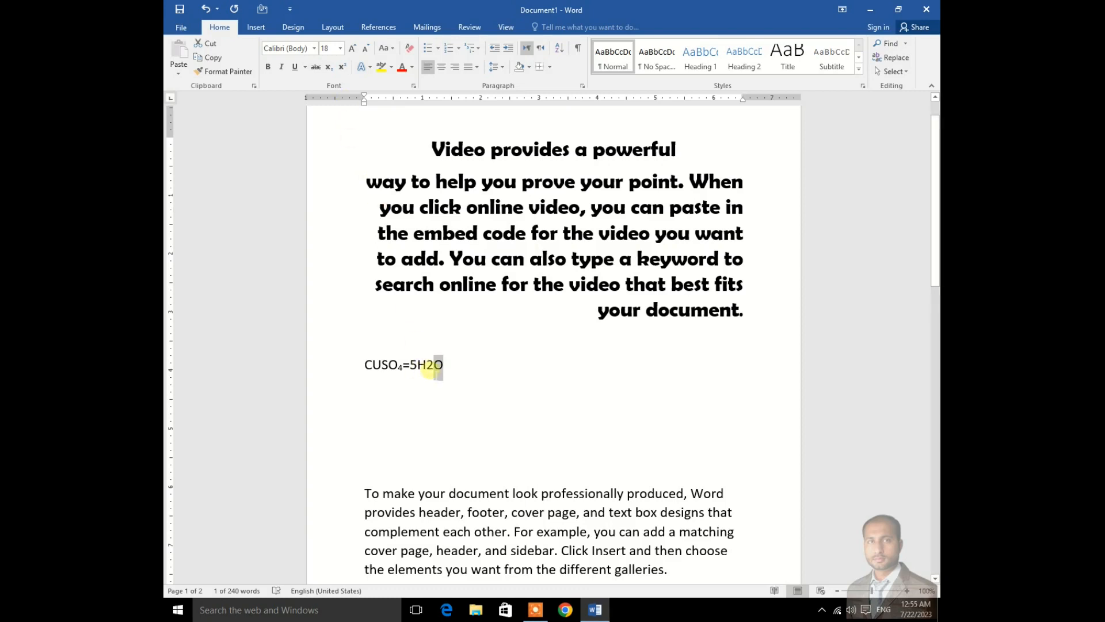
click(345, 68)
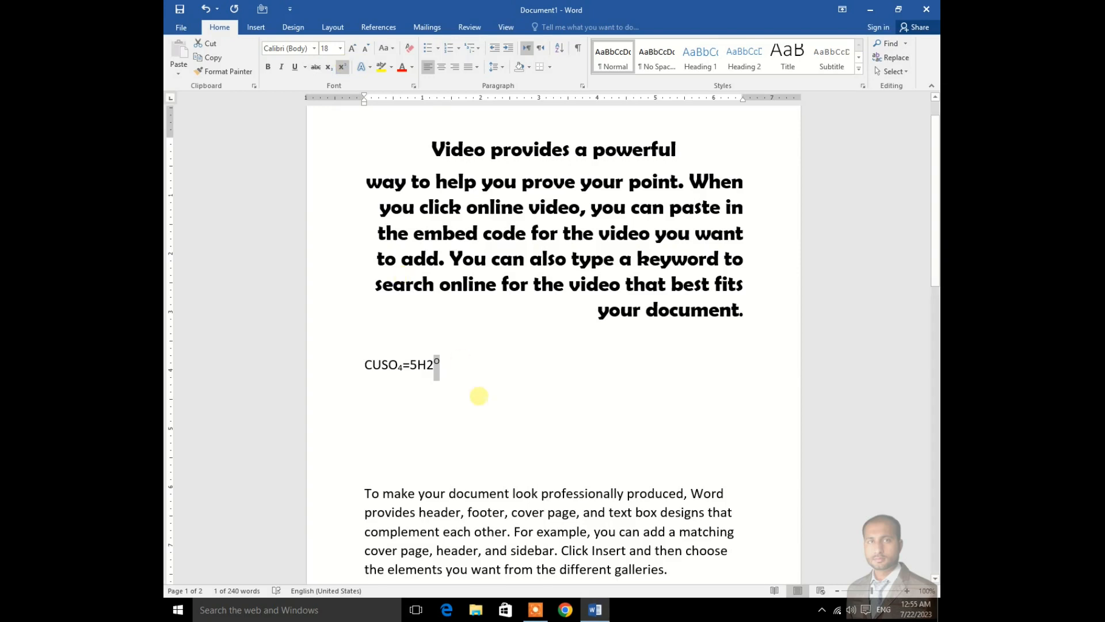
click(468, 378)
Step: Increase the whole formula's font size to 72 and reselect its characters
drag(369, 363, 447, 366)
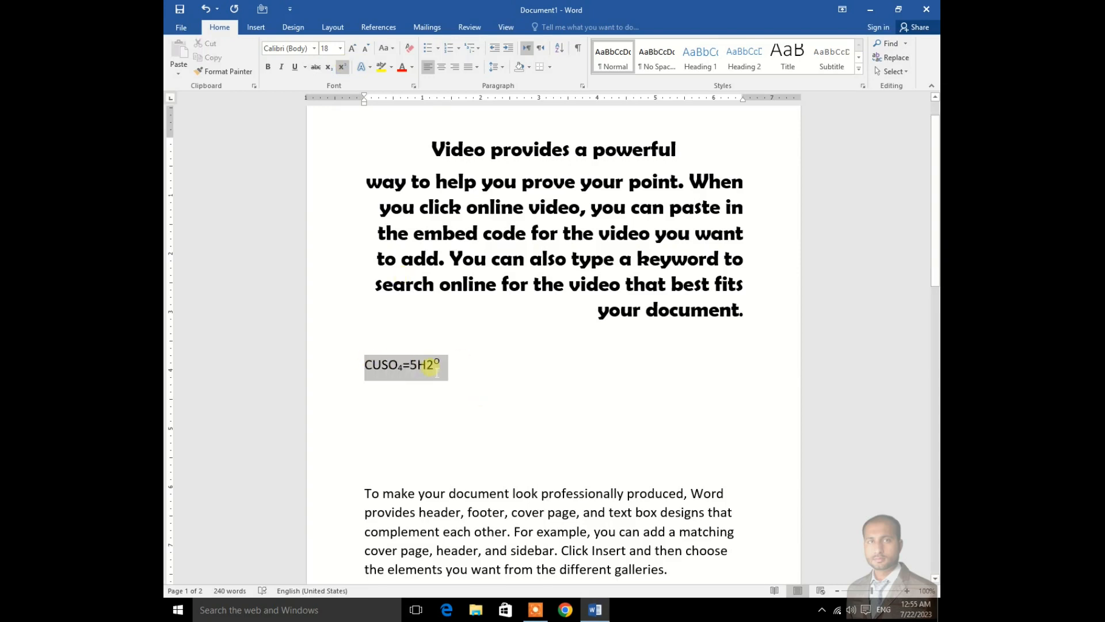
click(353, 49)
click(352, 49)
click(352, 49)
click(352, 49)
click(353, 49)
click(353, 49)
click(352, 49)
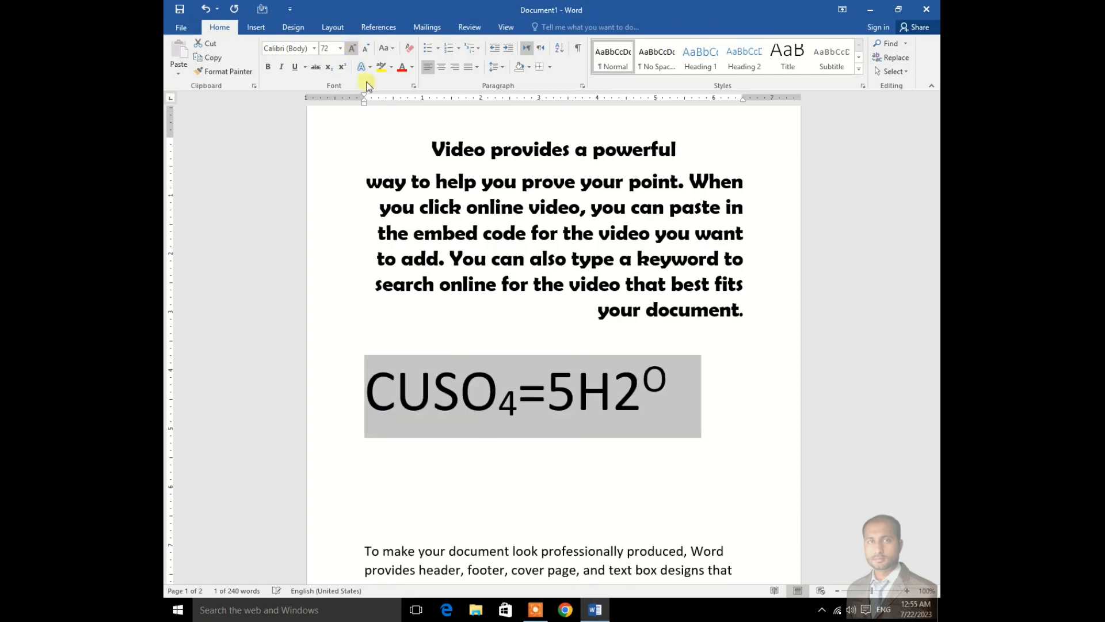
click(537, 464)
drag(395, 381, 624, 383)
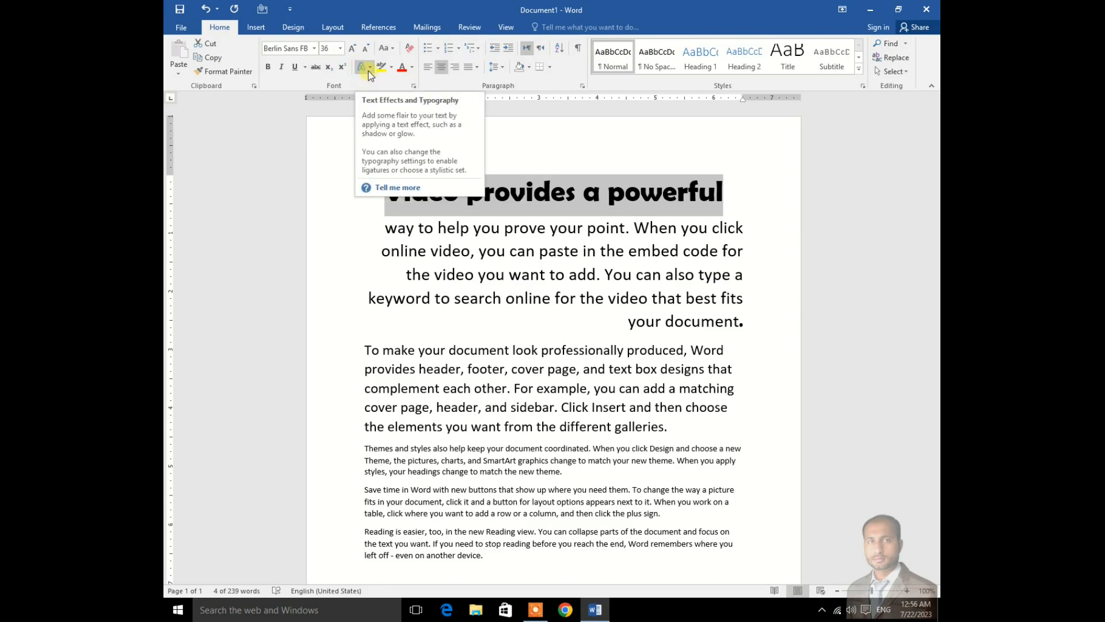
Step: Apply the black text effect with a blue shadow to "Video provides a powerful" and deselect it
click(369, 69)
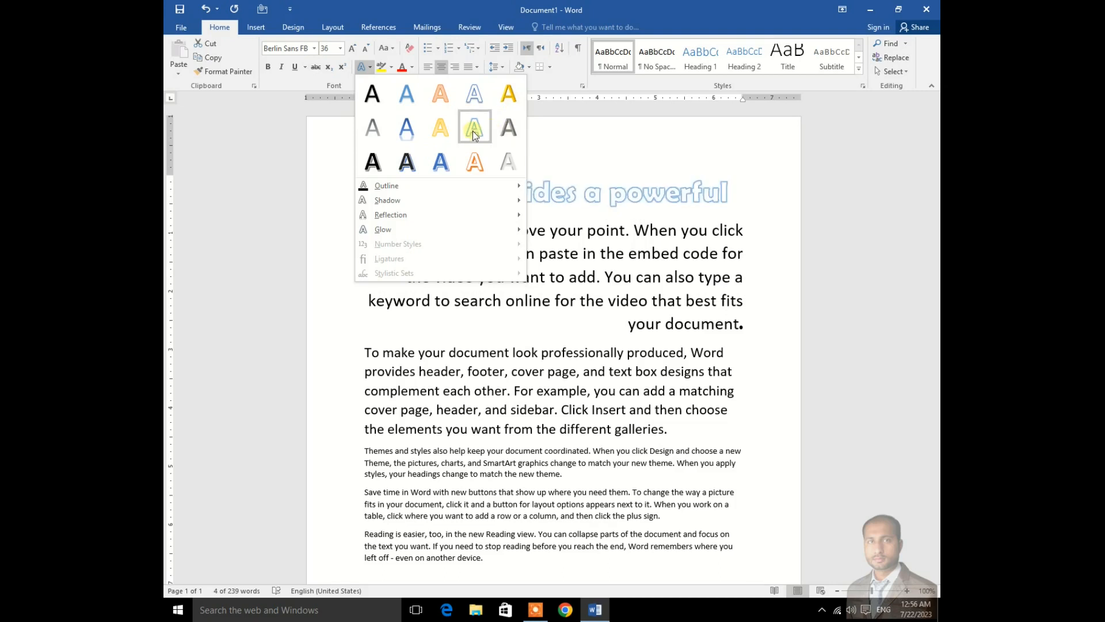
click(408, 164)
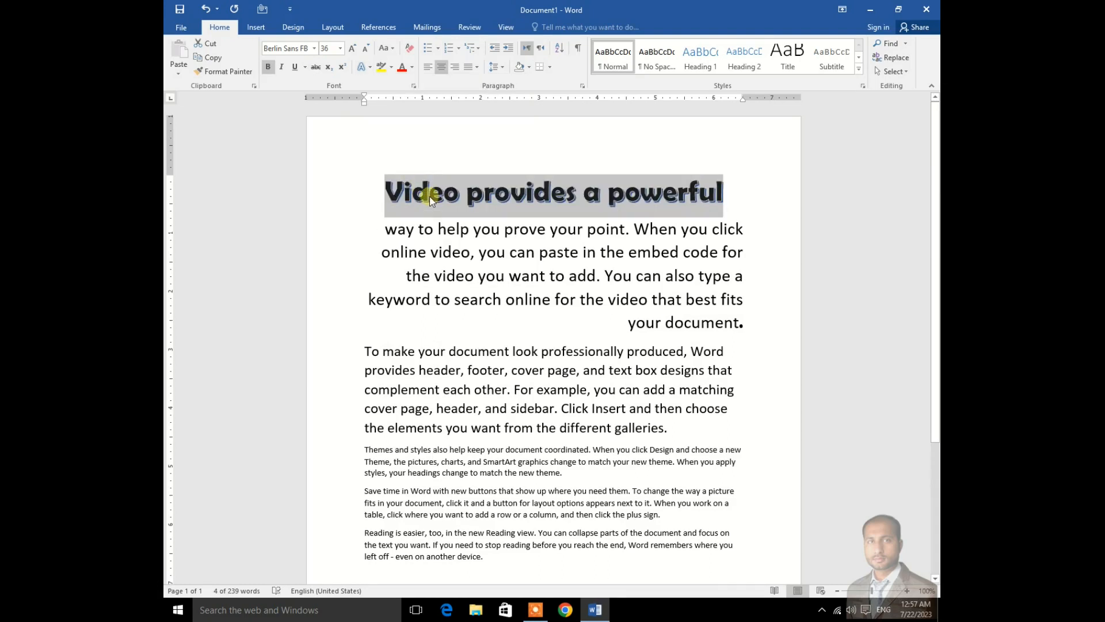
click(531, 212)
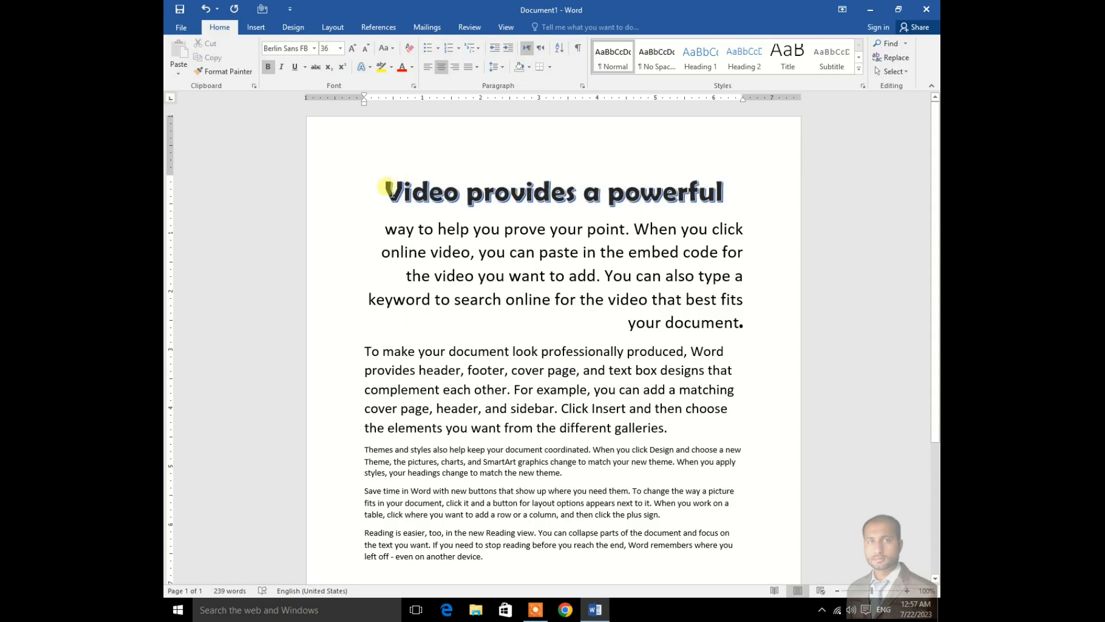
Step: Change the "Video provides a powerful" heading to the blue gradient text effect with a reflection and deselect it
drag(386, 190, 748, 191)
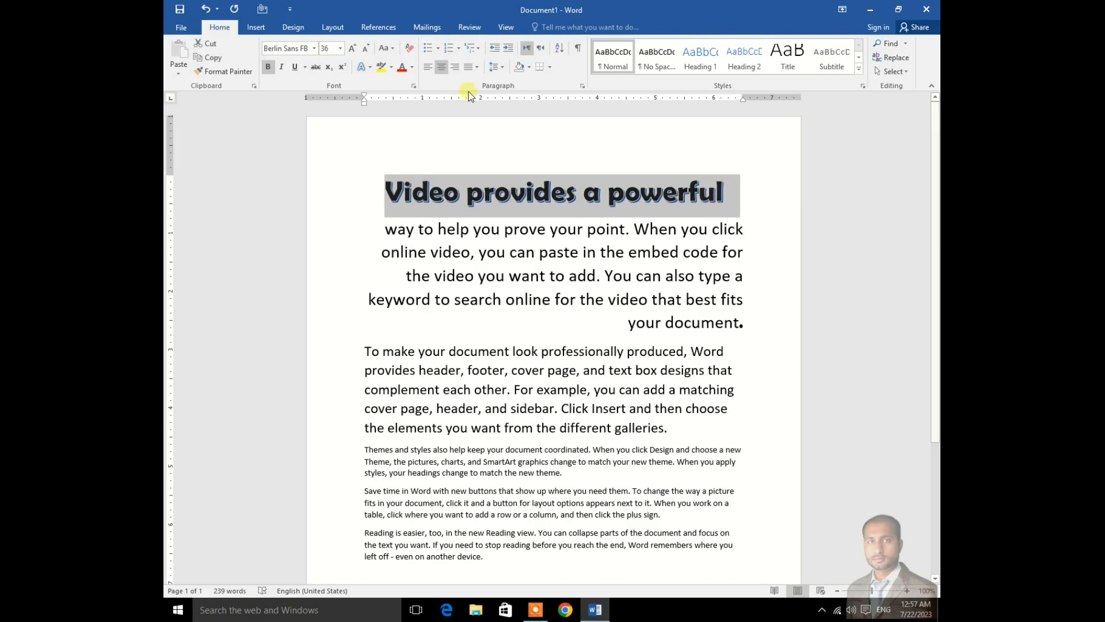
click(370, 67)
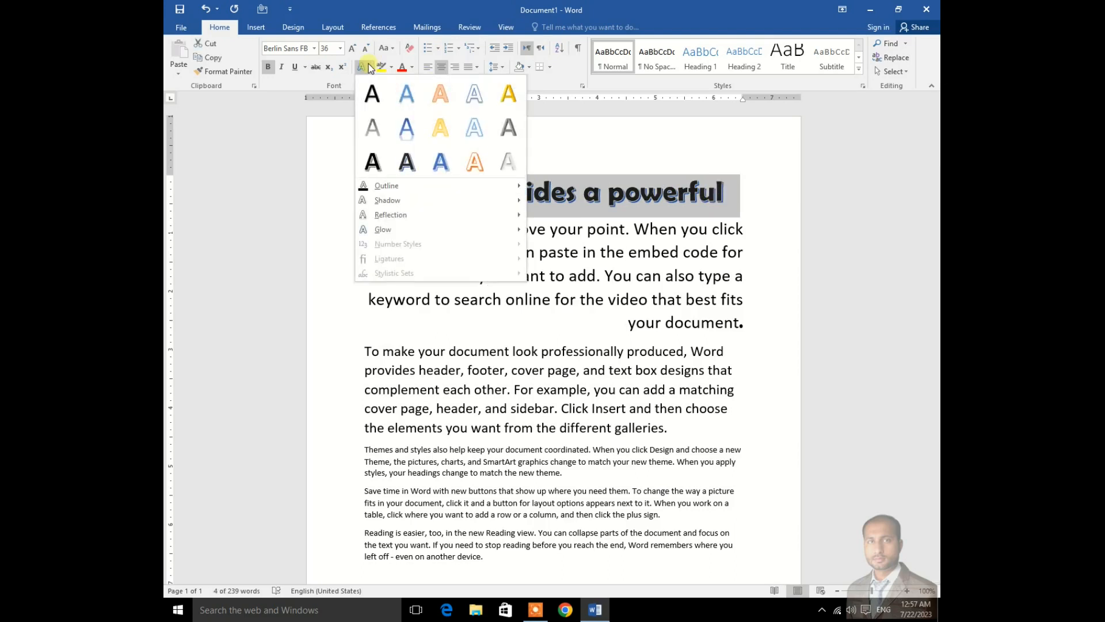
click(408, 130)
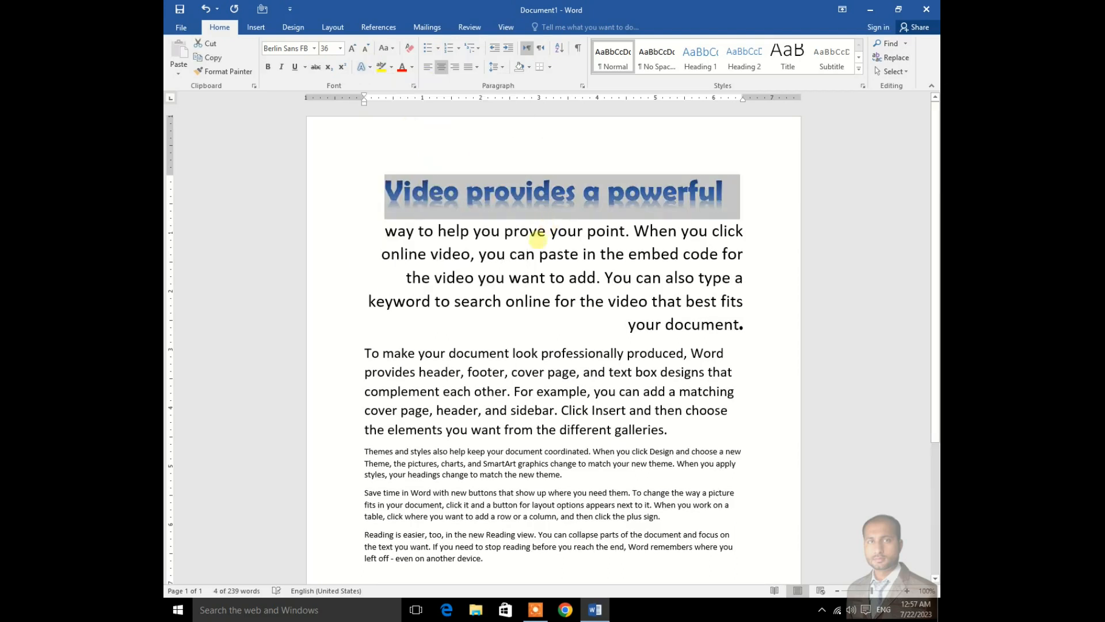
click(517, 215)
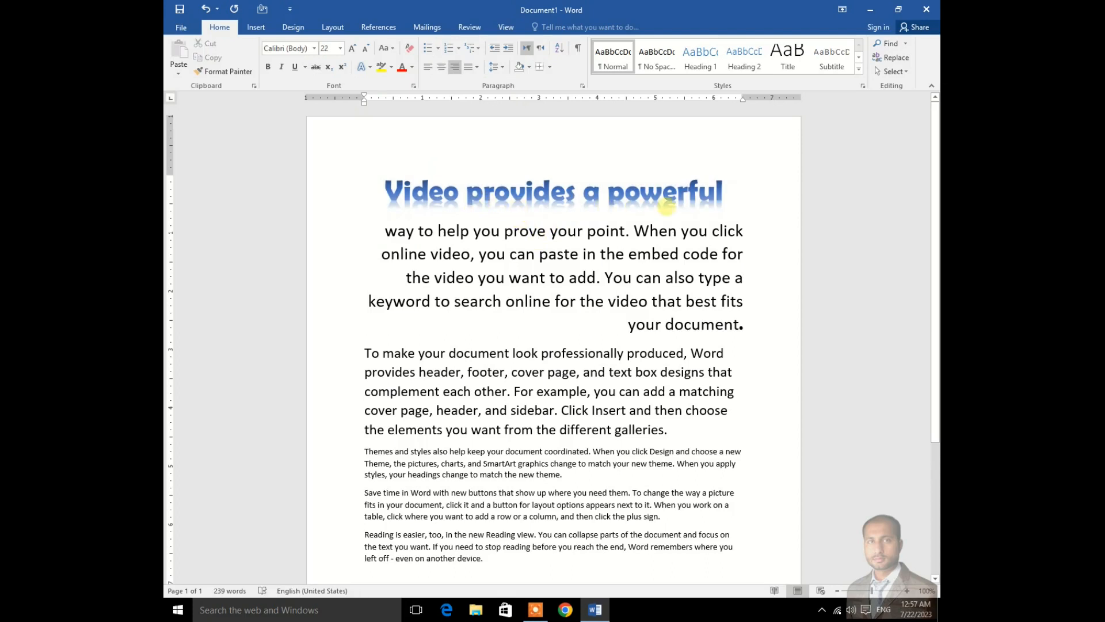
Step: Reselect the heading line and apply the bold black text effect with a blue shadow
drag(382, 190, 672, 217)
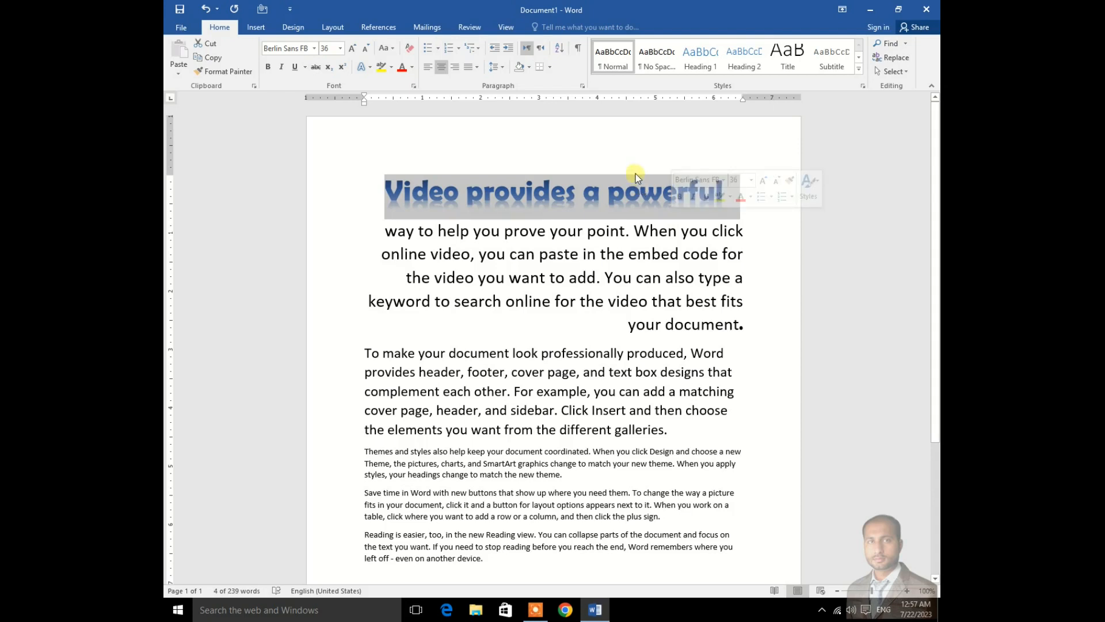
click(372, 70)
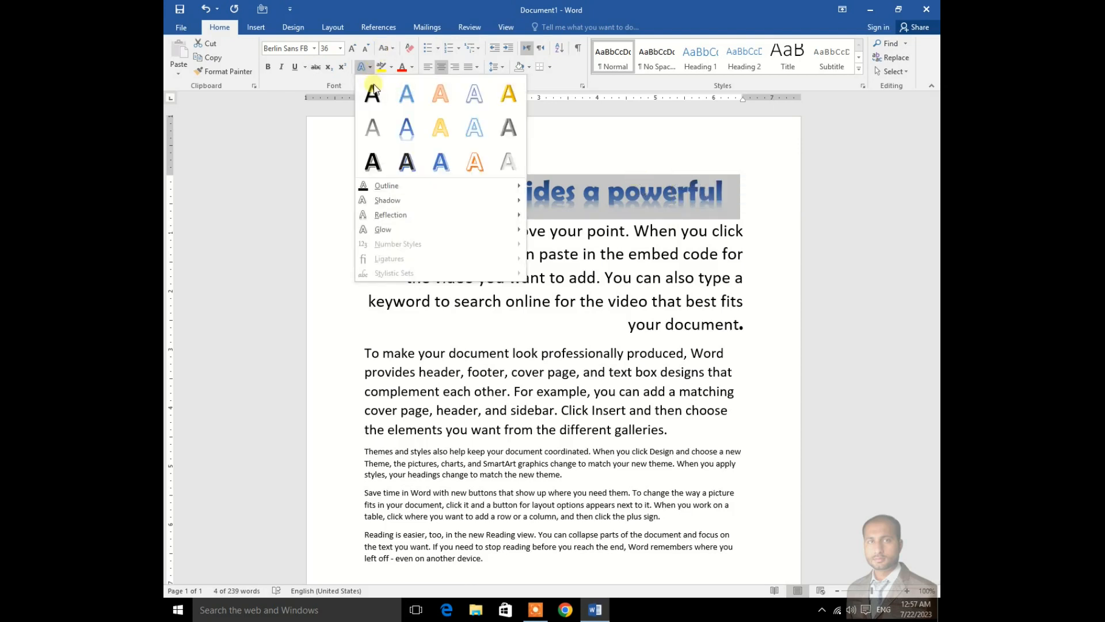
mouse_move(403, 187)
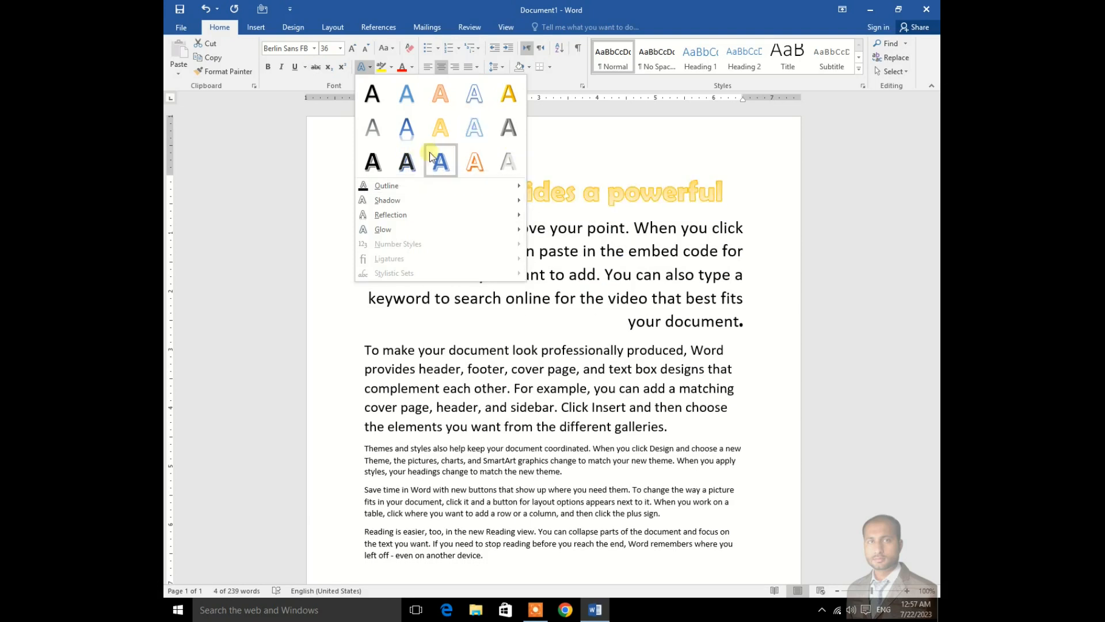
click(406, 162)
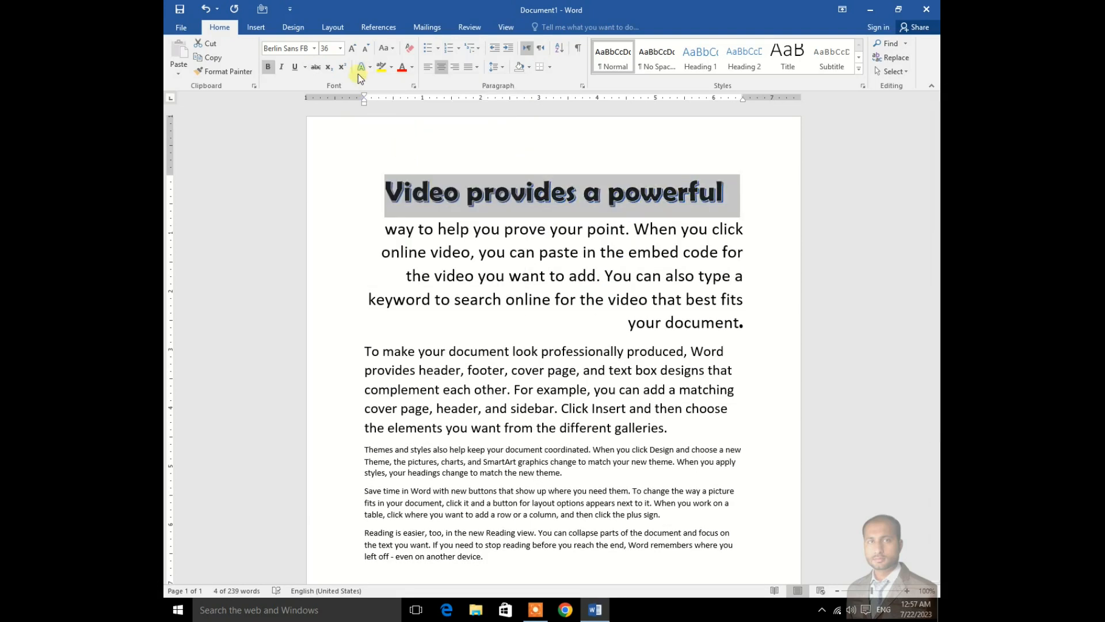
Step: Give the "Video provides a powerful" heading a red text outline and deselect it
click(371, 67)
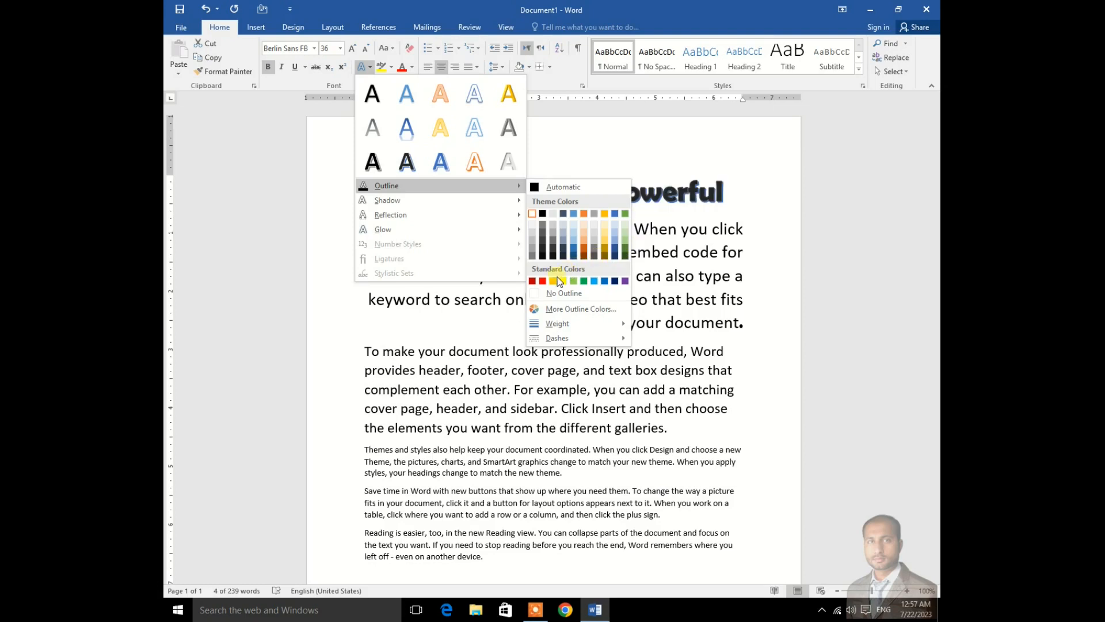
click(542, 280)
click(576, 230)
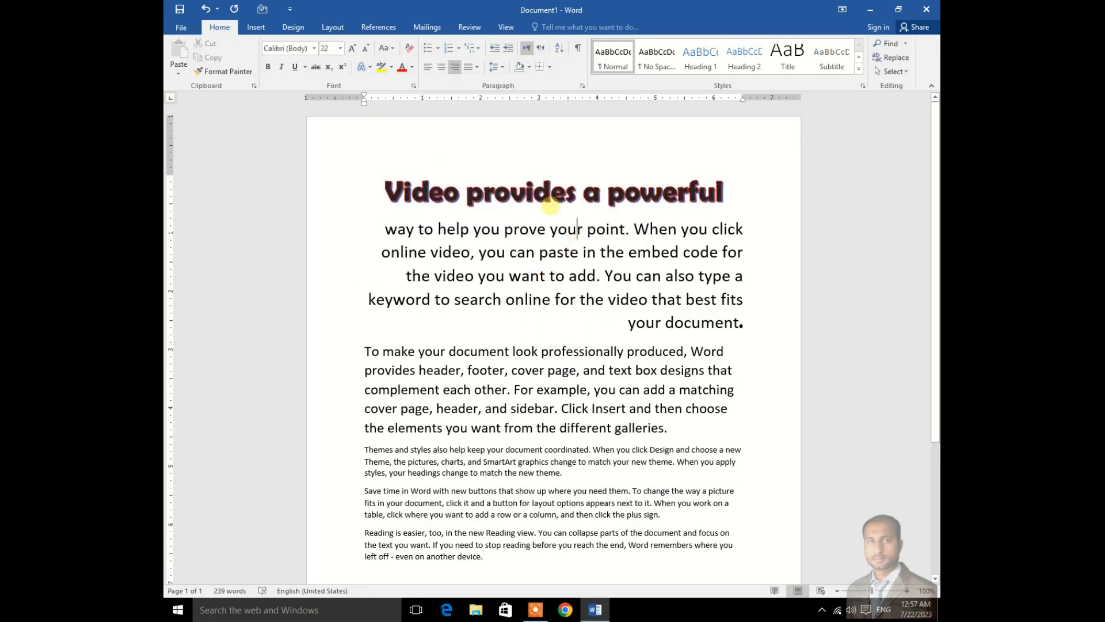
Step: Reselect the heading, open the full outline color palette, and try pink, purple, blue, green and dark olive standard swatches
drag(382, 190, 740, 190)
click(367, 67)
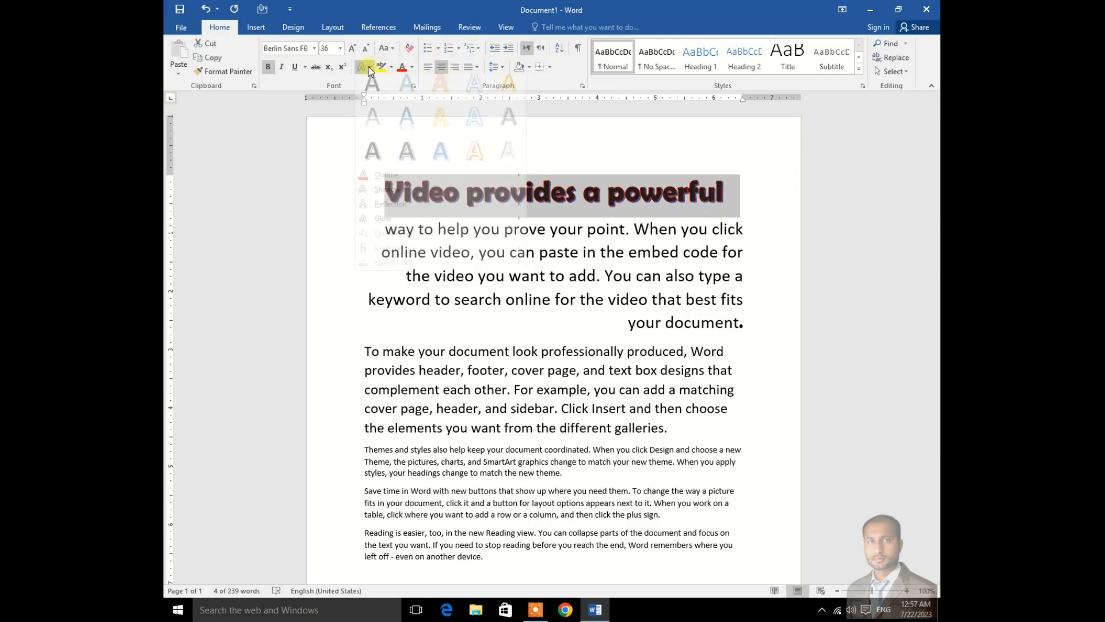
mouse_move(403, 185)
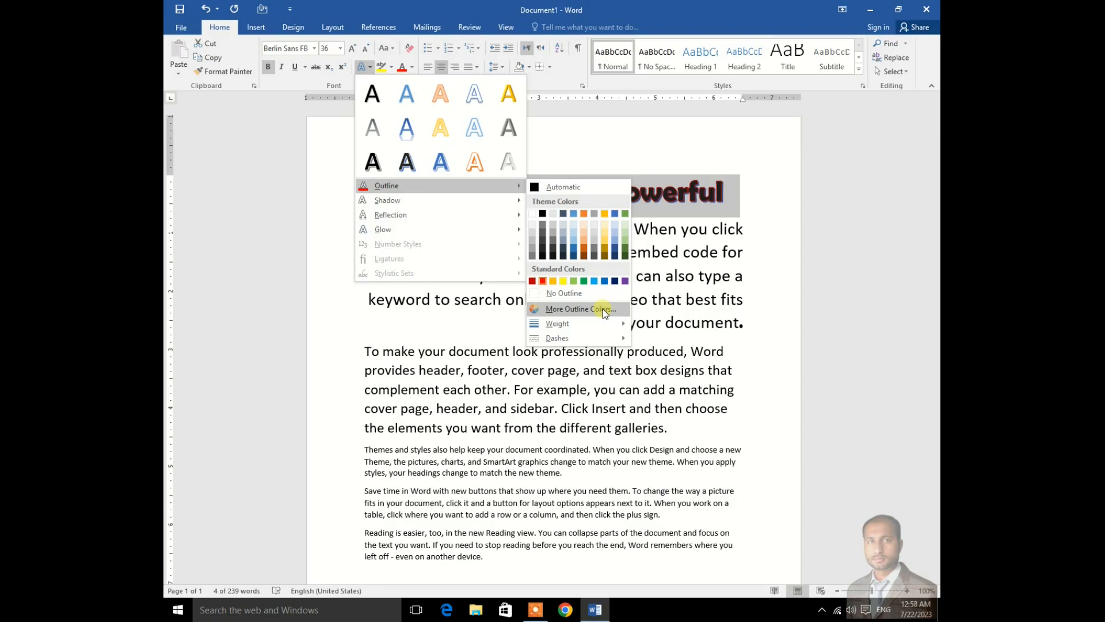
click(603, 309)
drag(560, 201, 676, 195)
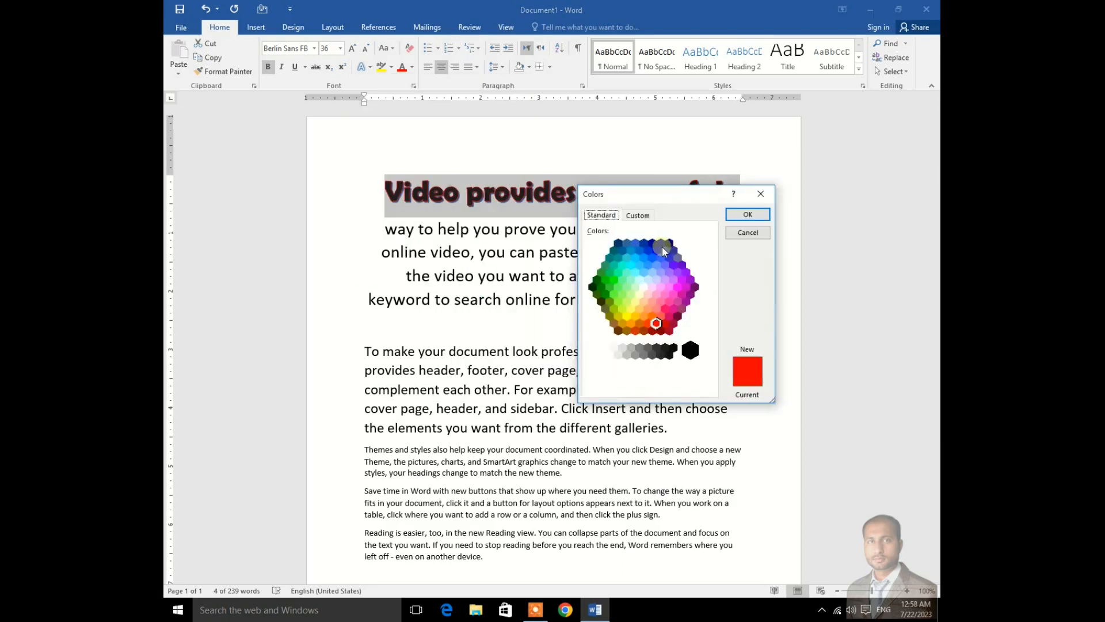
click(666, 308)
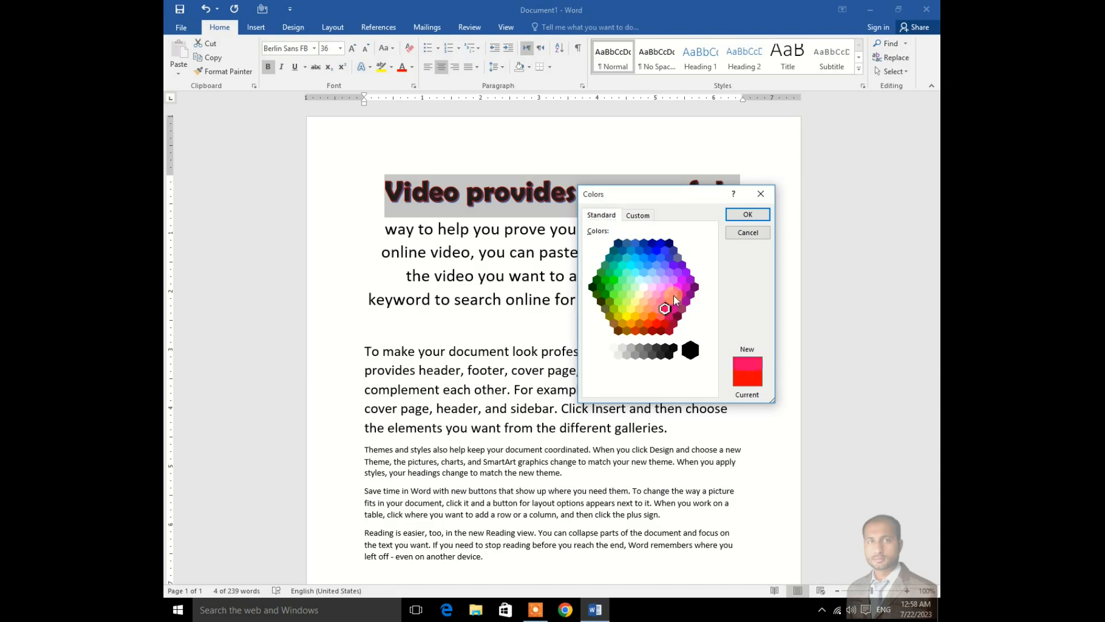
click(674, 294)
click(680, 287)
click(669, 258)
click(651, 246)
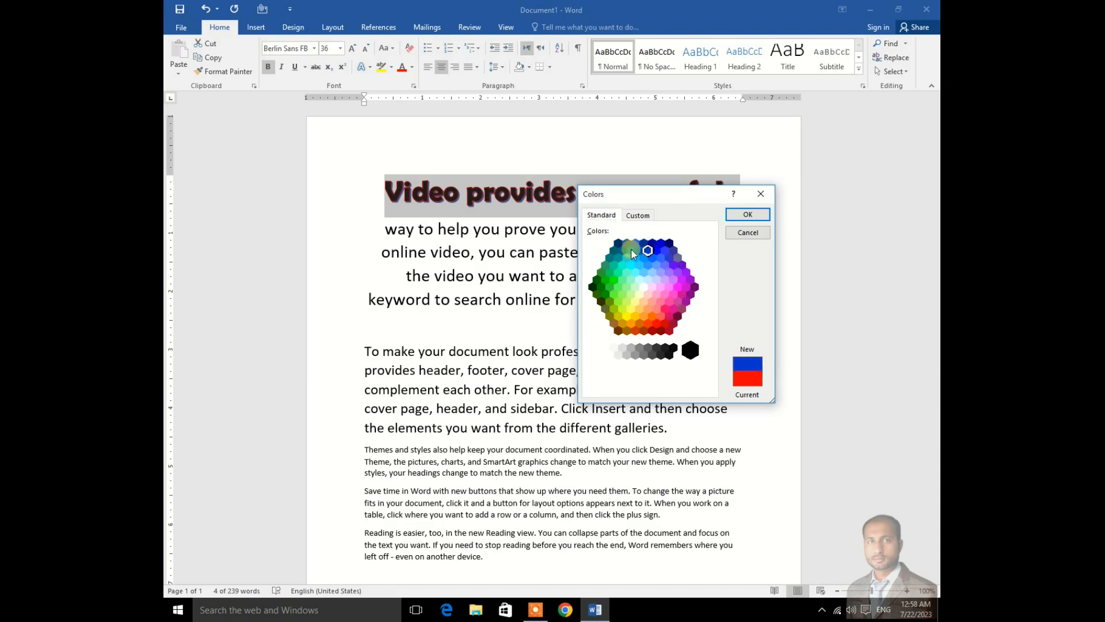
click(603, 277)
click(604, 288)
click(606, 307)
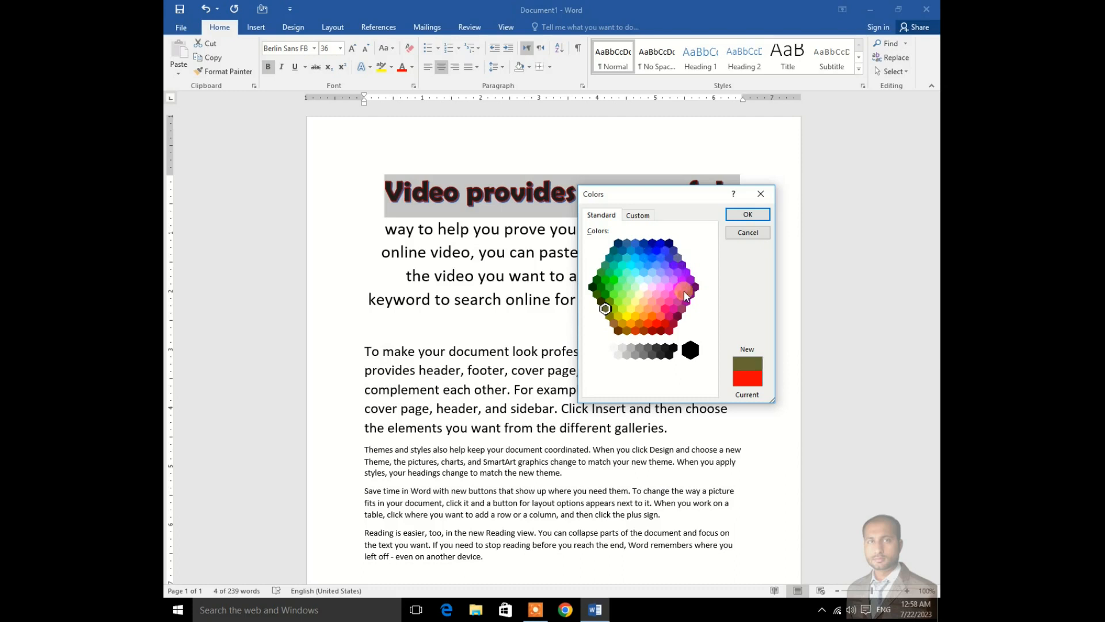
Step: Mix a custom purple, lighten it to a pinkish violet, and apply it as the heading's outline color
click(638, 215)
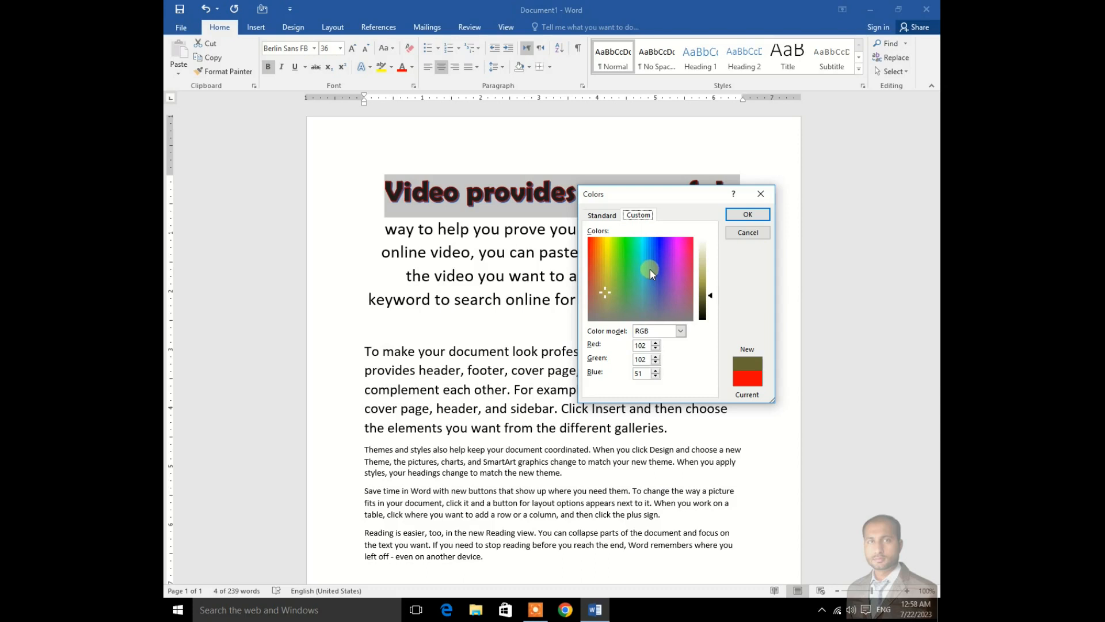
drag(603, 295, 675, 256)
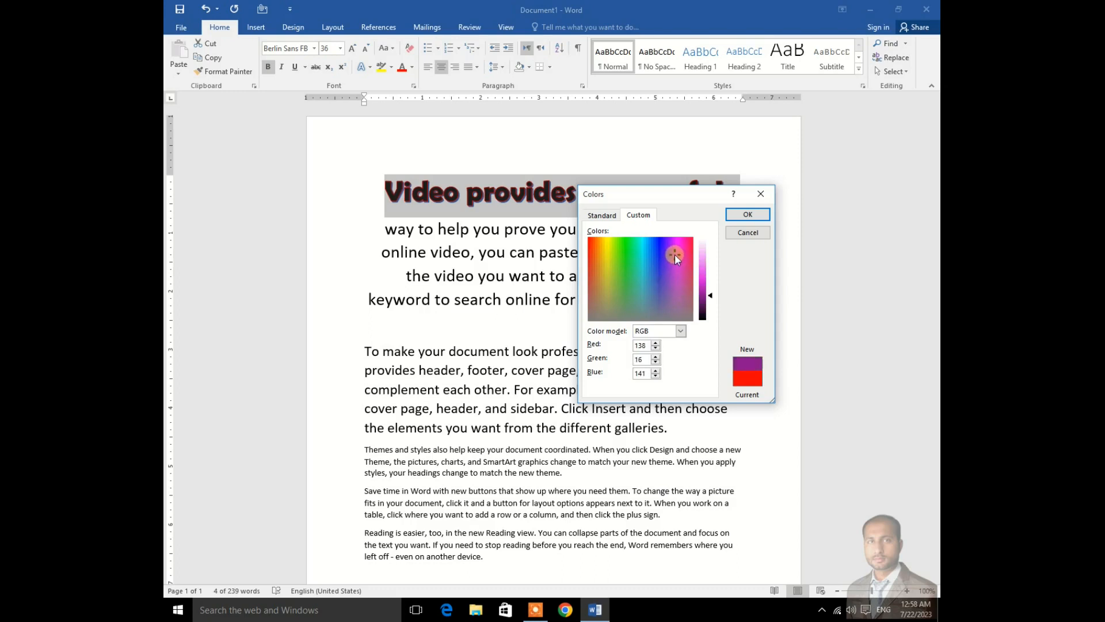
drag(712, 295, 707, 269)
click(751, 217)
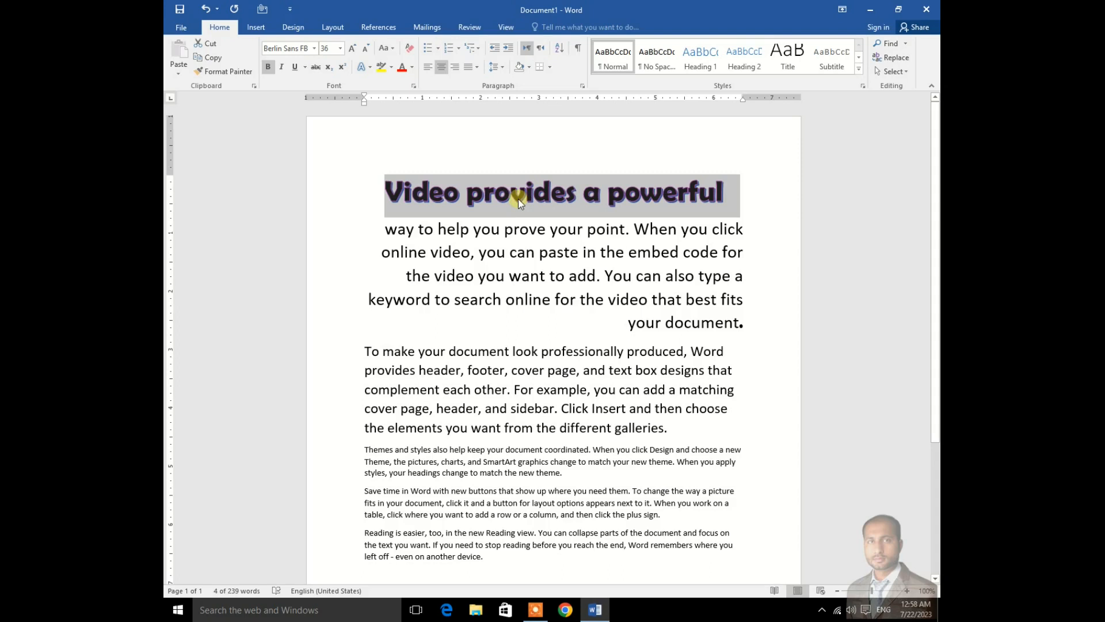
Step: Set the heading's text outline weight to 1½ pt
click(370, 68)
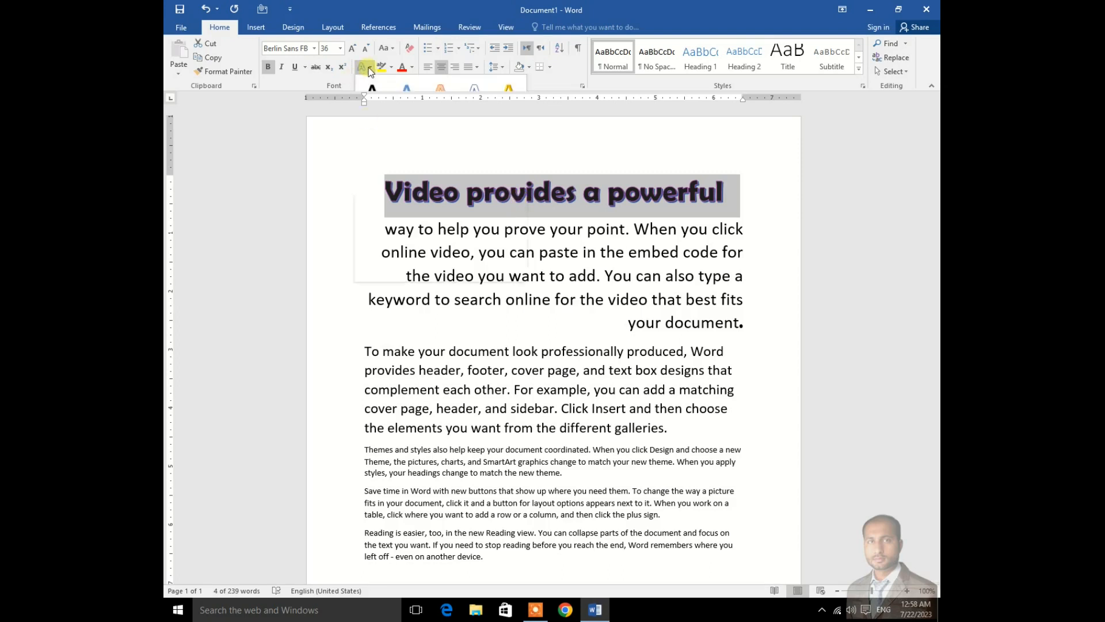
mouse_move(384, 186)
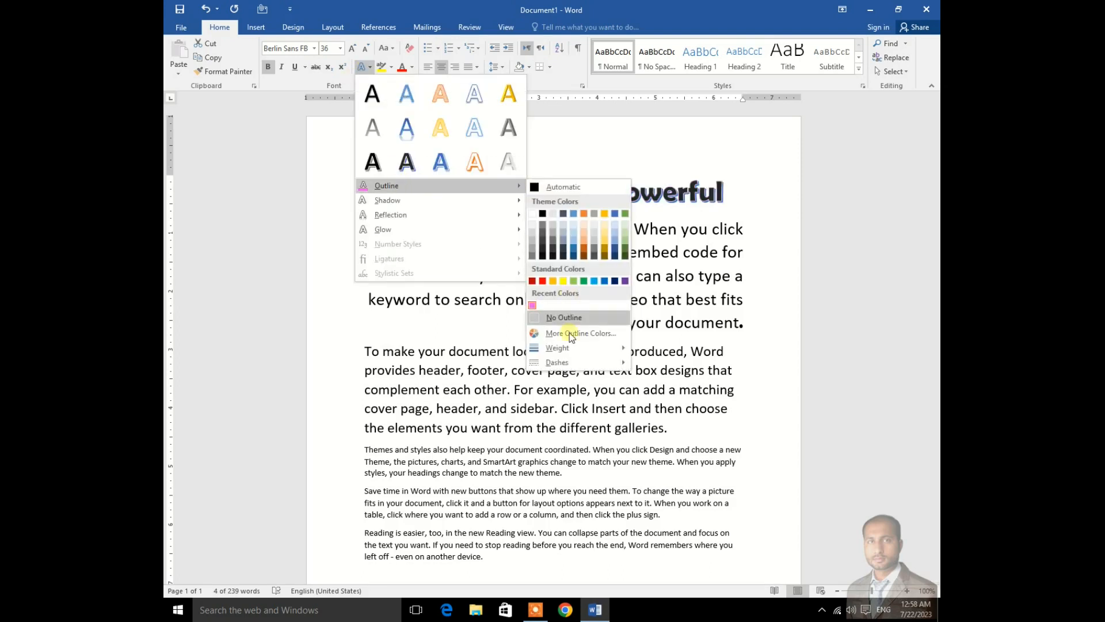
mouse_move(568, 350)
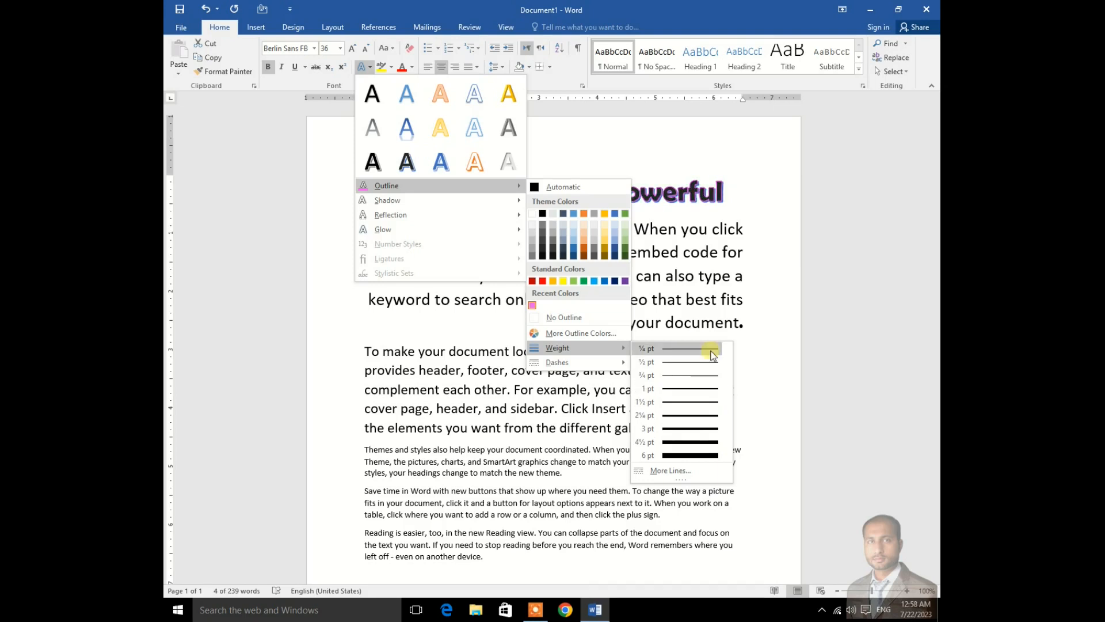
click(696, 402)
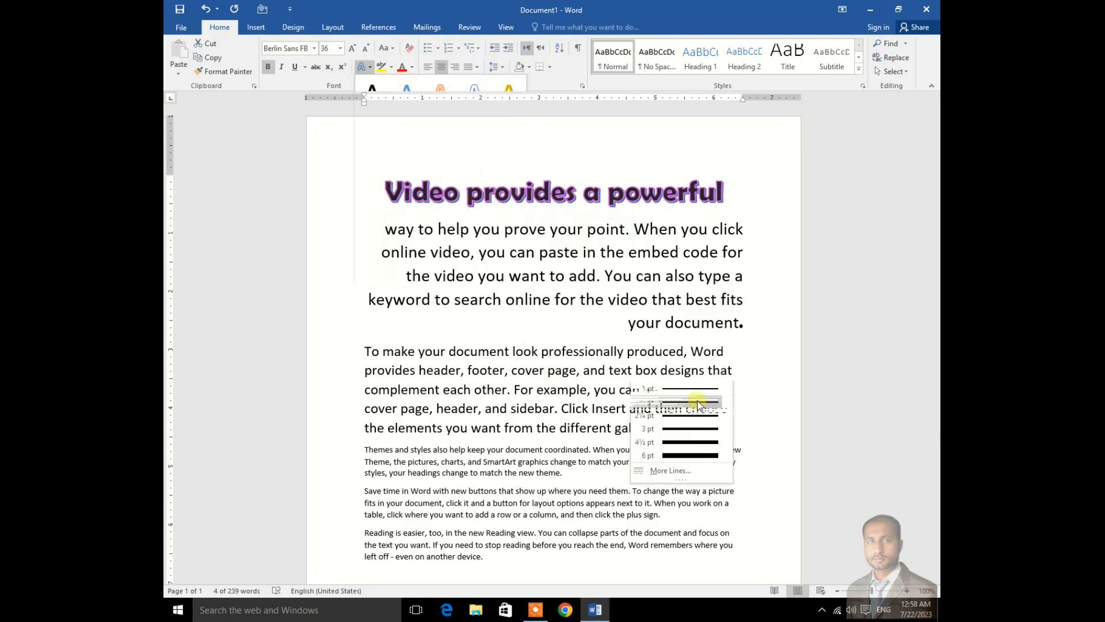
Step: Look through the outline dash styles, review the detailed text outline settings, and close them without changes
click(370, 69)
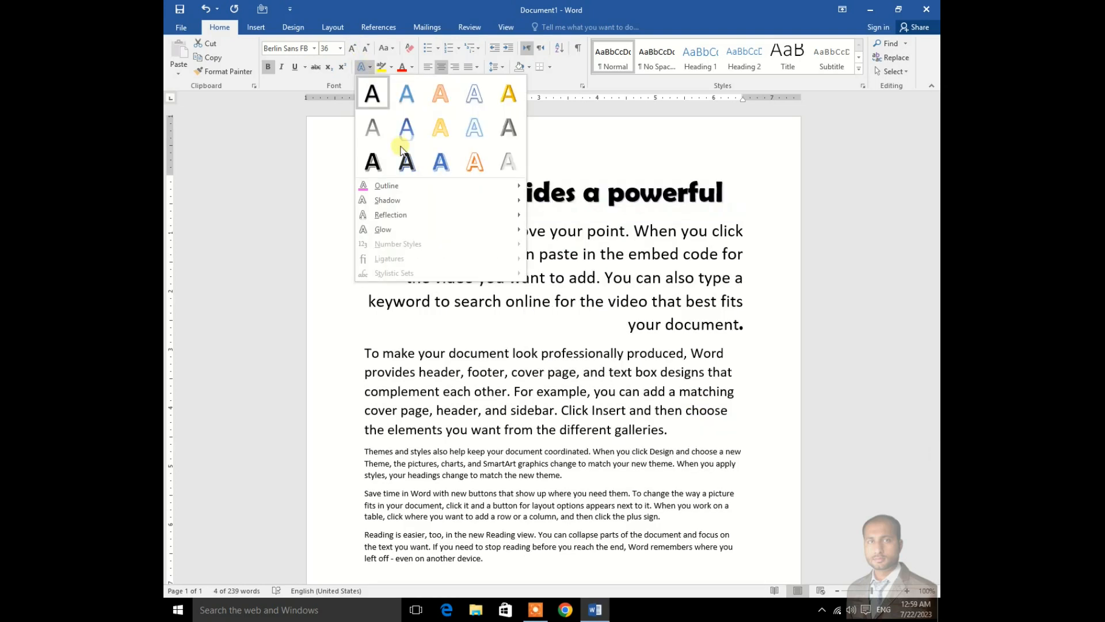
mouse_move(479, 192)
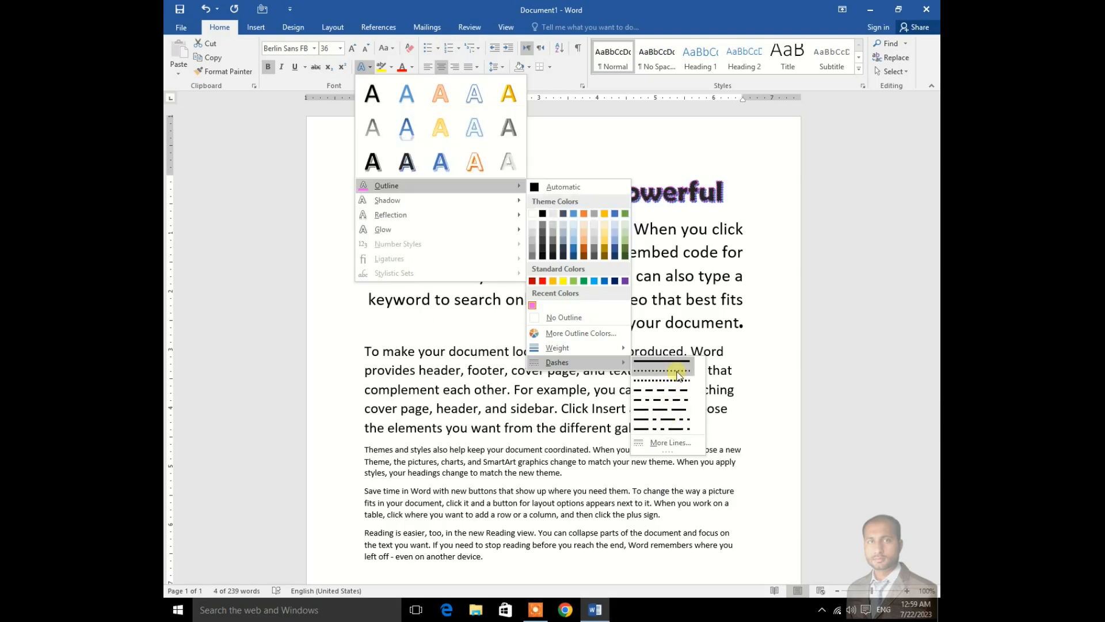
click(667, 446)
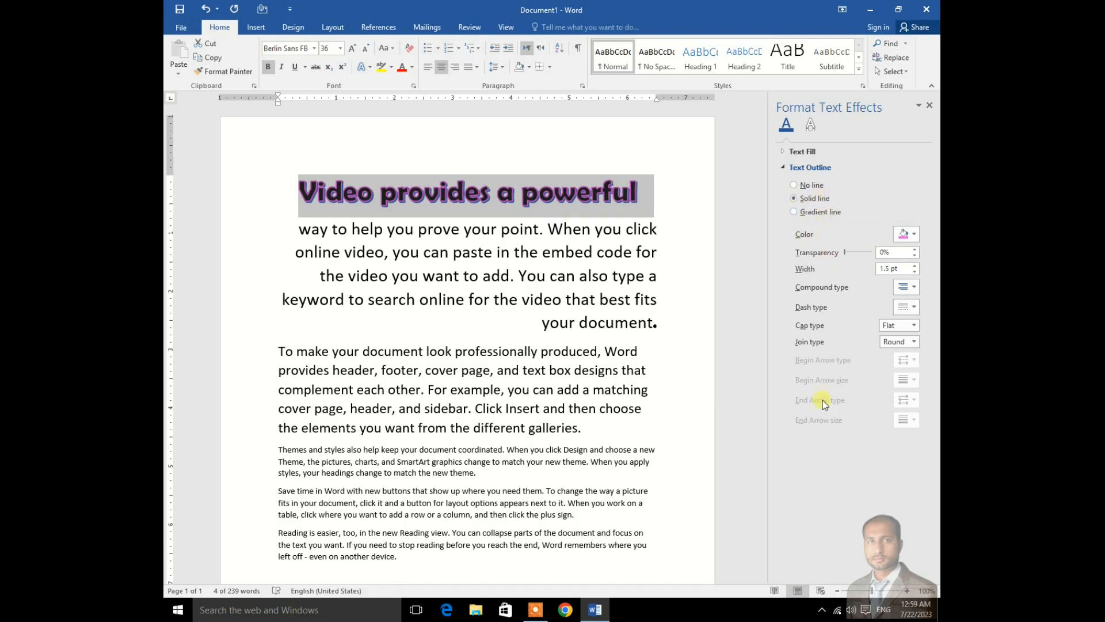
click(929, 107)
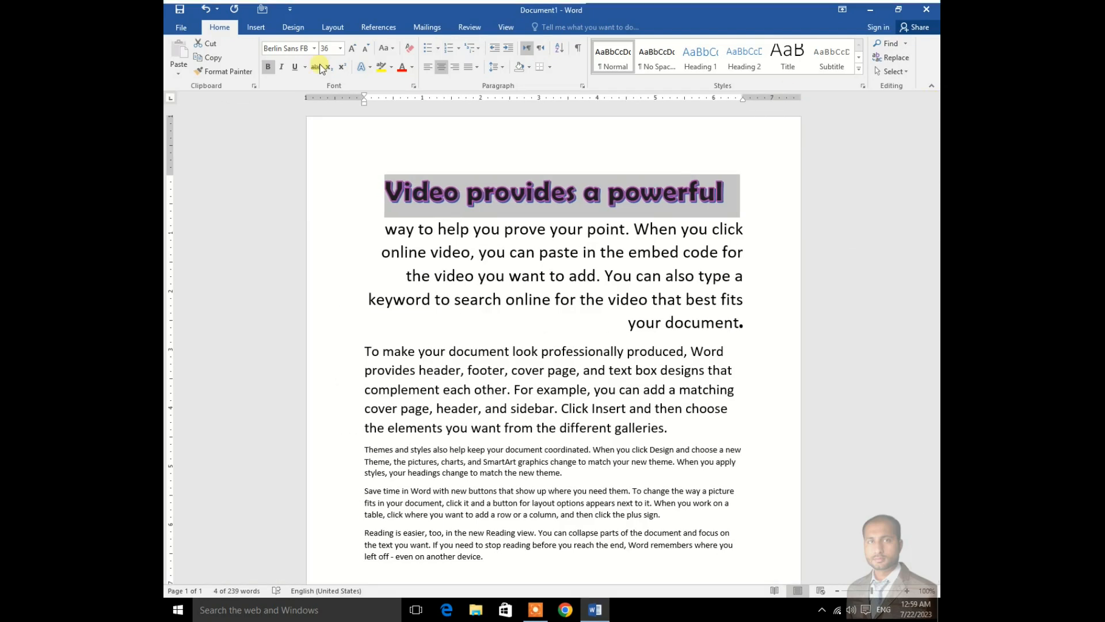
Step: Increase the heading's font size to 90
click(371, 66)
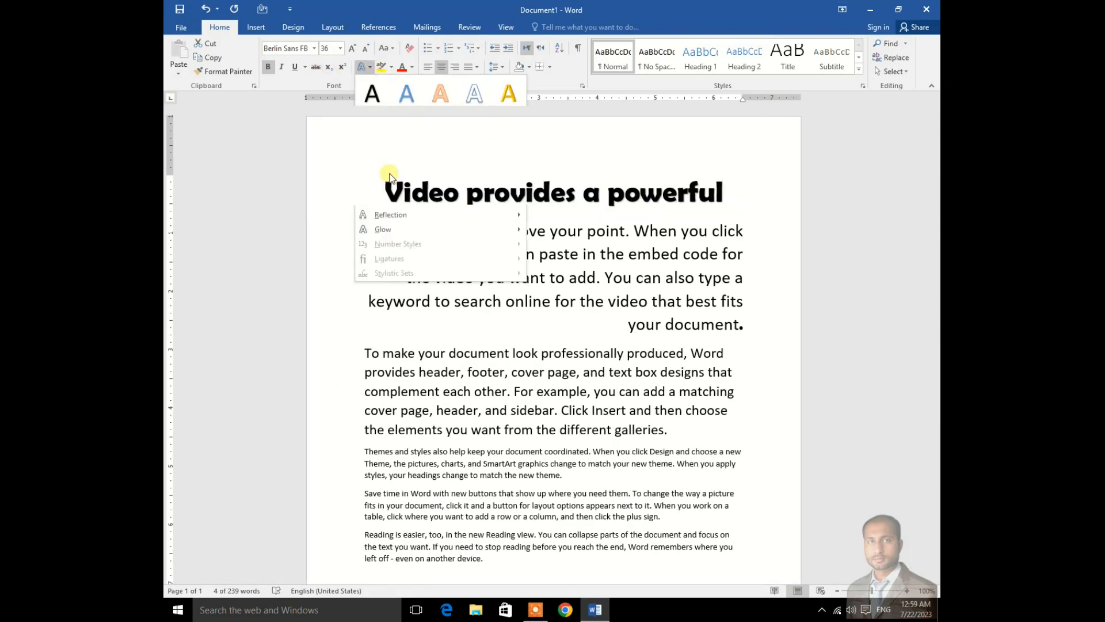
click(551, 188)
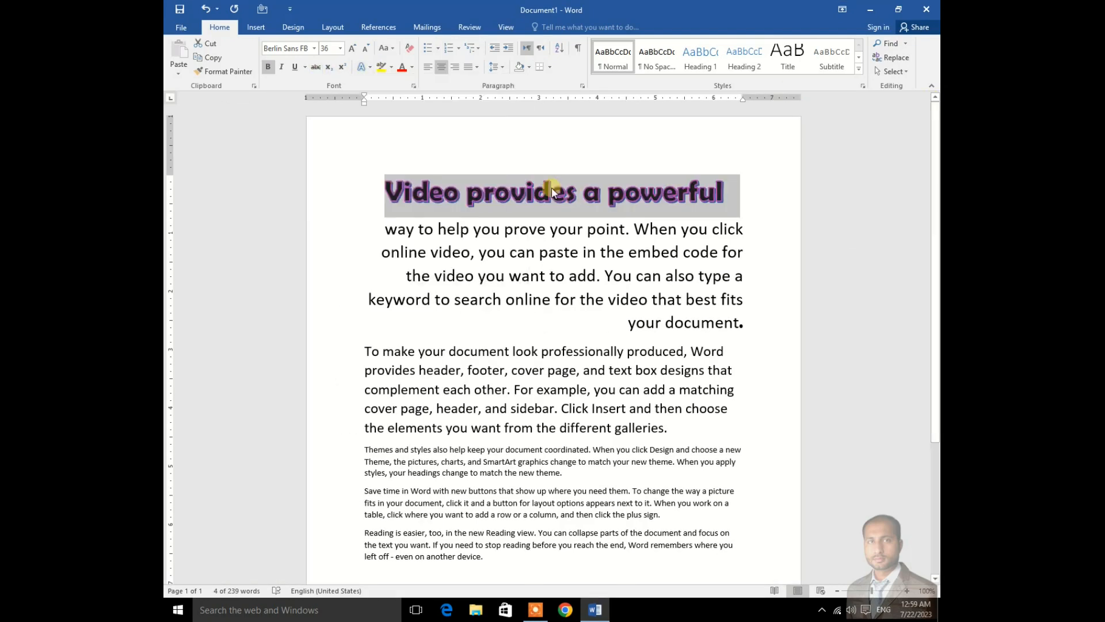
click(352, 48)
click(353, 47)
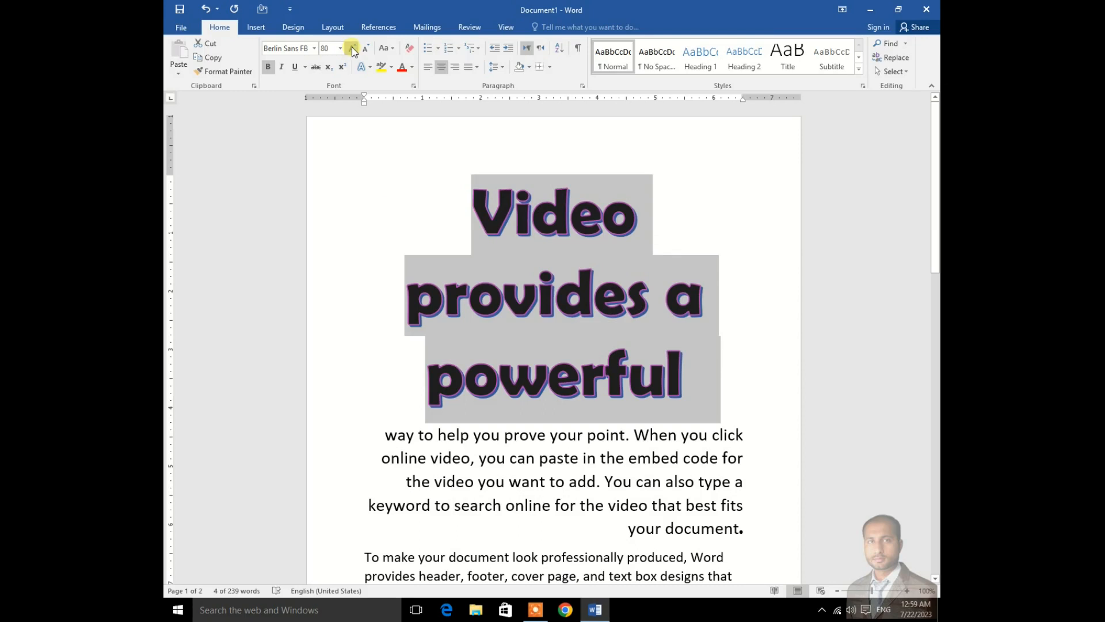
click(353, 48)
Step: Look through the shadow and reflection variations available for the enlarged heading, without applying any
click(362, 67)
mouse_move(403, 200)
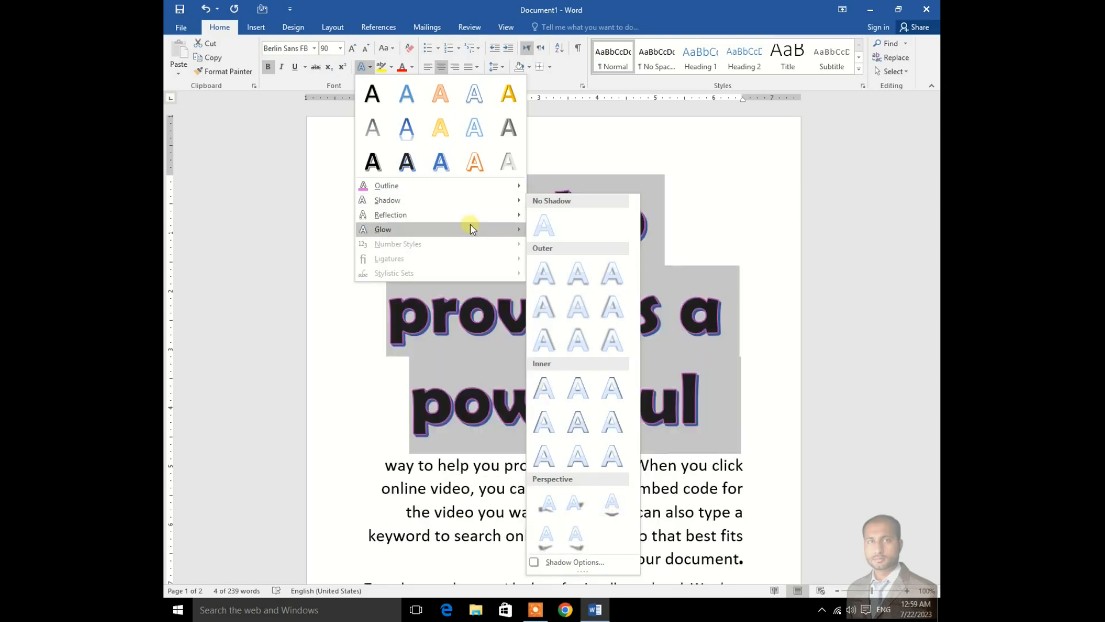
mouse_move(468, 216)
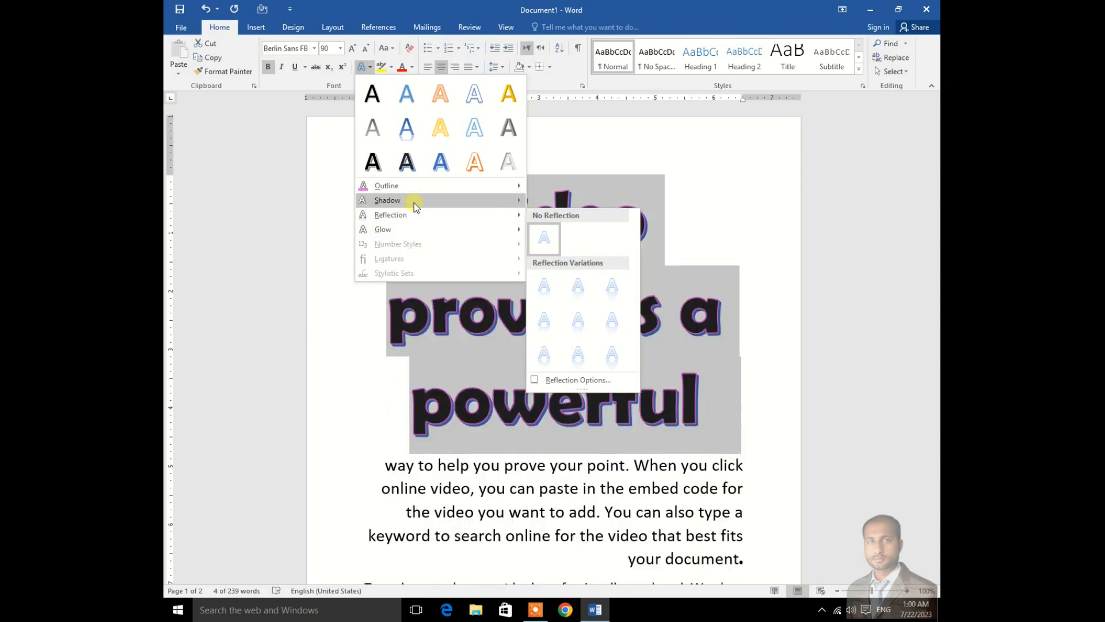
key(Escape)
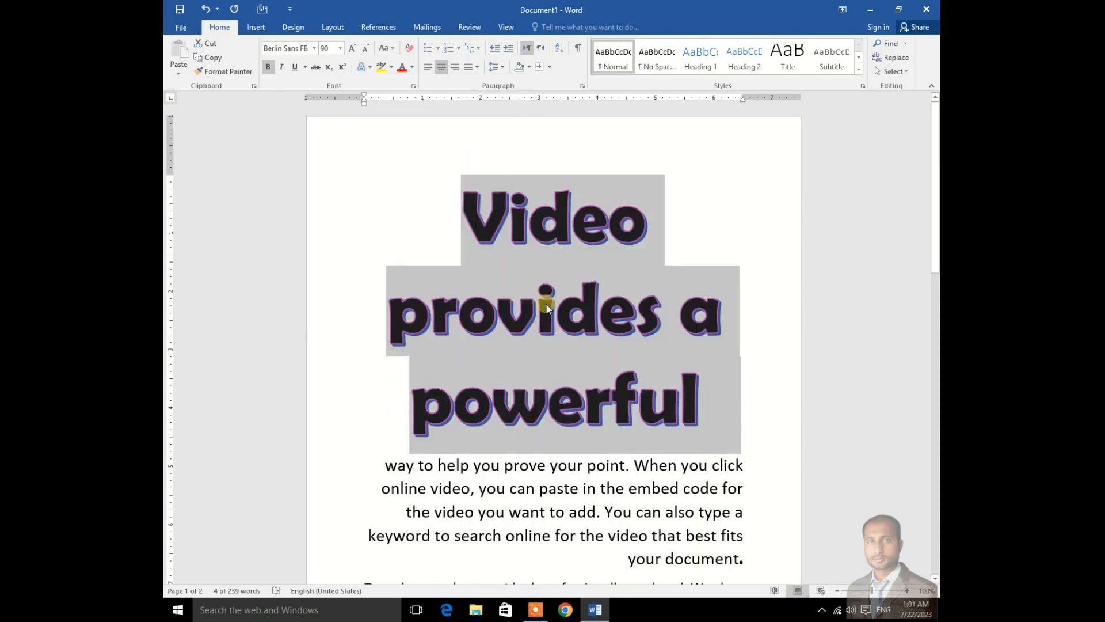
Step: Preview the heading's glow variations, open the detailed glow options, try a 150 pt glow size, and adjust the transparency
click(371, 68)
mouse_move(398, 231)
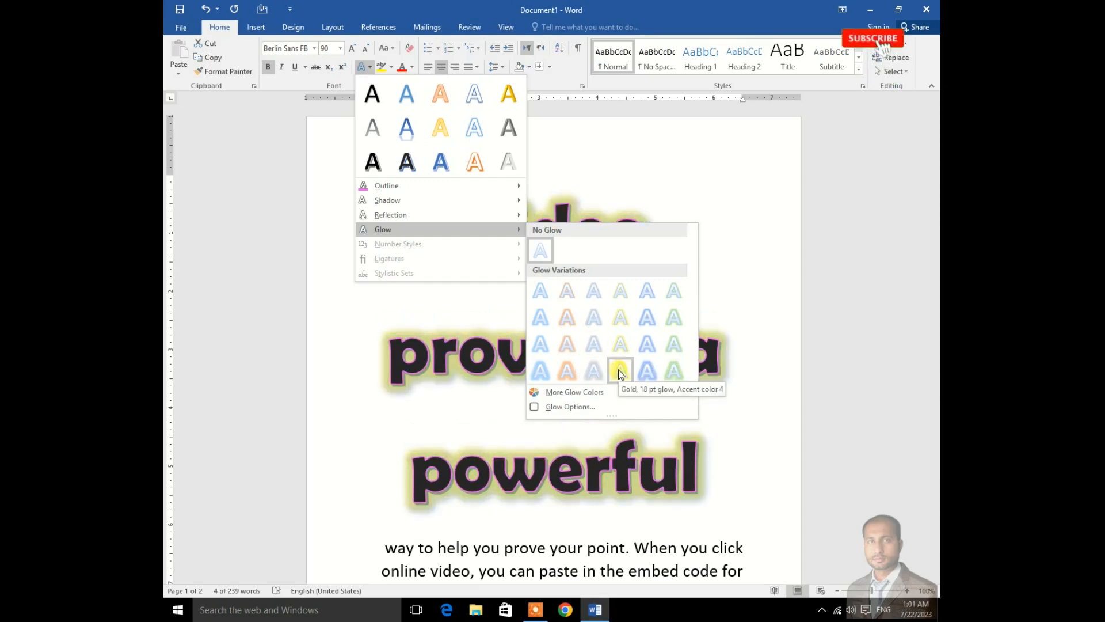
mouse_move(584, 396)
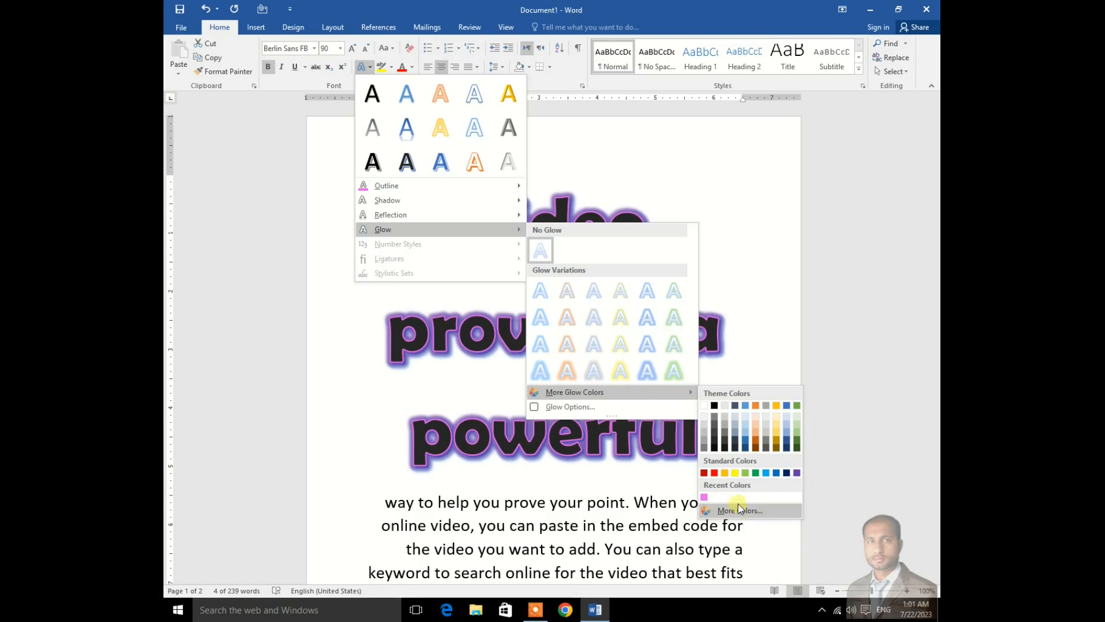
click(575, 408)
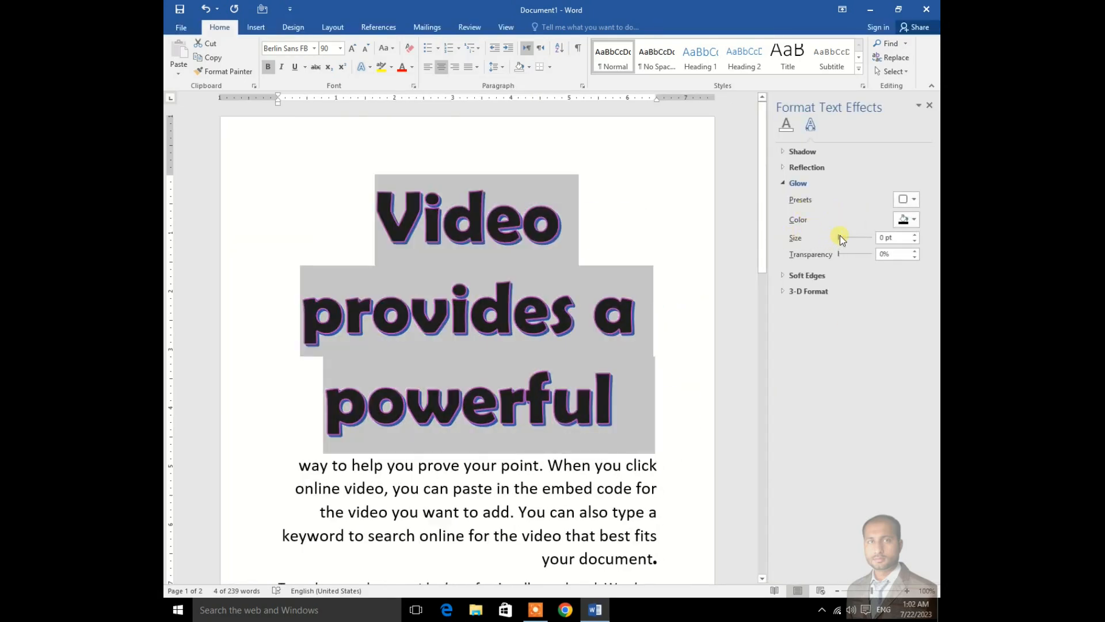
drag(841, 237, 879, 242)
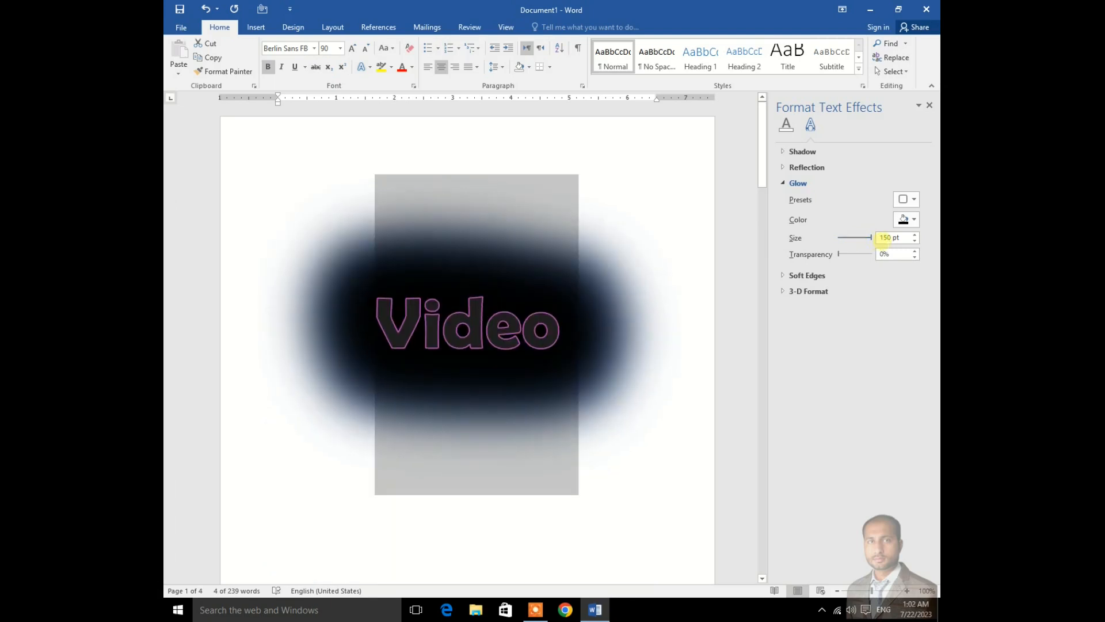
mouse_move(848, 253)
mouse_down()
mouse_move(863, 253)
mouse_move(838, 257)
mouse_move(875, 256)
mouse_move(836, 255)
mouse_up()
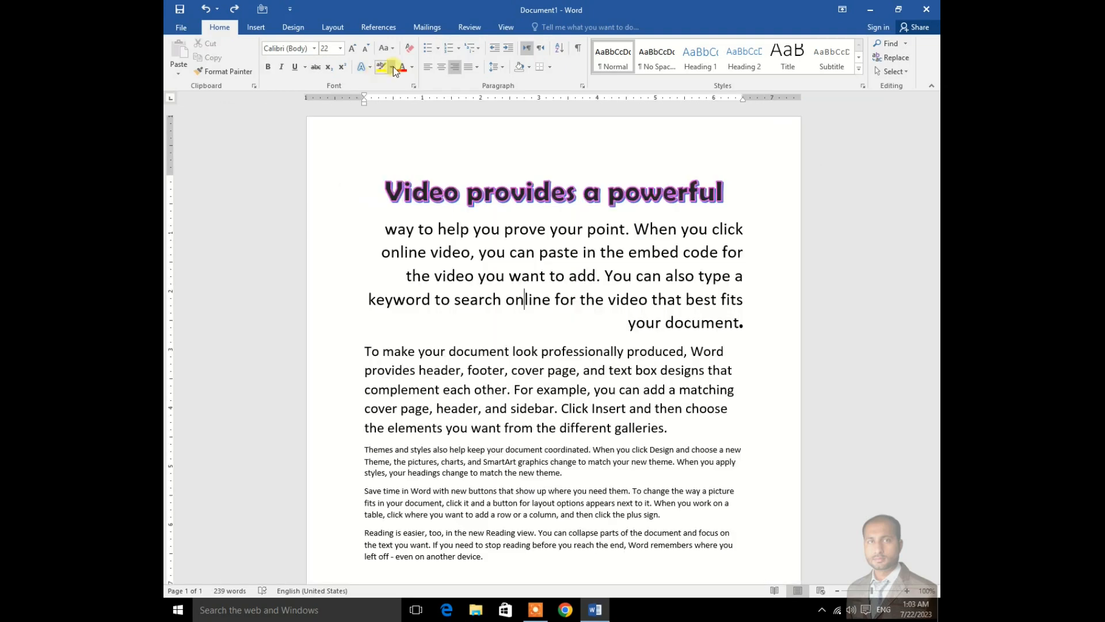
Step: Highlight the word "prove" in bright green and deselect it
click(393, 67)
click(385, 85)
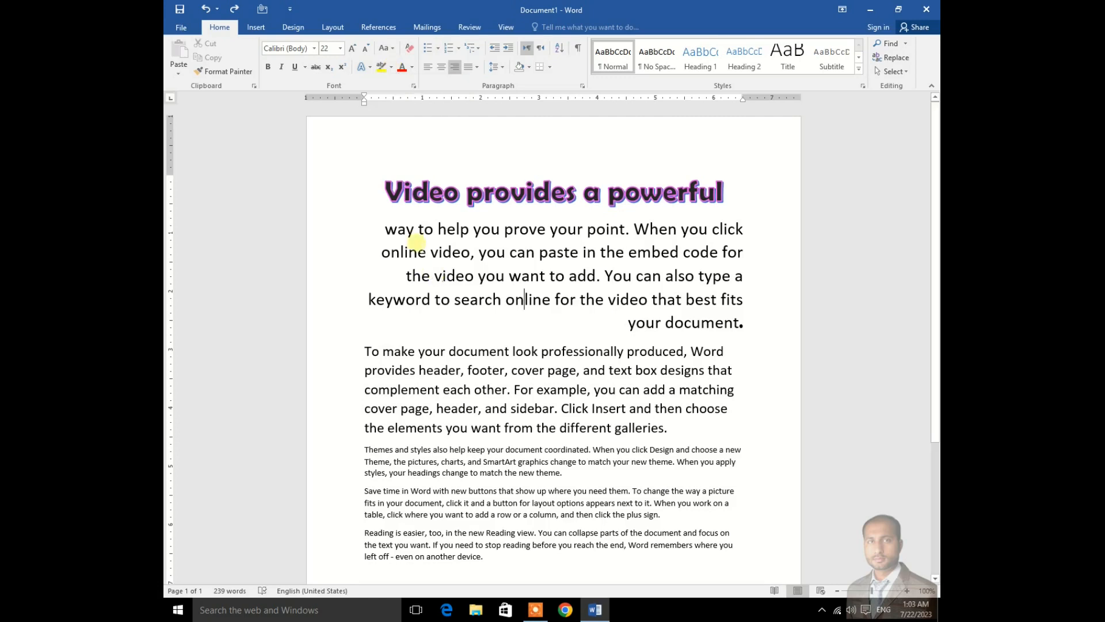
drag(385, 228, 547, 230)
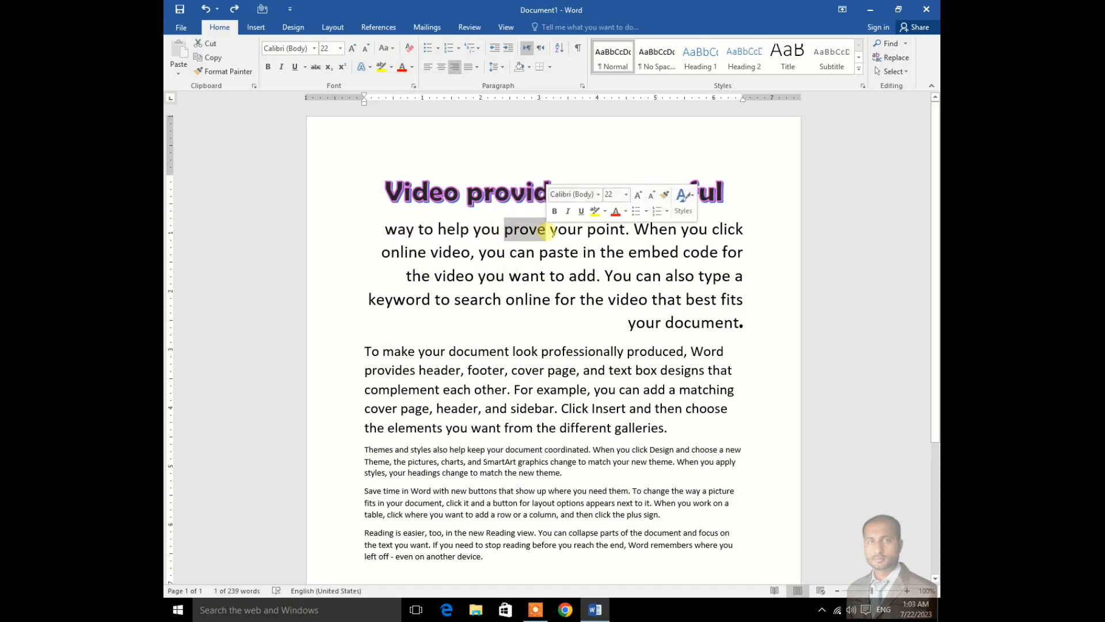
click(392, 67)
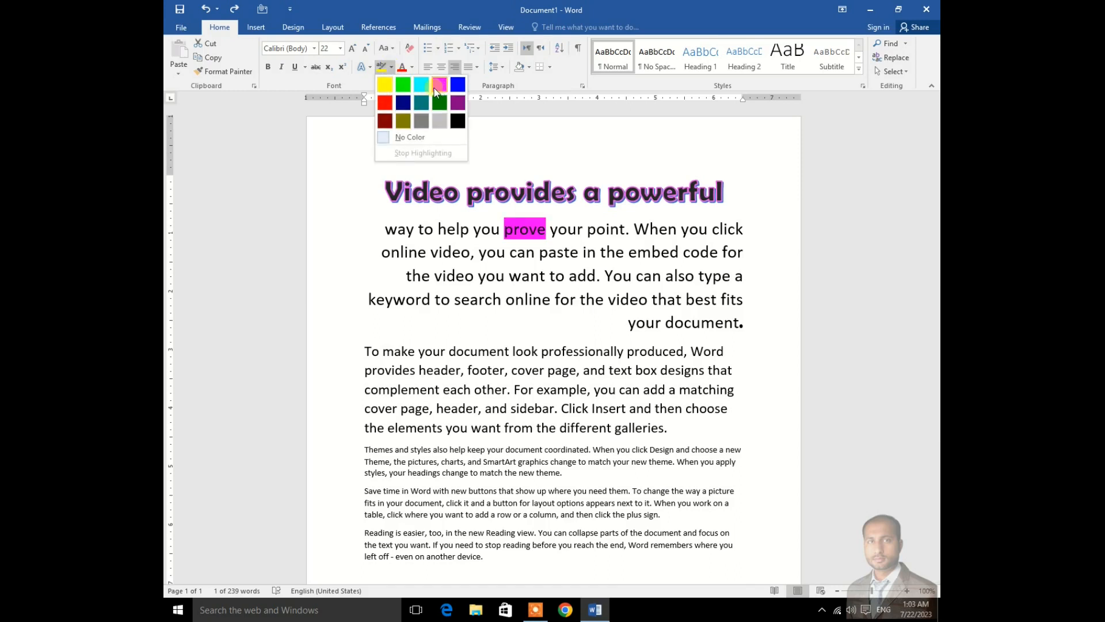
click(403, 85)
click(440, 252)
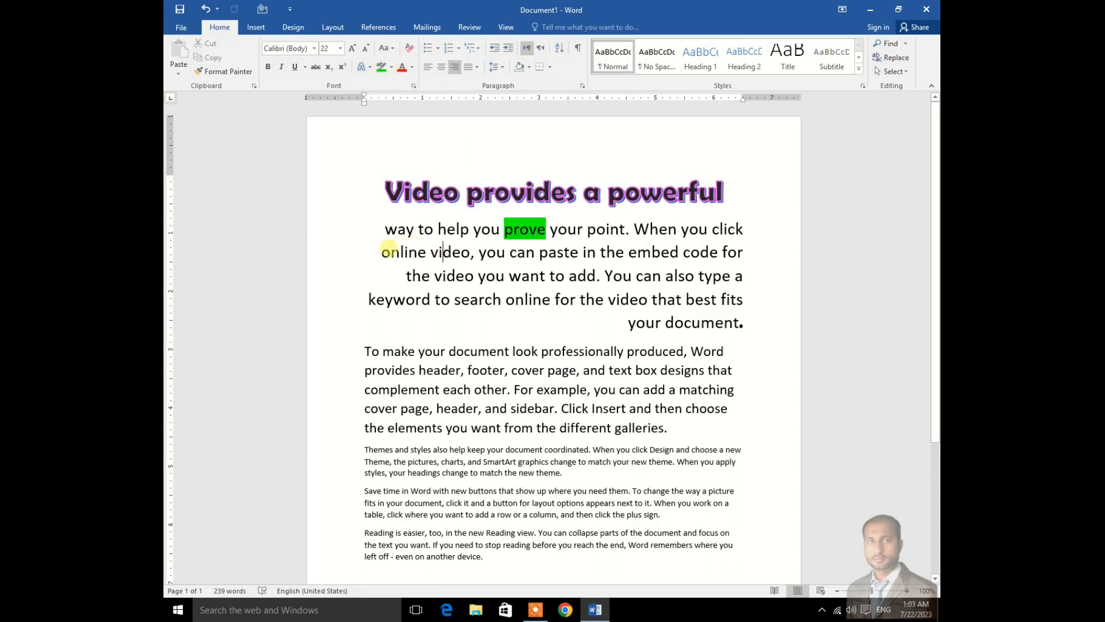
Step: Highlight the line "online video, you can paste in the embed code for" in pink and deselect it
drag(382, 252, 743, 253)
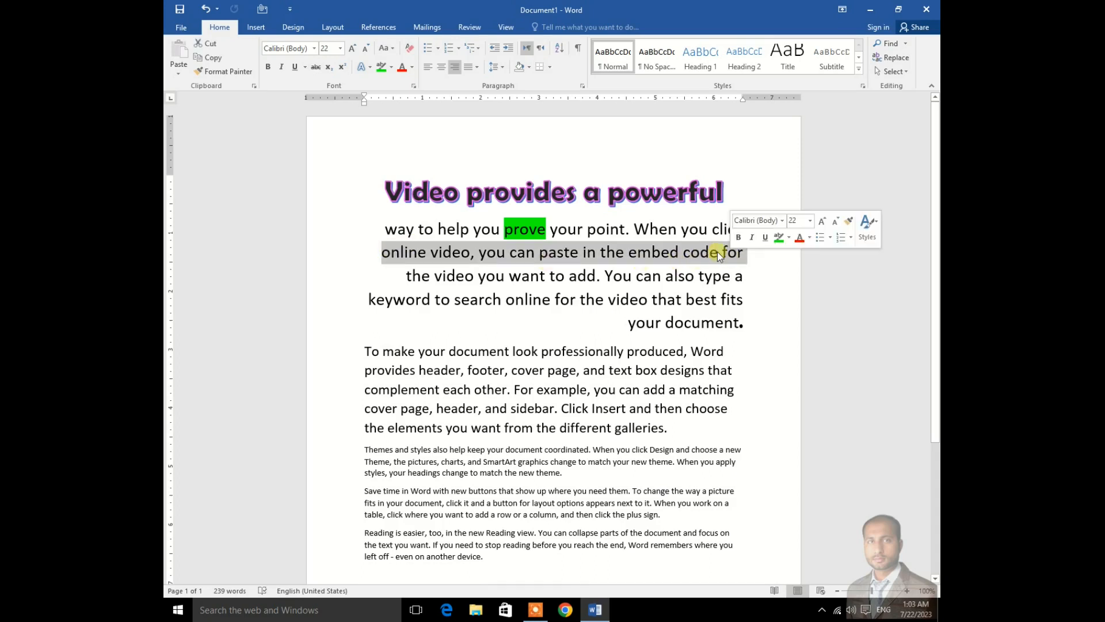
click(392, 67)
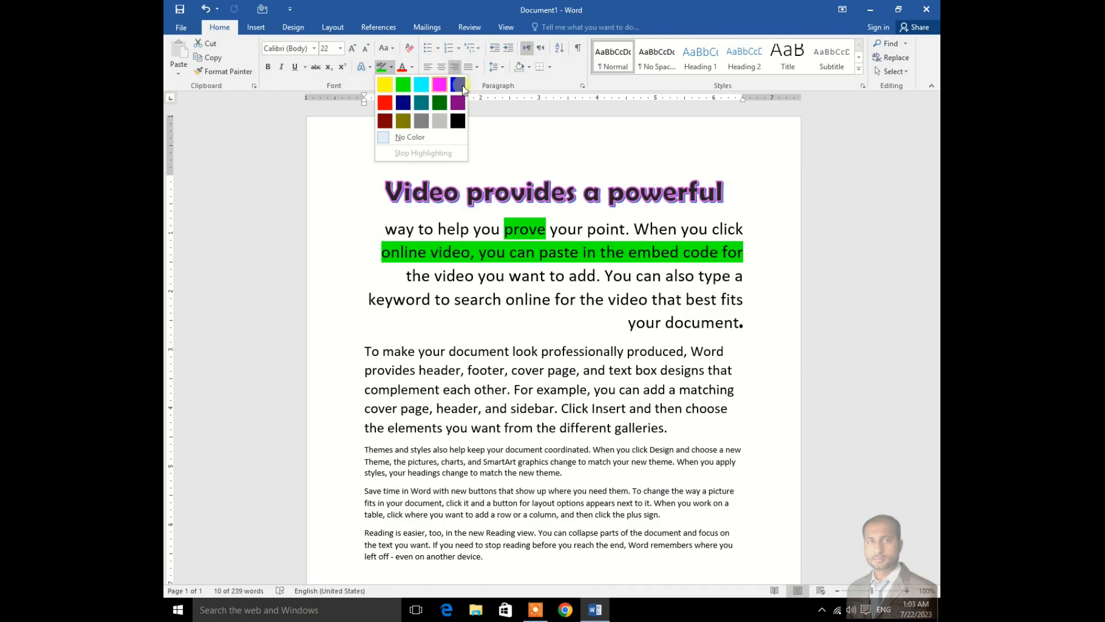
click(440, 84)
click(629, 323)
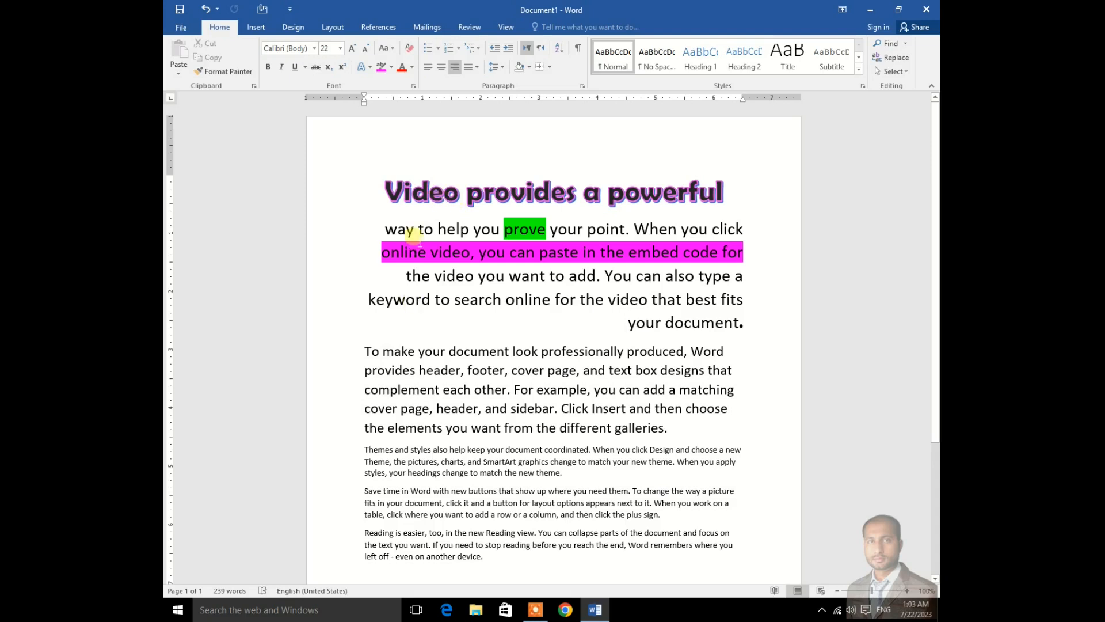
click(387, 179)
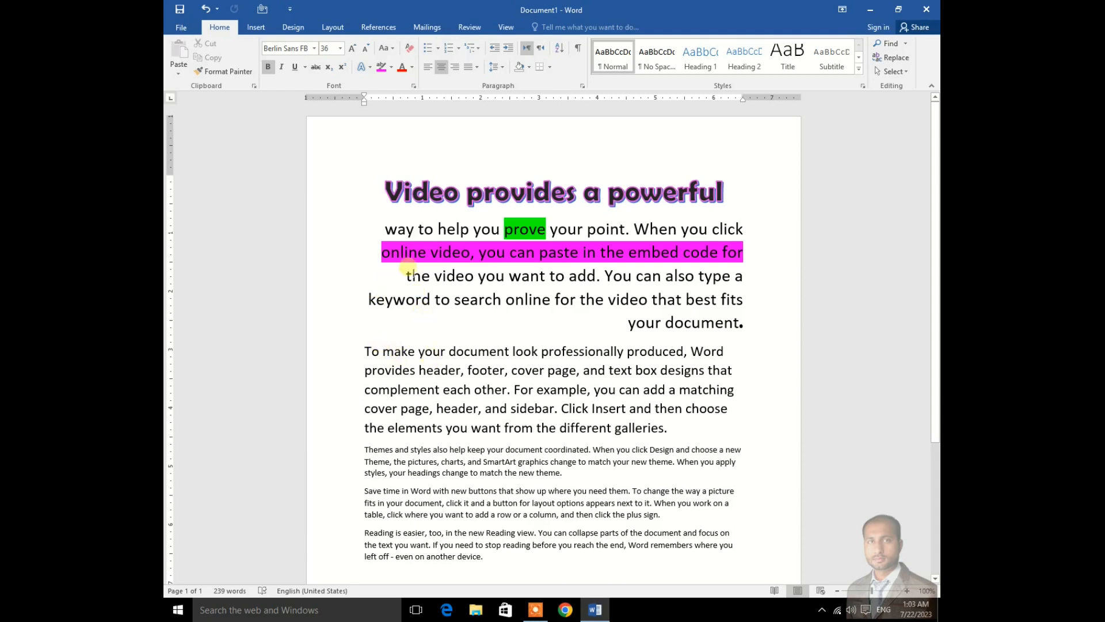
drag(406, 268, 435, 300)
click(446, 352)
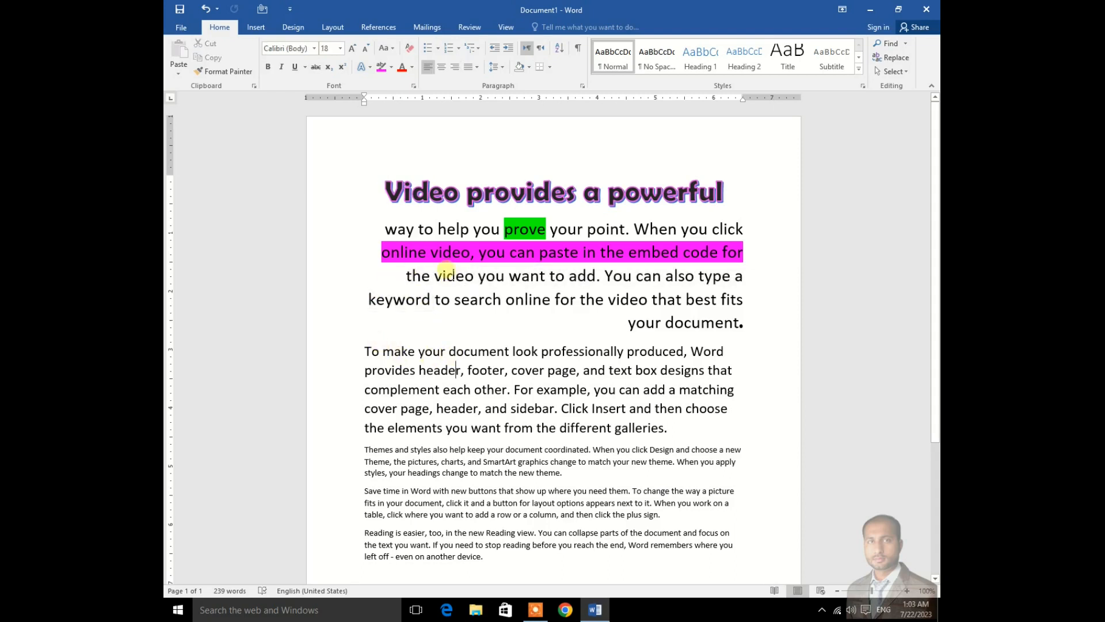
Step: Change the font colour of the heading "Video provides a powerful" to standard red
drag(387, 190, 726, 202)
click(413, 67)
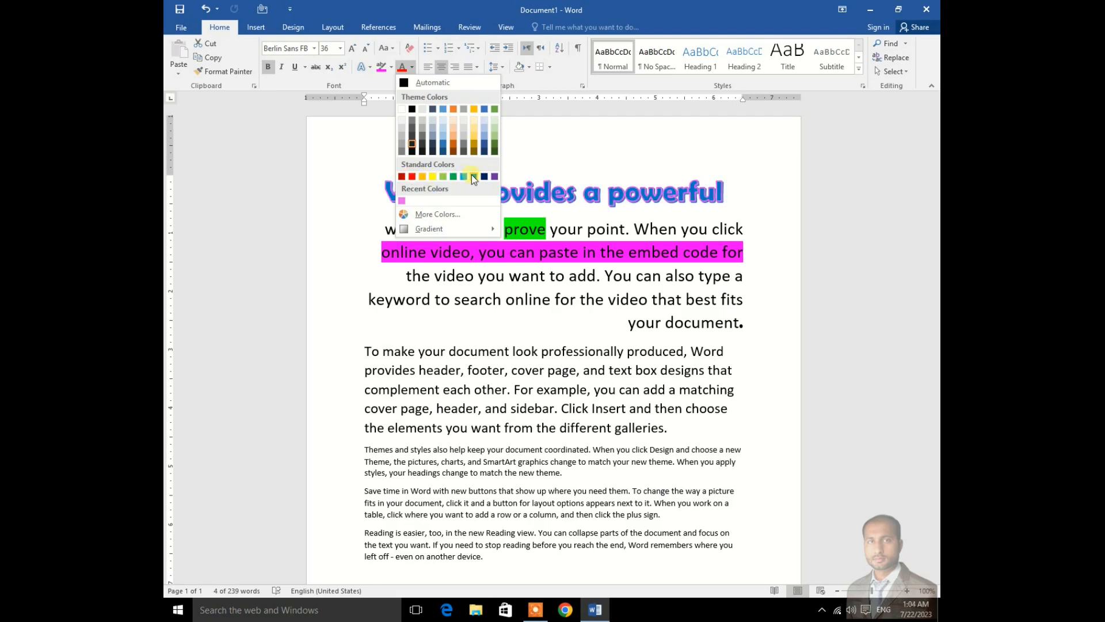
click(412, 176)
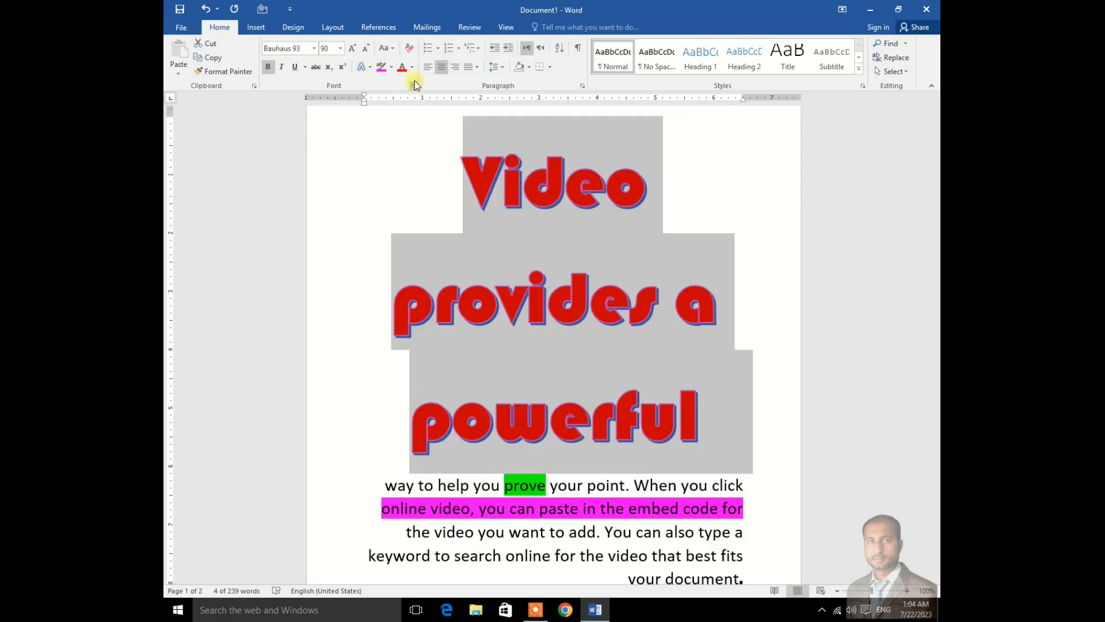
Step: Try several shades from the extended standard colour palette for the heading, apply a pink one, and undo the colour change
click(414, 72)
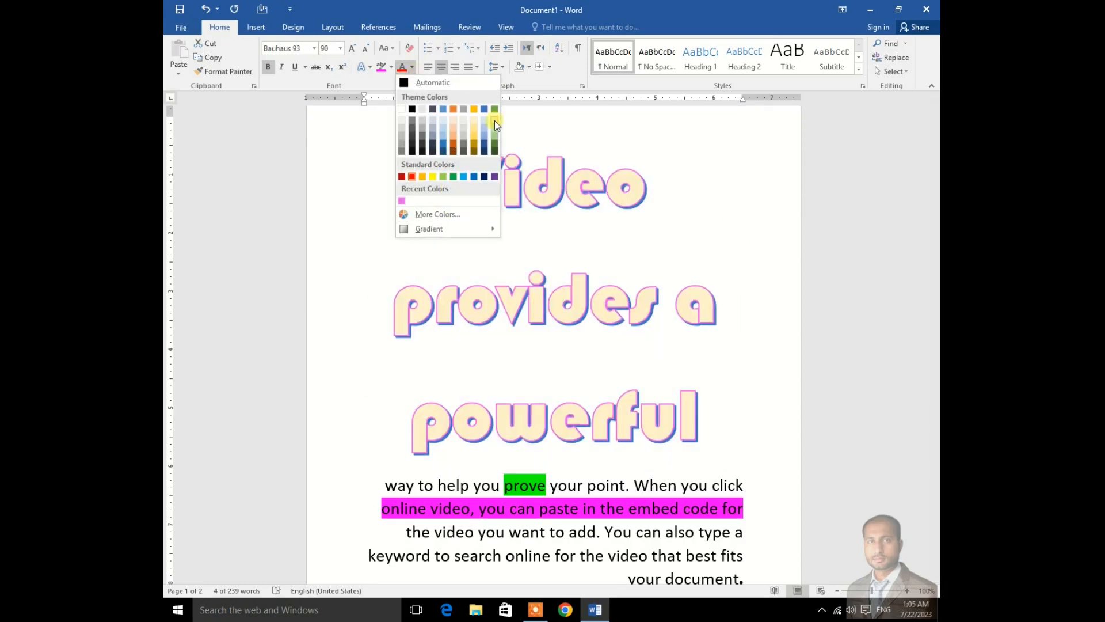
click(458, 214)
click(642, 257)
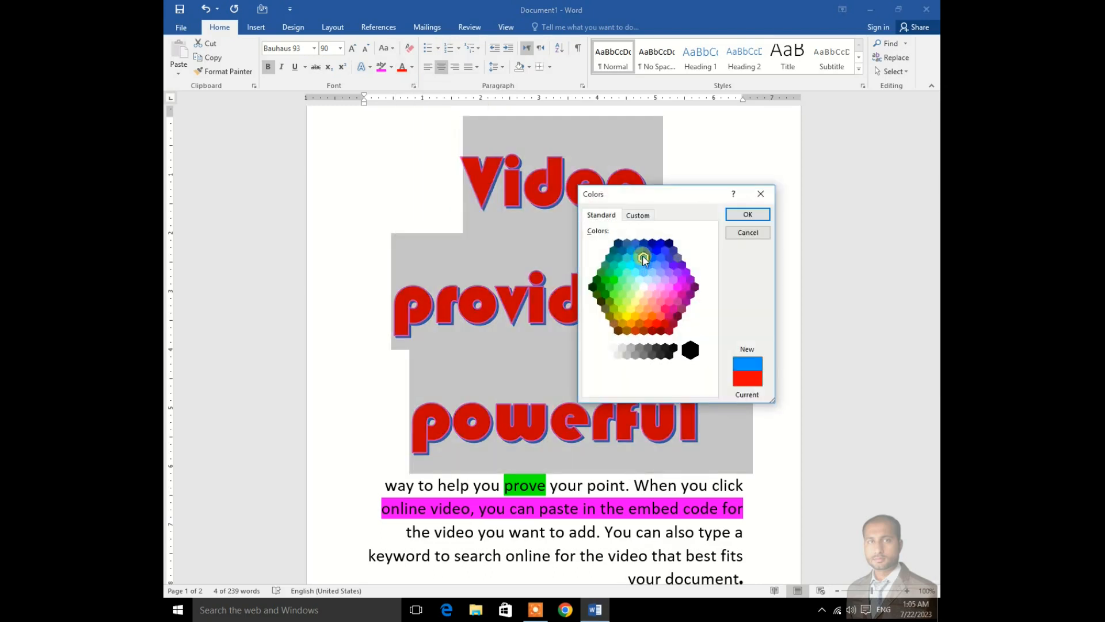
click(644, 266)
click(648, 280)
click(634, 301)
click(660, 272)
click(642, 262)
click(660, 244)
click(664, 251)
click(672, 268)
click(665, 295)
click(748, 215)
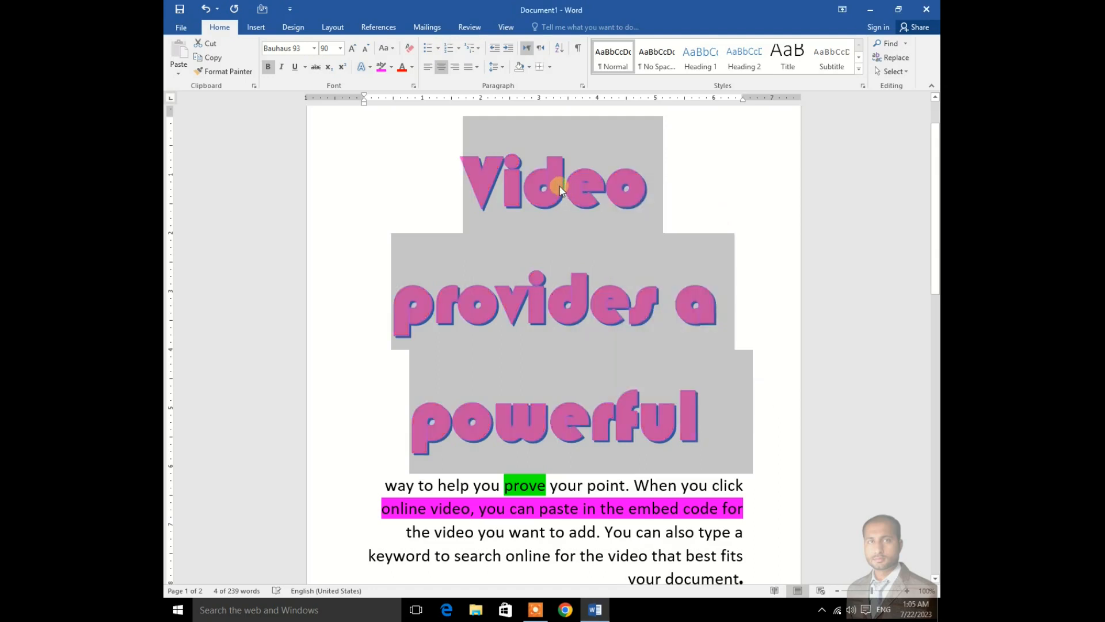
key(ctrl+z)
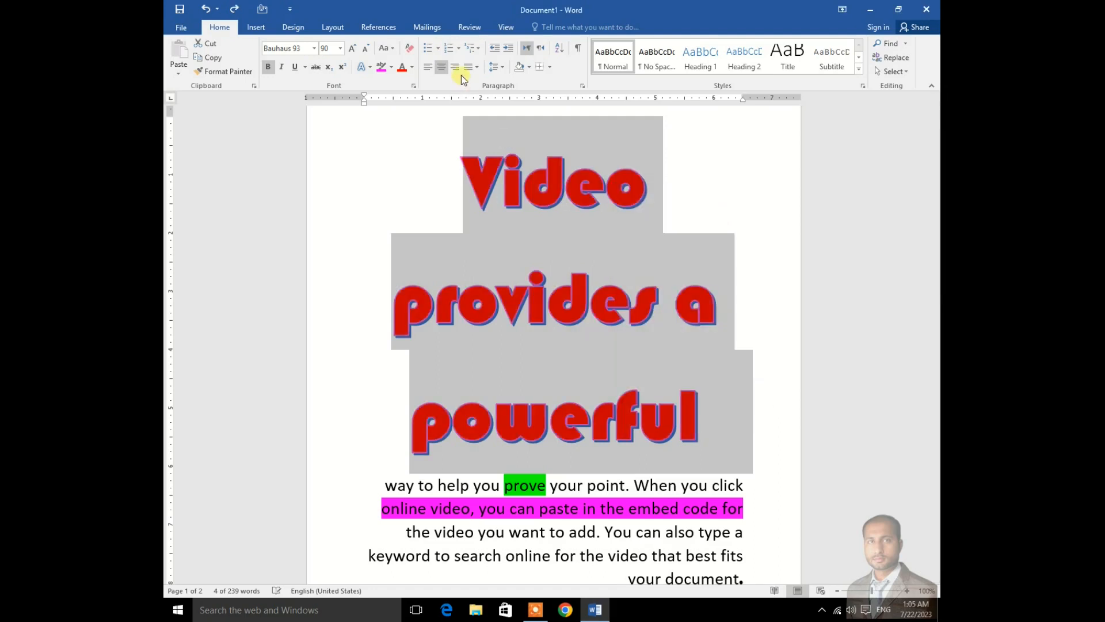
Step: Open the detailed gradient options for the heading's font colour and set its solid text fill to yellow
click(410, 67)
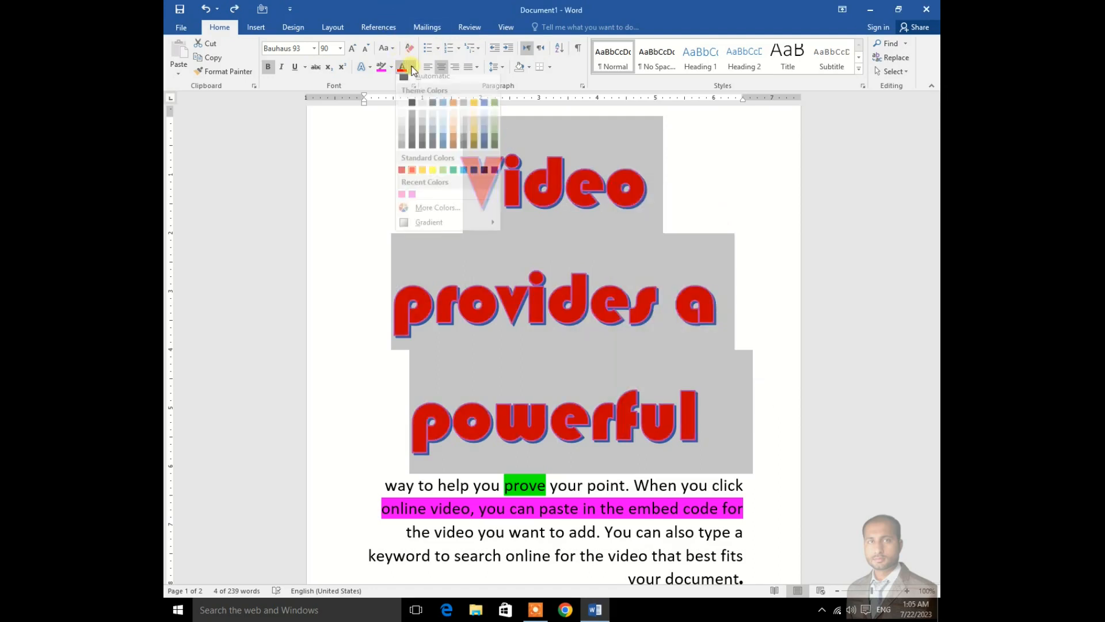
mouse_move(434, 229)
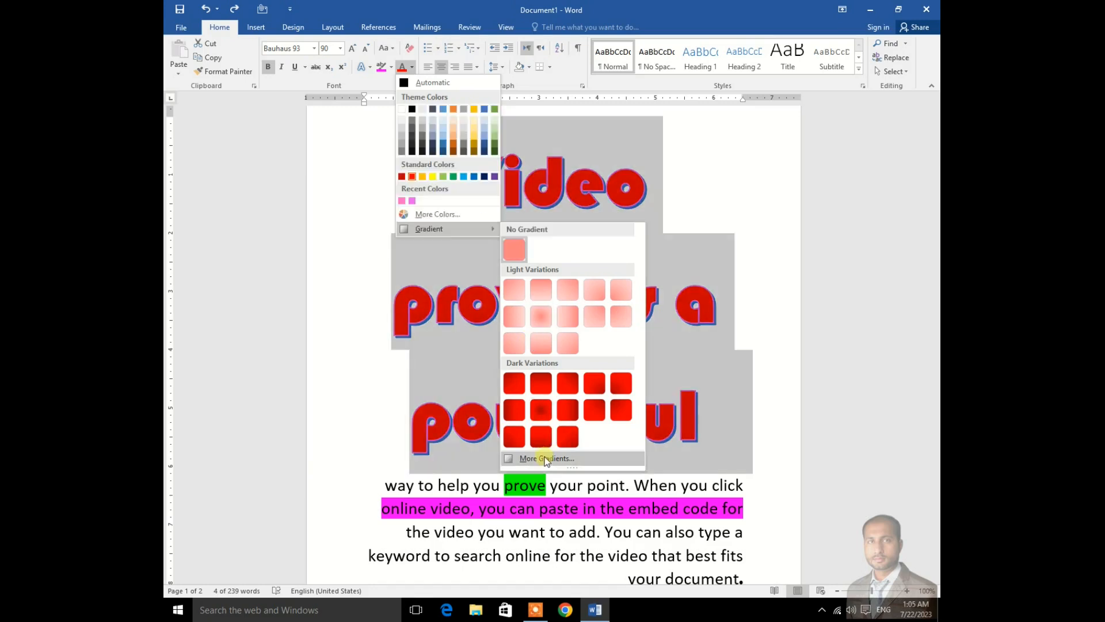
click(564, 459)
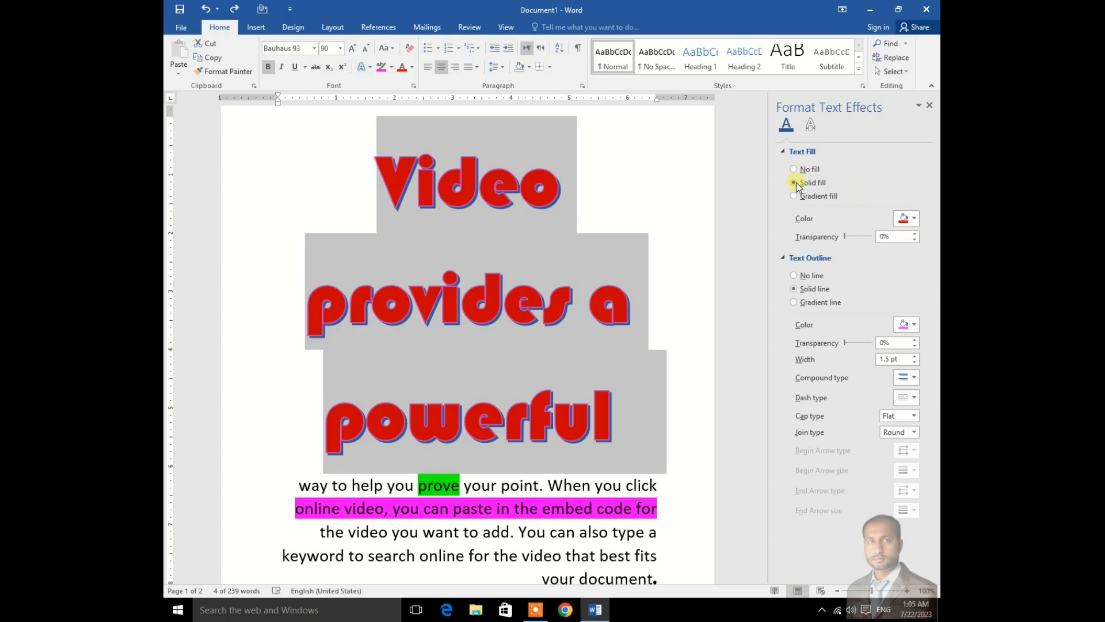
click(914, 219)
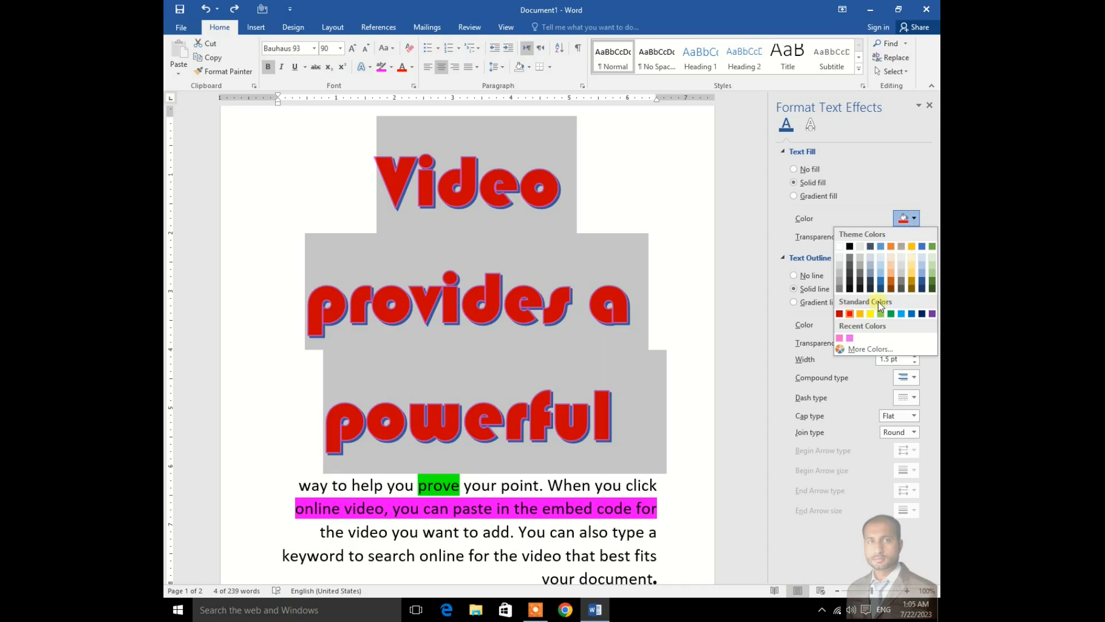
click(870, 313)
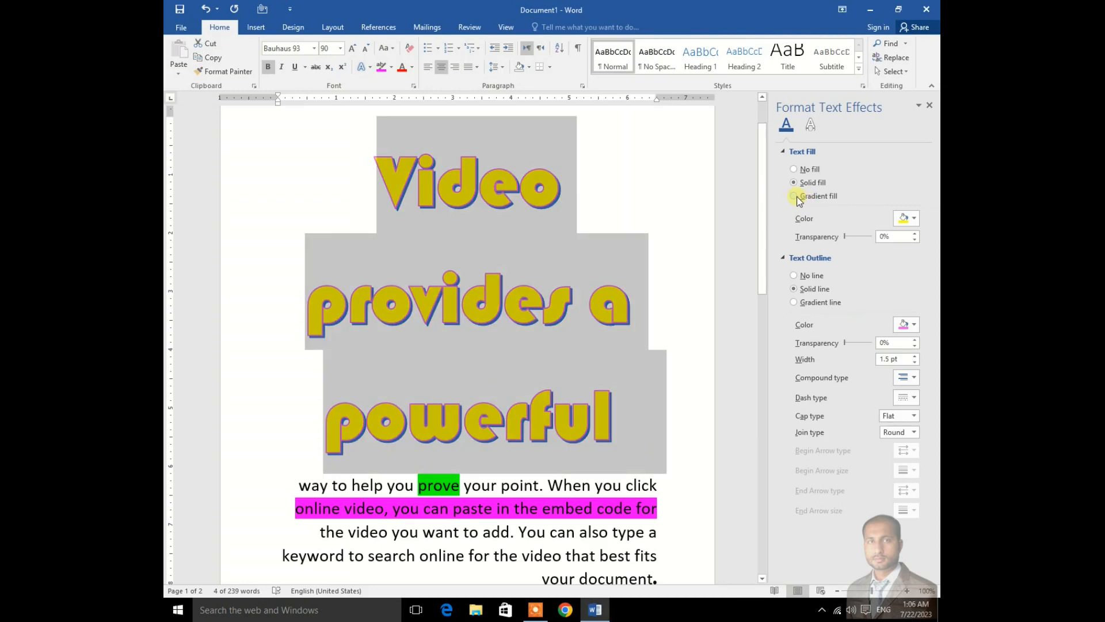
Step: Switch the heading's text fill to a gradient and apply a gold preset gradient
click(782, 194)
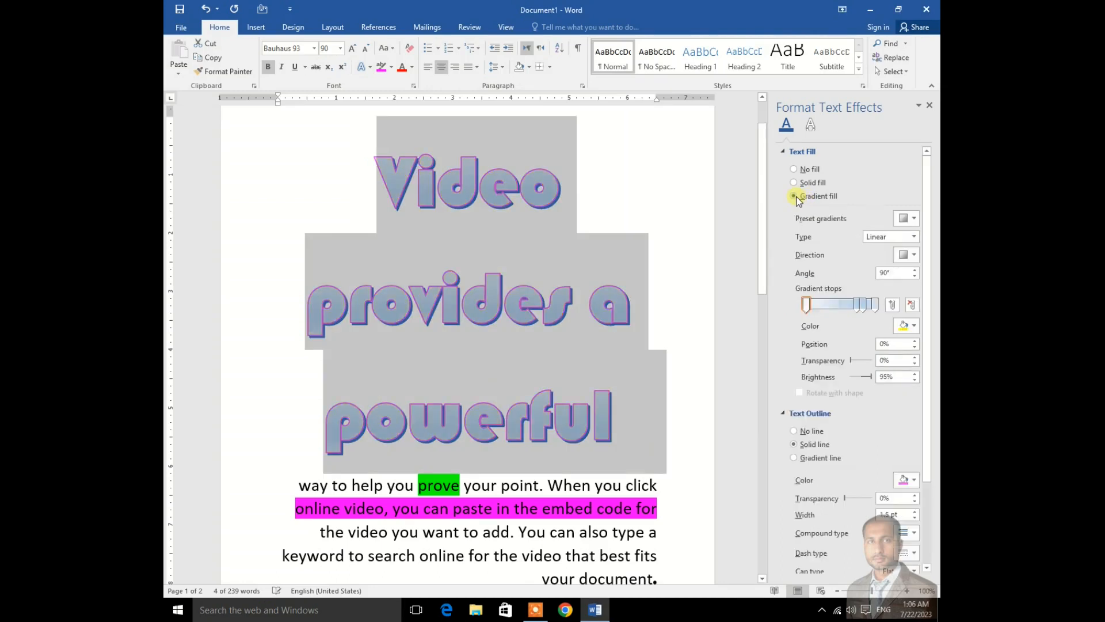
click(916, 219)
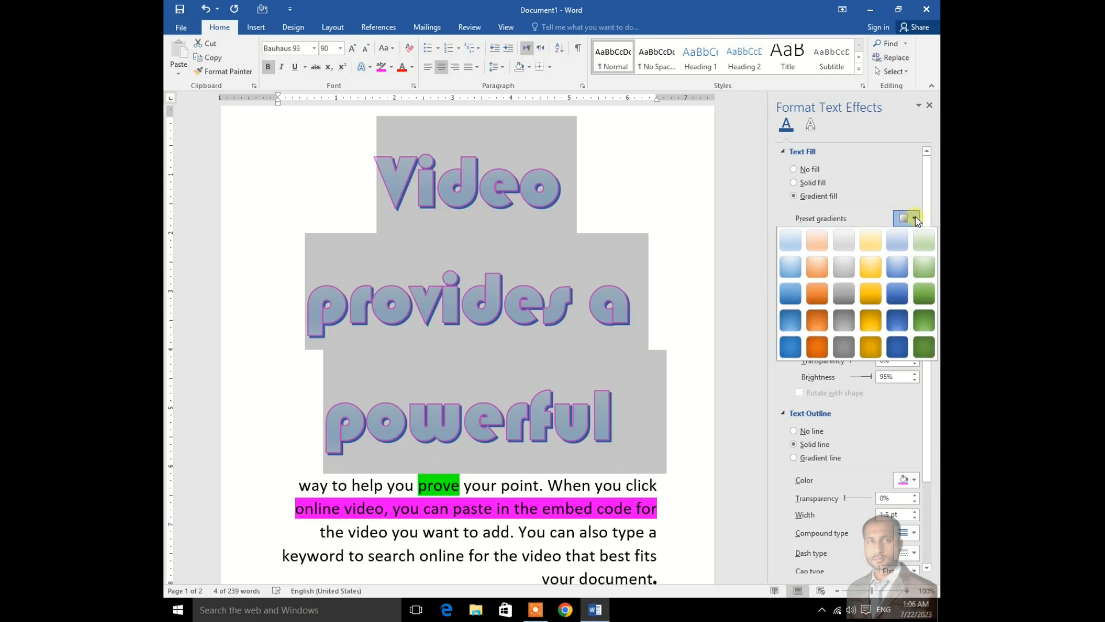
click(868, 273)
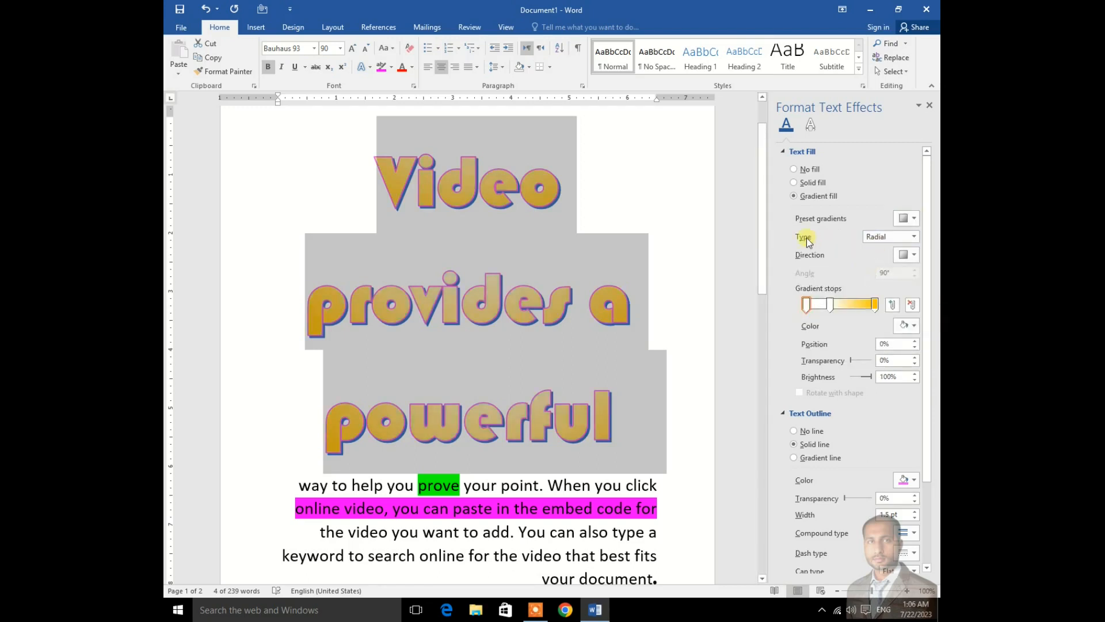
Step: Try the rectangular, radial and linear gradient types on the heading's text fill and finish with radial
click(914, 236)
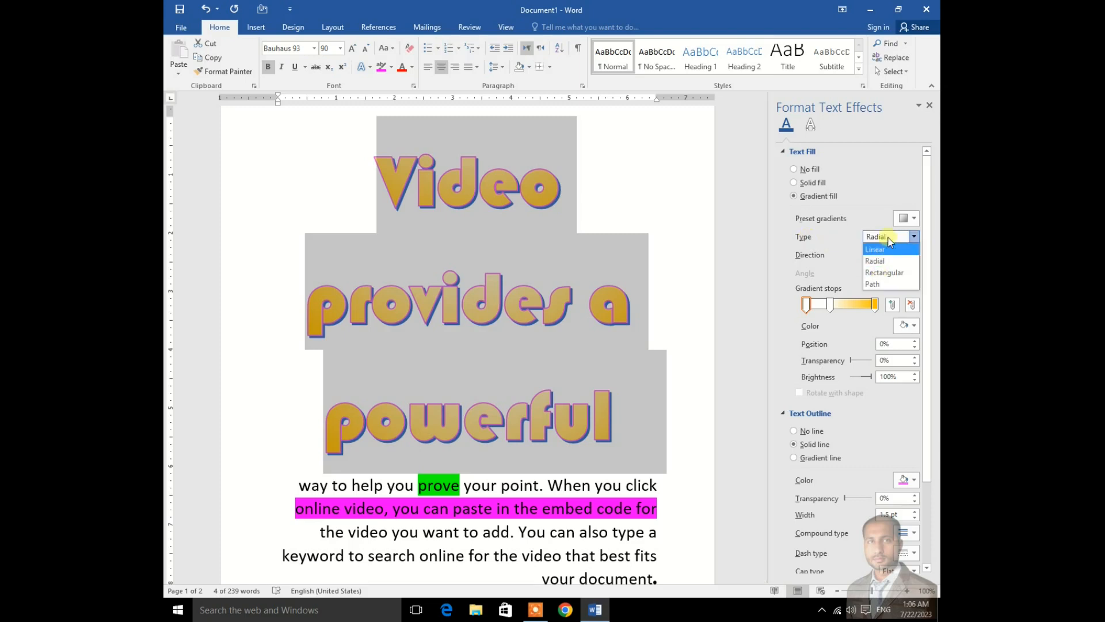
click(885, 273)
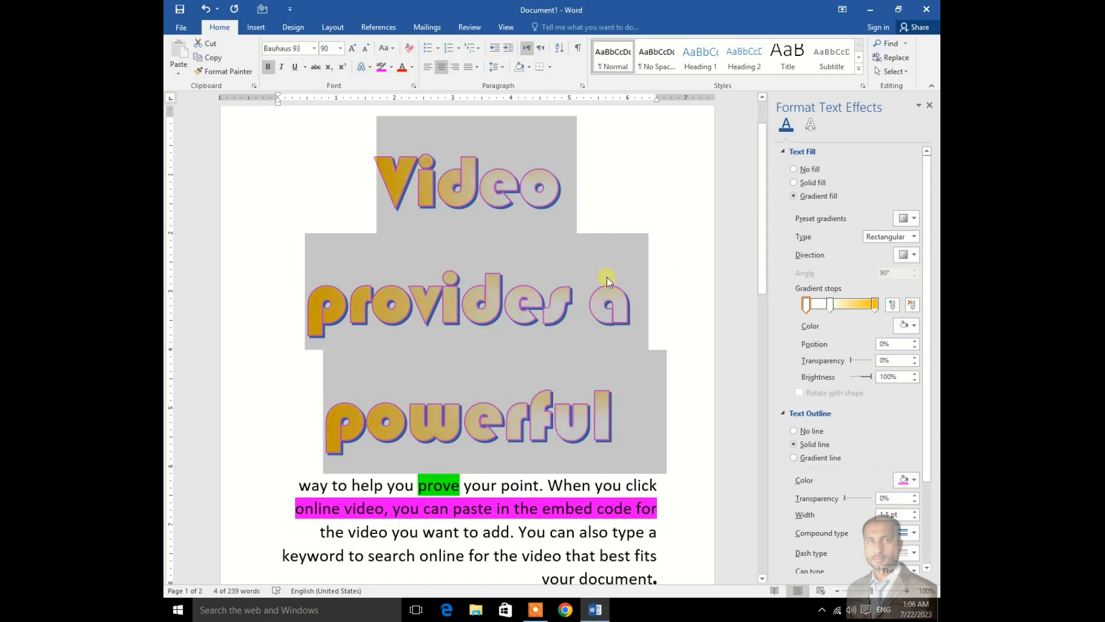
click(895, 238)
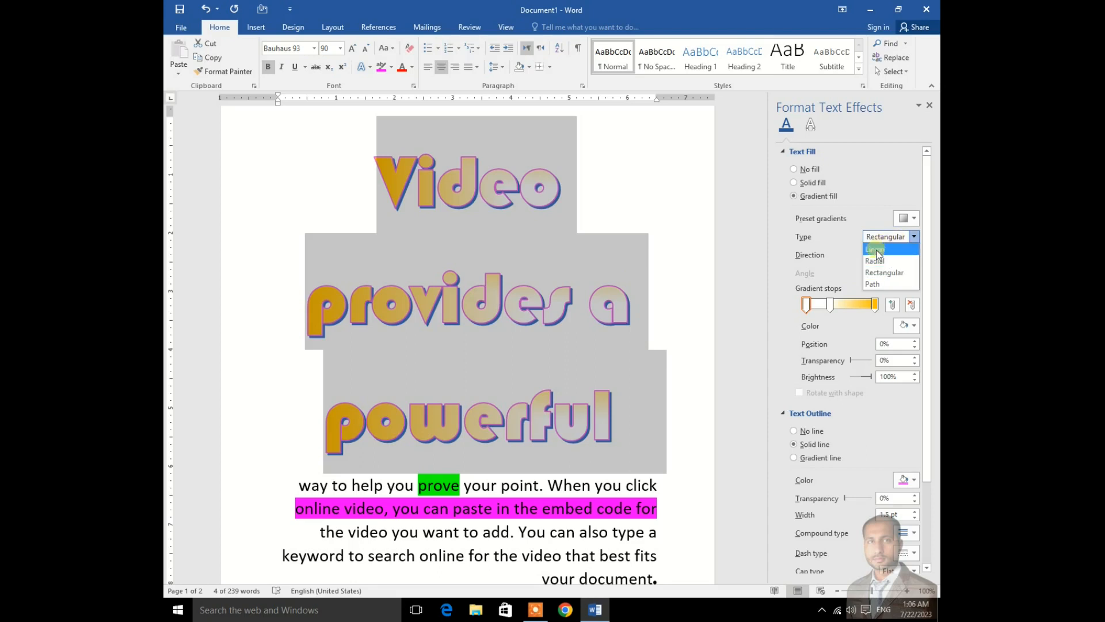
click(877, 261)
click(913, 237)
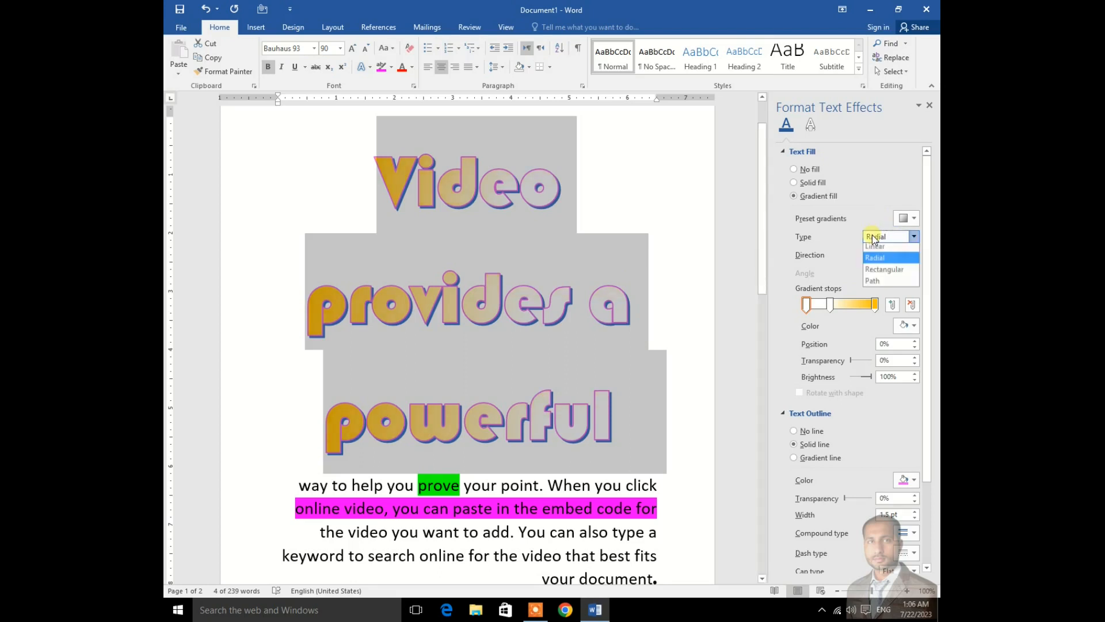
click(877, 249)
click(876, 238)
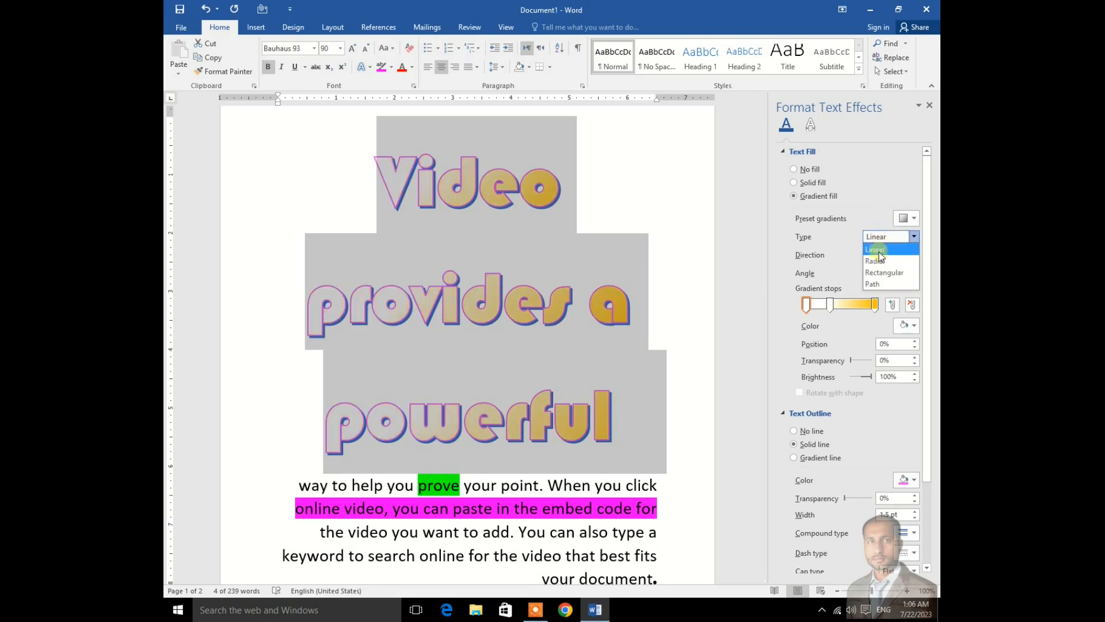
click(879, 261)
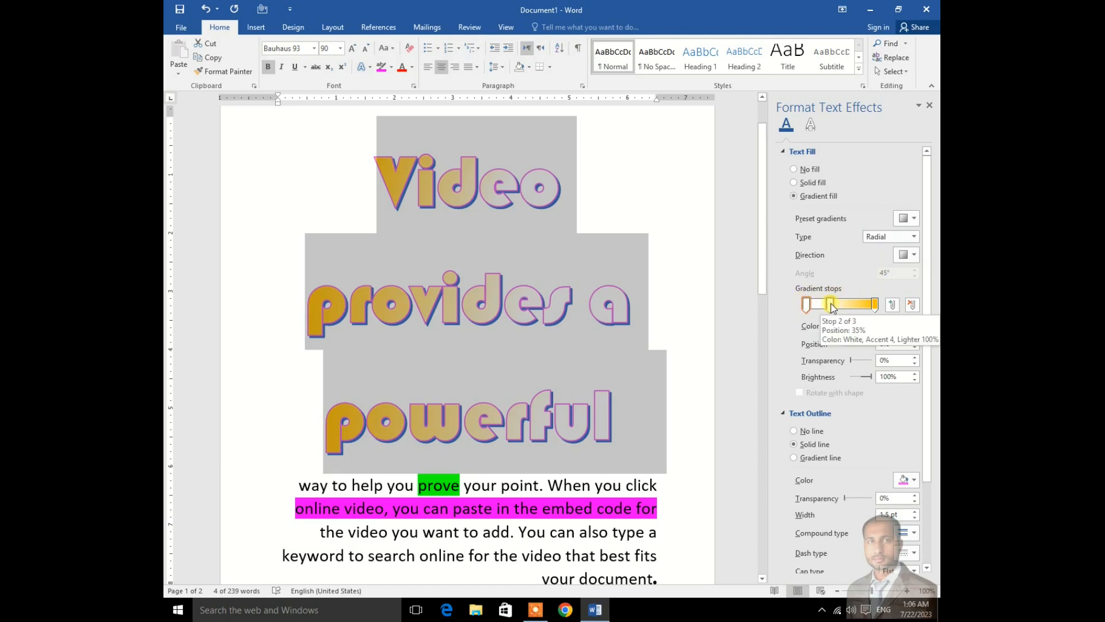
Step: Move the middle gradient stop to about 54% and set the first stop's colour to red
mouse_move(831, 307)
mouse_down()
mouse_move(876, 309)
mouse_move(843, 306)
mouse_up()
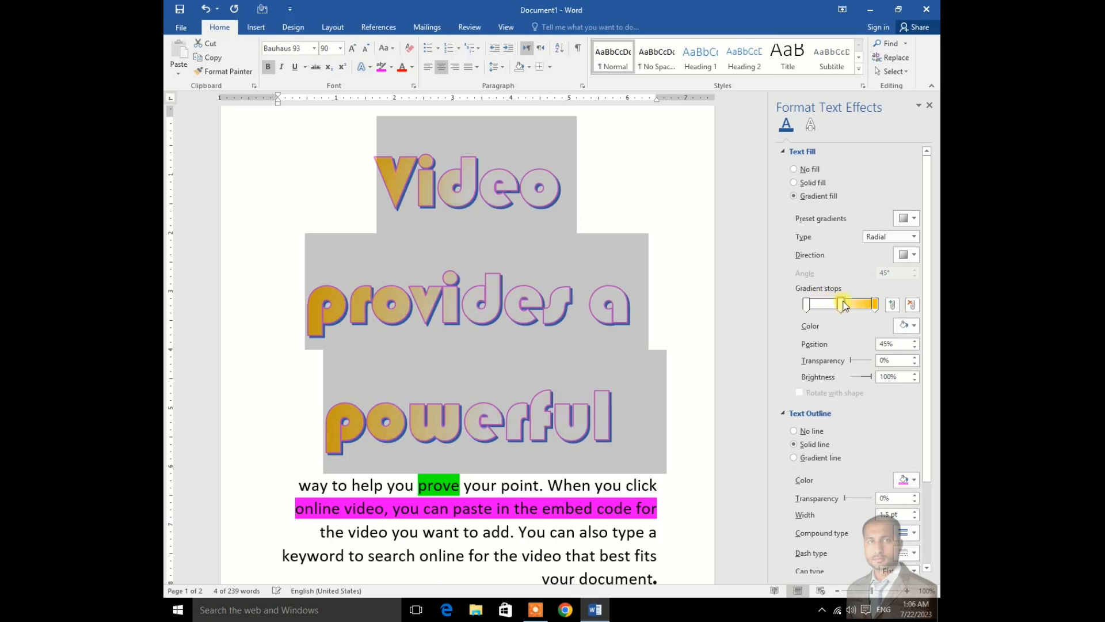
click(806, 305)
click(913, 326)
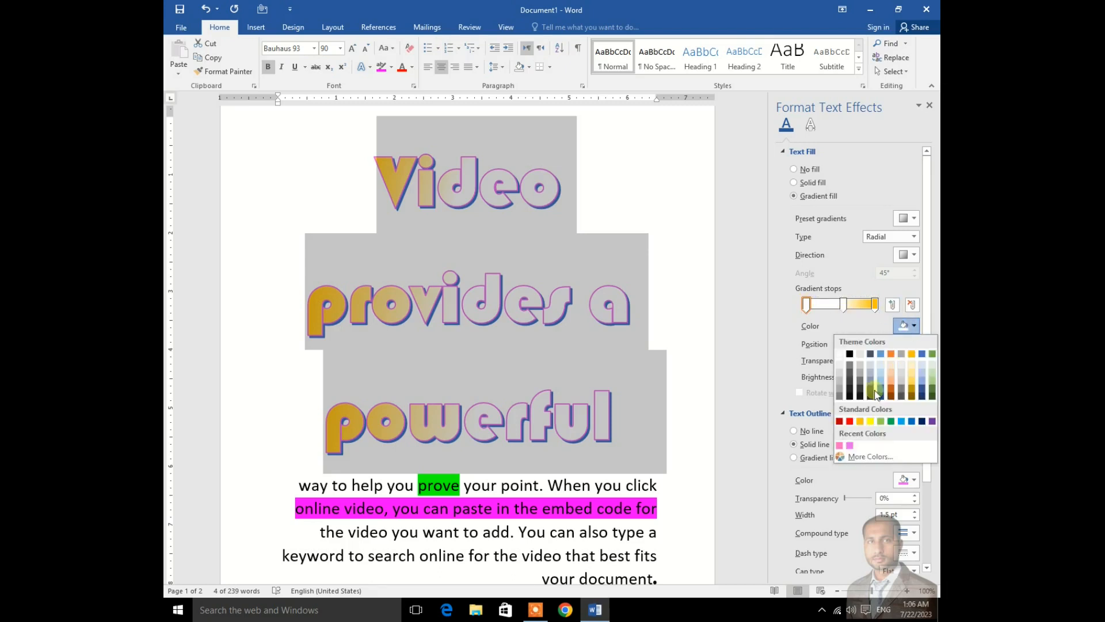
click(851, 420)
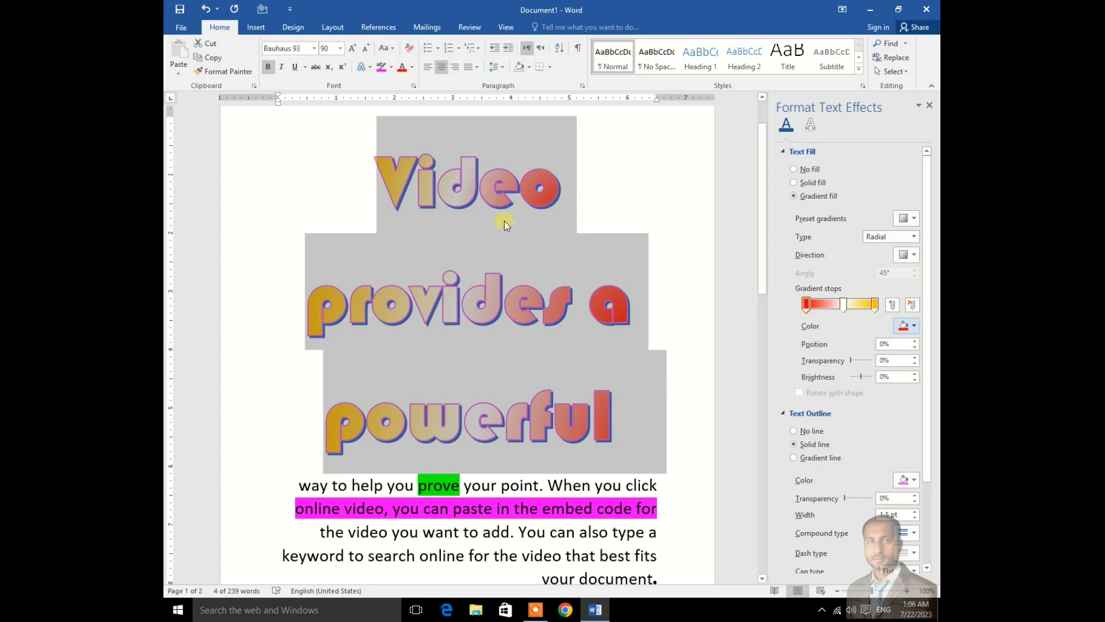
Step: Set the colour of the heading's middle gradient stop to light blue
click(844, 305)
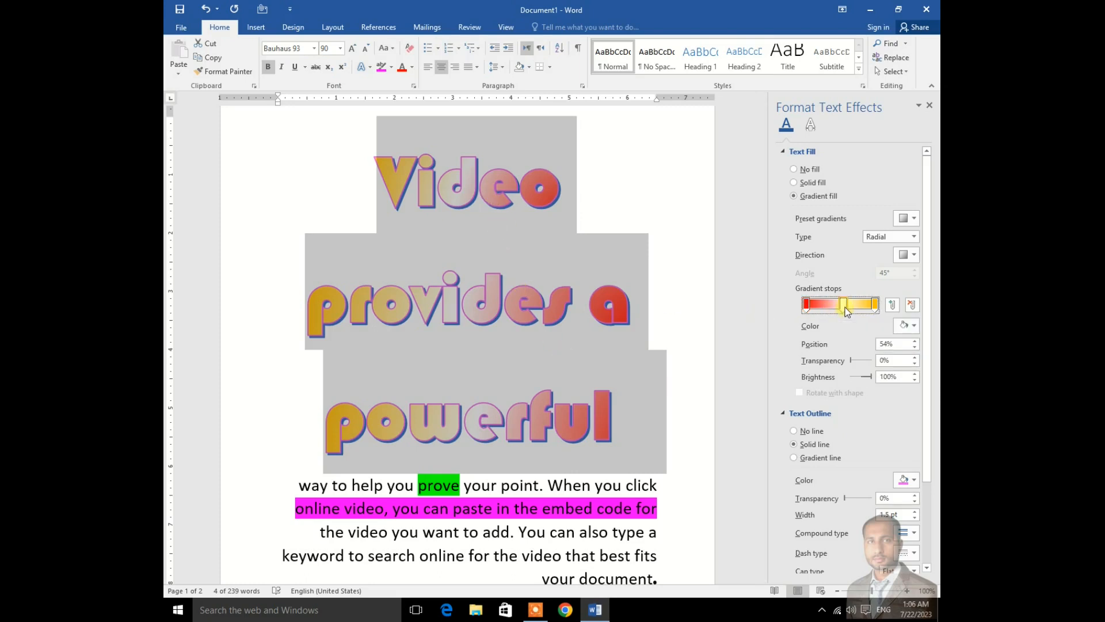
click(914, 325)
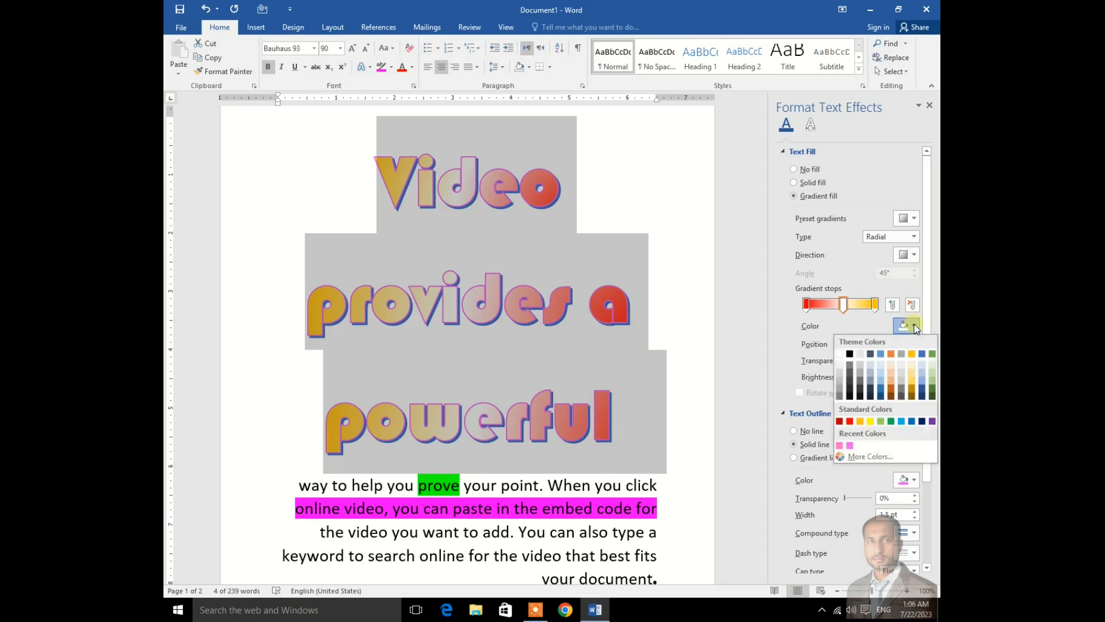
click(902, 423)
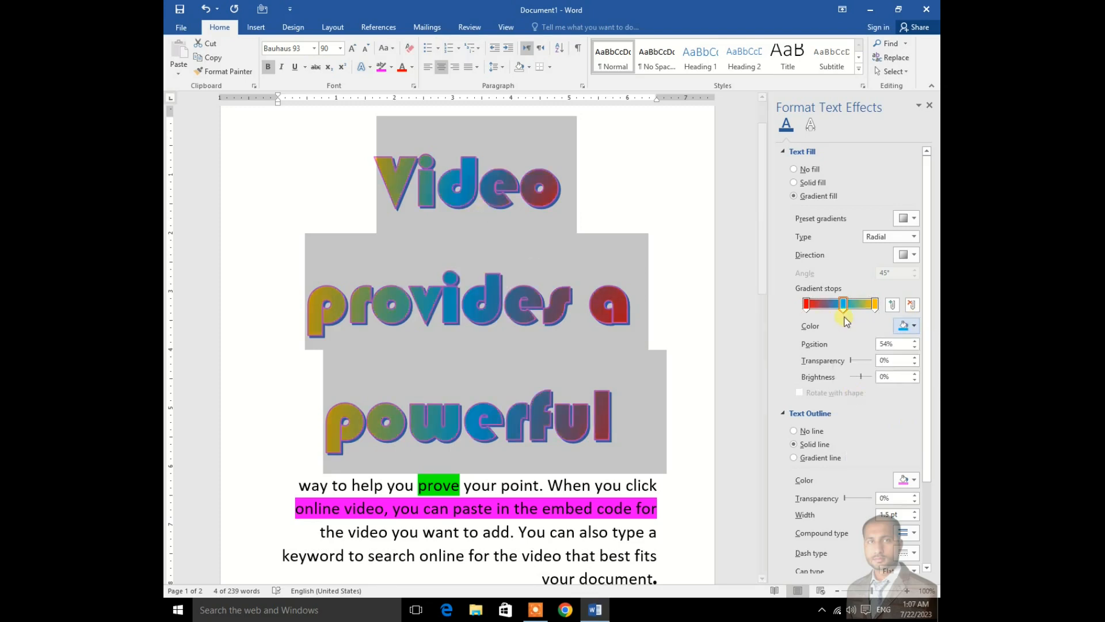
Step: Try purple for the heading's last gradient stop, and change that stop to a 40% lighter orange
click(875, 303)
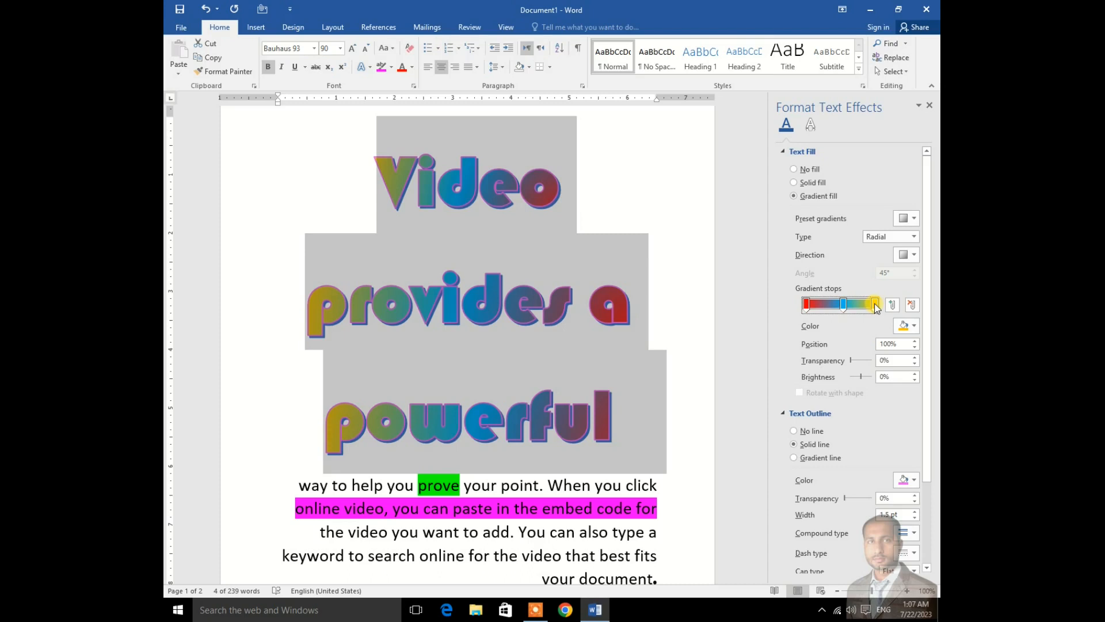
click(915, 327)
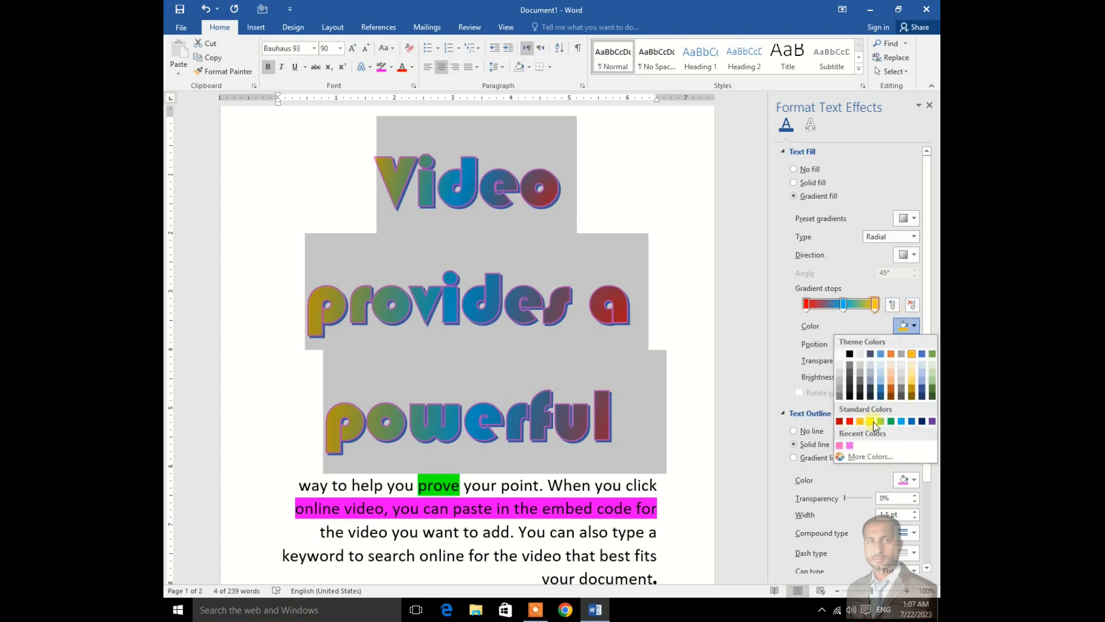
click(932, 422)
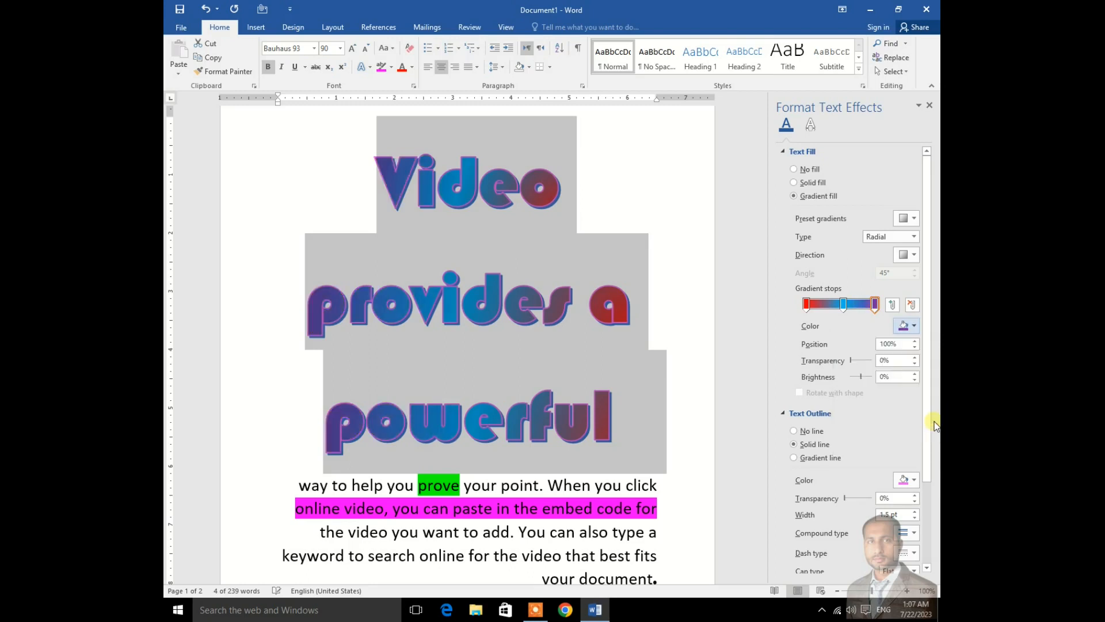
click(916, 326)
click(893, 382)
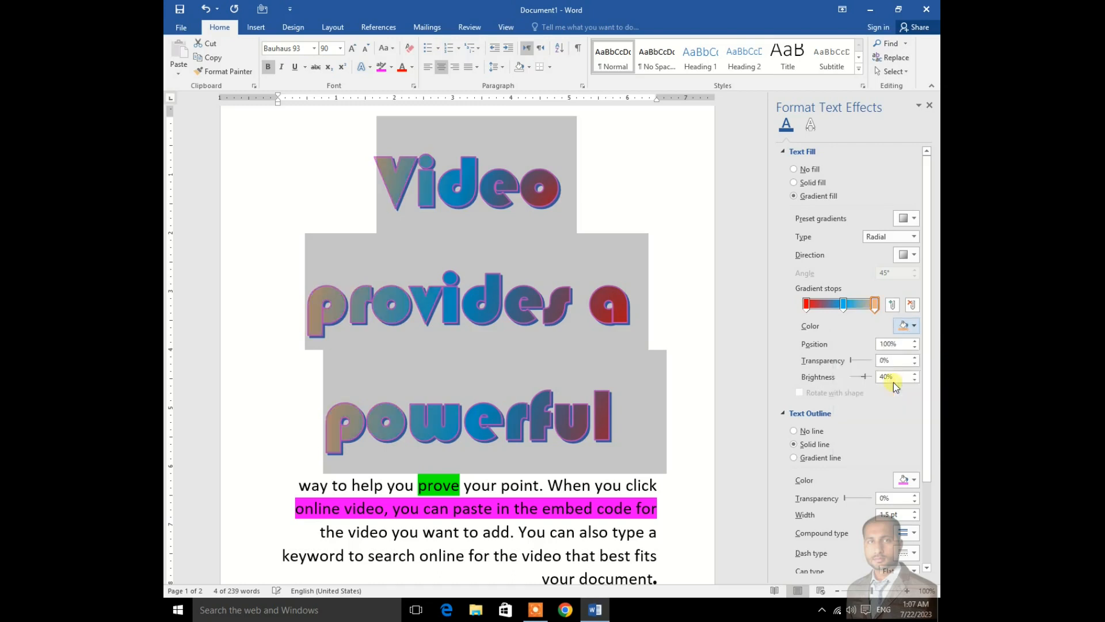
Step: Add a gradient stop to the heading's text fill at about 31% and set its colour to yellow
click(824, 305)
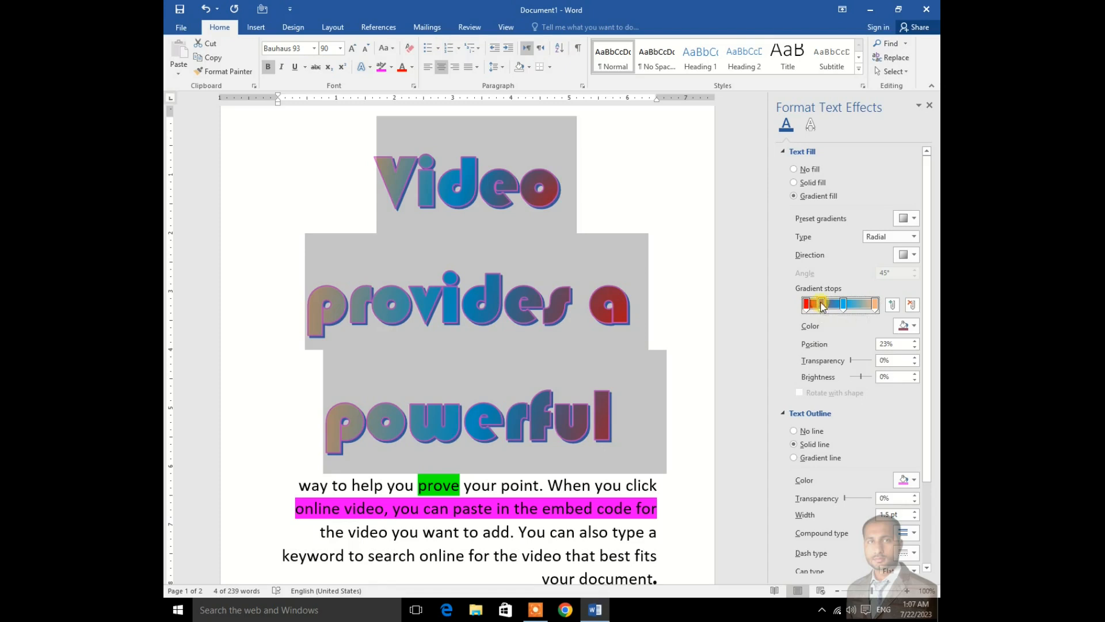
drag(822, 306, 827, 306)
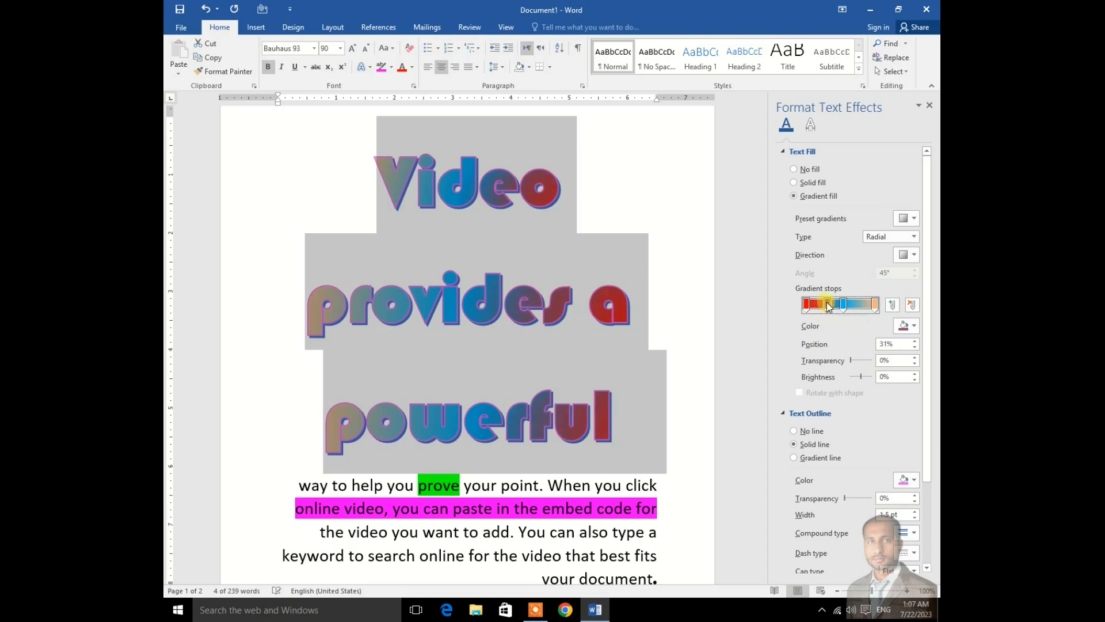
click(914, 326)
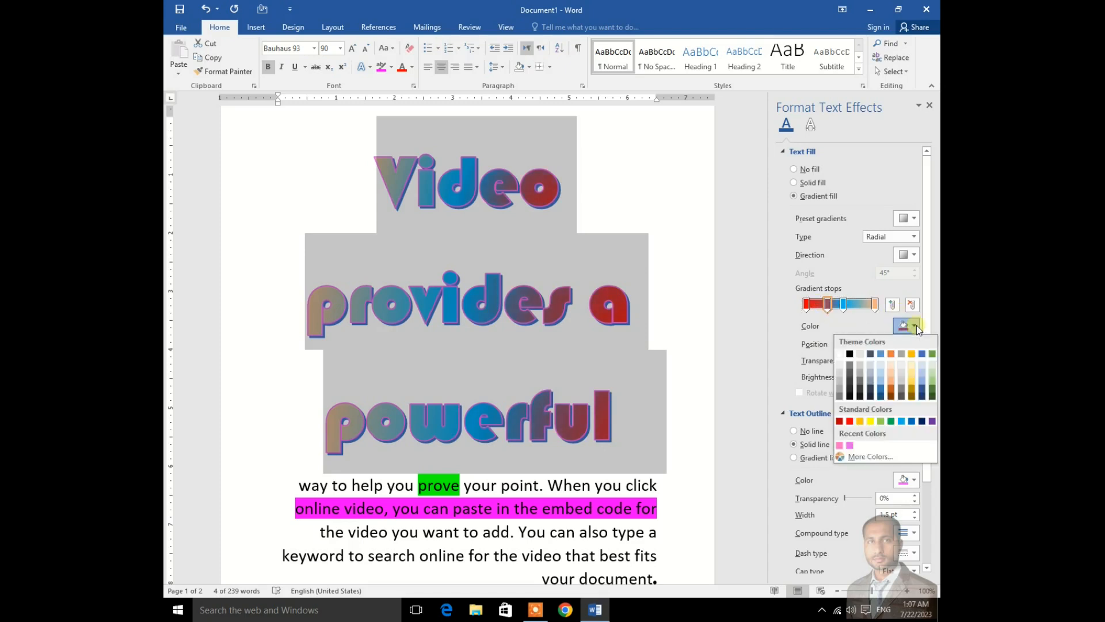
click(872, 420)
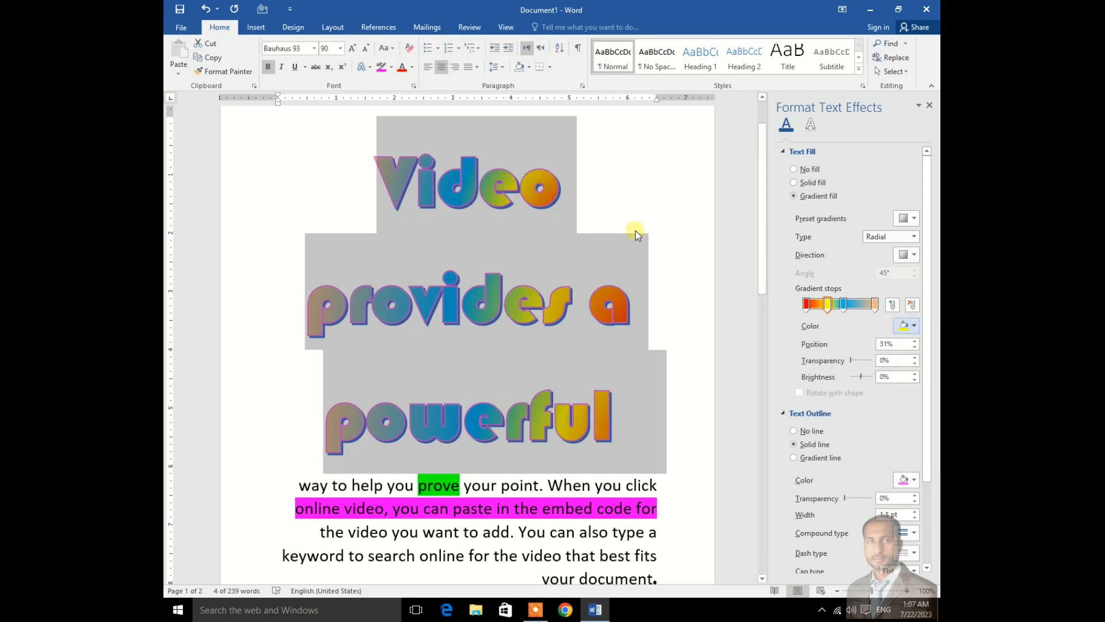
click(647, 204)
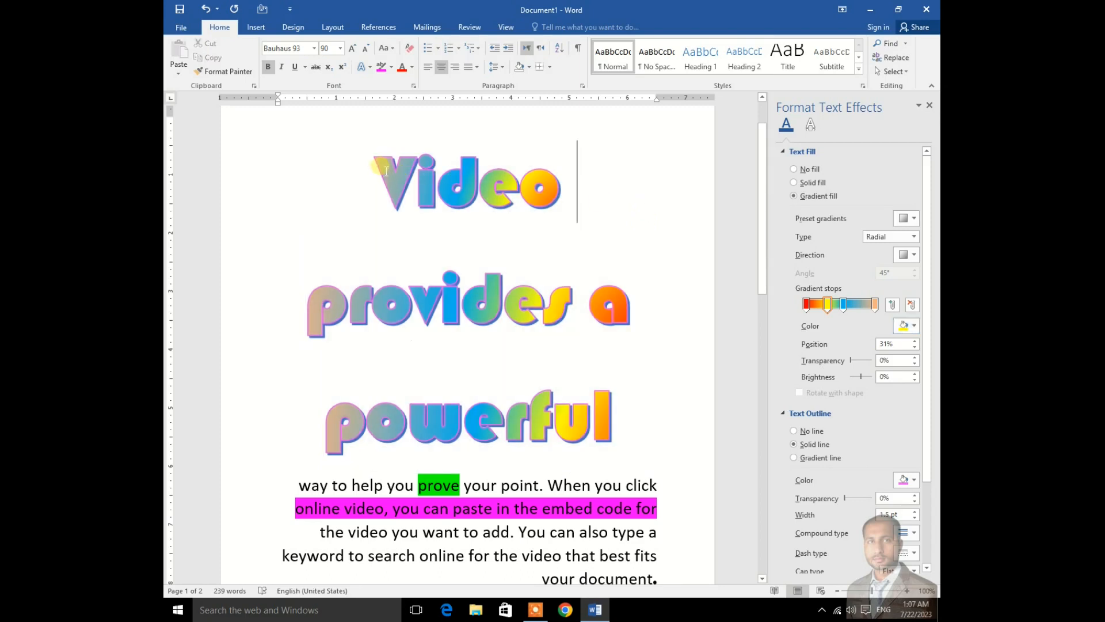
Step: Reselect the heading and set the red gradient stop's position to 41%
drag(386, 171, 469, 369)
click(665, 196)
drag(382, 173, 508, 407)
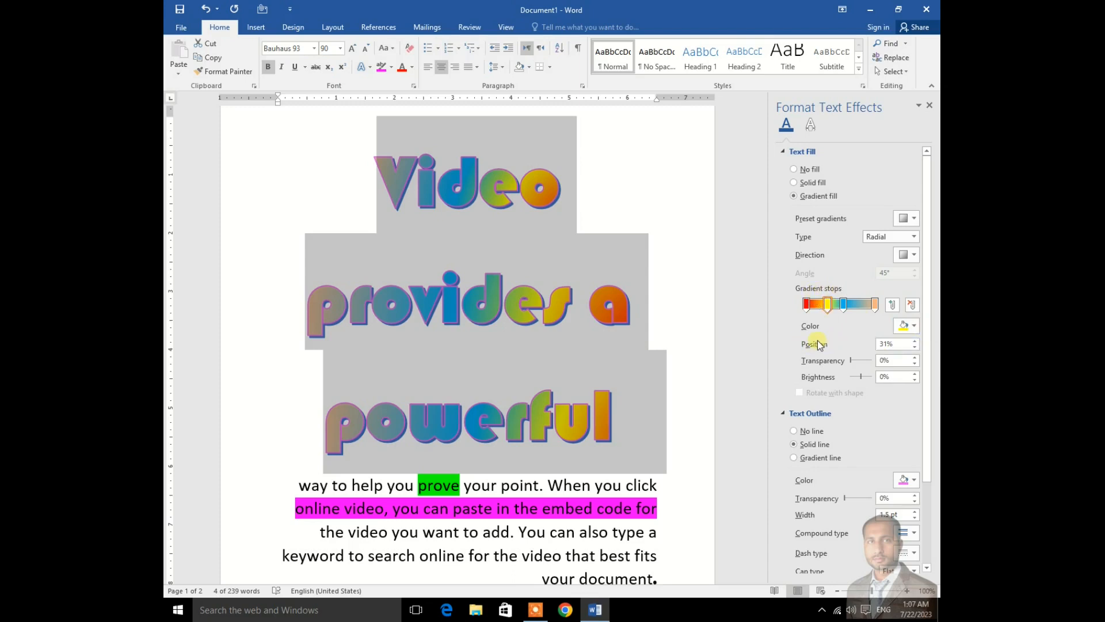
click(807, 305)
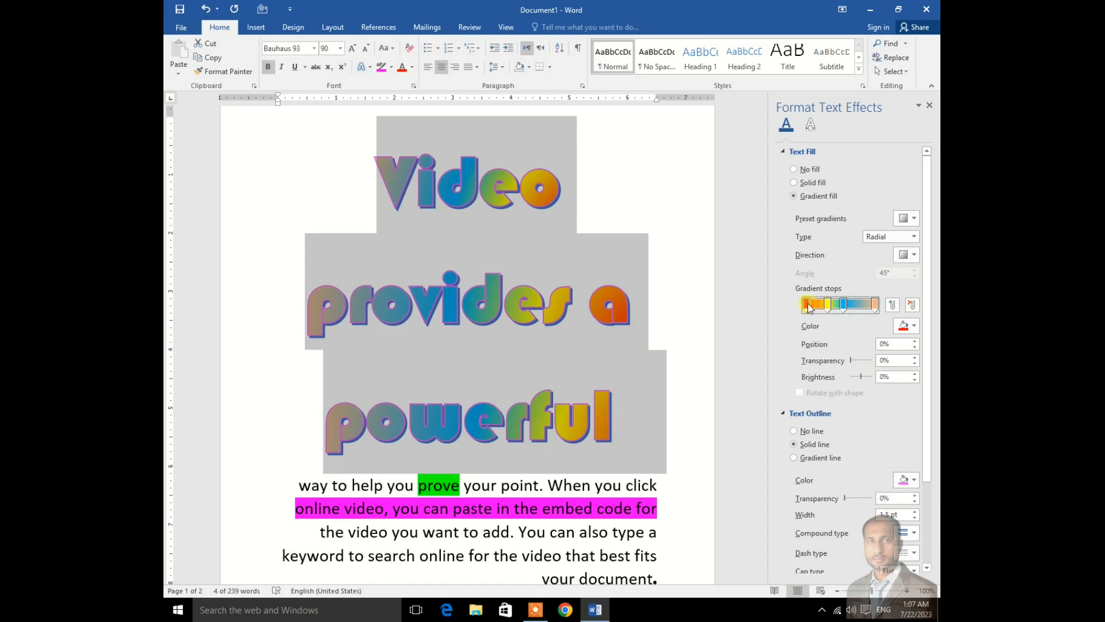
click(914, 345)
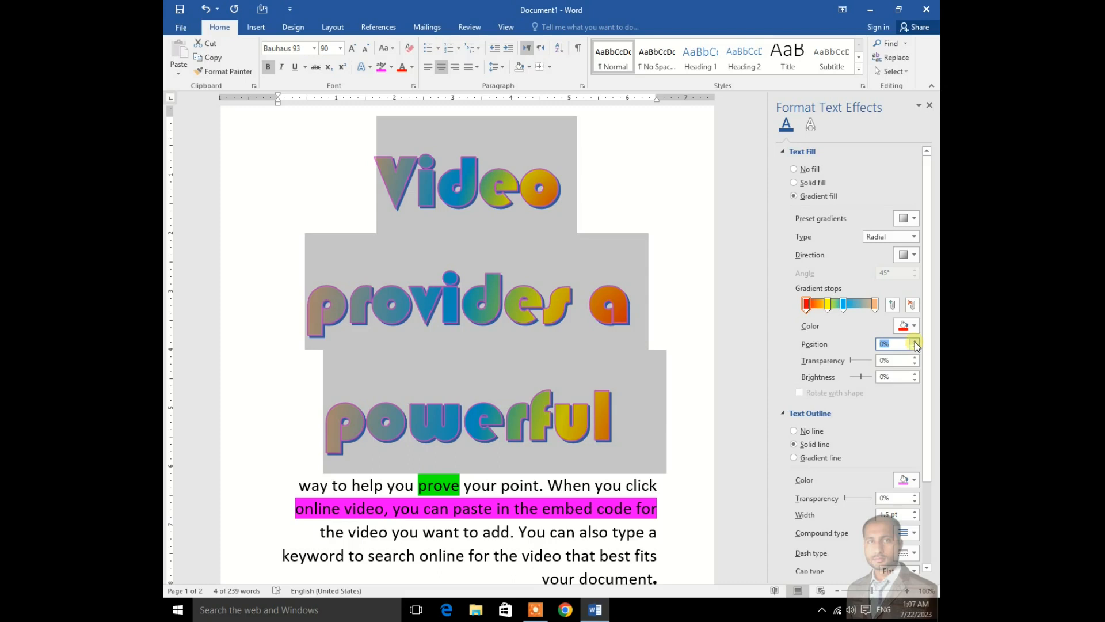
click(915, 342)
click(914, 342)
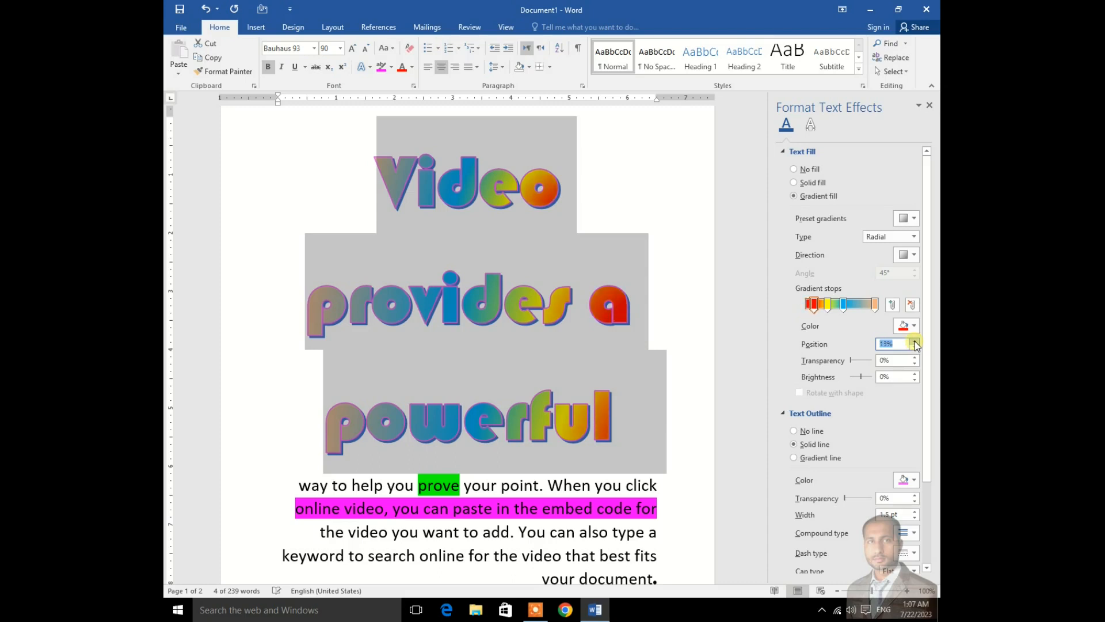
click(914, 342)
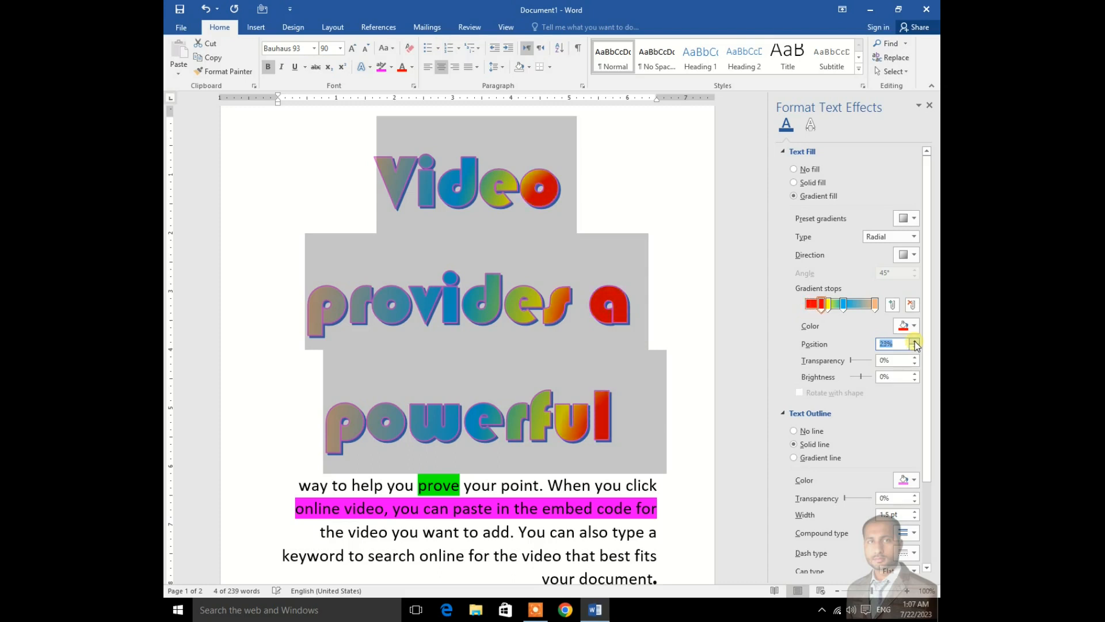
click(914, 342)
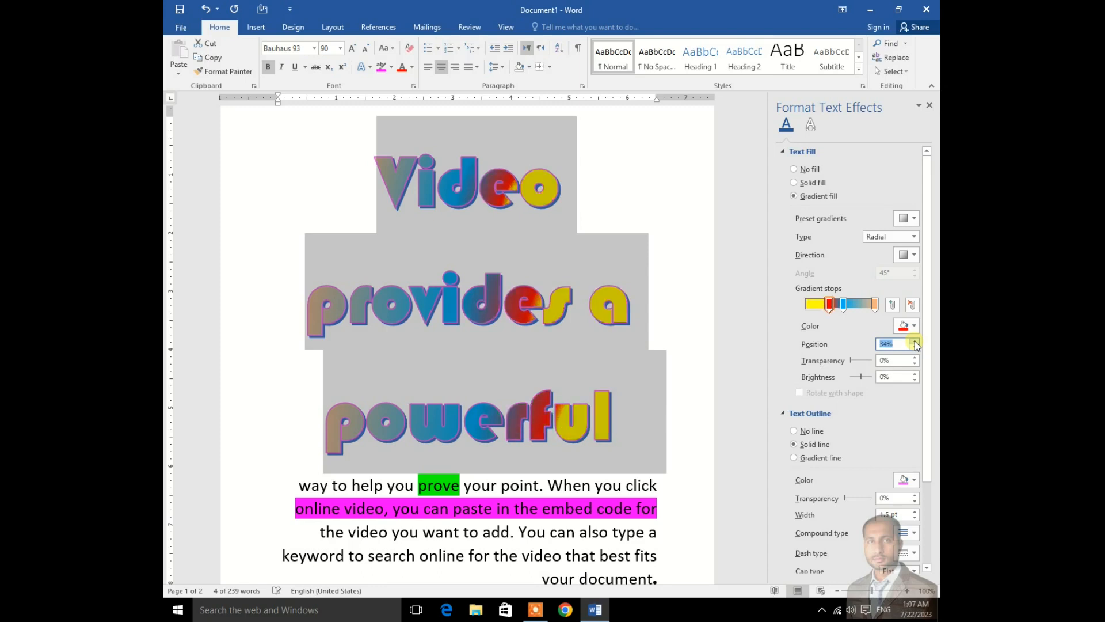
click(914, 342)
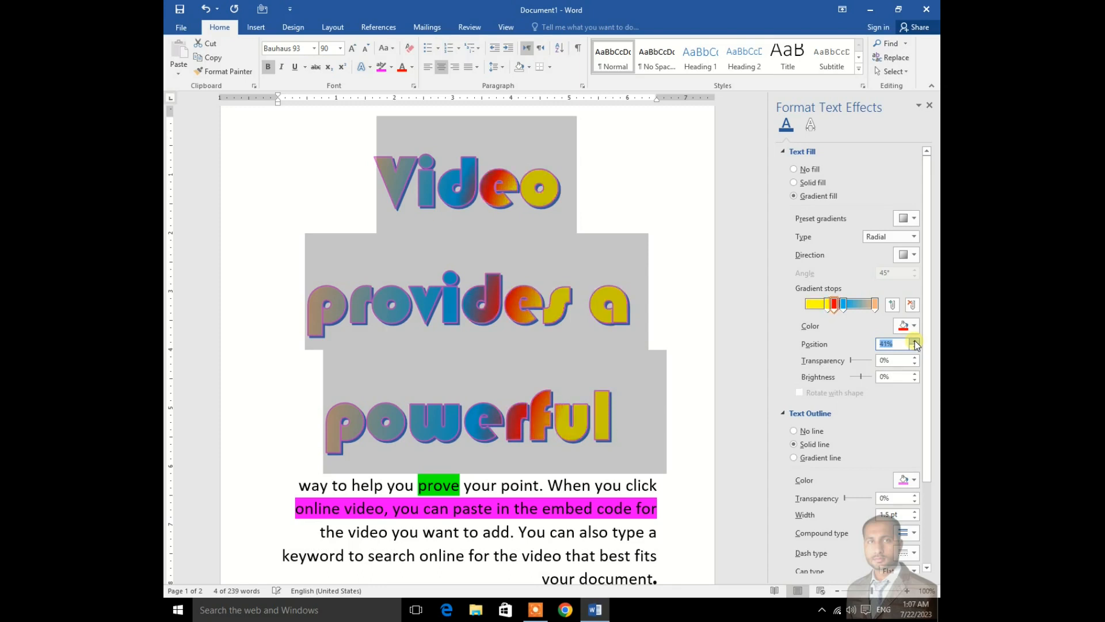
Step: Set the position of the heading's light blue gradient stop to 70%
click(844, 303)
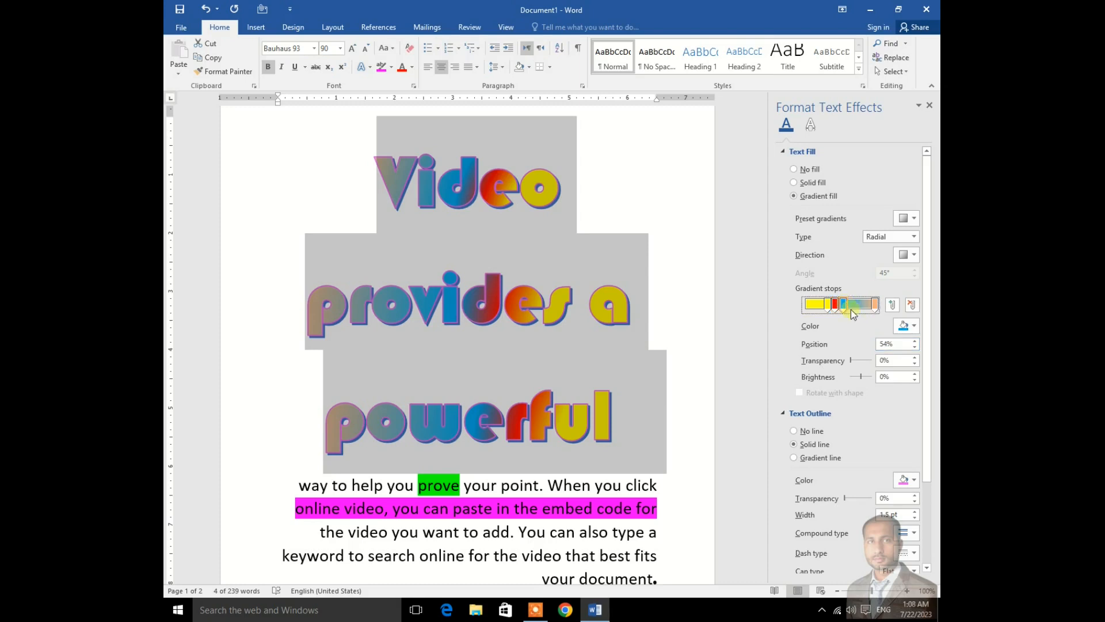
click(914, 342)
click(914, 342)
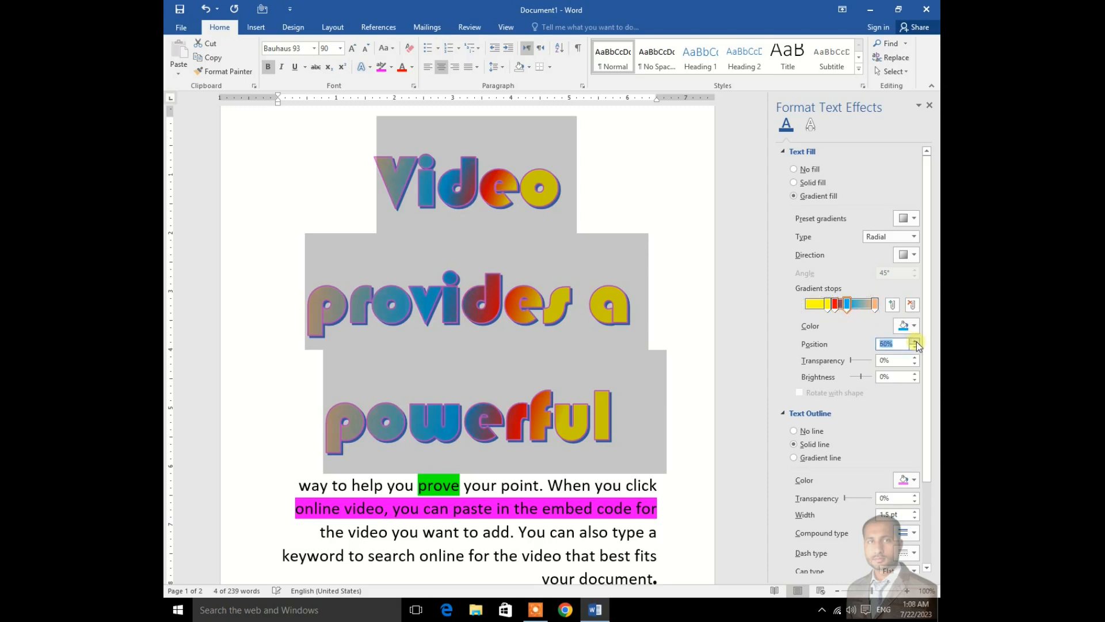
click(914, 342)
click(915, 342)
click(914, 342)
click(915, 342)
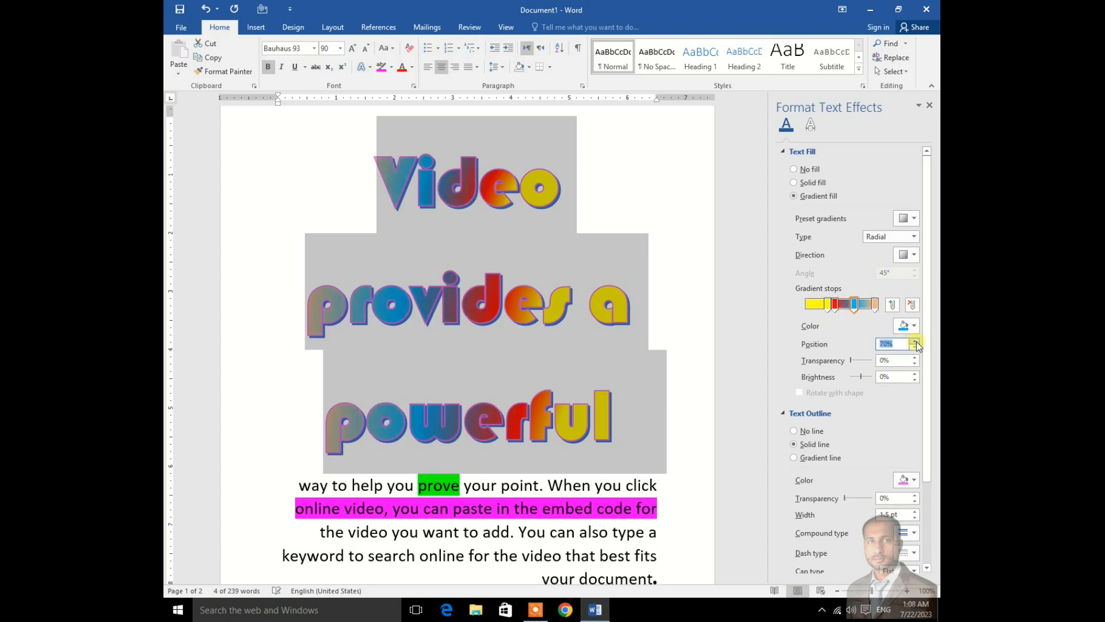
click(916, 341)
Step: Set the light blue gradient stop's transparency to 23% and its brightness to about 59%
click(901, 360)
click(916, 357)
click(915, 357)
click(915, 357)
click(915, 357)
click(915, 357)
click(915, 357)
click(915, 357)
click(915, 357)
click(916, 357)
click(916, 357)
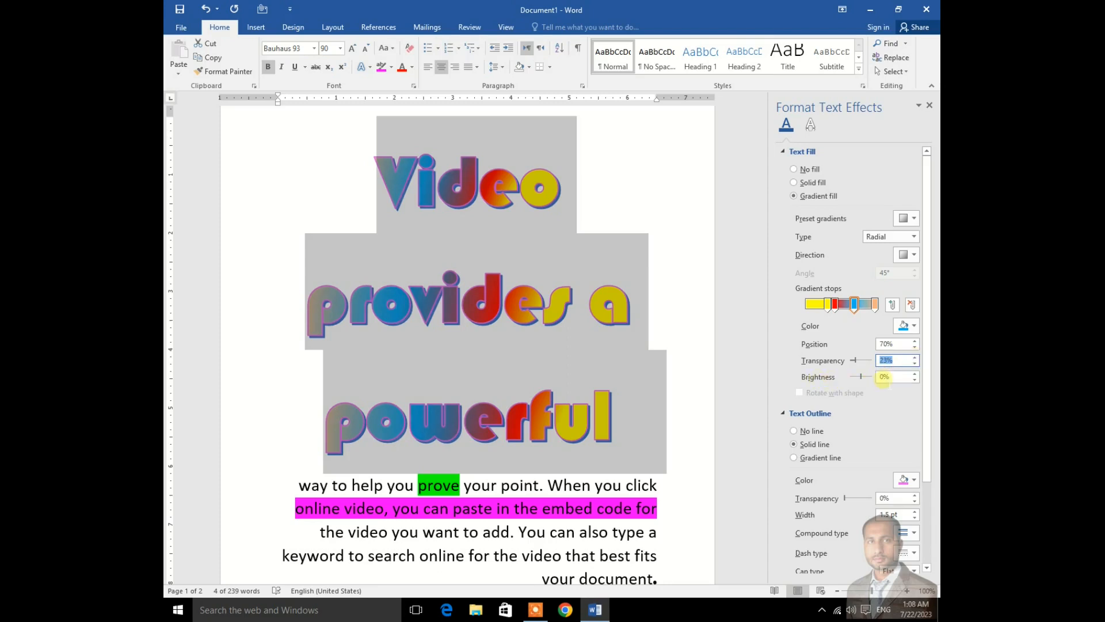
drag(861, 377, 871, 377)
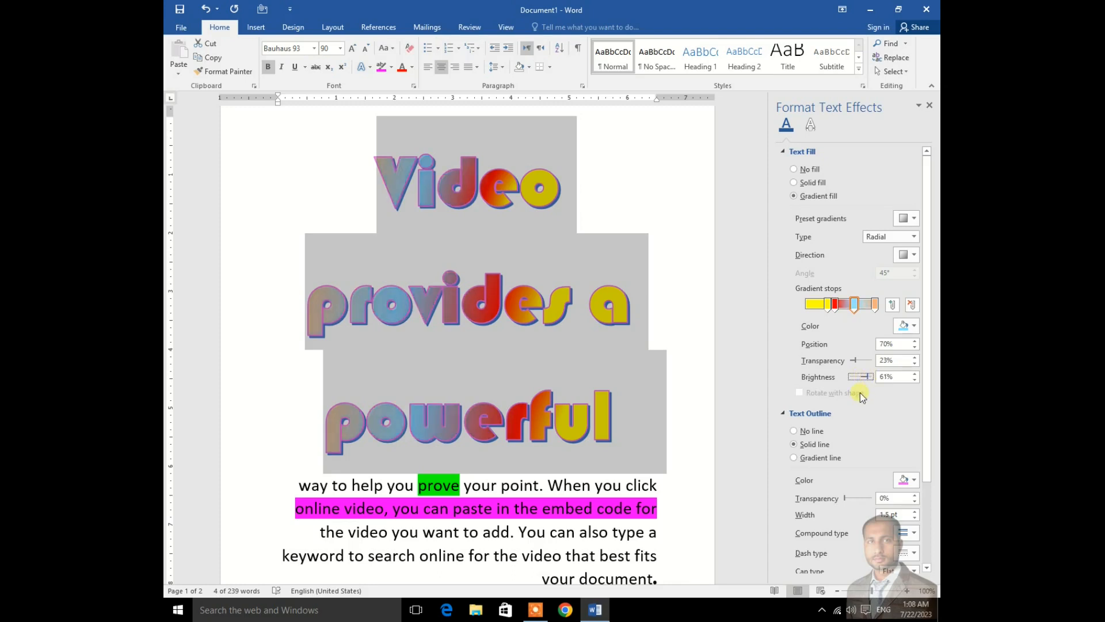
Step: Apply the Font Color gradient variation that runs linearly upward at 270° to the heading
drag(928, 278, 934, 376)
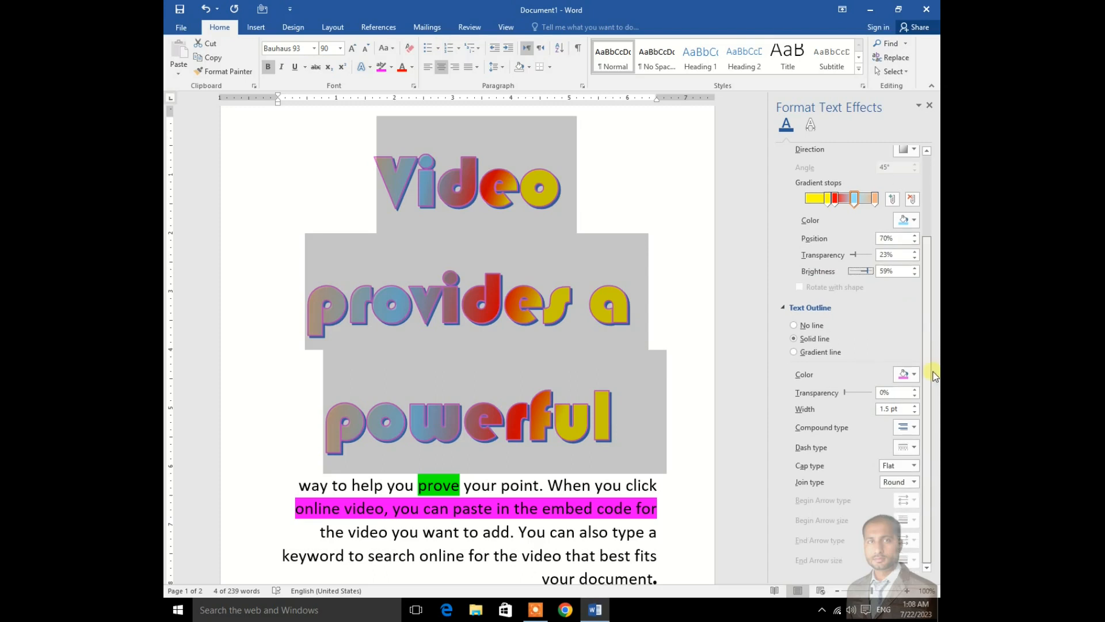
click(412, 67)
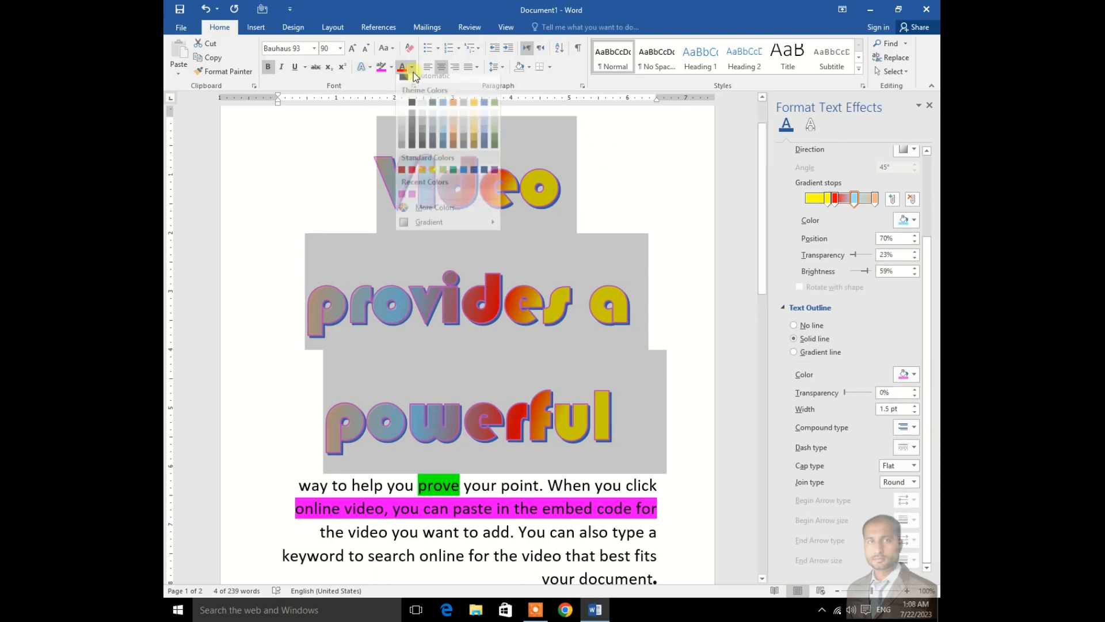
mouse_move(416, 229)
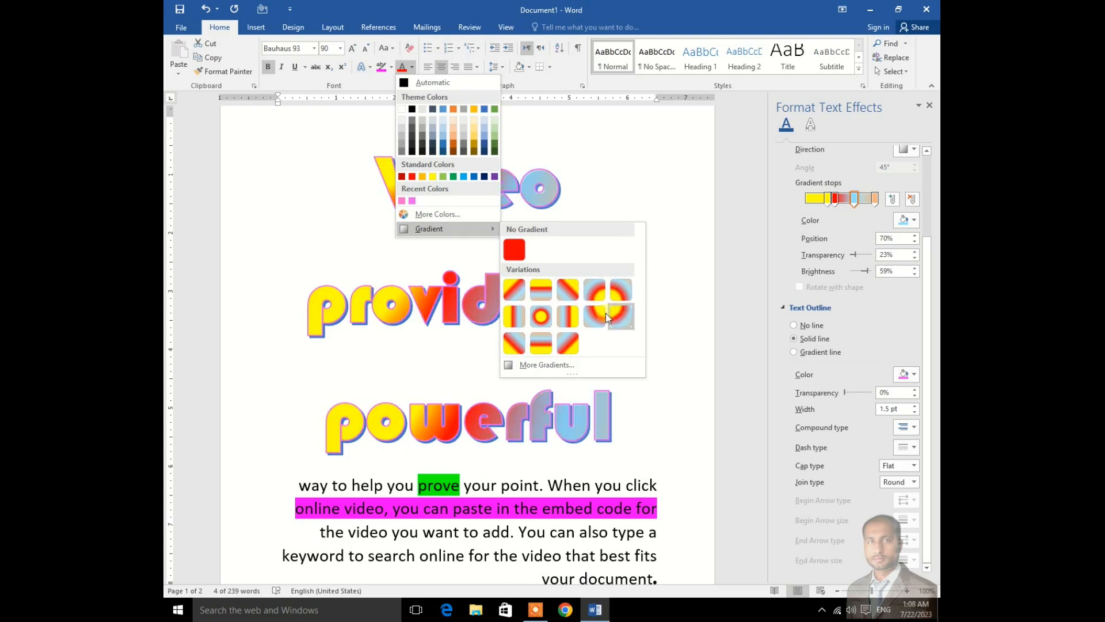
click(541, 344)
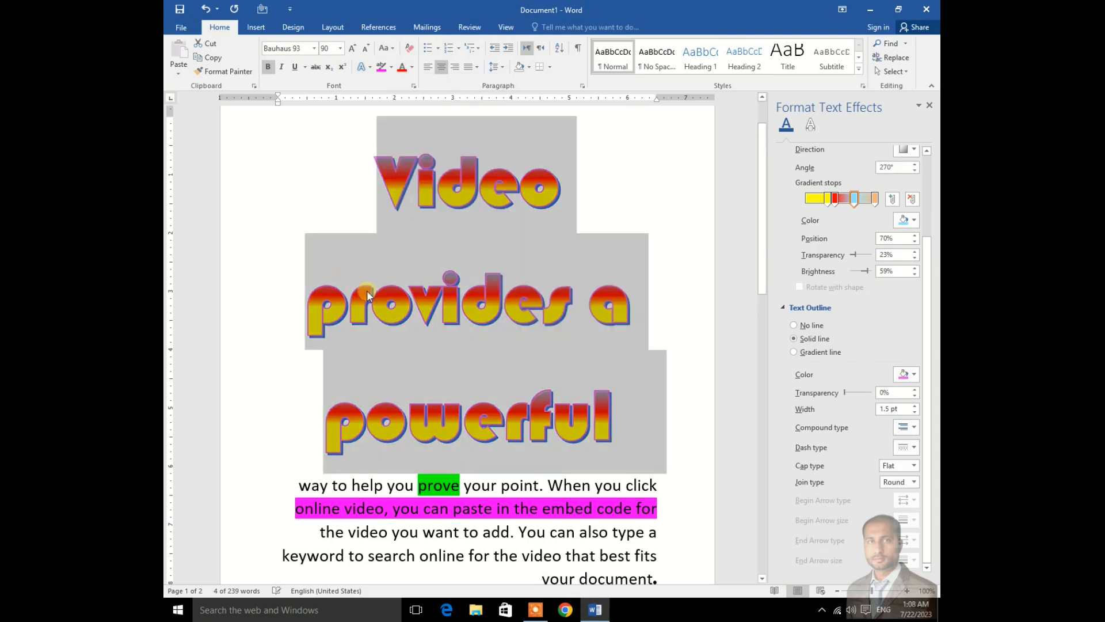
click(335, 268)
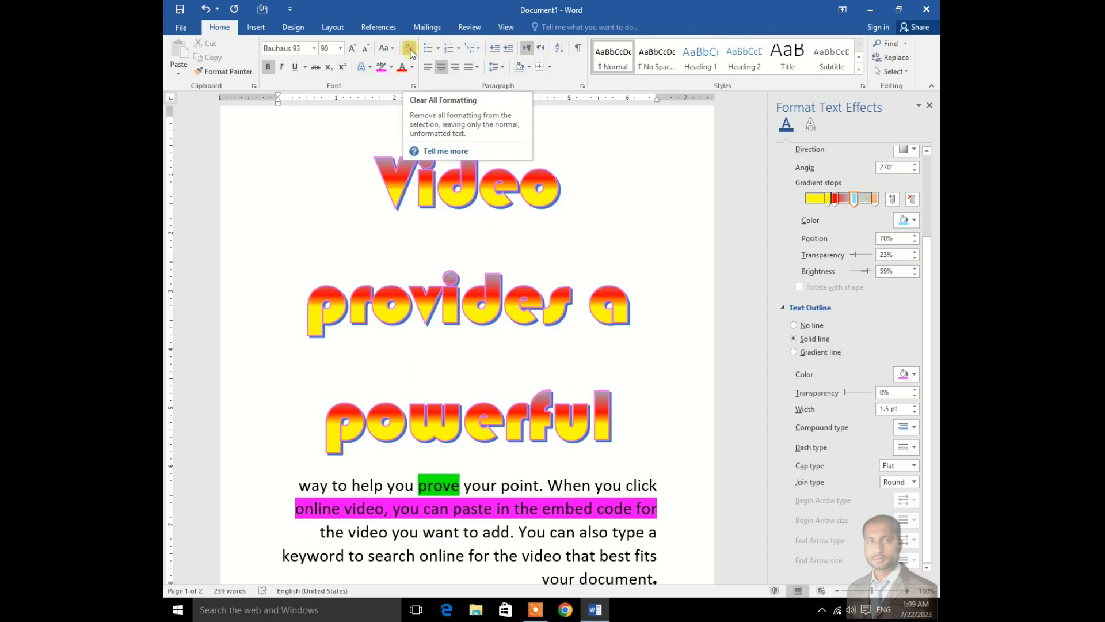
Step: Clear all formatting from the entire document and close the text effects settings
drag(383, 176, 405, 242)
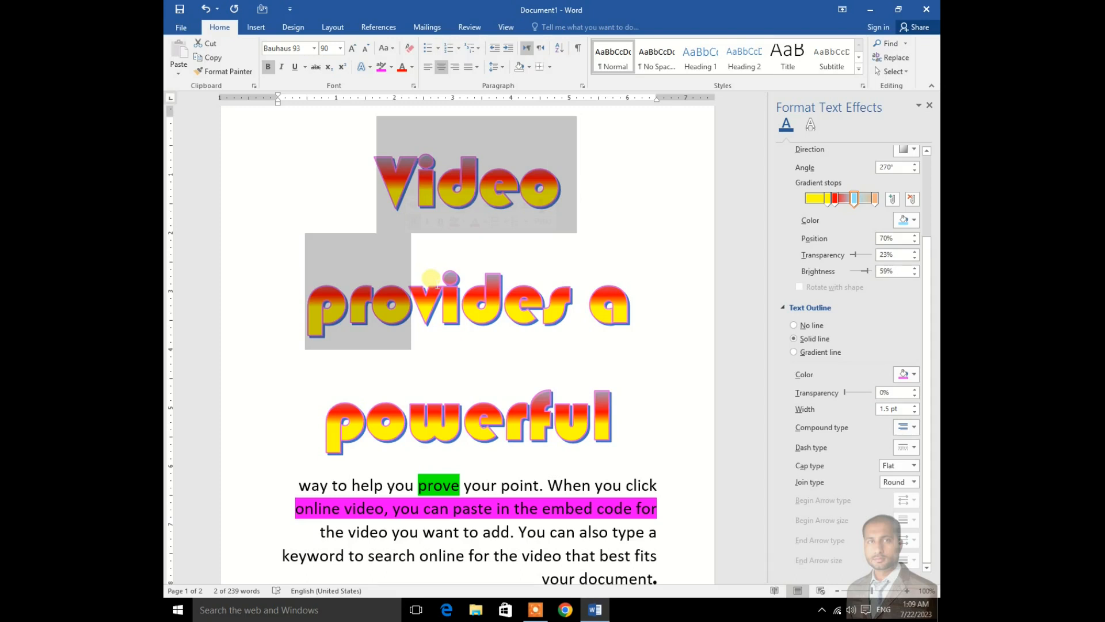
key(ctrl+a)
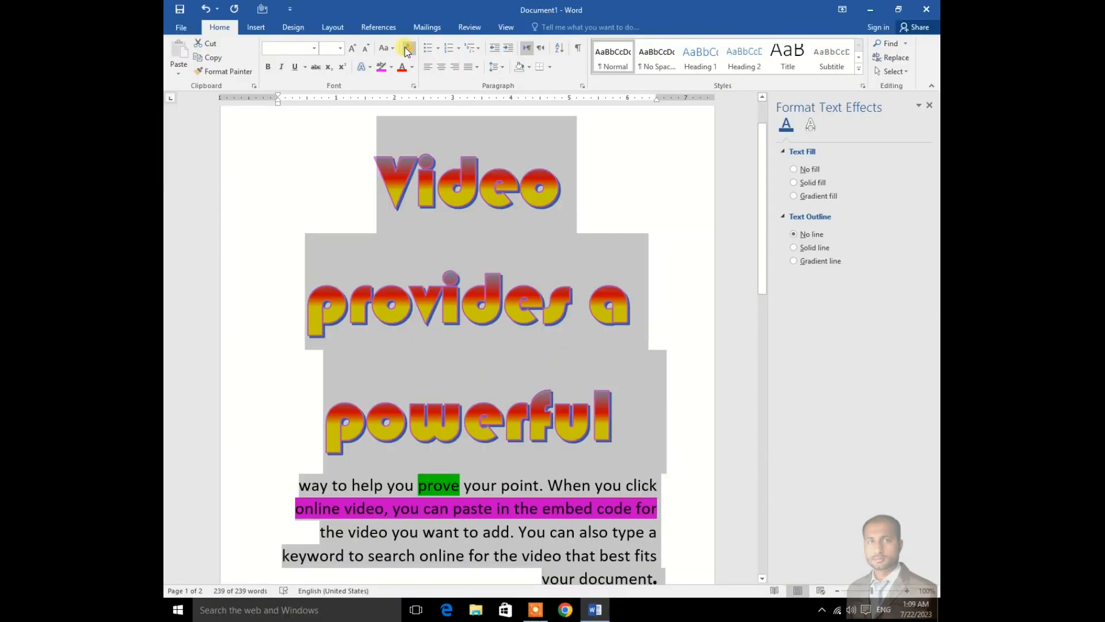
click(405, 47)
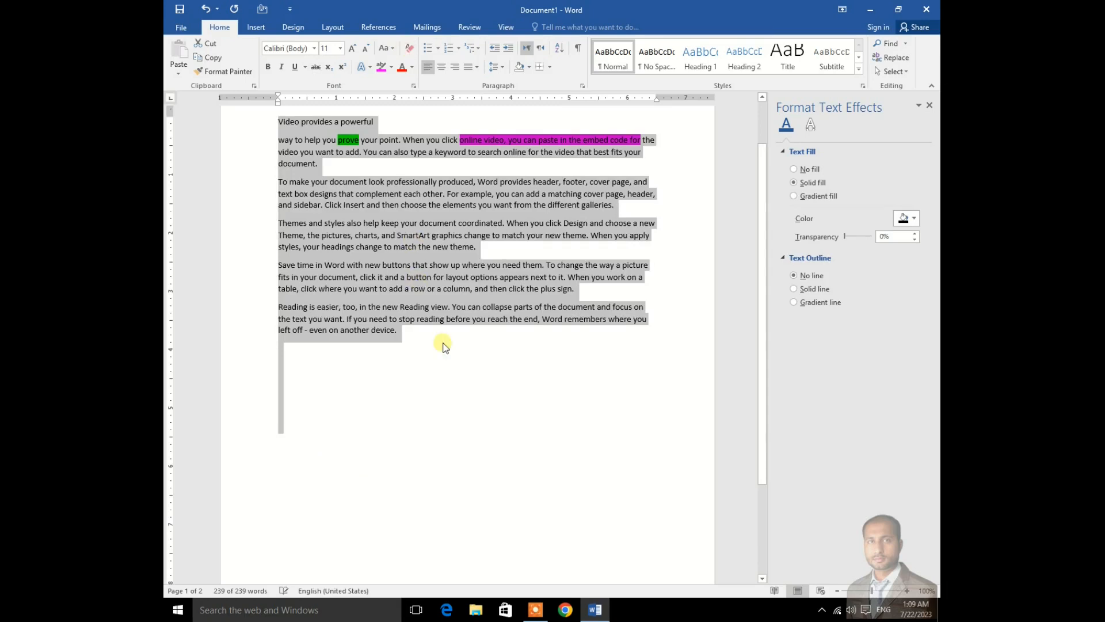
click(929, 105)
click(523, 205)
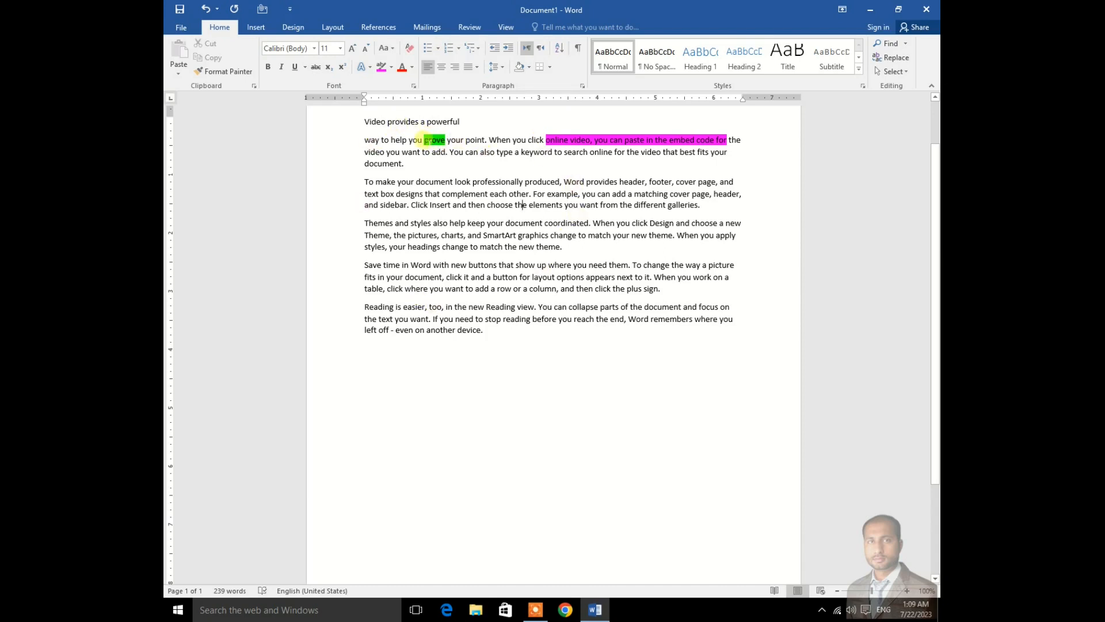
Step: Remove the highlighting from the passage running from "prove" to "embed code for" in the second paragraph
drag(429, 140, 726, 139)
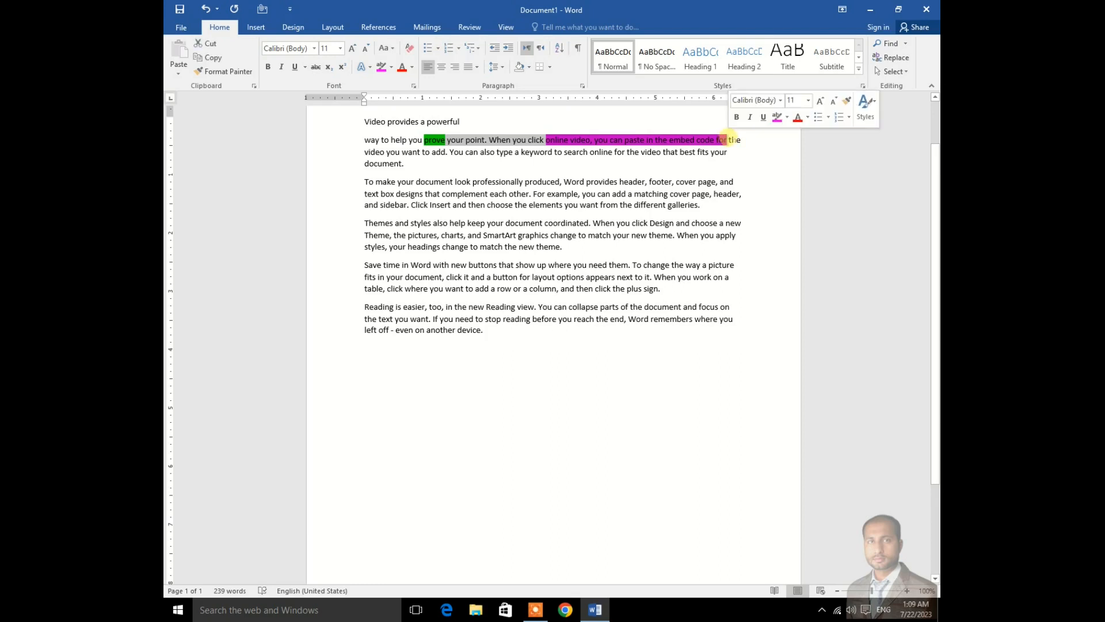
click(433, 145)
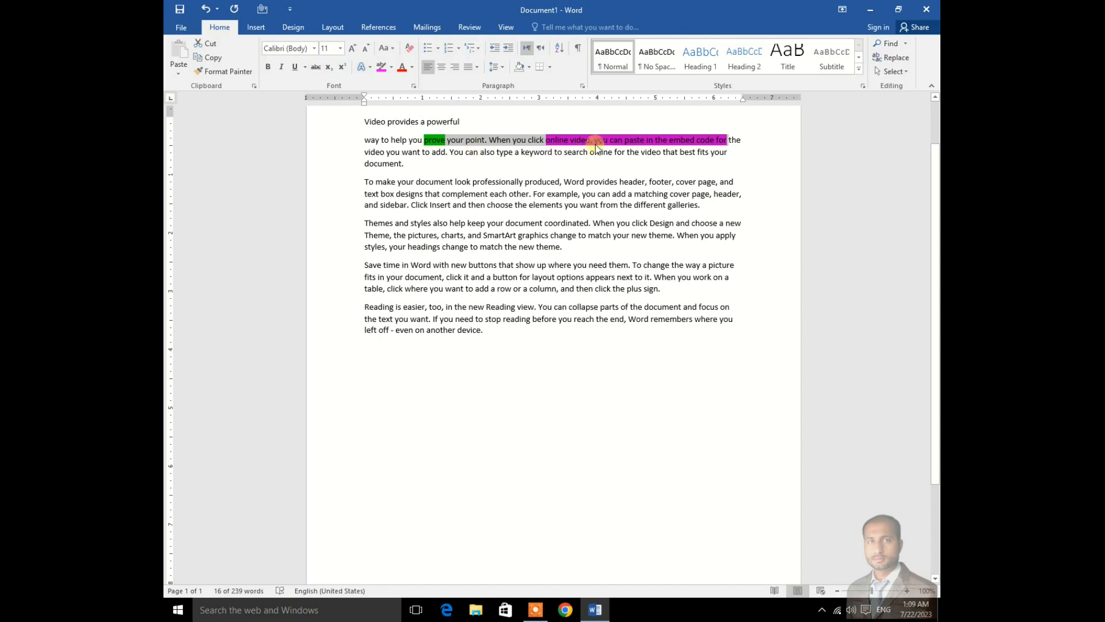
click(394, 68)
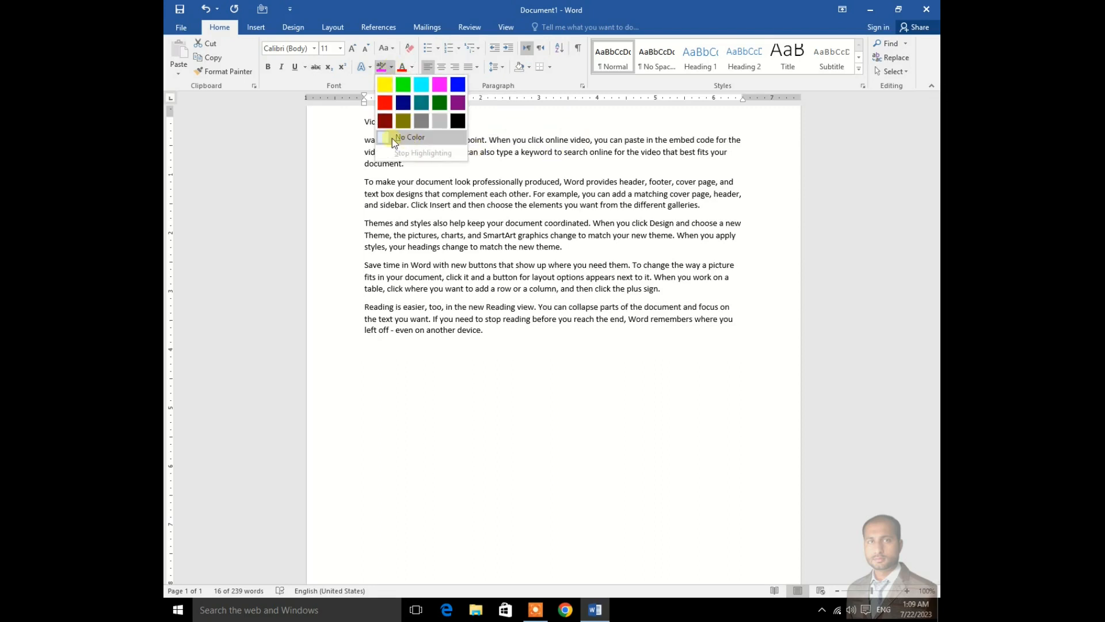
click(416, 137)
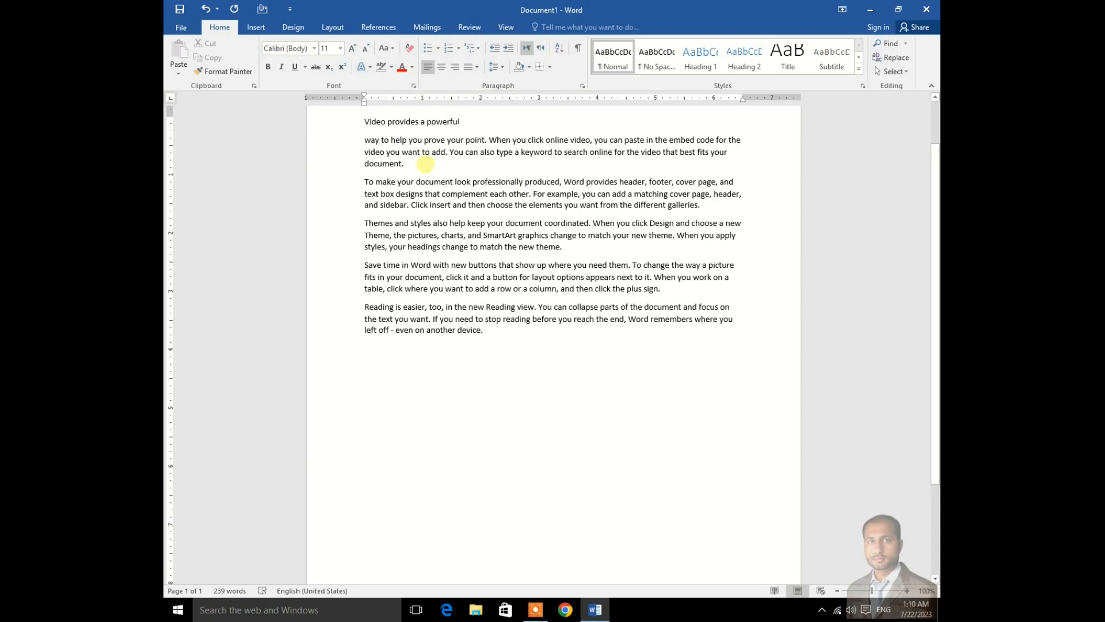
Step: Open the Font dialog, examine its font, style, size and effects options, and cancel it
key(ctrl+d)
drag(626, 132, 579, 144)
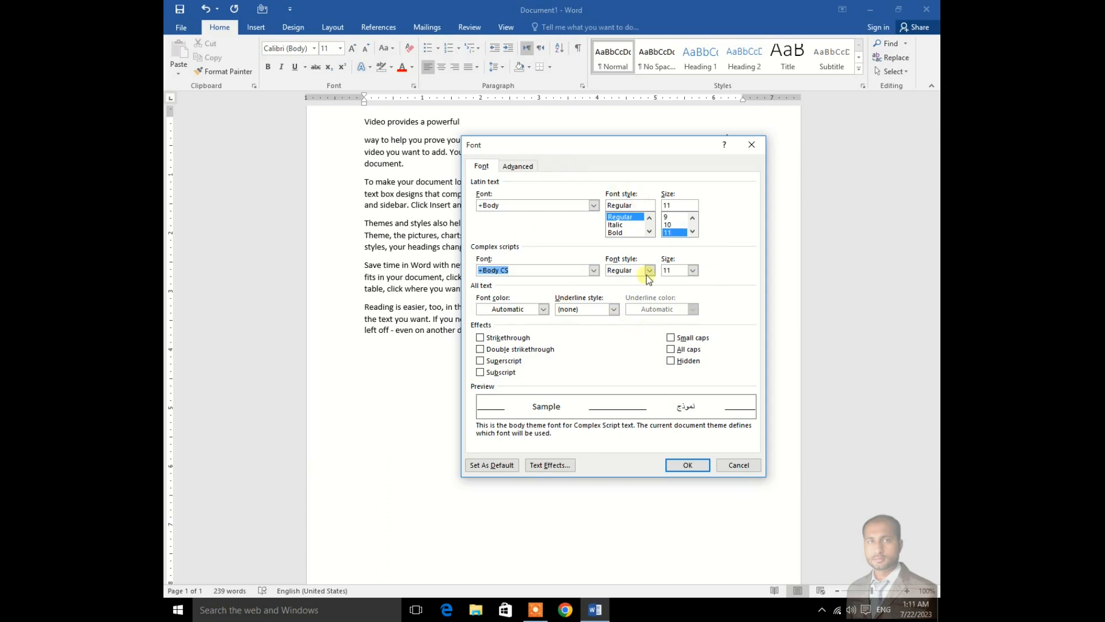
drag(637, 151, 661, 152)
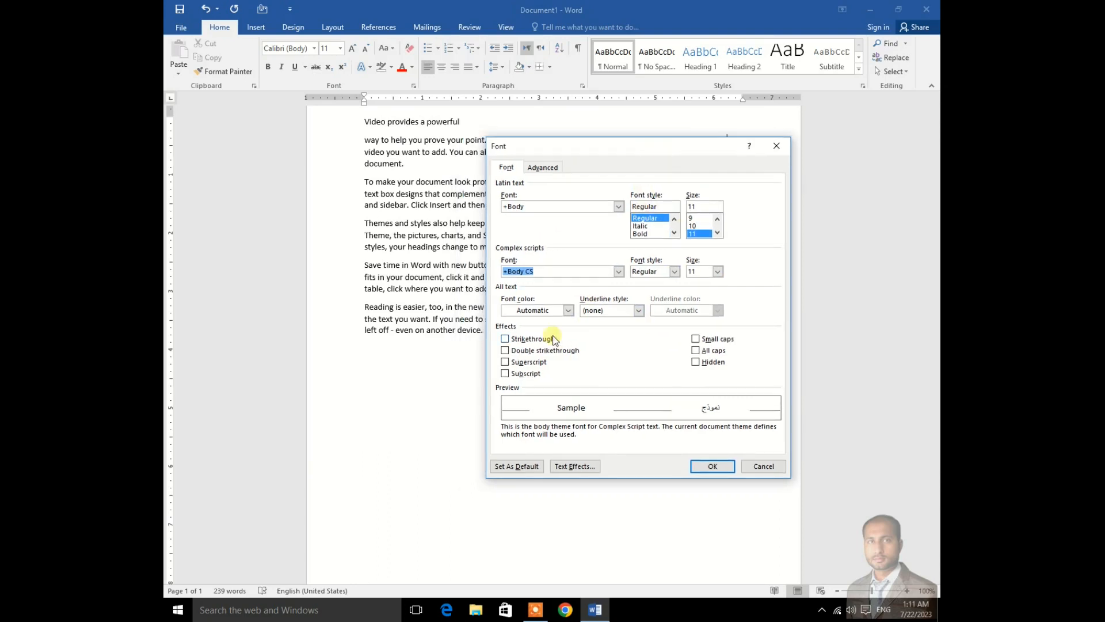
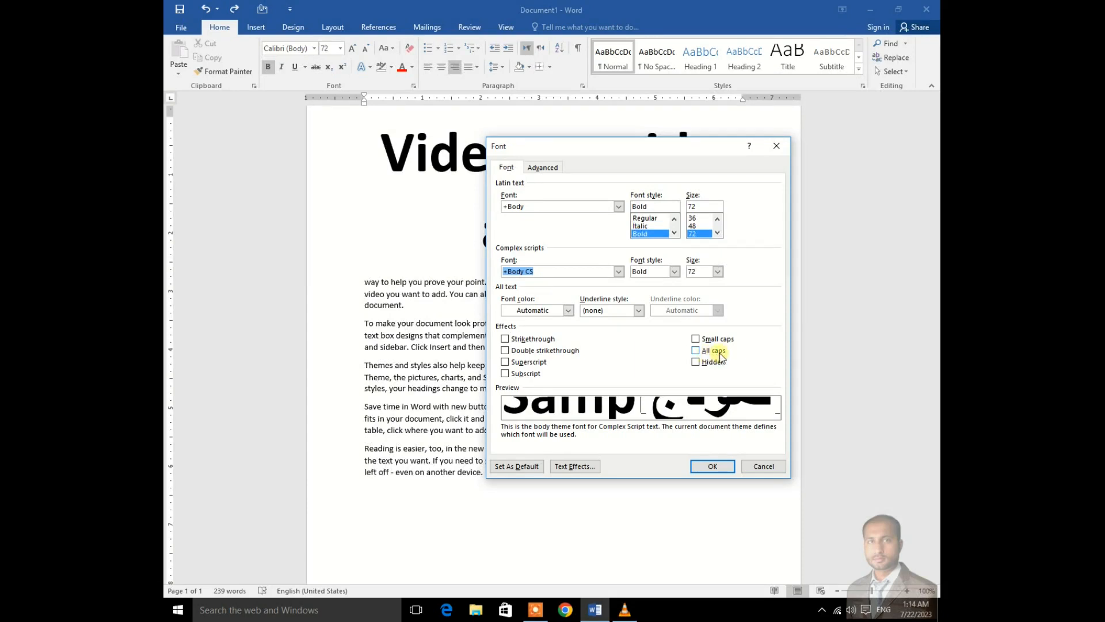
click(763, 466)
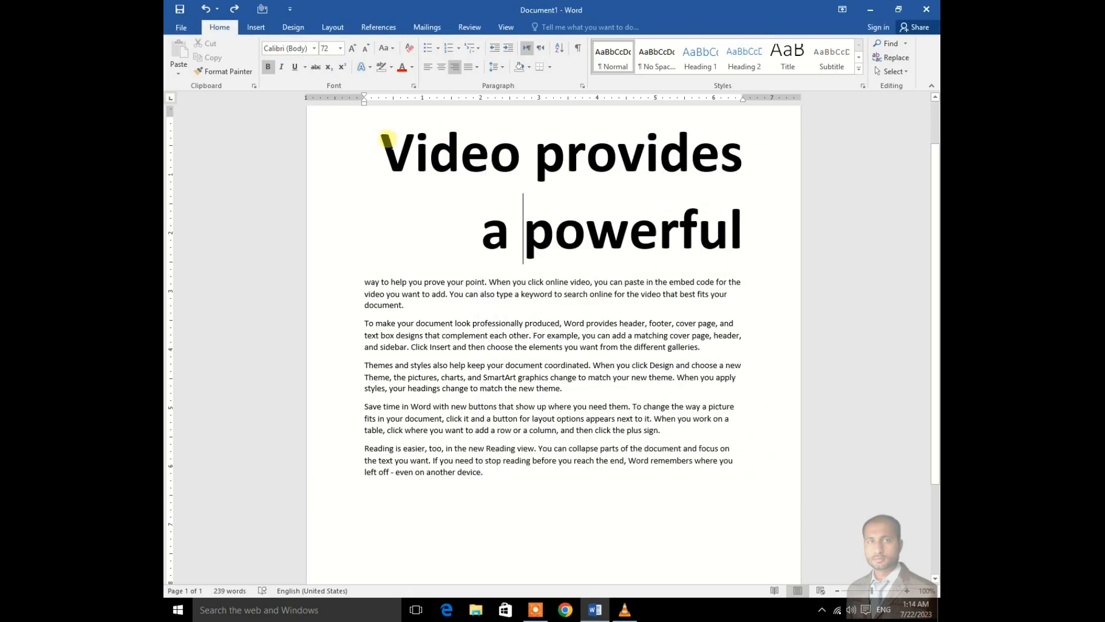
Step: Change the case of the heading "Video provides a powerful" to Capitalize Each Word
drag(382, 148, 618, 239)
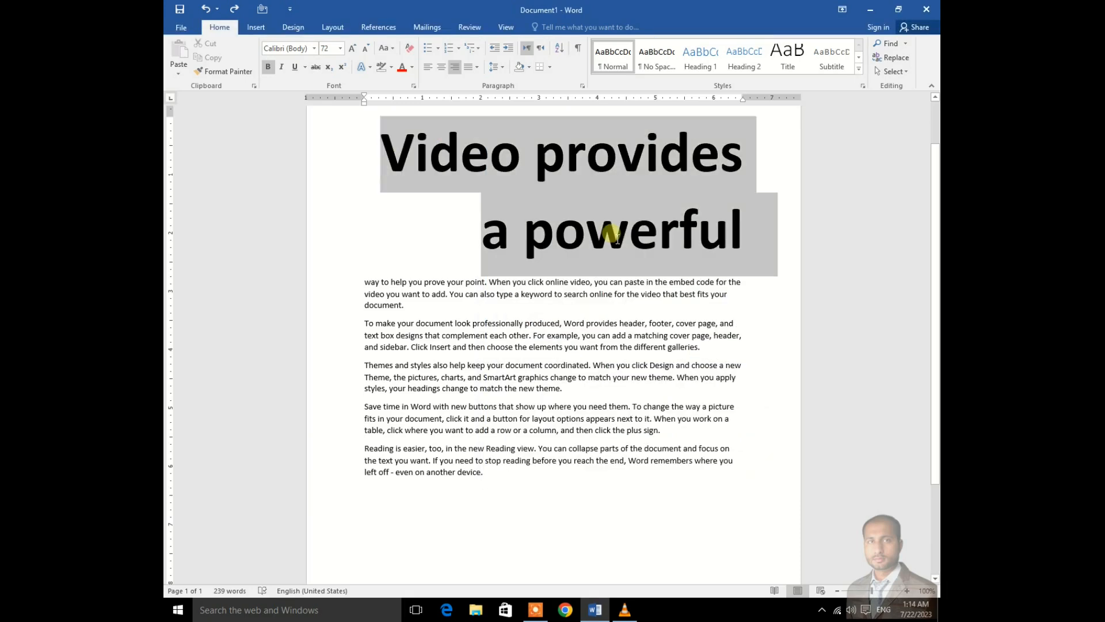
click(389, 49)
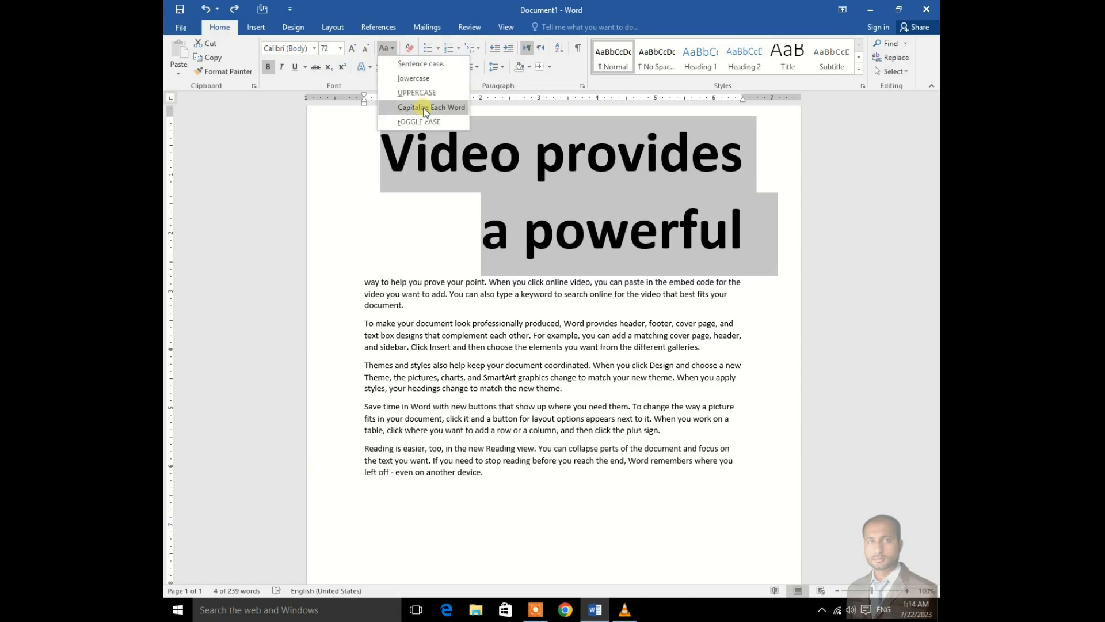
click(450, 107)
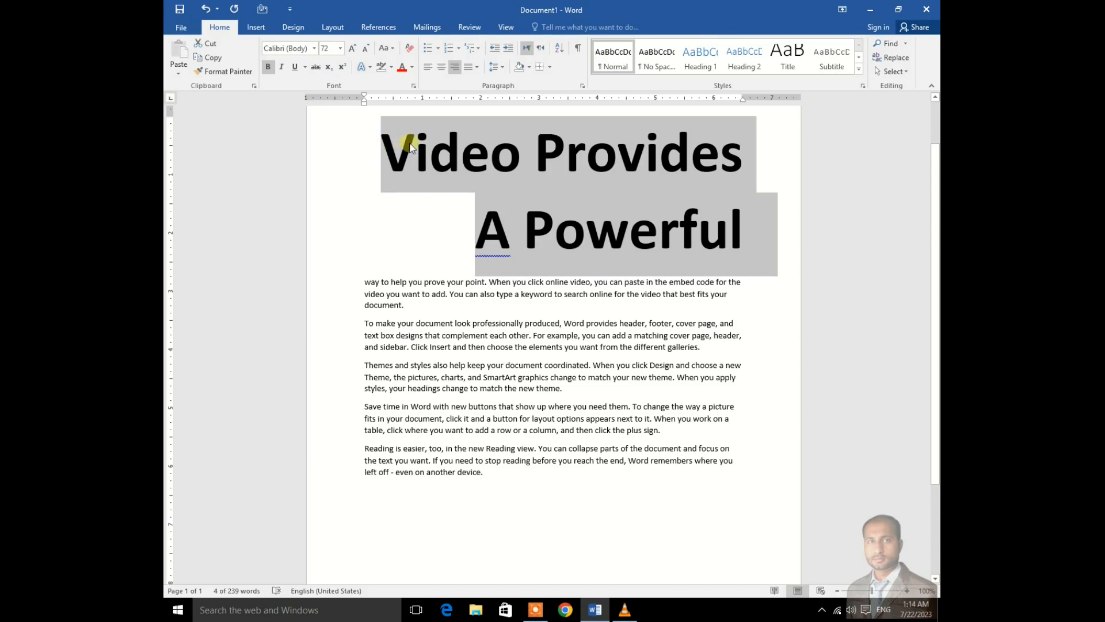
Step: Apply the Small caps font effect to the selected heading, moving the Font dialog off the heading text
key(ctrl+d)
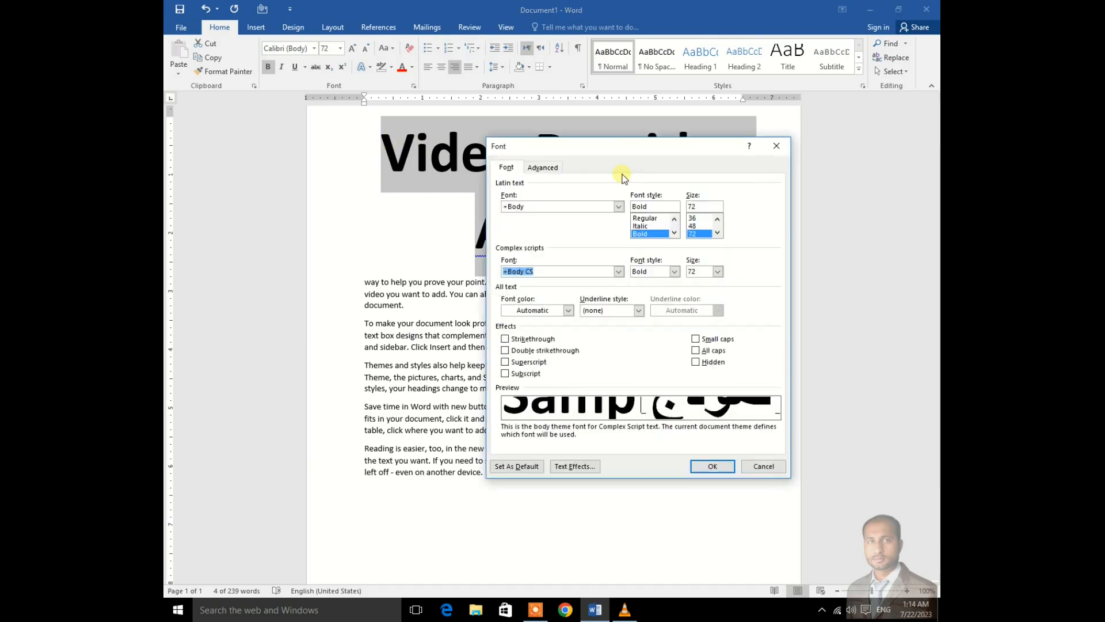
drag(636, 146, 323, 200)
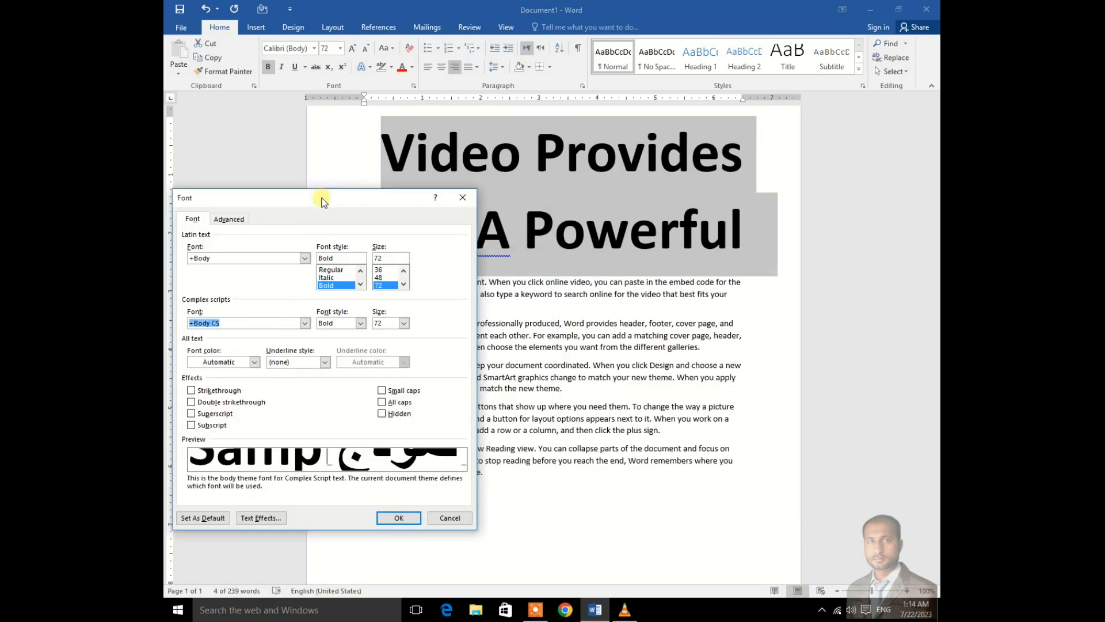
click(382, 391)
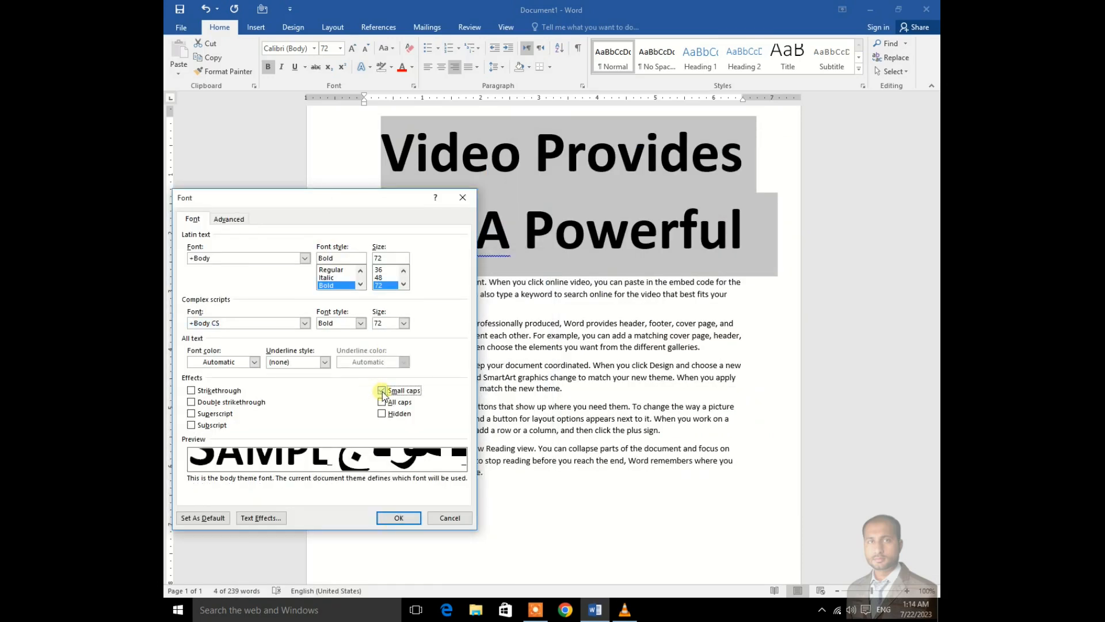
click(399, 518)
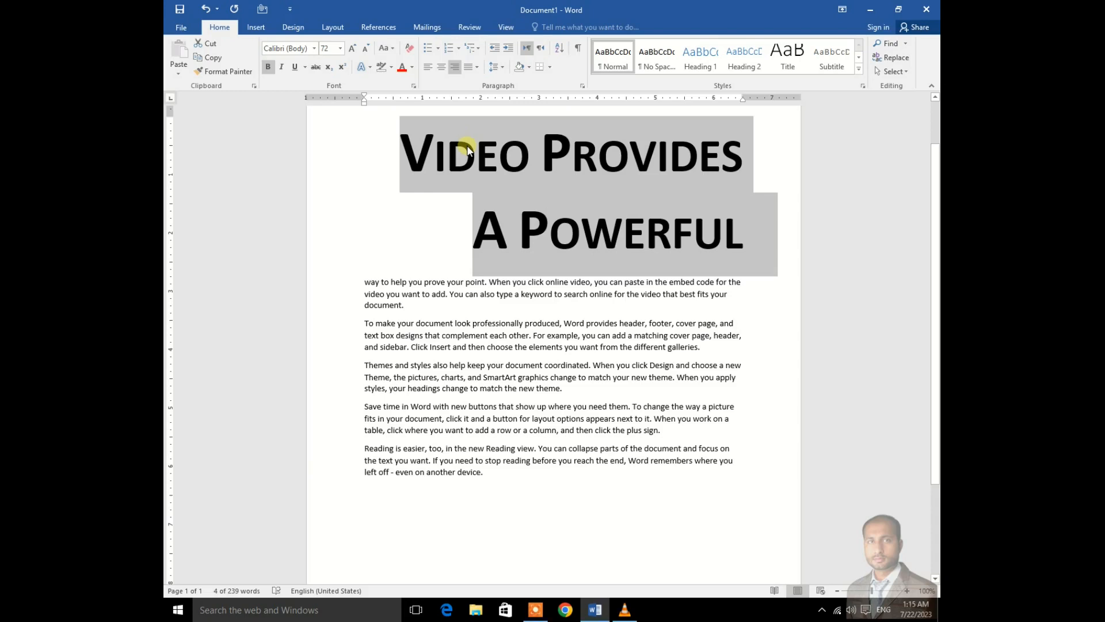
Step: Replace the heading's Small caps effect with the All caps font effect
key(ctrl+d)
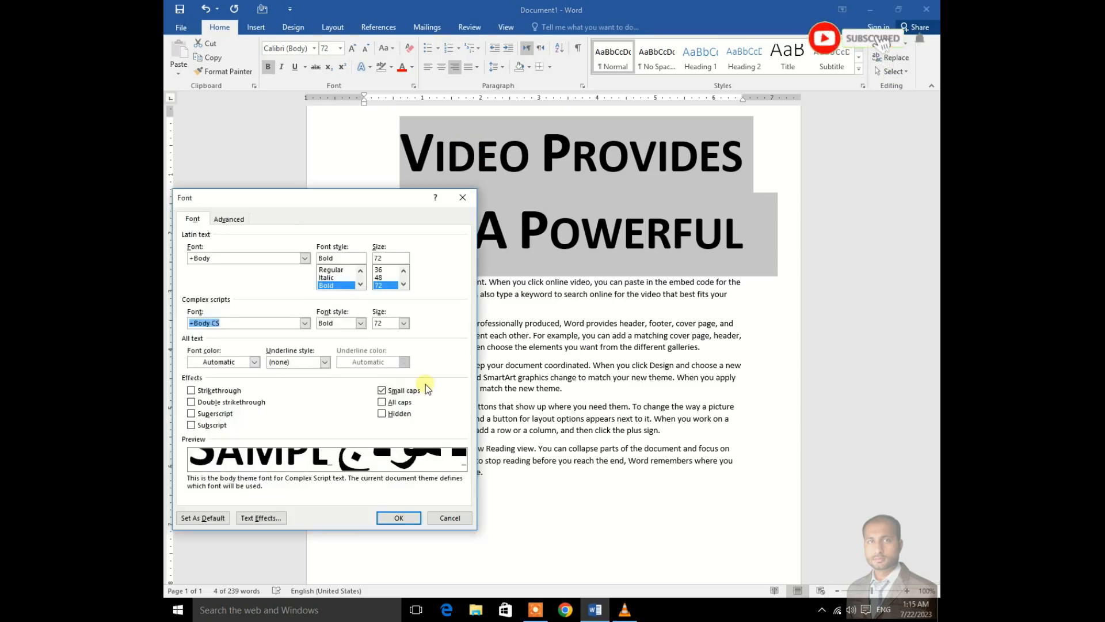
click(383, 391)
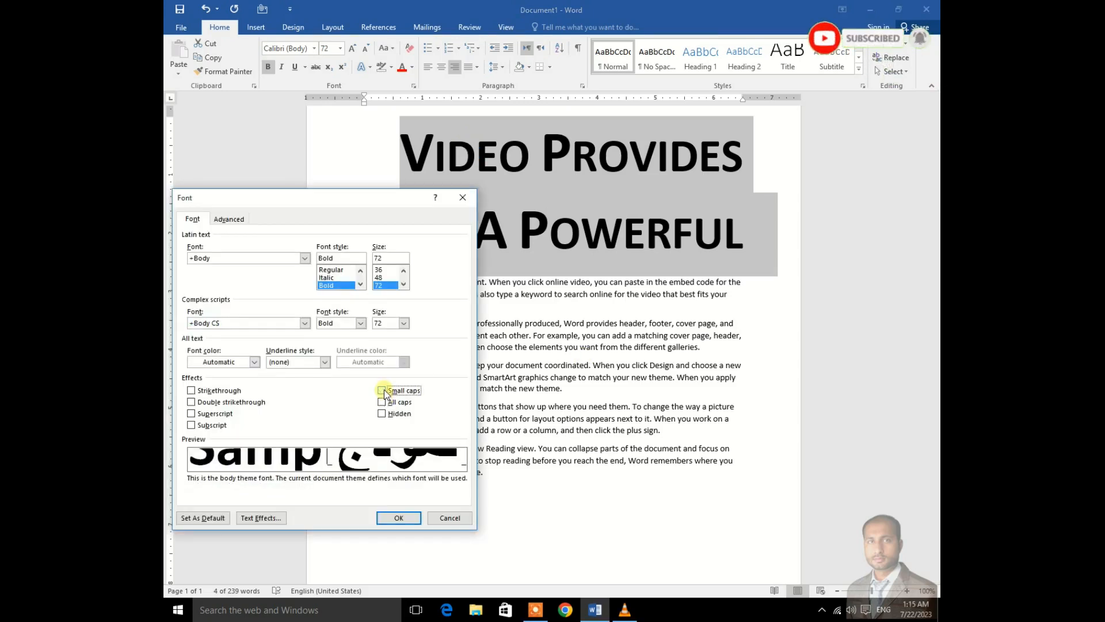
click(383, 401)
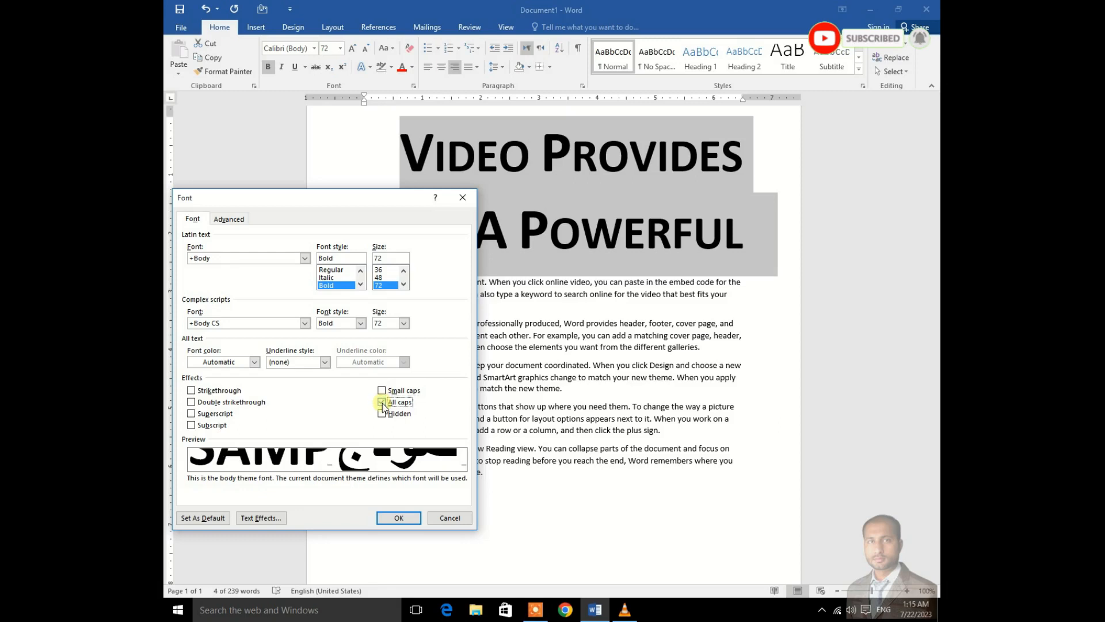
click(398, 518)
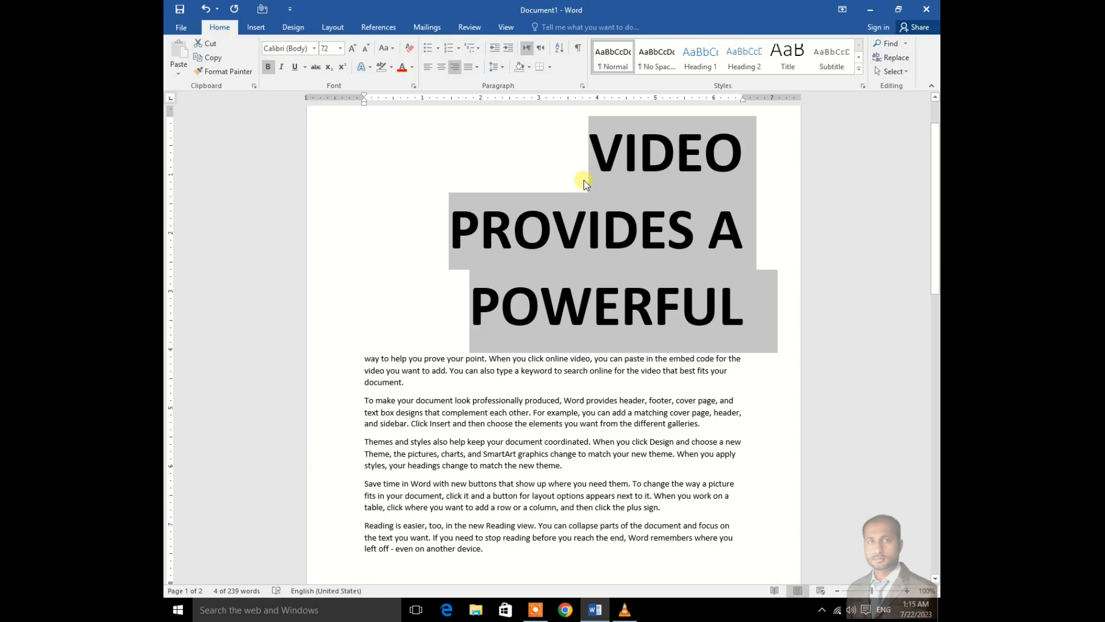
Step: Apply the Hidden font effect to the selected heading and view the start of the page
key(ctrl+d)
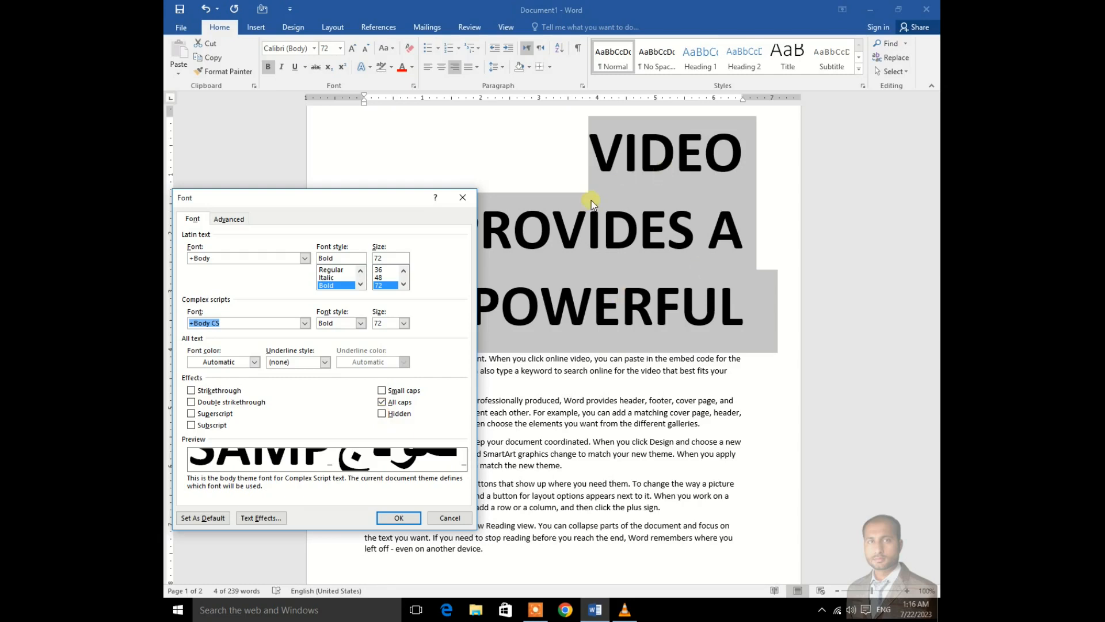
click(381, 414)
click(401, 520)
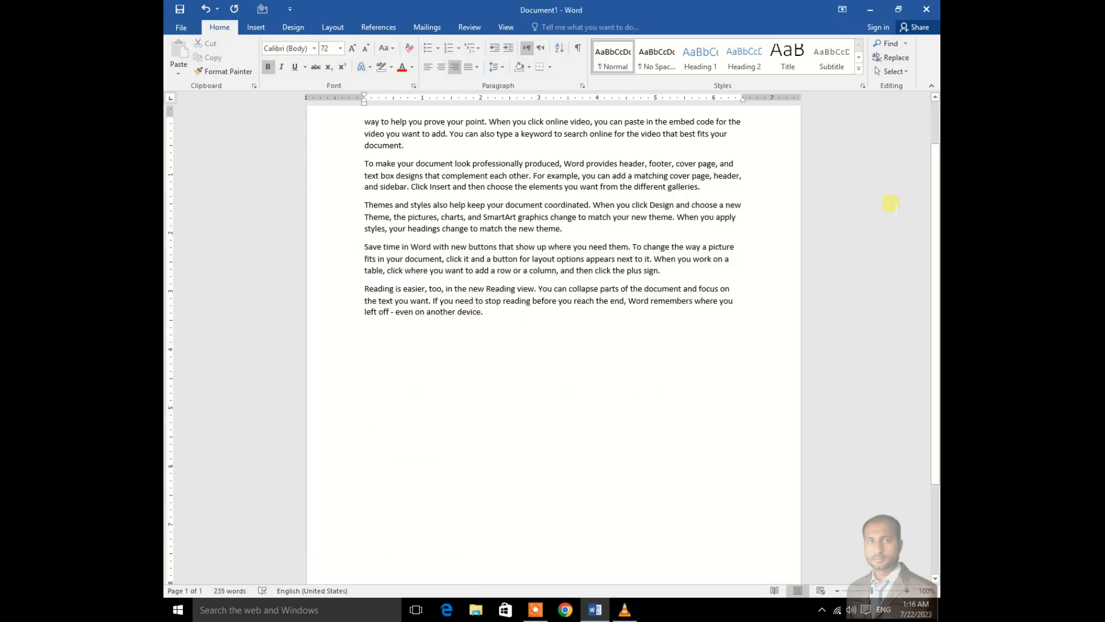
scroll(937, 237, up, 1)
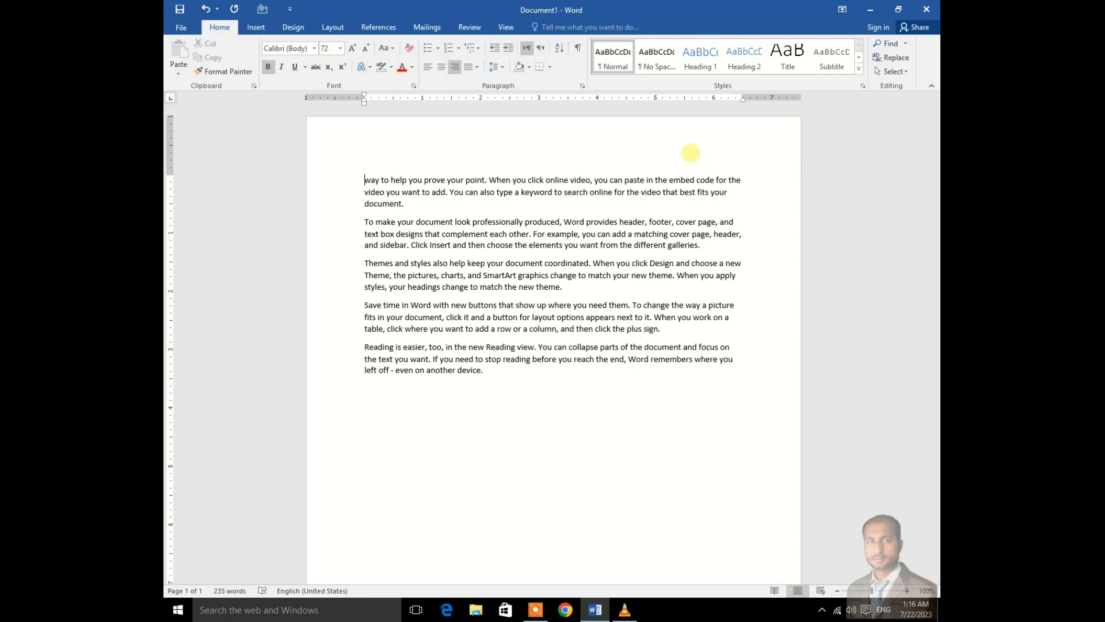
Step: Remove the Hidden font effect from the entire document and place the cursor before the heading's first word
key(ctrl+a)
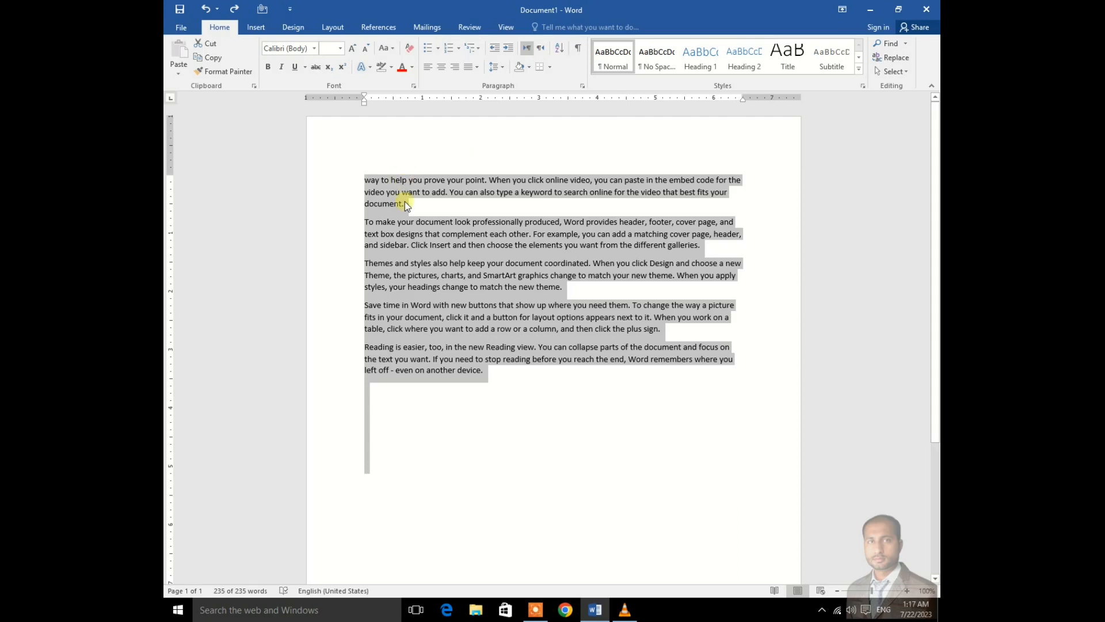
key(ctrl+d)
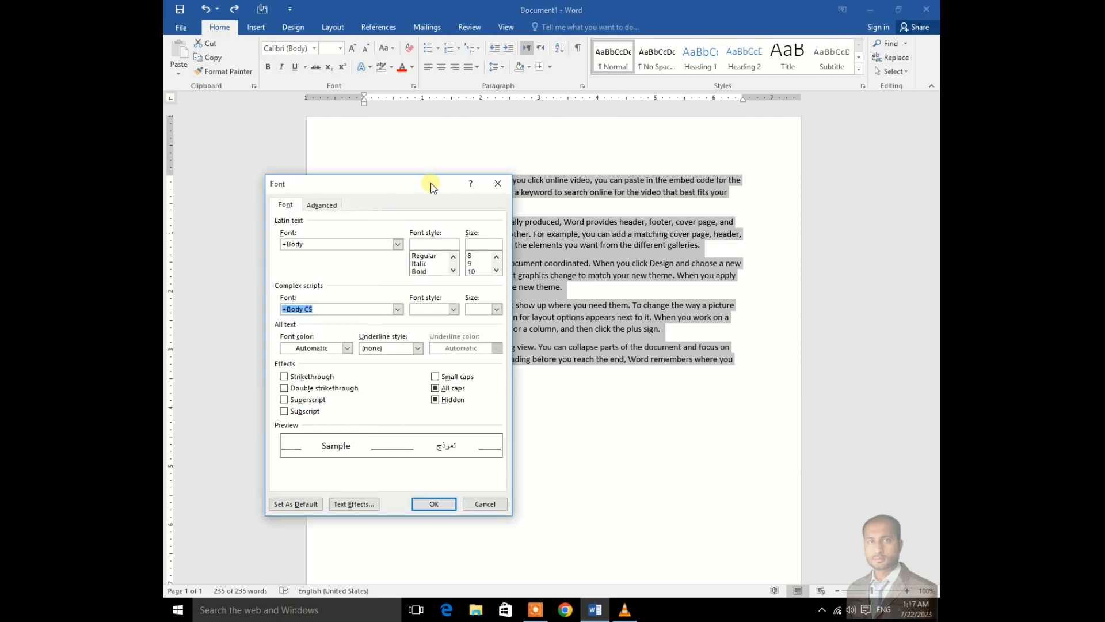
click(476, 380)
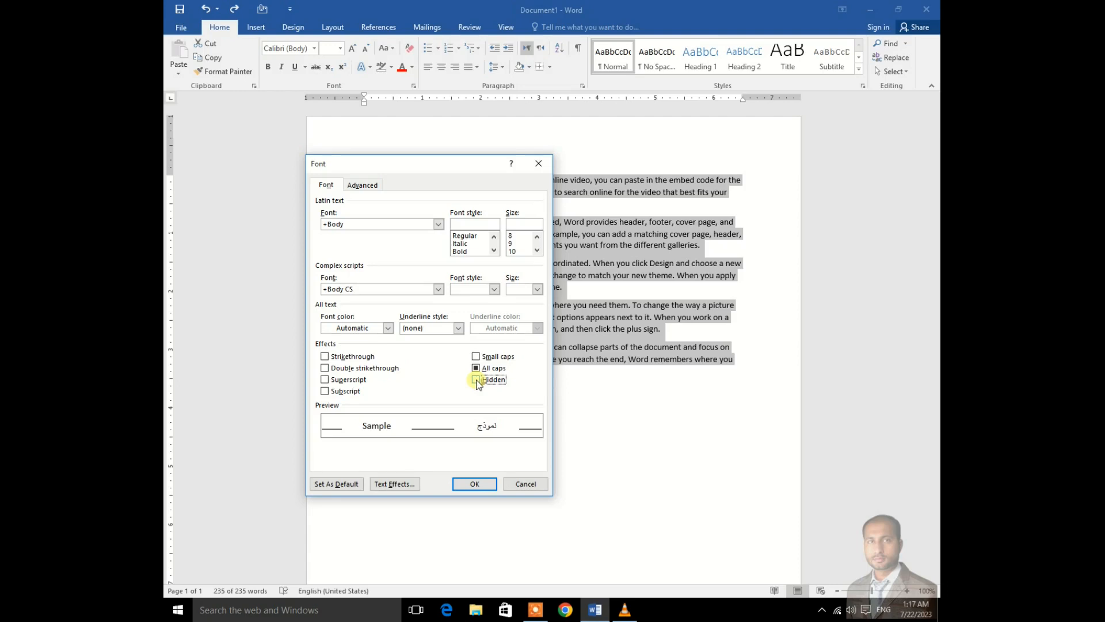
click(476, 483)
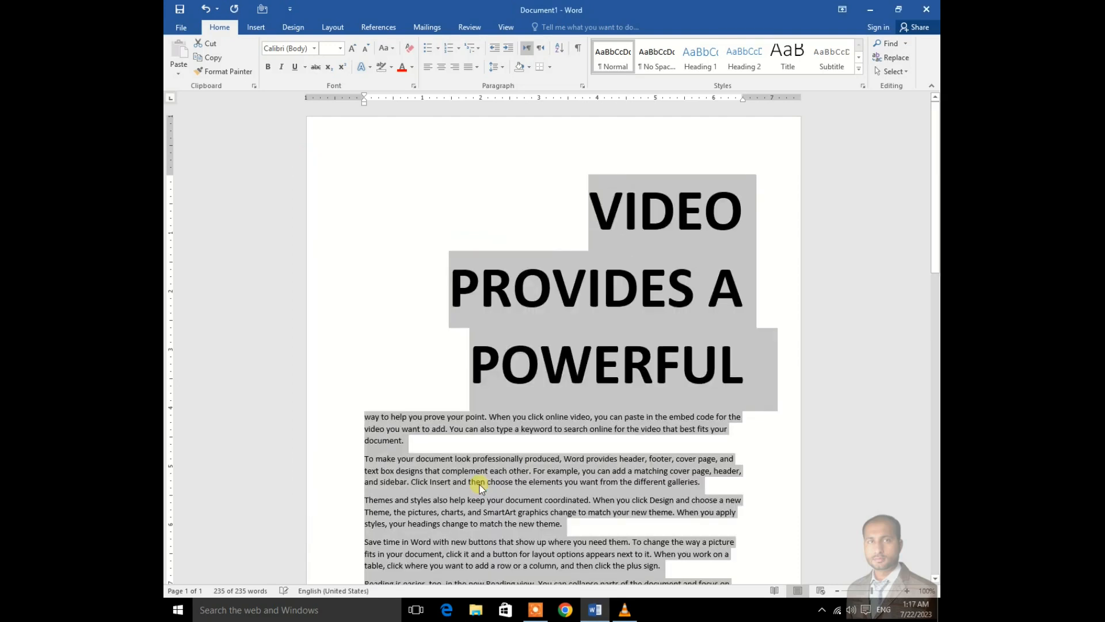
click(592, 210)
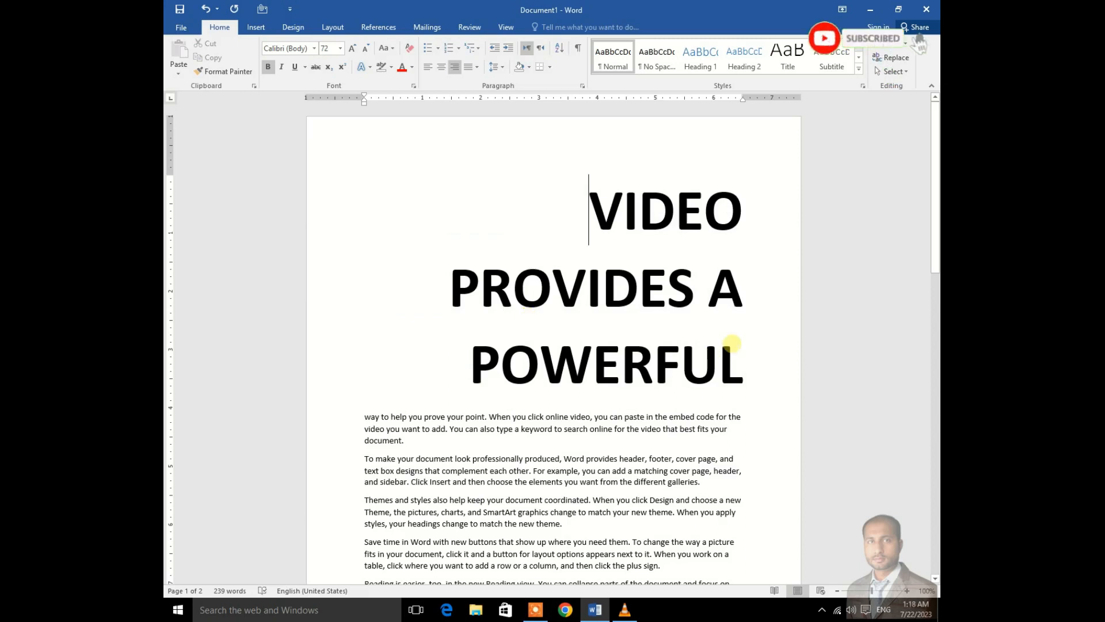